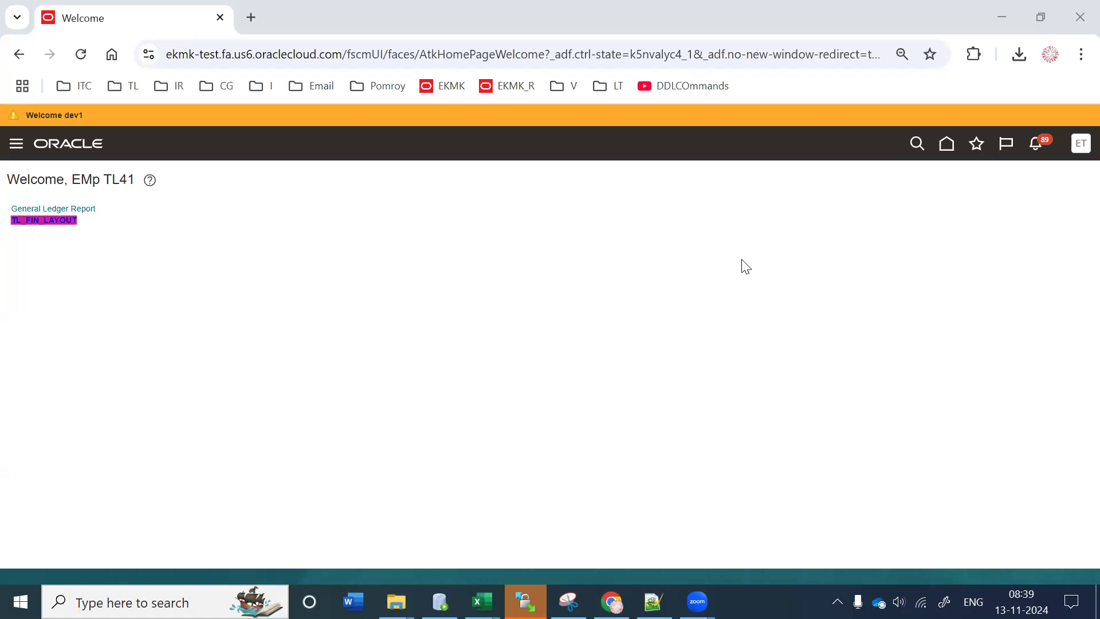
Step: Load the BI home page in a new tab and start editing the Tl43Supplier_DM_Param data model
click(251, 17)
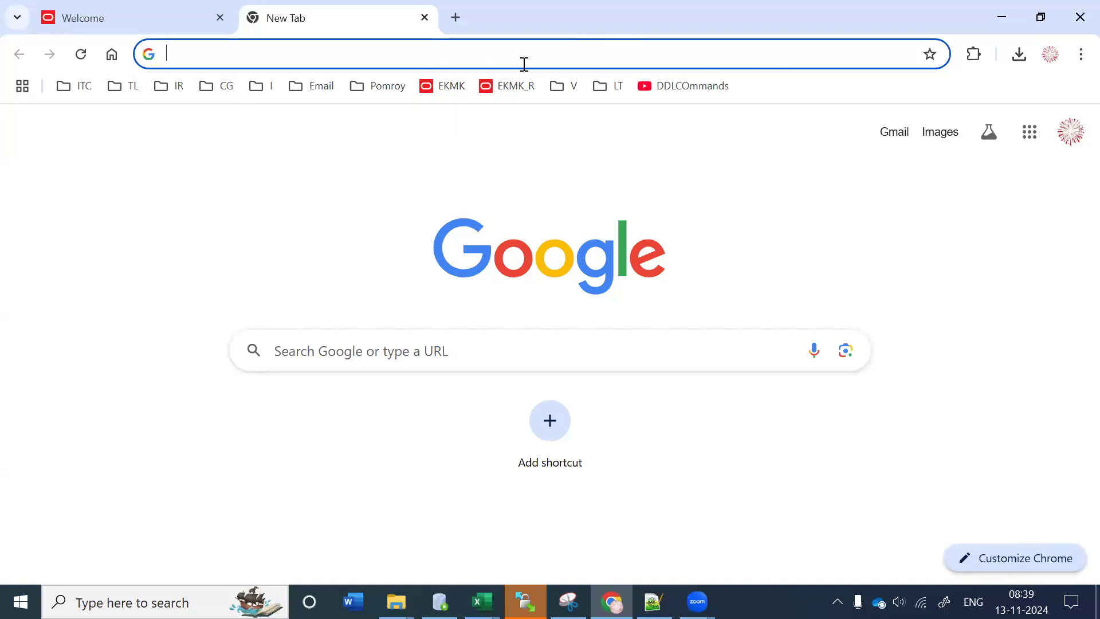
click(508, 89)
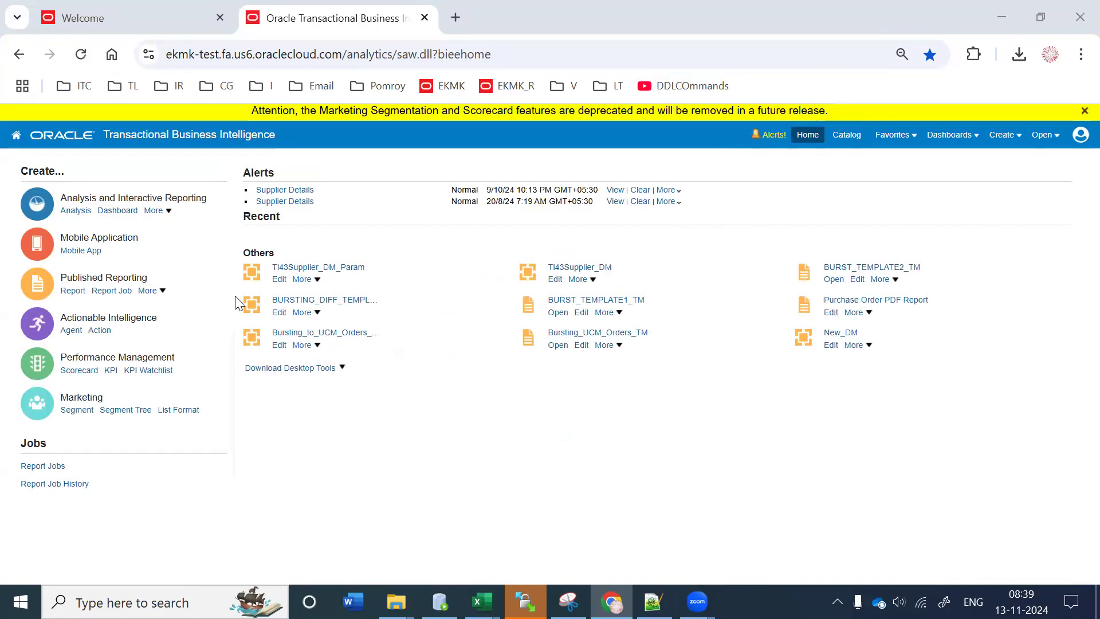
click(278, 280)
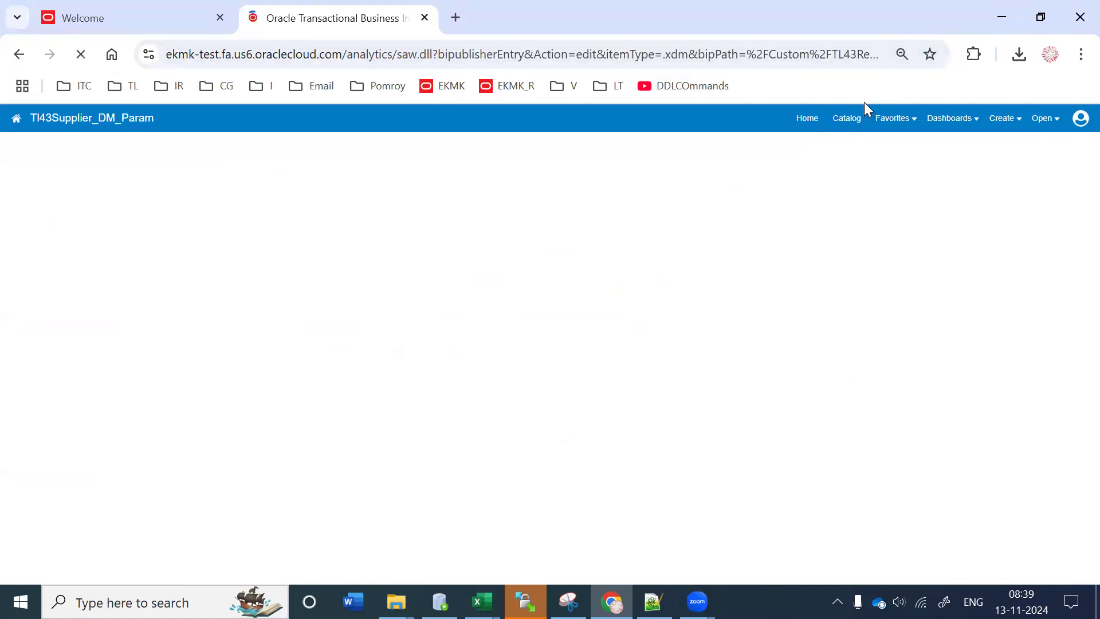
Step: Copy the /shared/Custom/TL43Reports location from Tl43Supplier_Param_Report's catalog properties
click(624, 163)
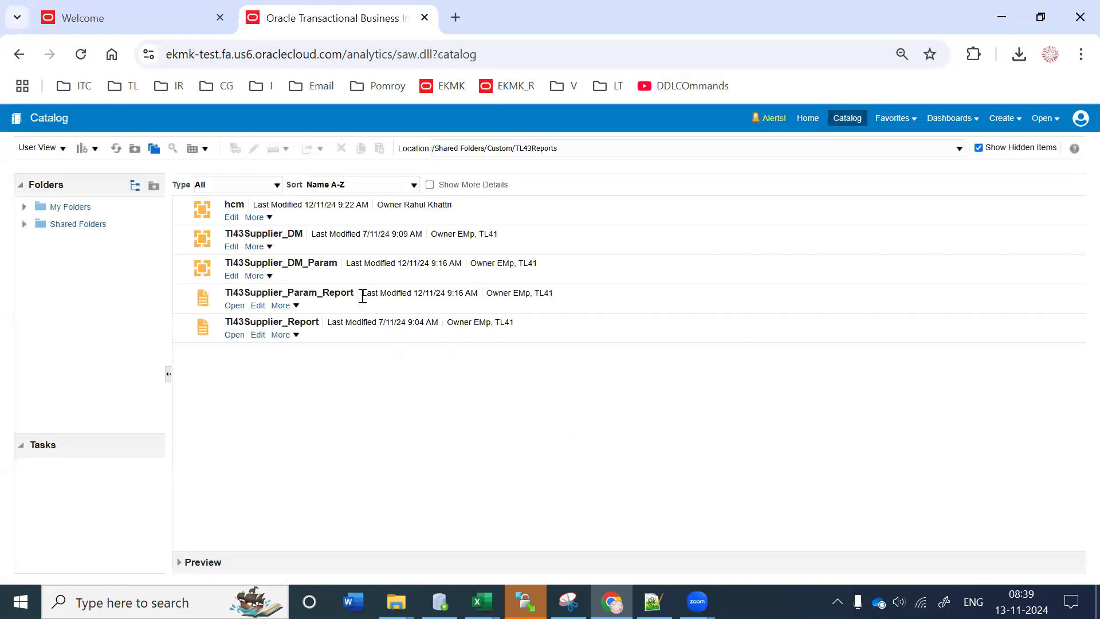
click(358, 299)
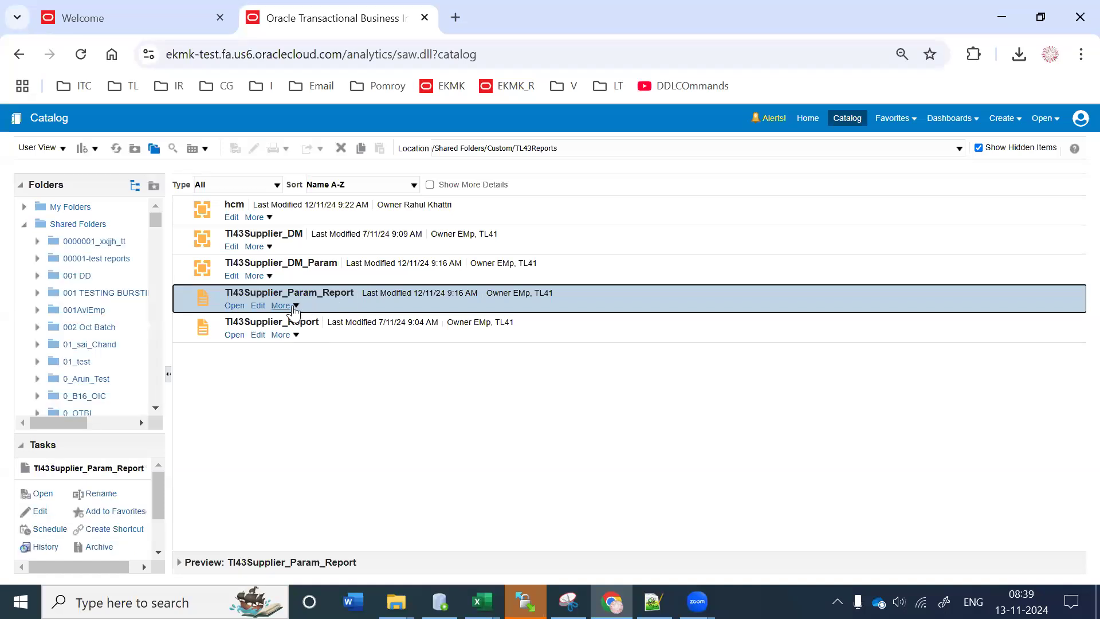
click(293, 306)
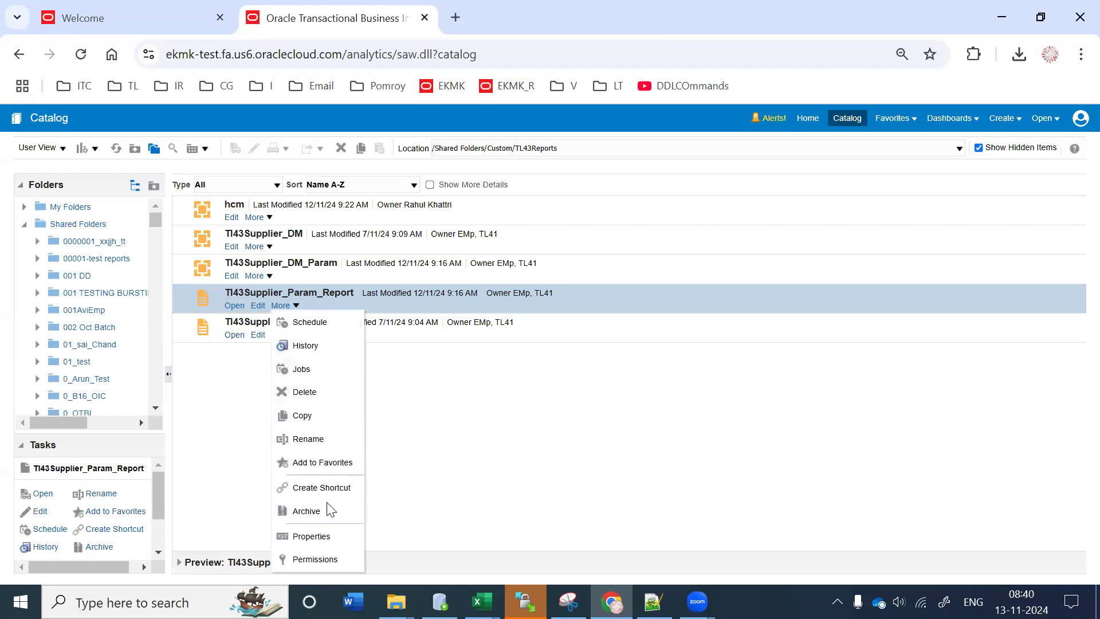
click(344, 536)
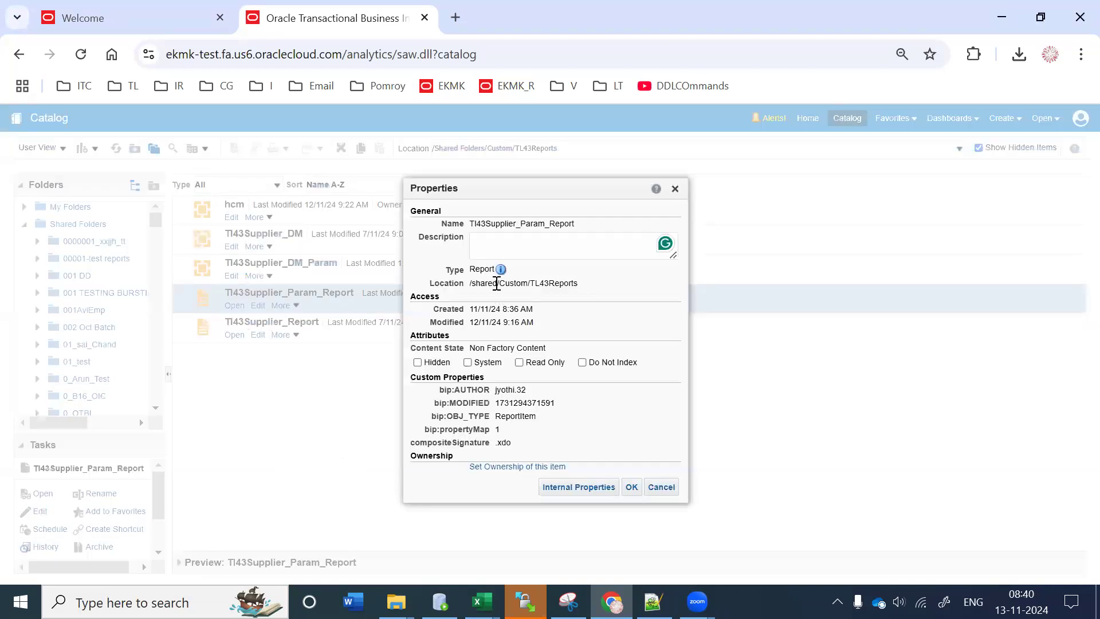
triple_click(496, 283)
key(ctrl+c)
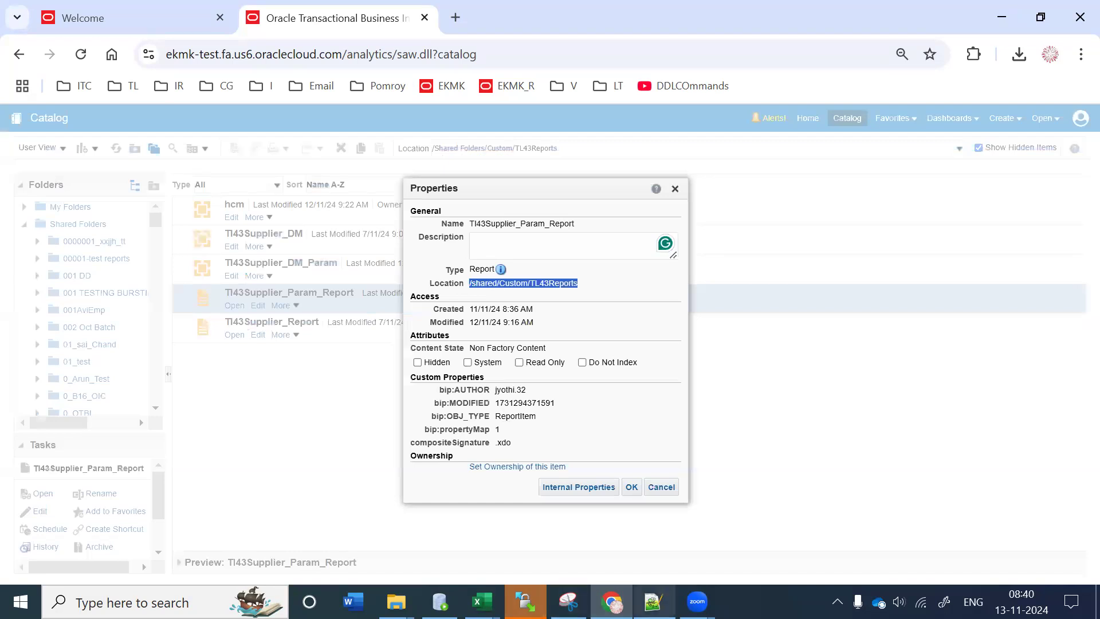
Step: Paste the copied location into a new Notepad++ note
click(654, 601)
key(Return)
key(Return)
key(Left)
key(ctrl+n)
key(ctrl+v)
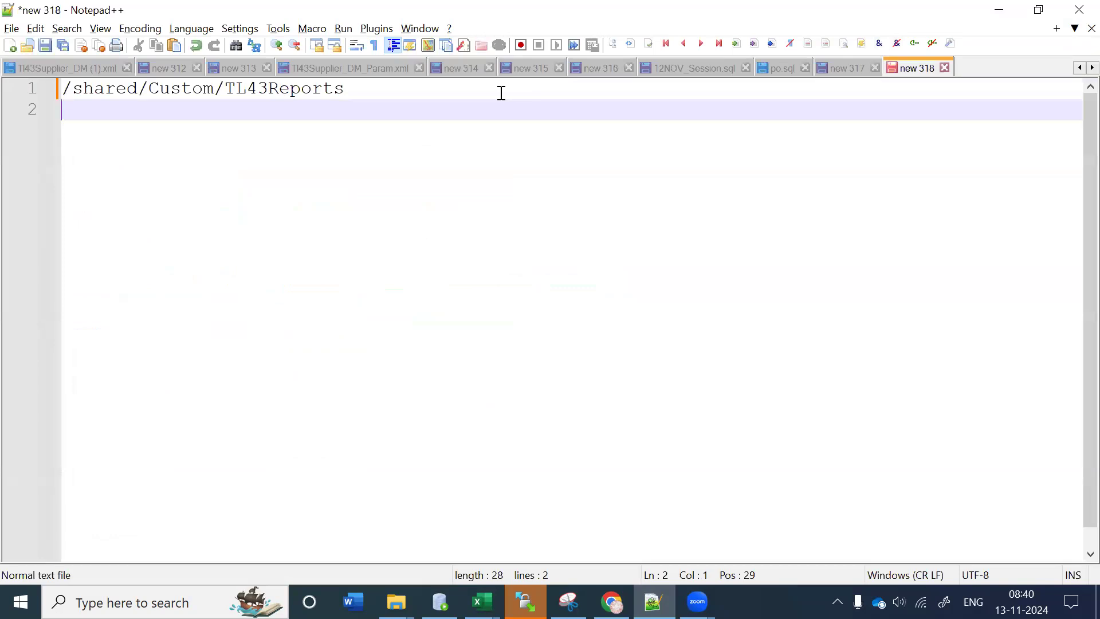
Step: Append .xdo to the path and insert '/Tl43Supplier_Param_Report', copied from the report's Name, before it
click(356, 84)
text(.xdo)
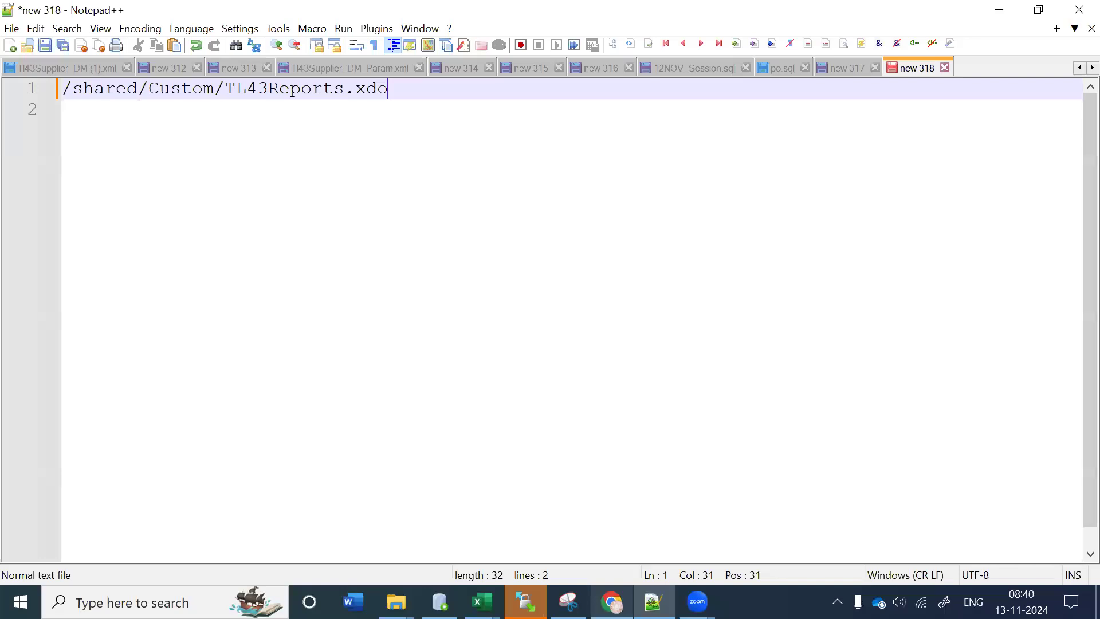
mouse_move(611, 602)
click(614, 514)
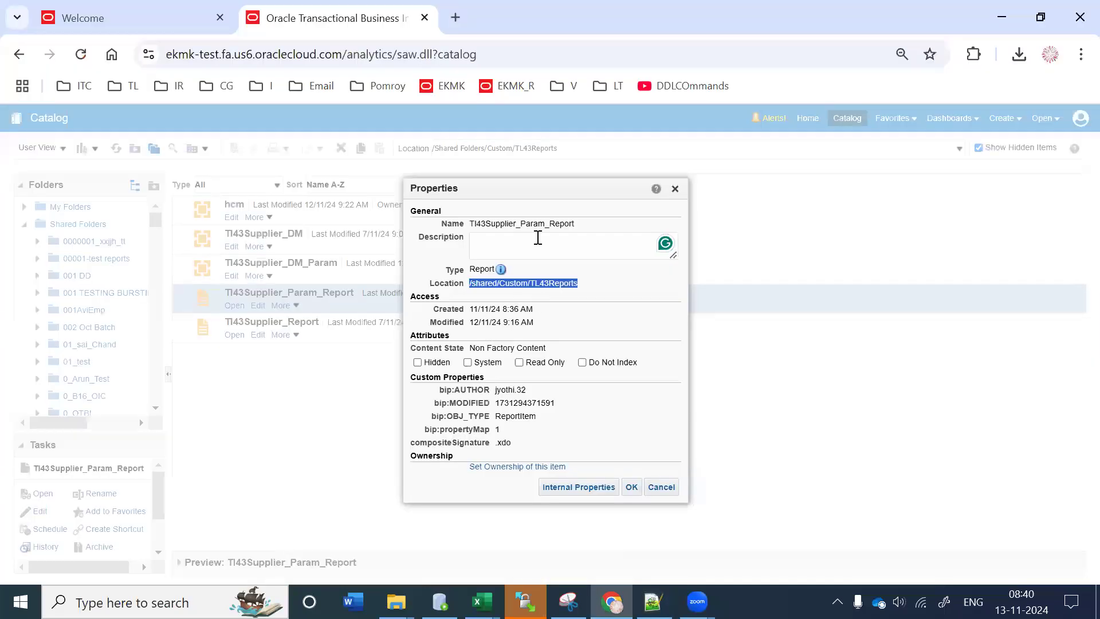
double_click(535, 225)
key(ctrl+c)
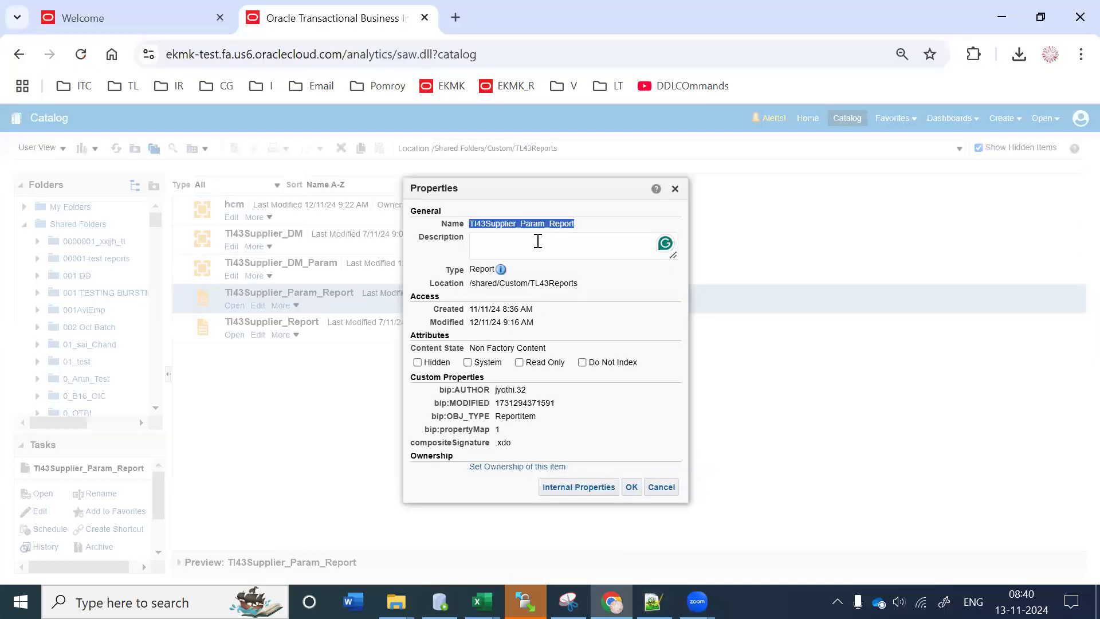
click(656, 596)
click(345, 95)
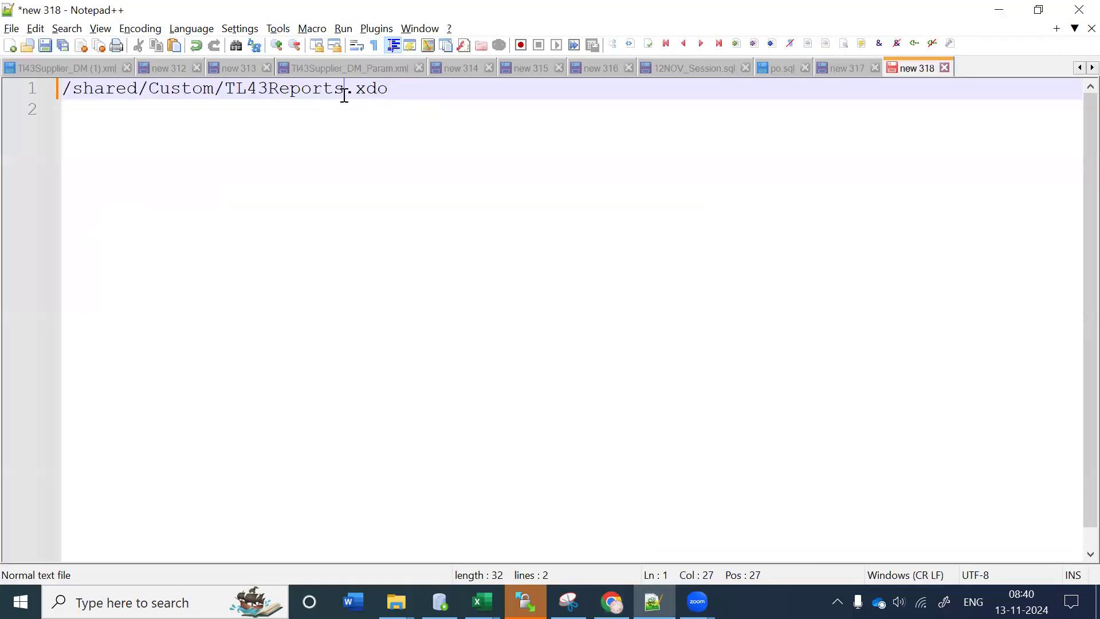
text(/)
key(ctrl+v)
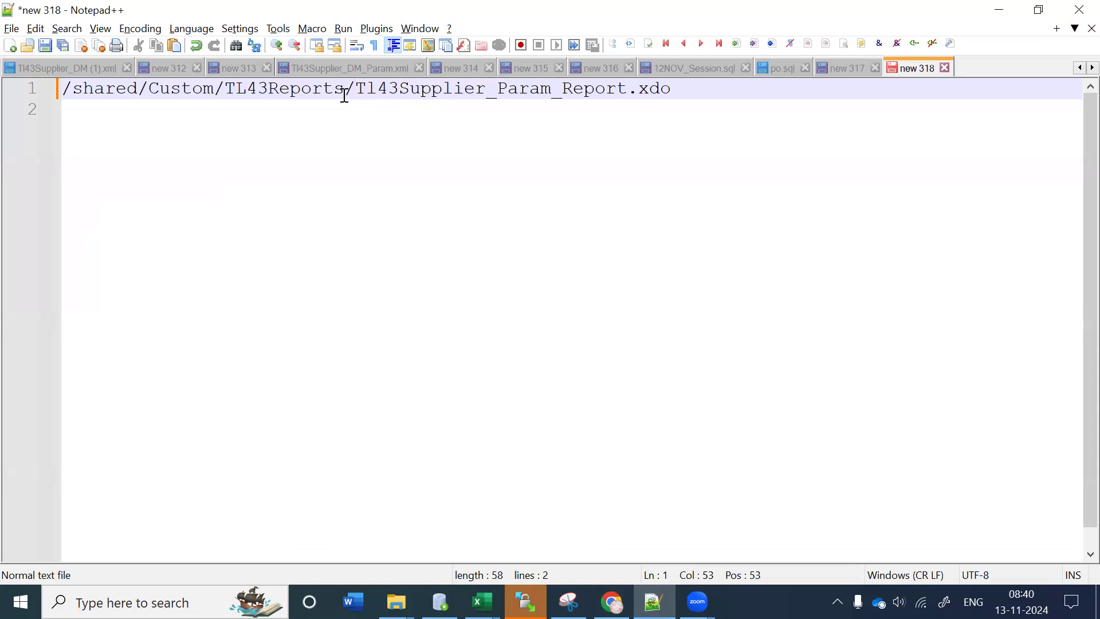
Step: Delete the leading /shared, leaving /Custom/TL43Reports/Tl43Supplier_Param_Report.xdo, and close the report properties
click(184, 89)
double_click(184, 92)
click(272, 91)
double_click(277, 94)
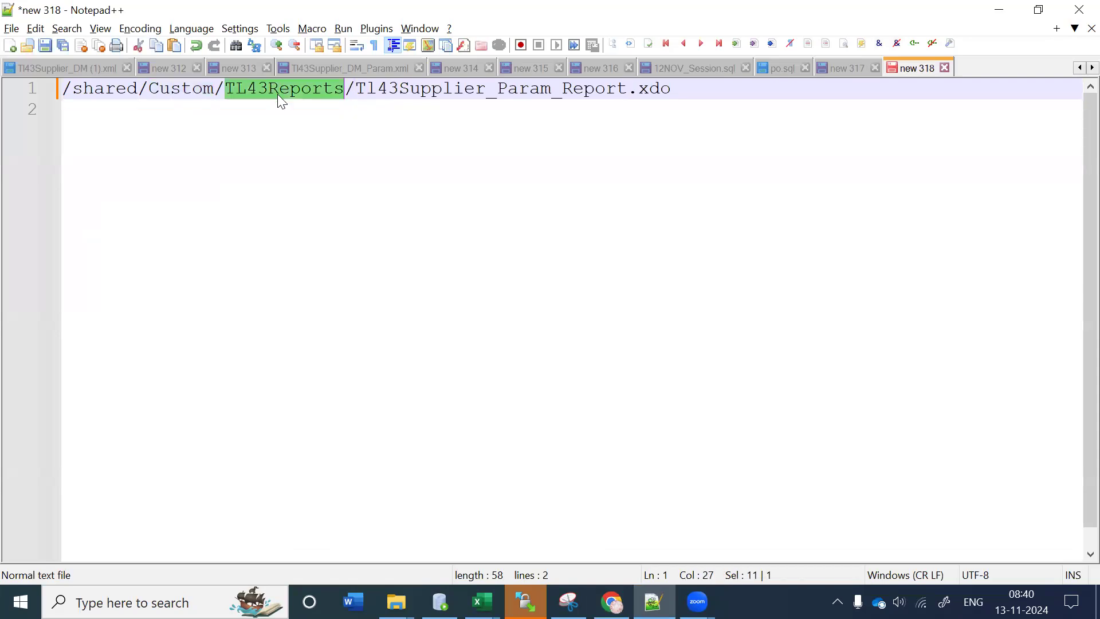
double_click(406, 92)
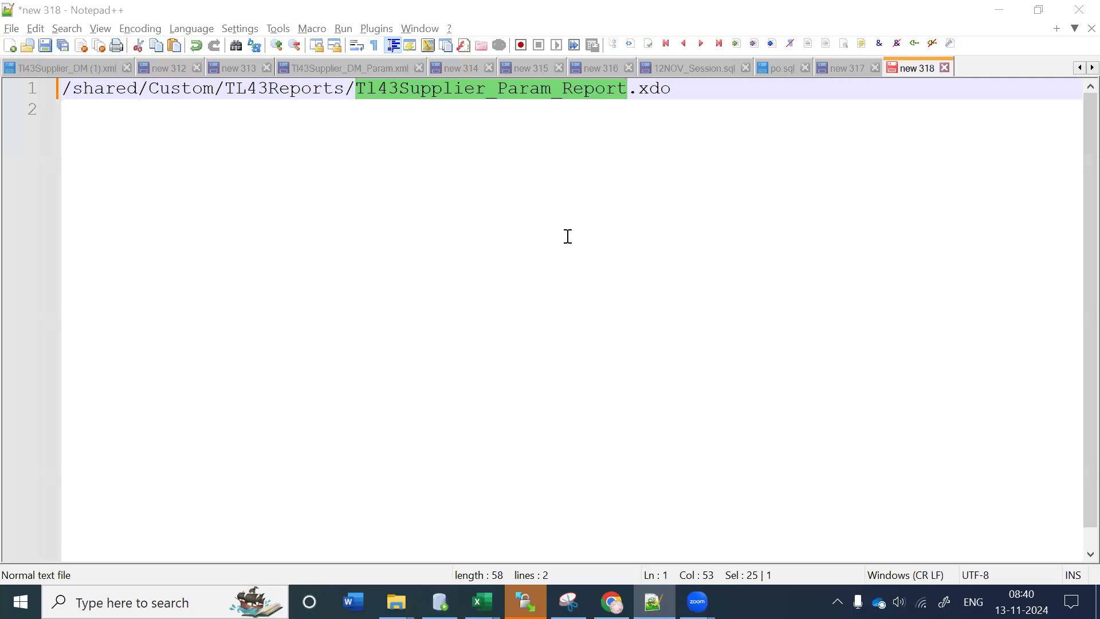
click(246, 266)
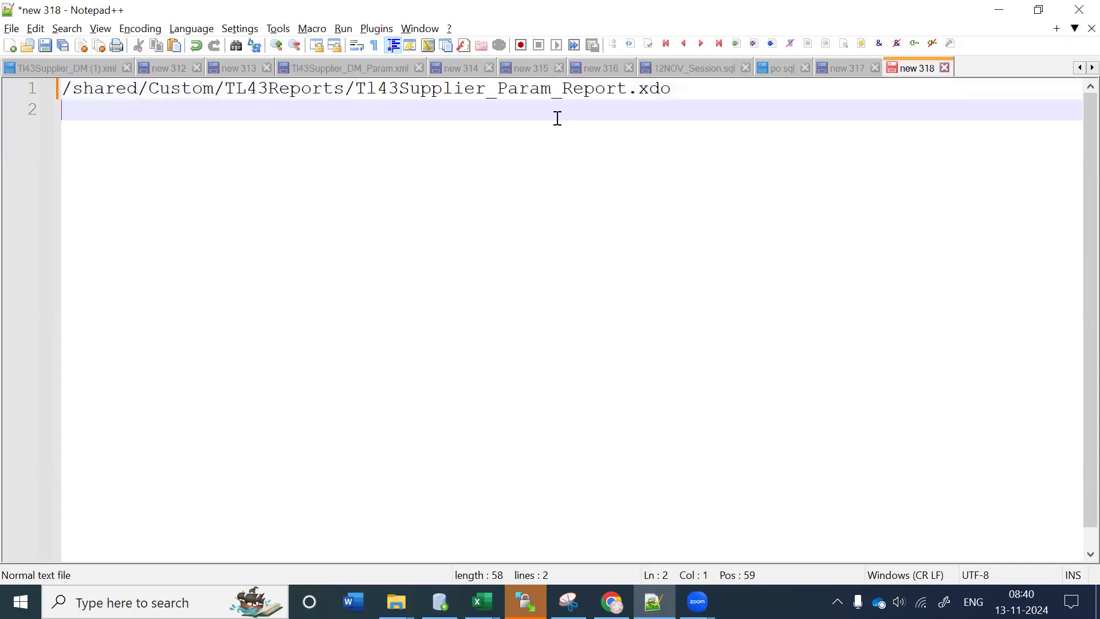
drag(344, 89, 658, 87)
click(422, 166)
drag(138, 88, 51, 103)
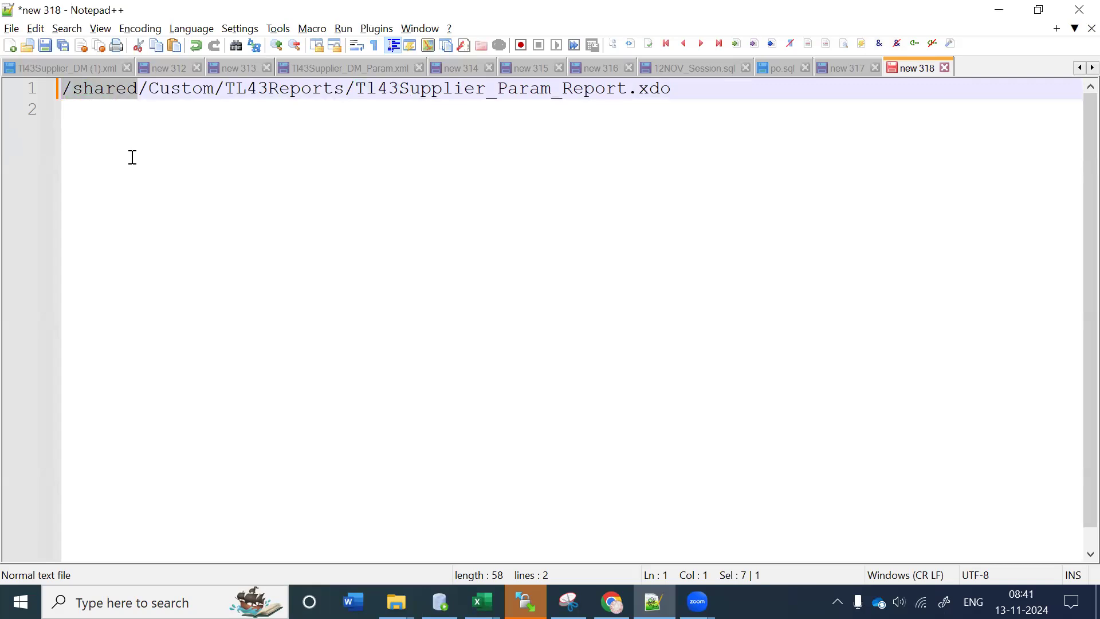
key(Delete)
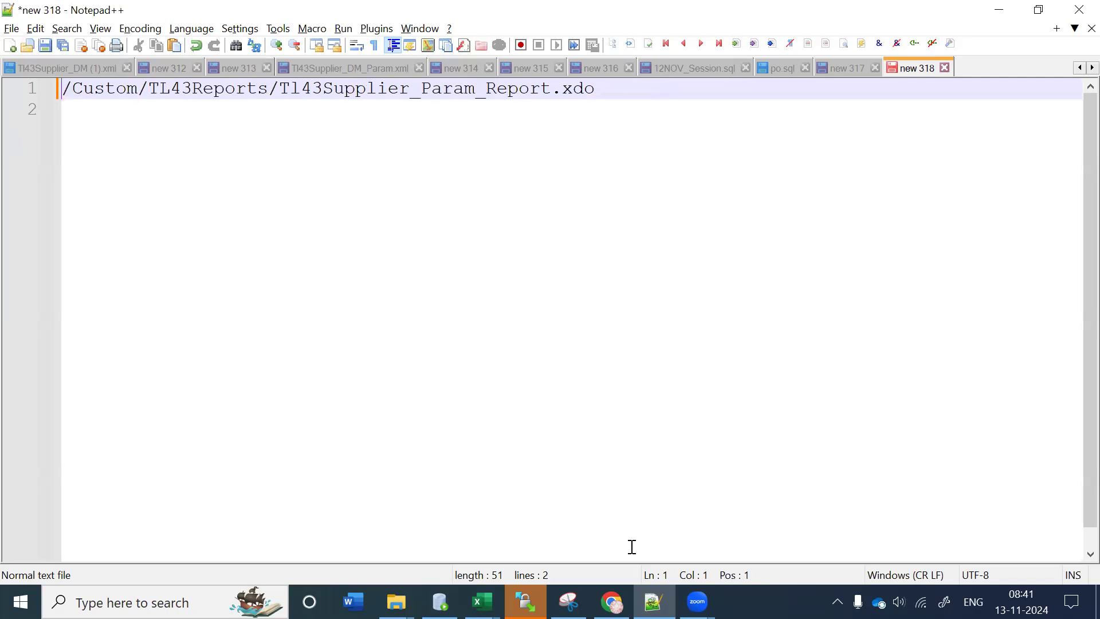
click(612, 602)
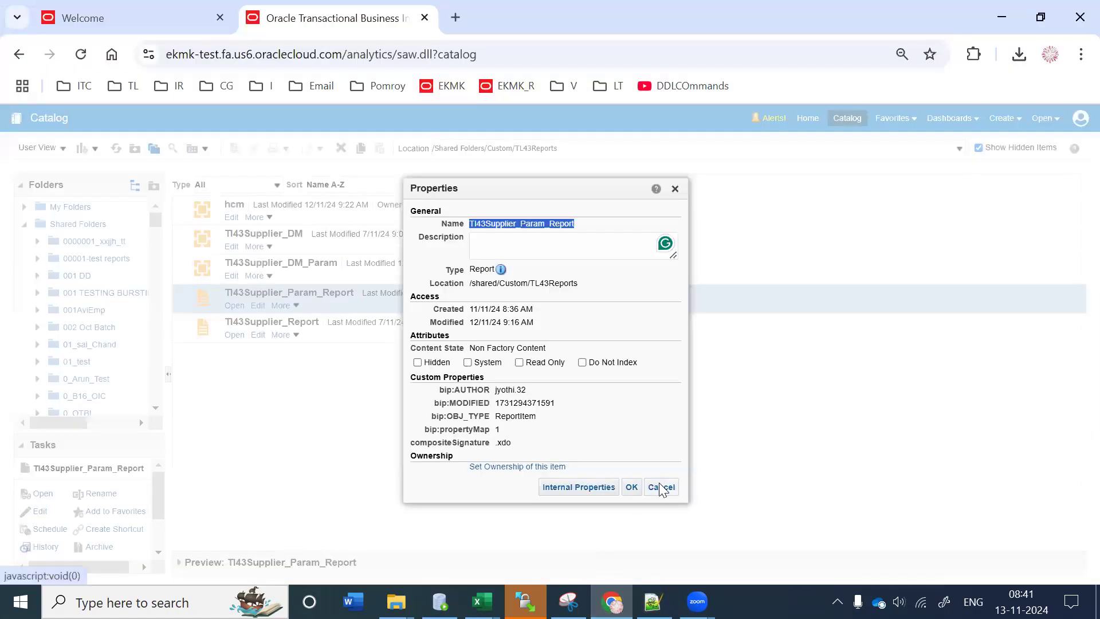
click(662, 488)
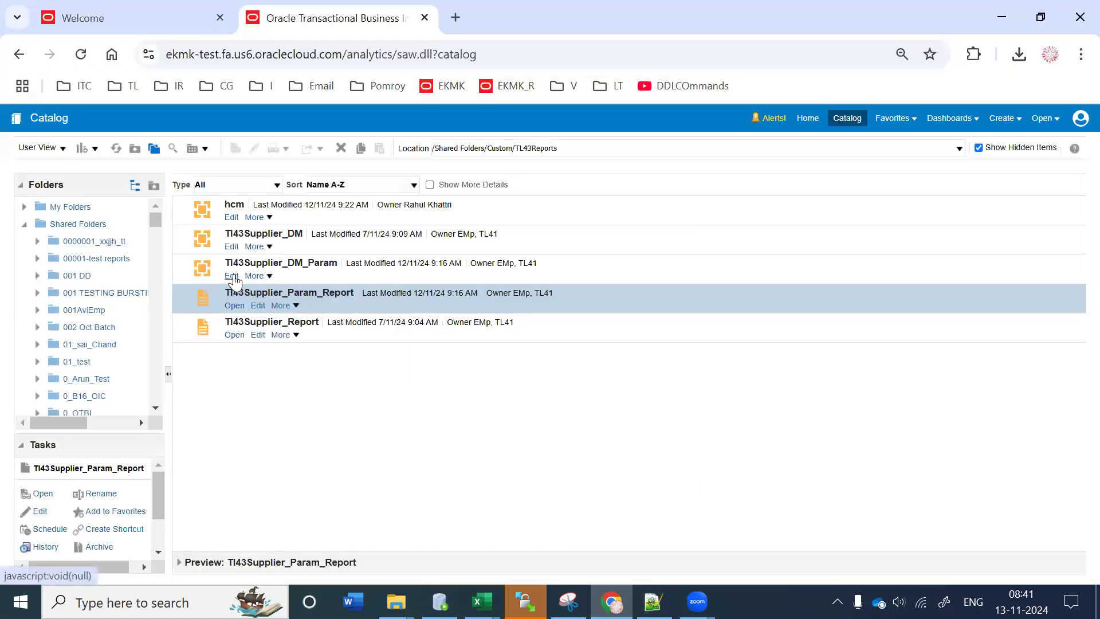
Step: Delete the p_date parameter from Tl43Supplier_DM_Param and save the data model
click(233, 277)
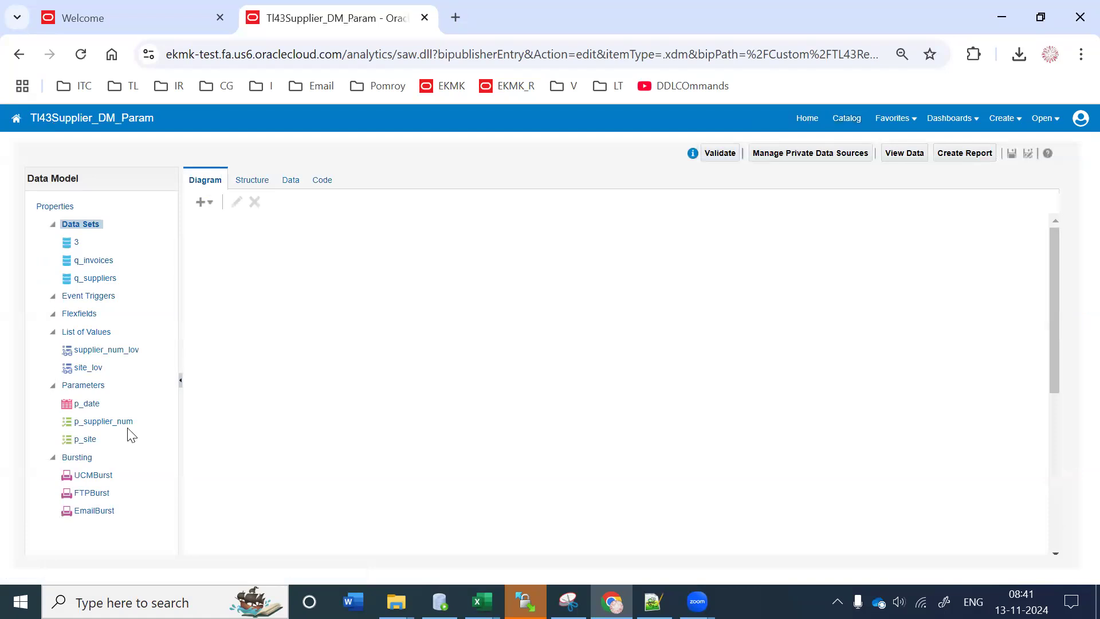
click(87, 404)
click(215, 206)
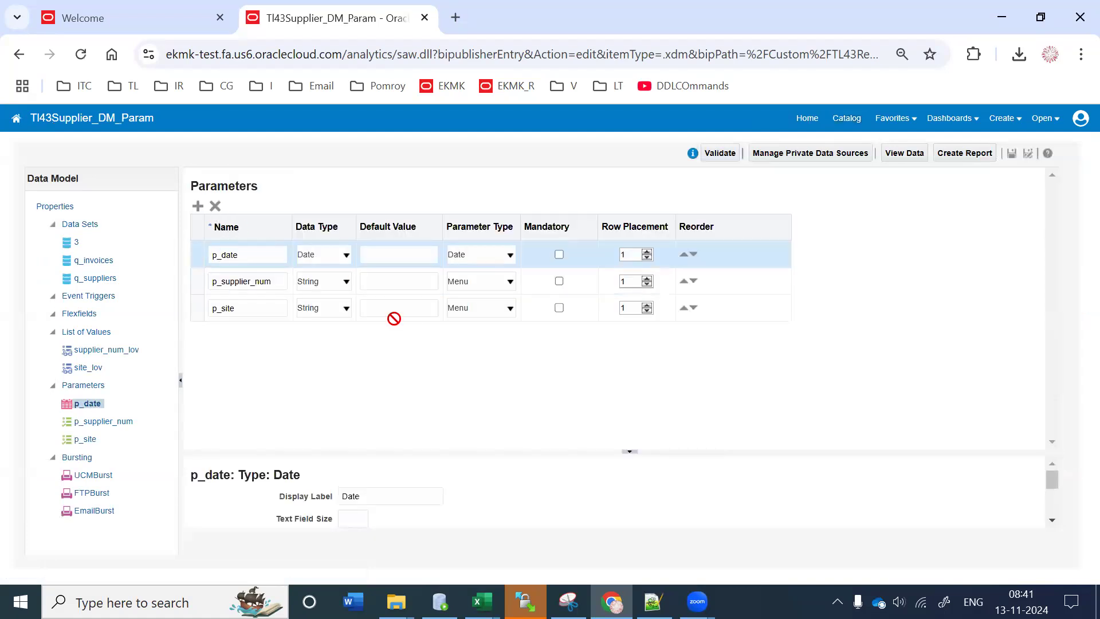
click(596, 383)
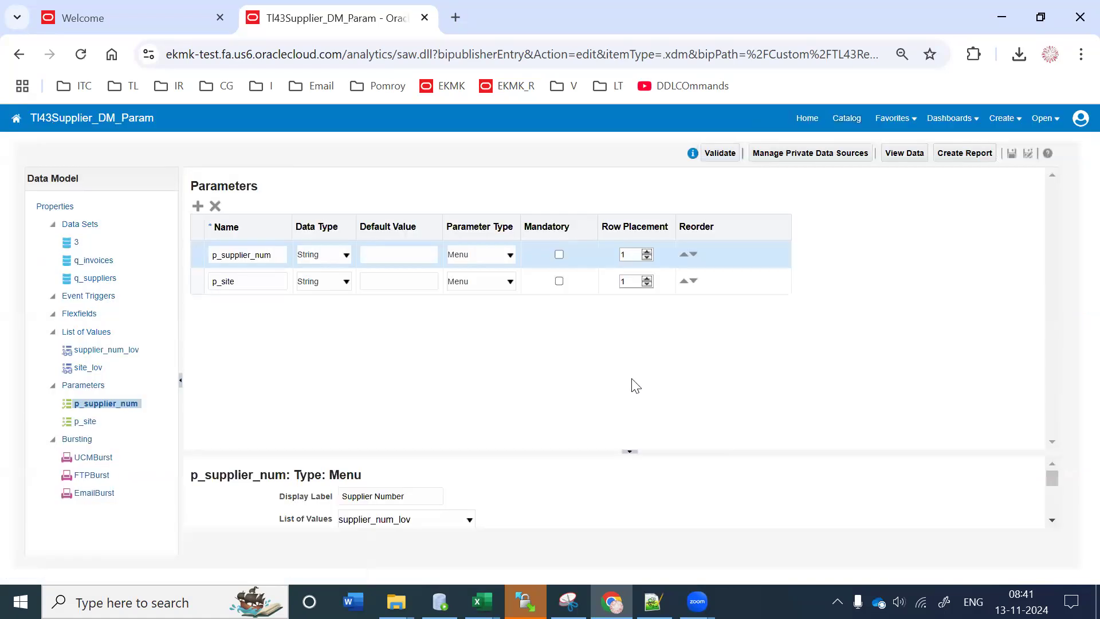
click(1012, 153)
key(ctrl+shift+Tab)
click(1081, 143)
Step: Search Setup and Maintenance tasks for 'Manage Enterprise', fixing the misspelled search text
click(876, 351)
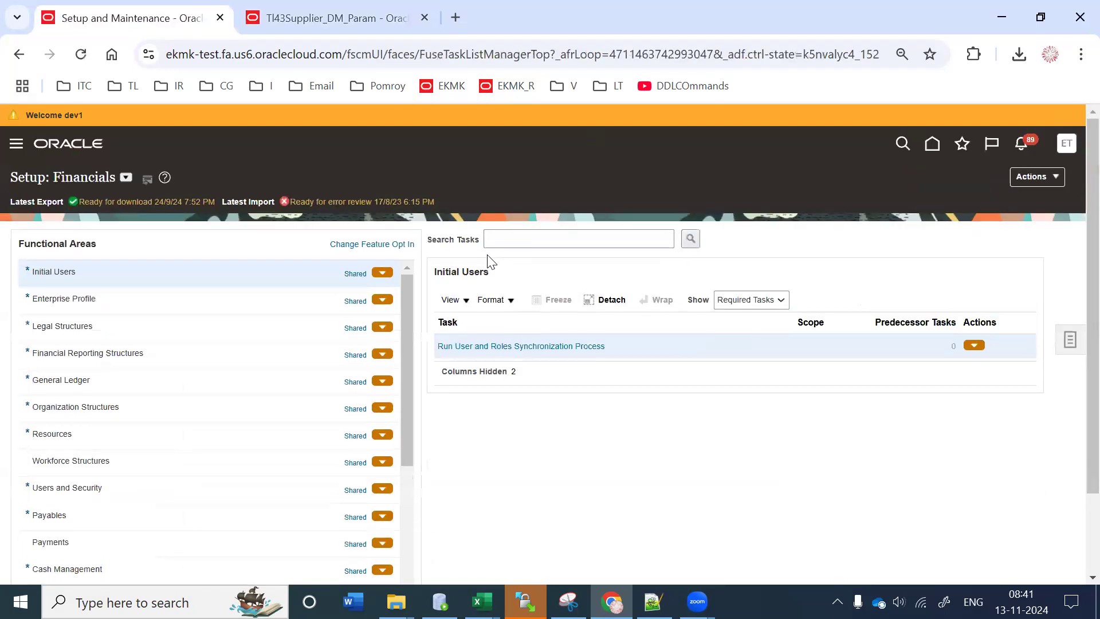
click(1070, 340)
click(951, 344)
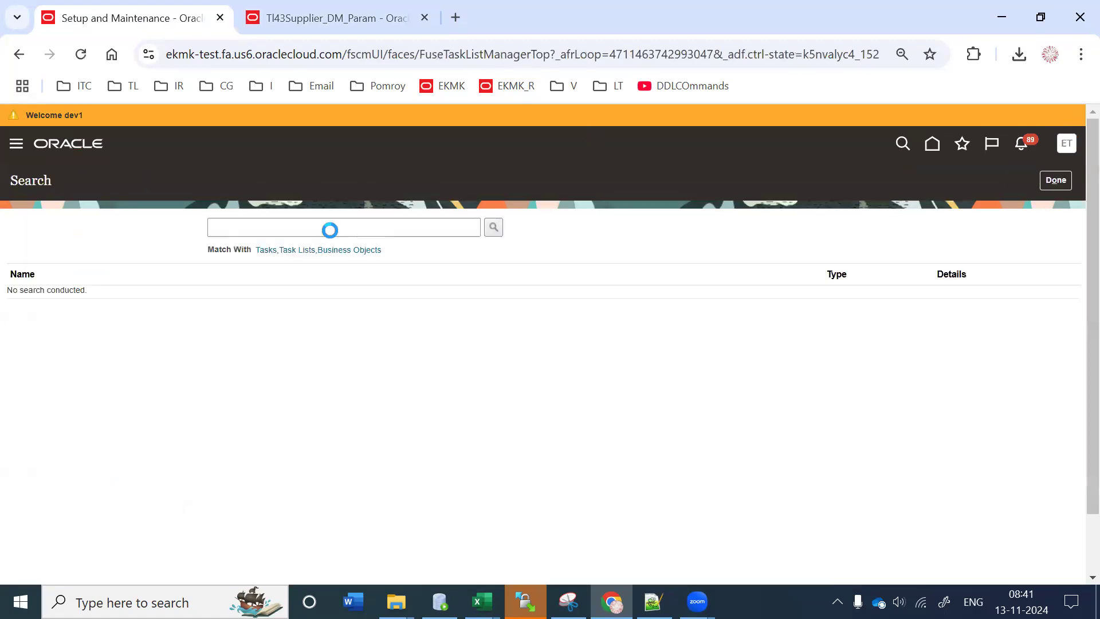
text(Mange Enterprise)
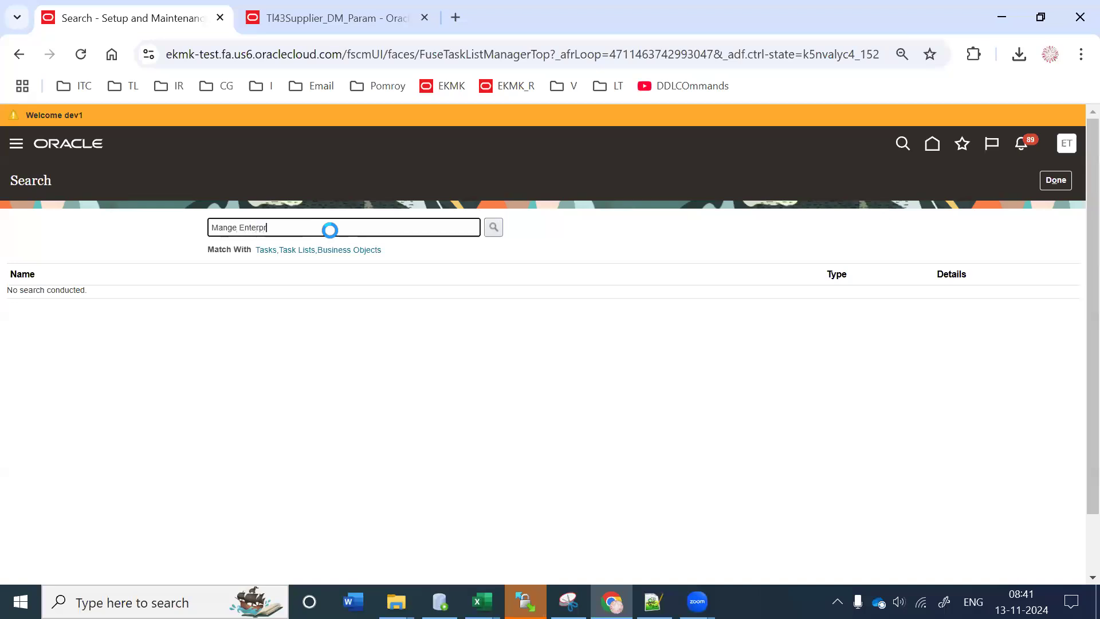
key(BackSpace)
key(BackSpace)
key(BackSpace)
text(se)
key(Return)
click(231, 227)
text(a)
key(Return)
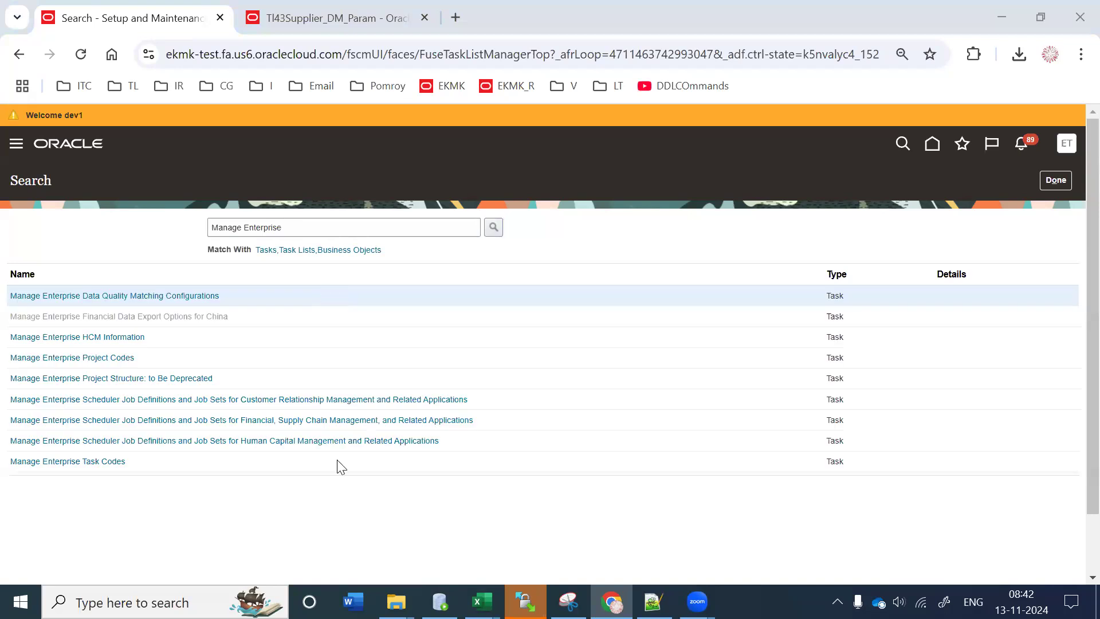
Step: Scroll the Manage Enterprise results down to the Scheduler Job Definitions and Job Sets tasks
scroll(321, 433, down, 1)
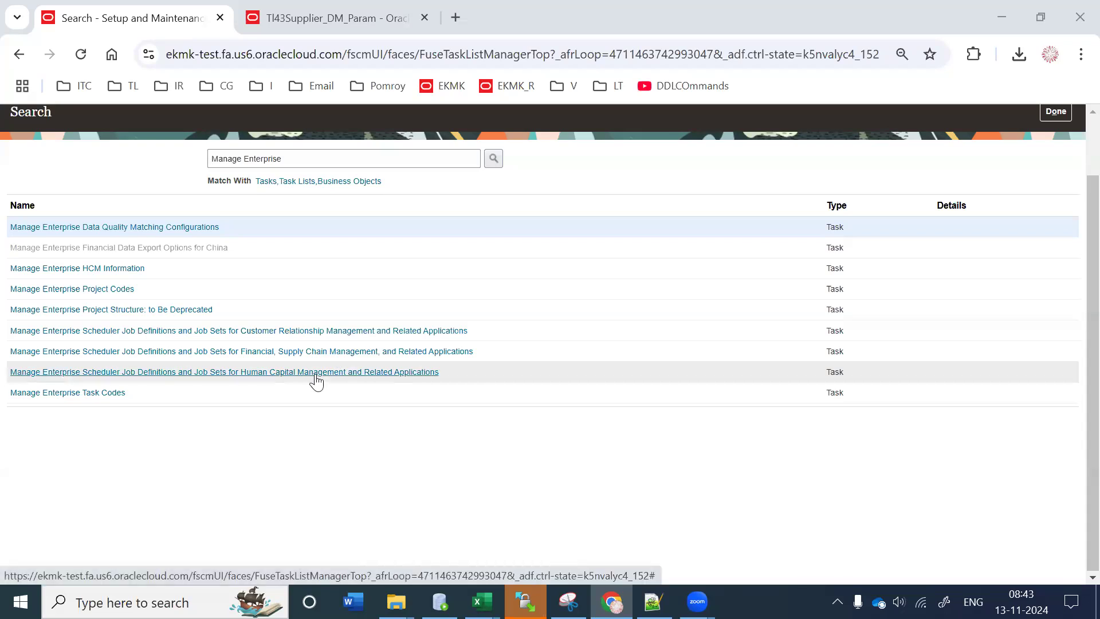
Step: Open the Financial, Supply Chain Management job definitions task and browse its job definitions table
click(282, 353)
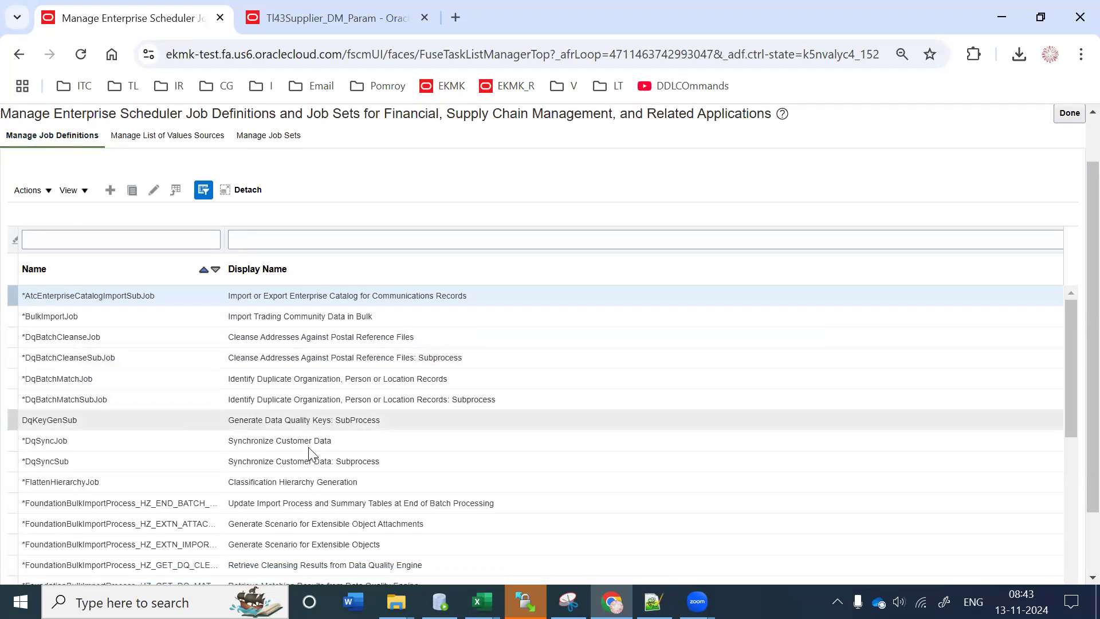
drag(1073, 397, 1073, 401)
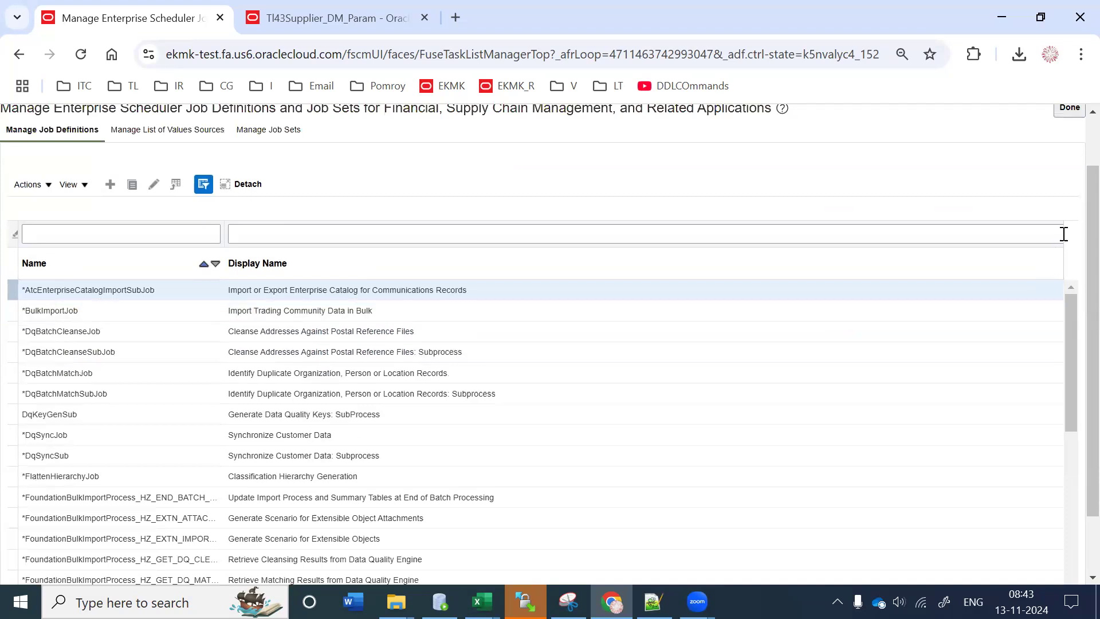
scroll(849, 491, down, 2)
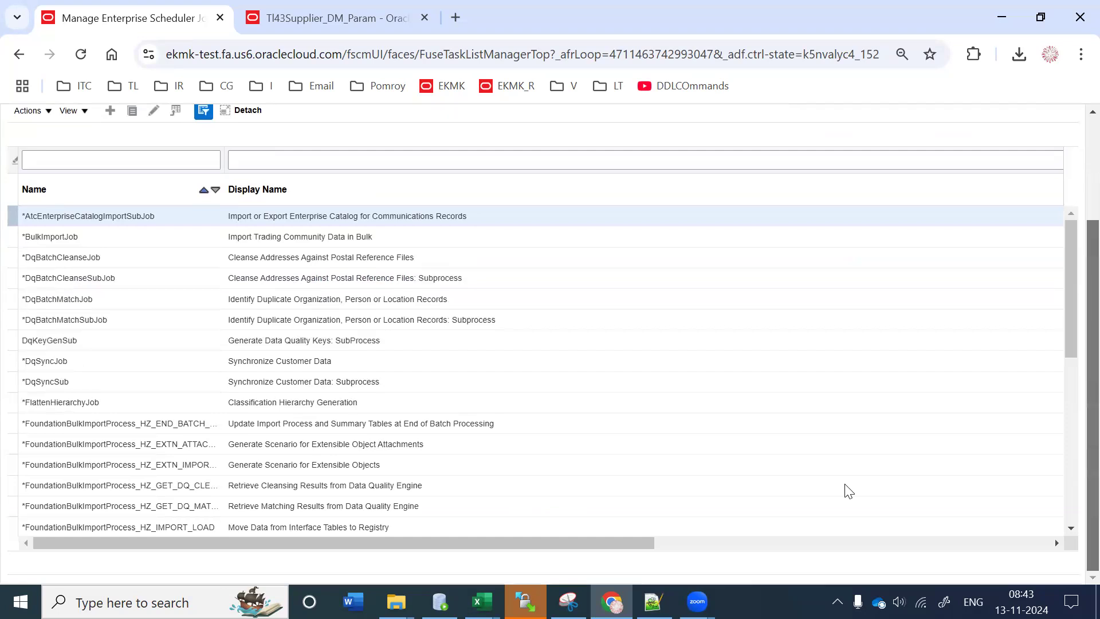
scroll(869, 354, right, 3)
drag(949, 158, 430, 272)
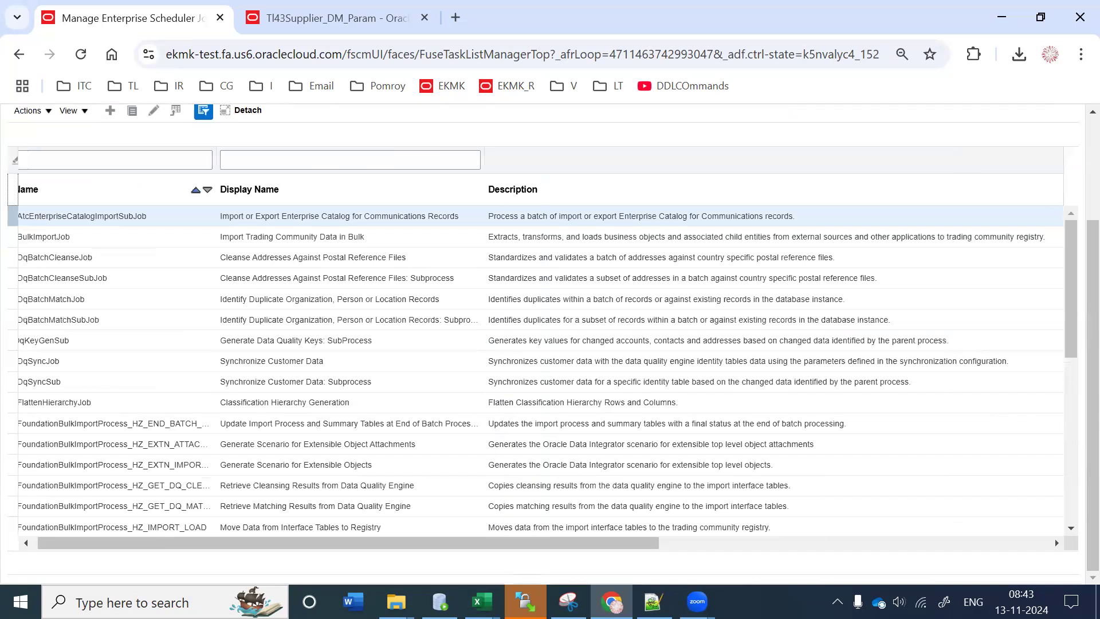
drag(167, 543, 144, 544)
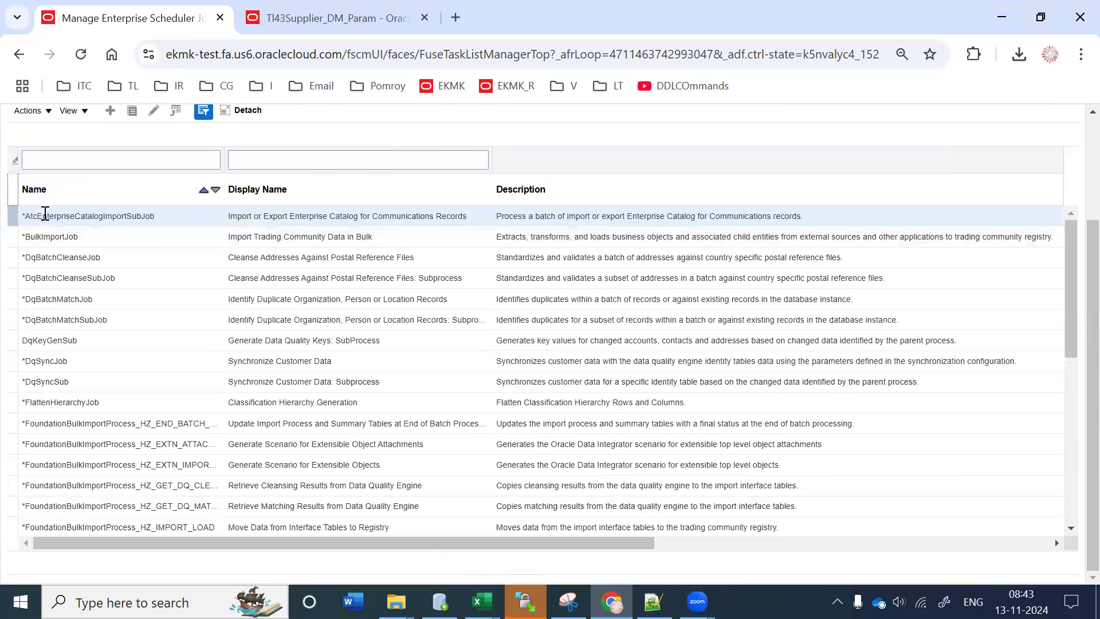
click(273, 221)
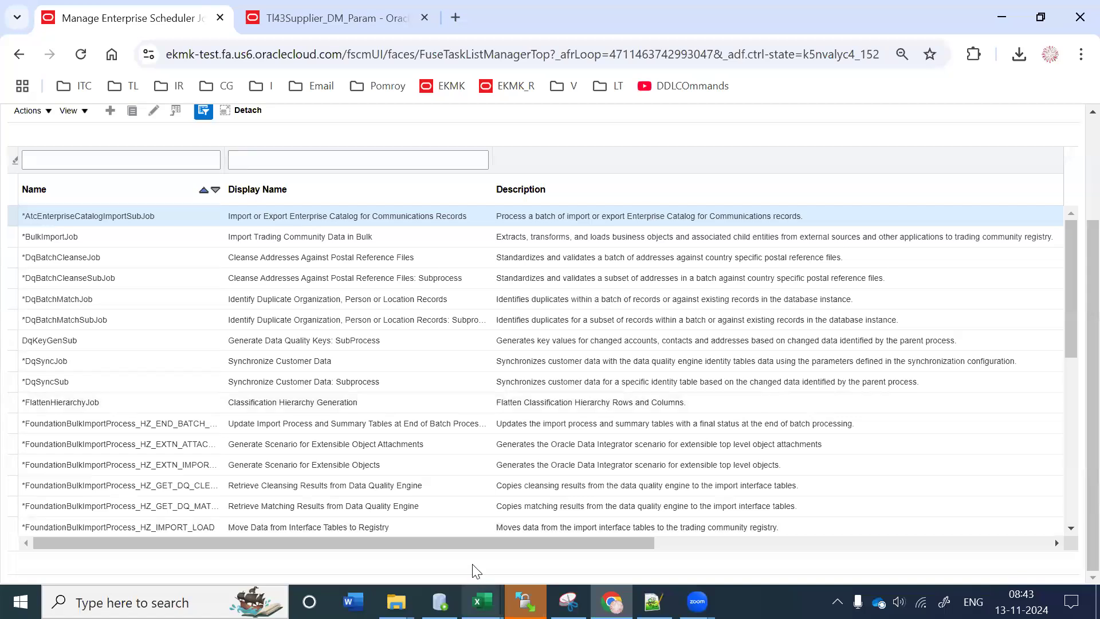
drag(466, 544, 1054, 528)
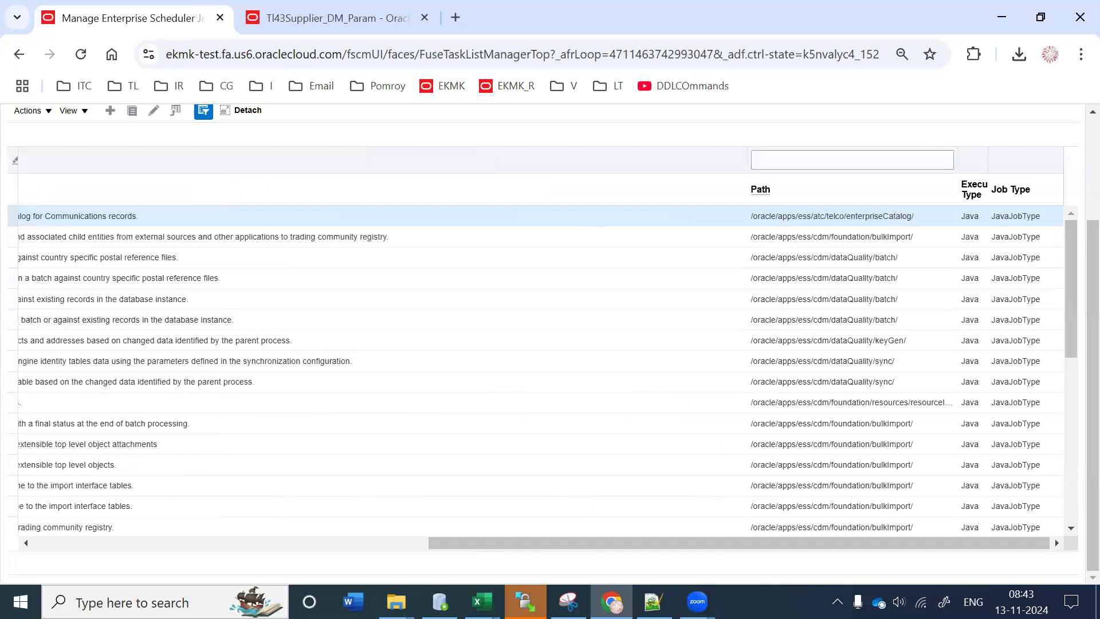
drag(789, 543, 236, 165)
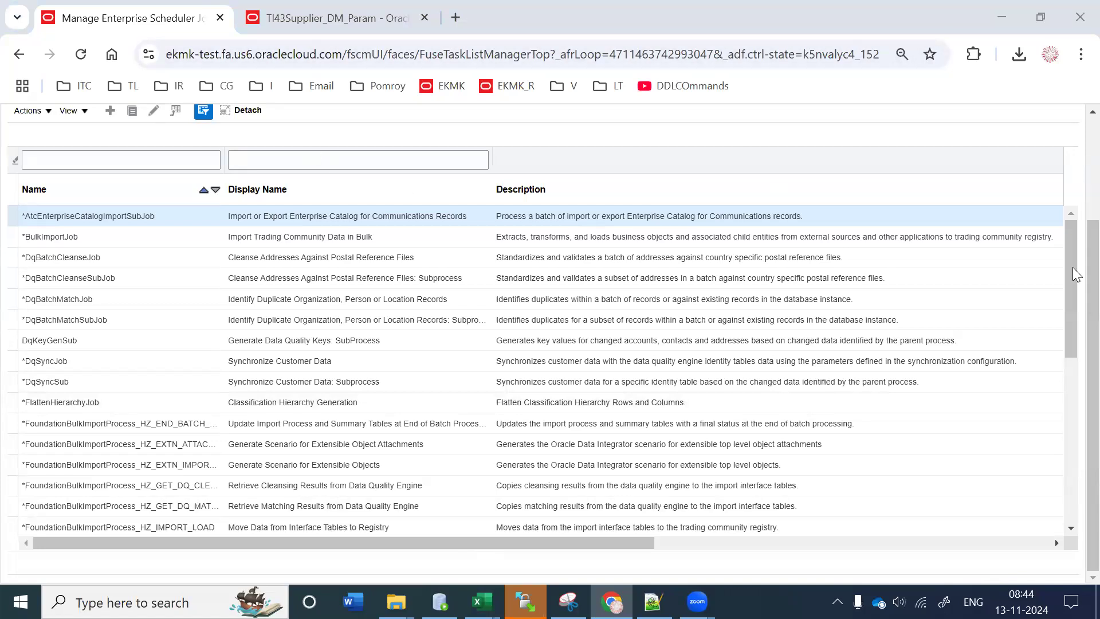
key(ctrl+a)
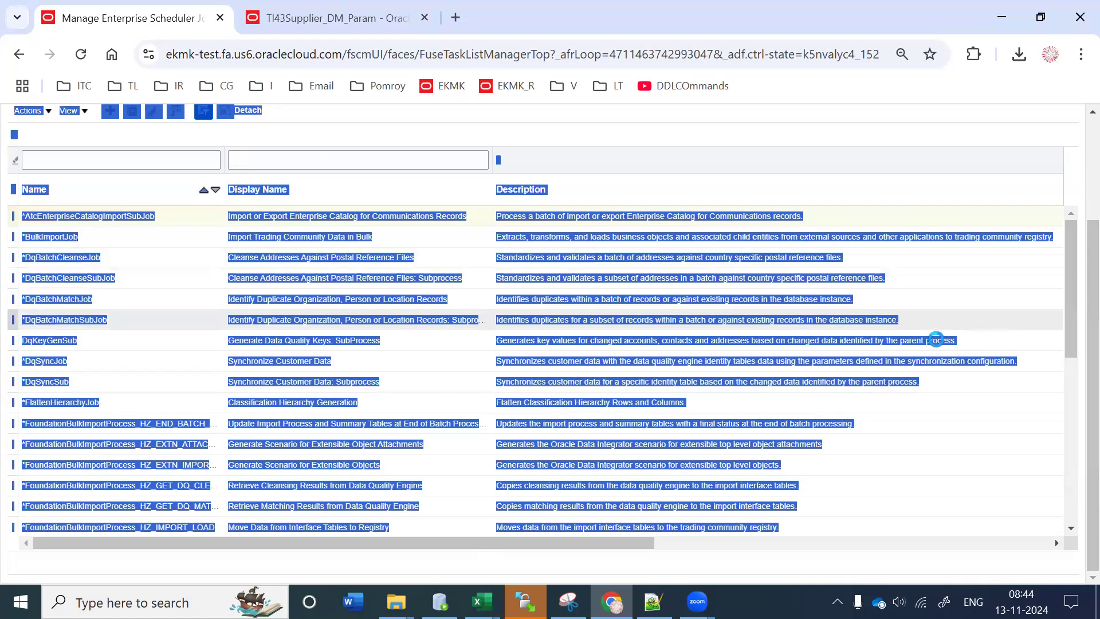
click(607, 480)
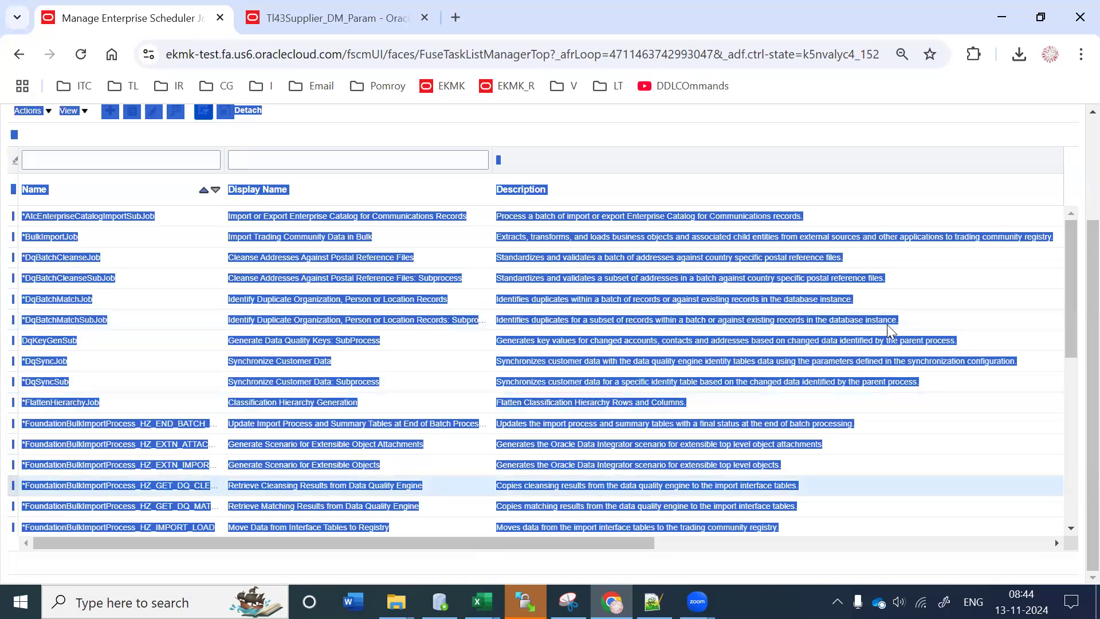
scroll(1076, 124, up, 3)
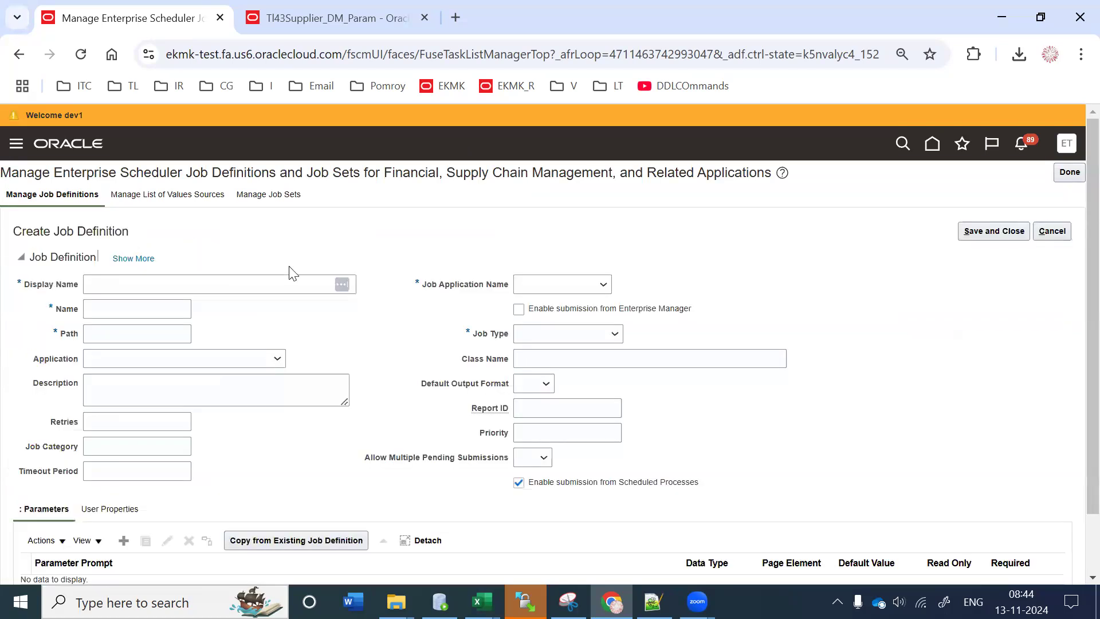
Step: Enter Display Name 'TL43 Supplier Report' and Name 'TL43SUPREport' for the new job definition
click(178, 282)
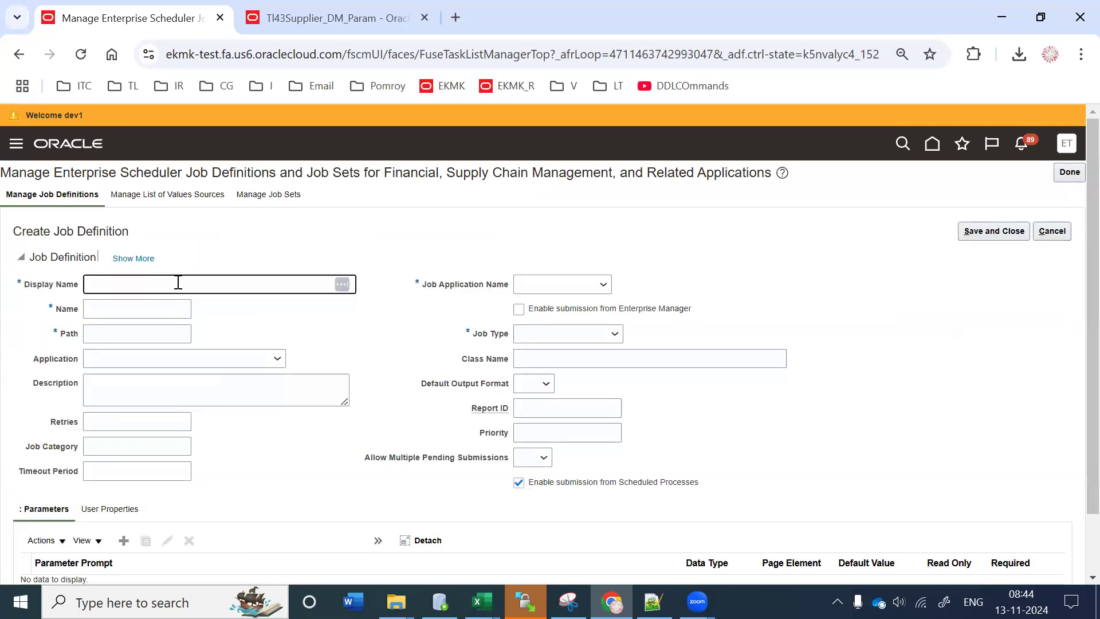
text(TL43 Suppleir ier Re[port)
key(Tab)
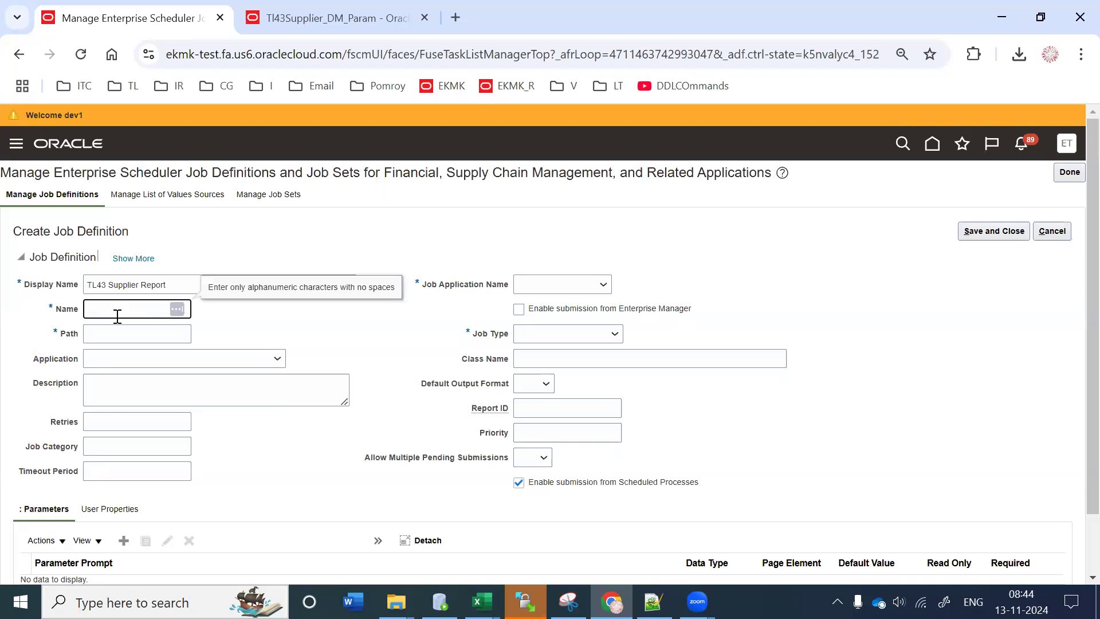
text(TL43)
text(SUPREport)
click(273, 315)
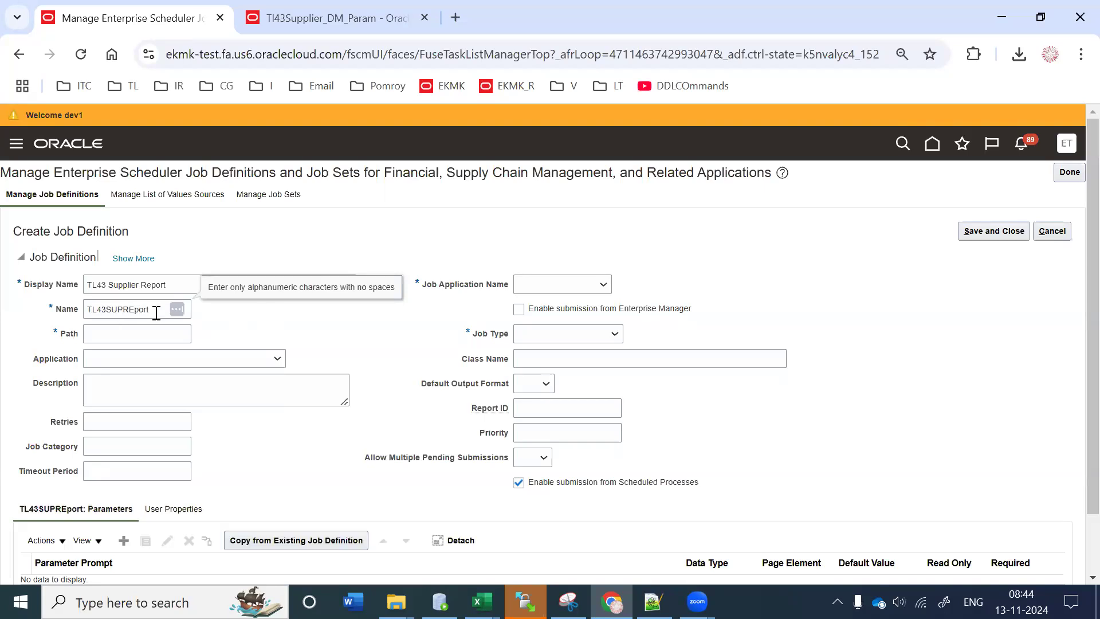
drag(164, 303, 3, 311)
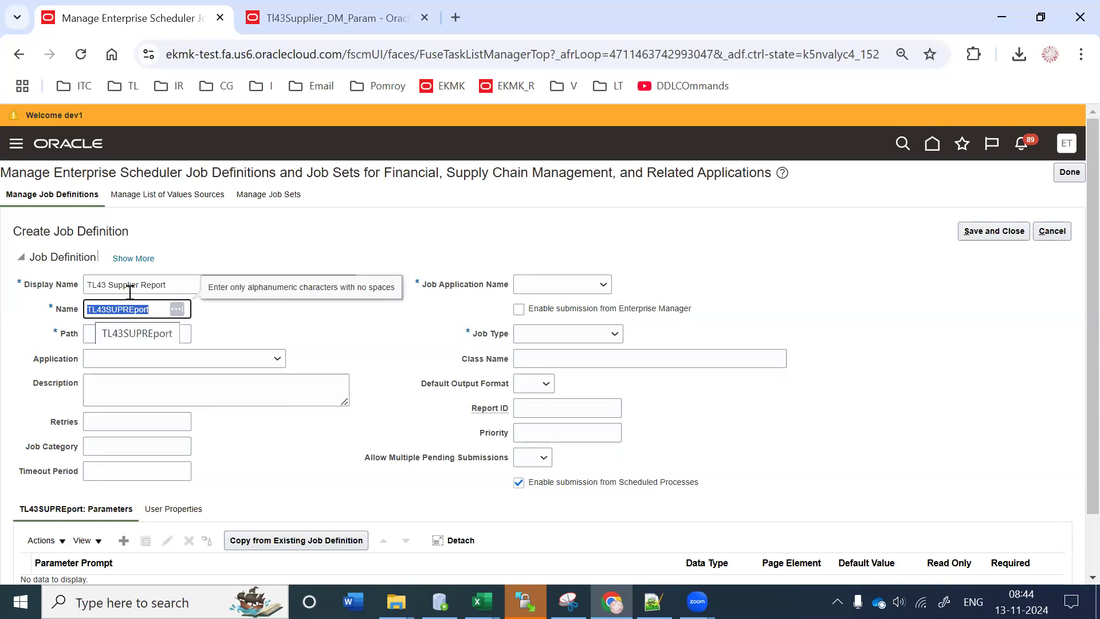
drag(172, 285, 5, 280)
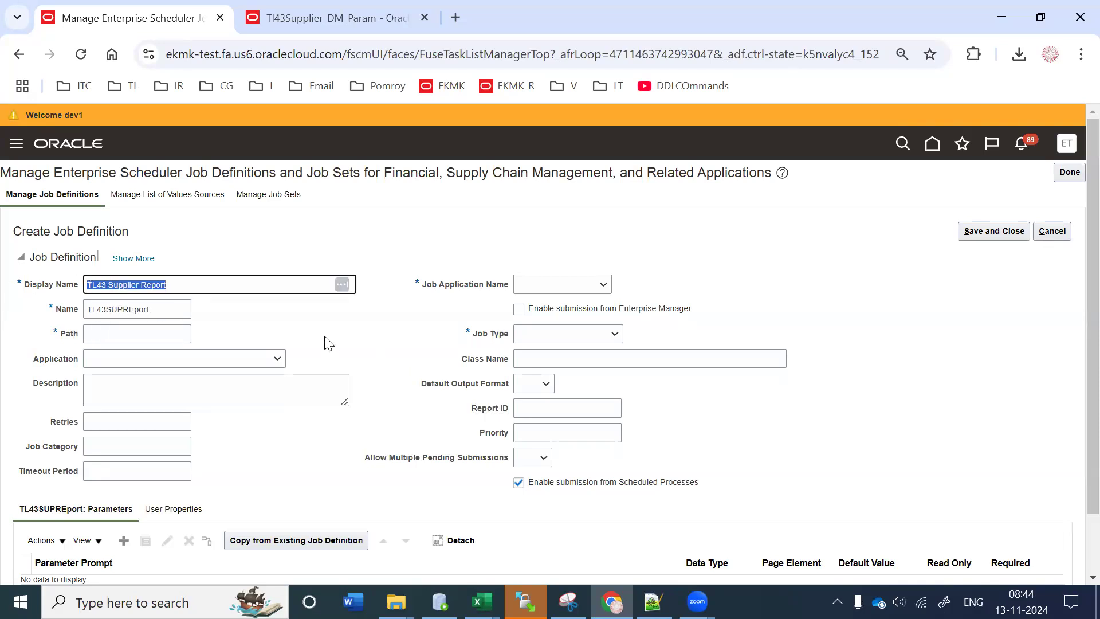
Step: Set the job definition Path to /oracle/apps/ess/custom/Tl43Reports
click(184, 336)
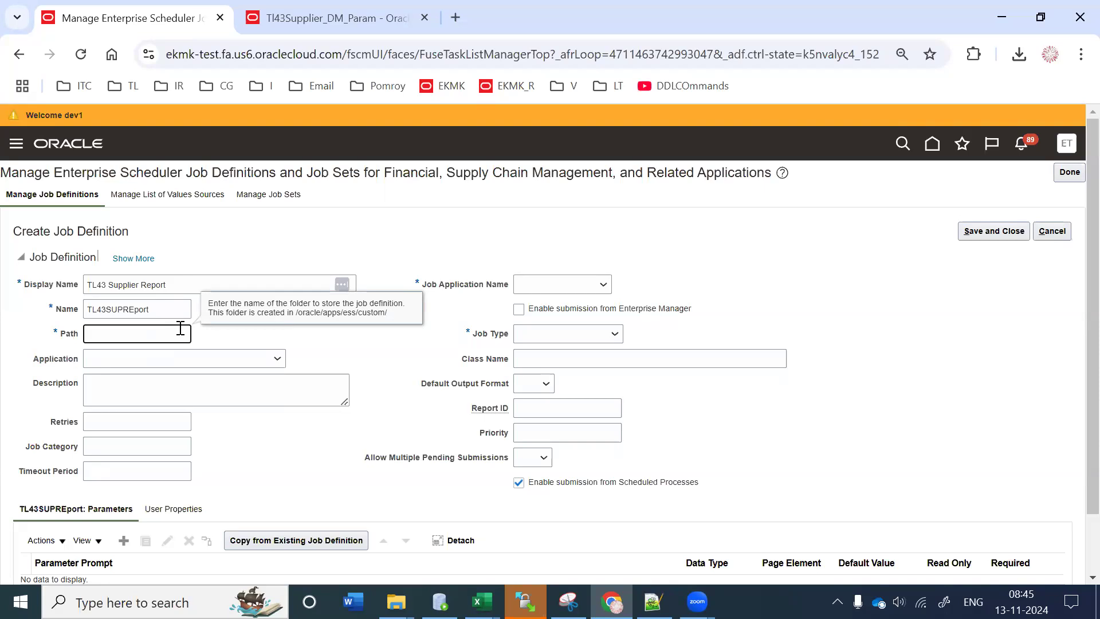
text(/oracle)
text(/apps/ess)
text(/custom)
text(/T)
text(l43R)
key(BackSpace)
text(d)
key(BackSpace)
text(ports)
Step: Set Application to Assets and copy 'TL43 Supplier Report' into the Description
click(143, 365)
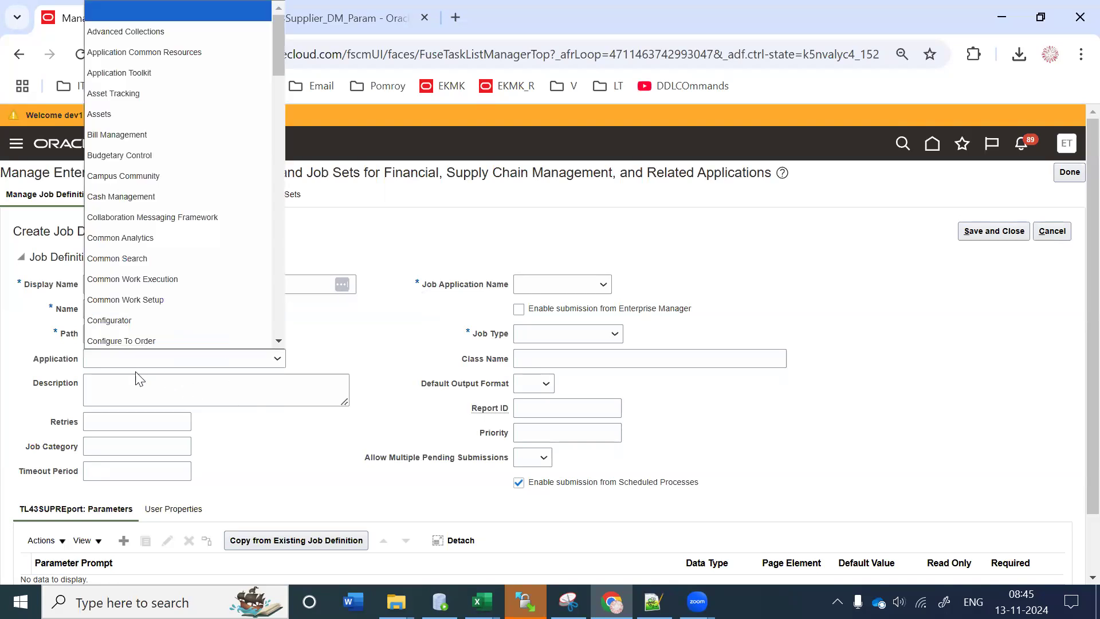
click(117, 110)
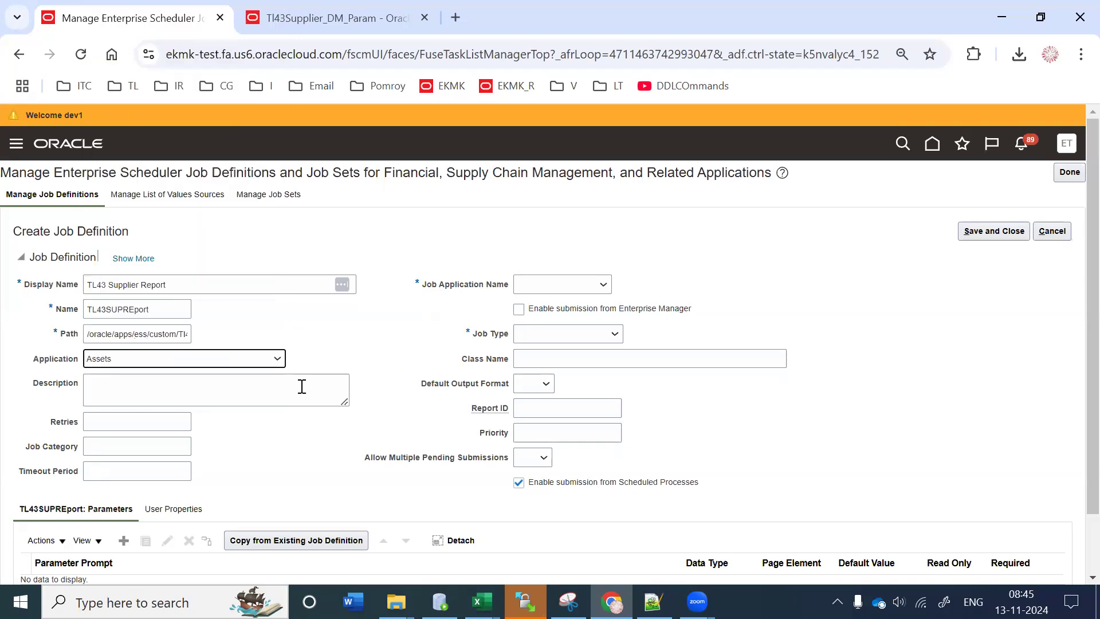
click(290, 388)
triple_click(235, 284)
key(ctrl+c)
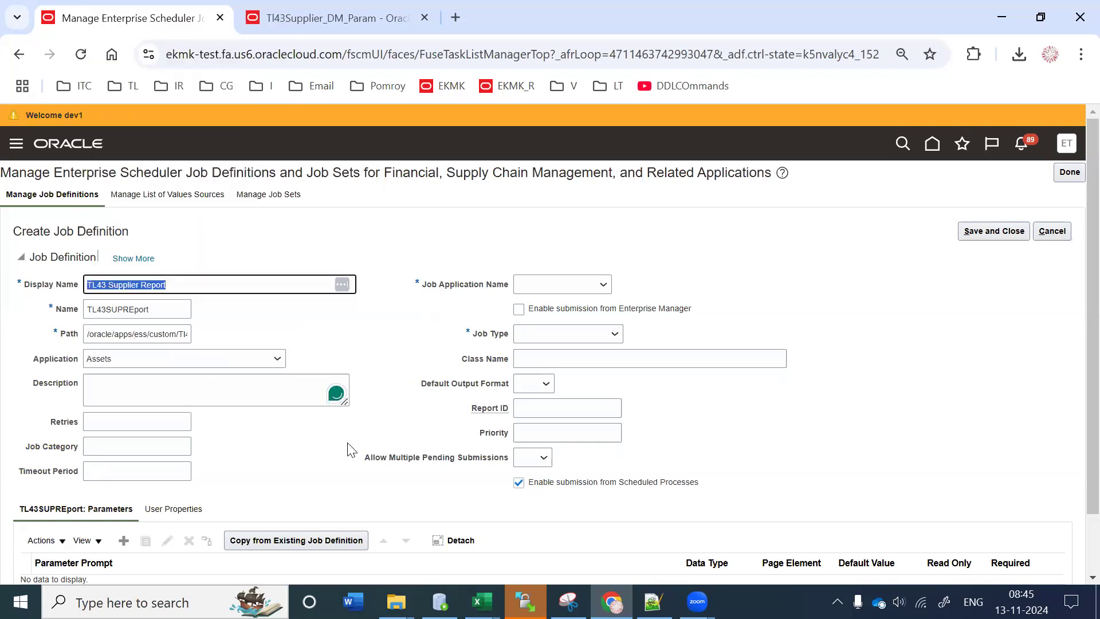
click(208, 381)
key(ctrl+v)
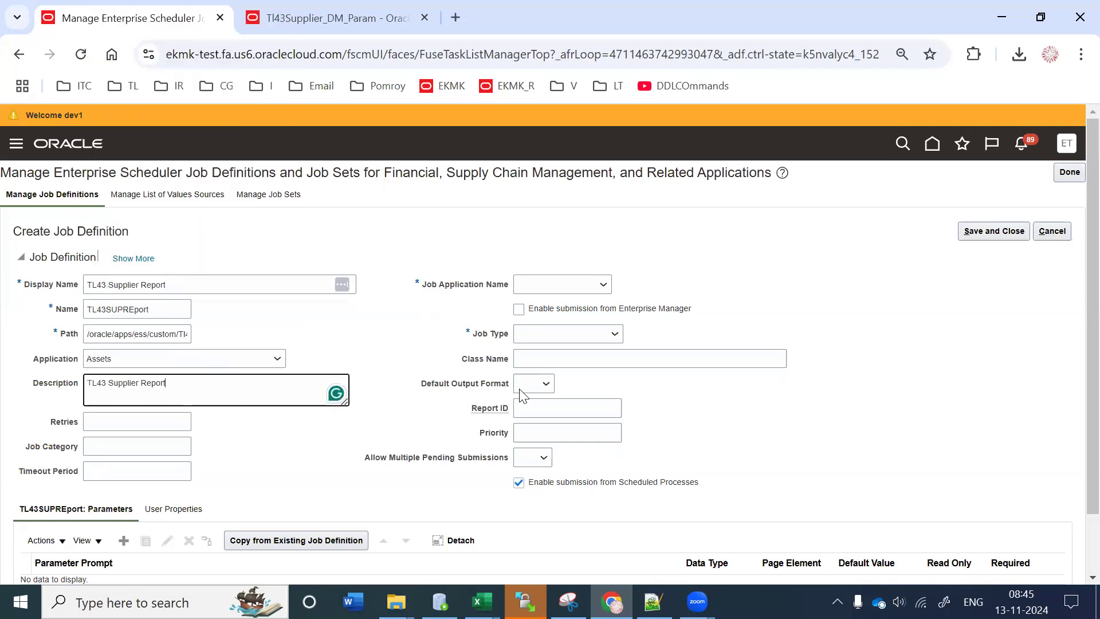
Step: Set Job Application Name to FscmEss and Job Type to BIPJobType
click(556, 283)
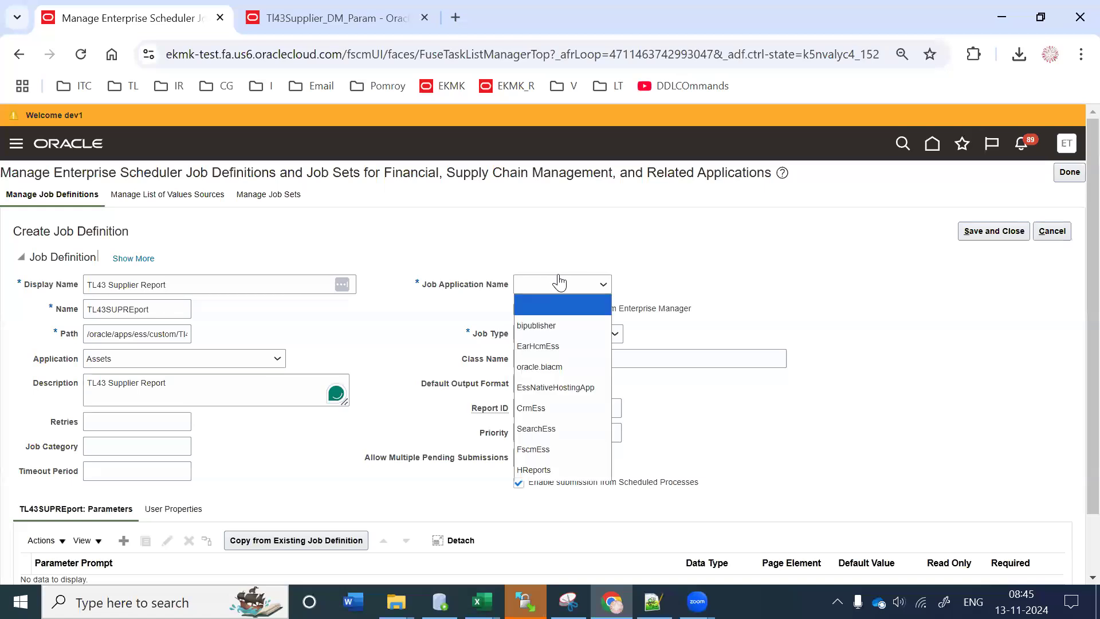
click(559, 457)
drag(368, 170, 601, 167)
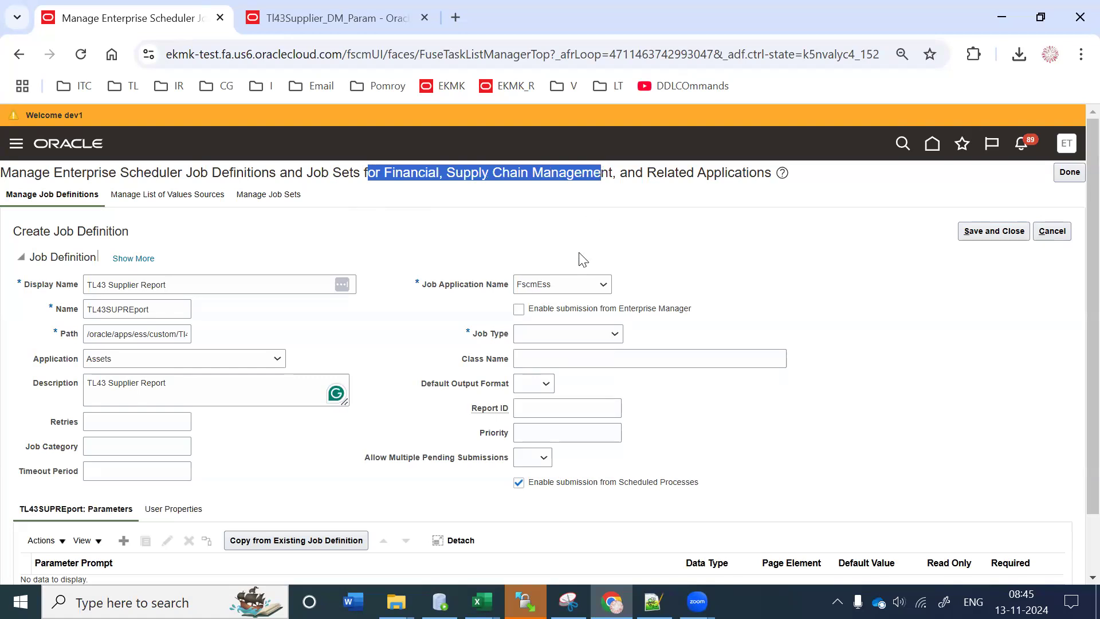
click(575, 284)
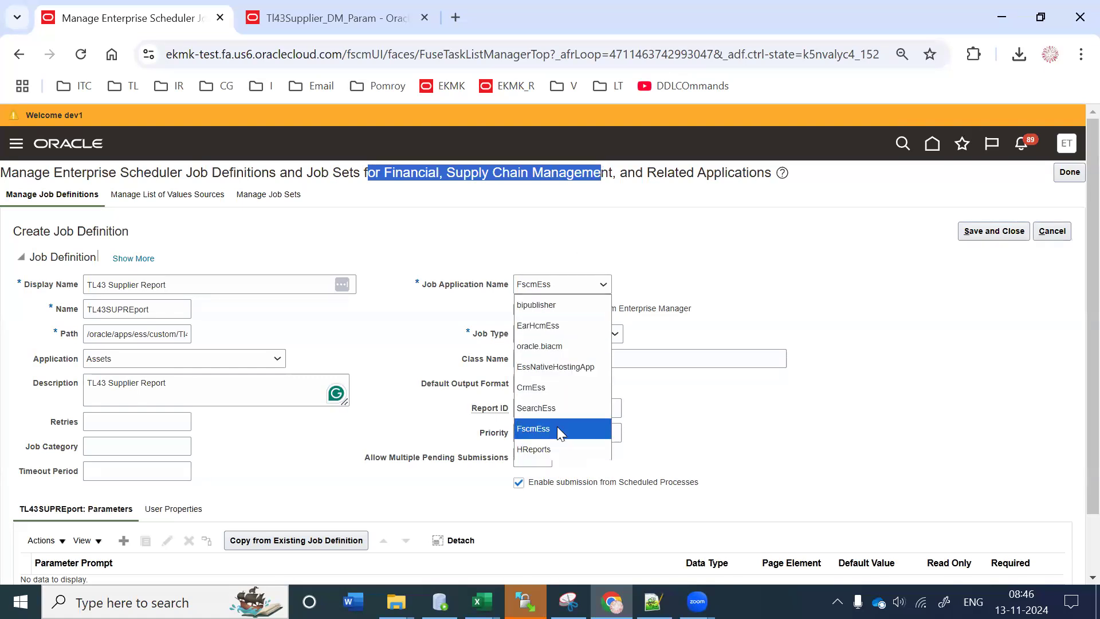
click(557, 427)
click(572, 332)
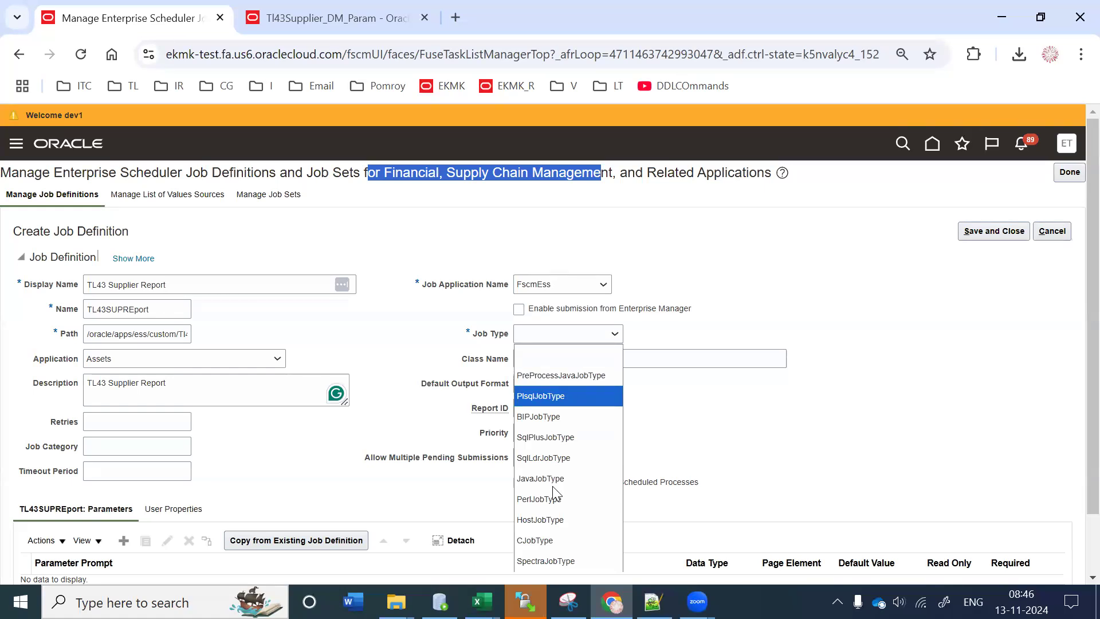
click(554, 420)
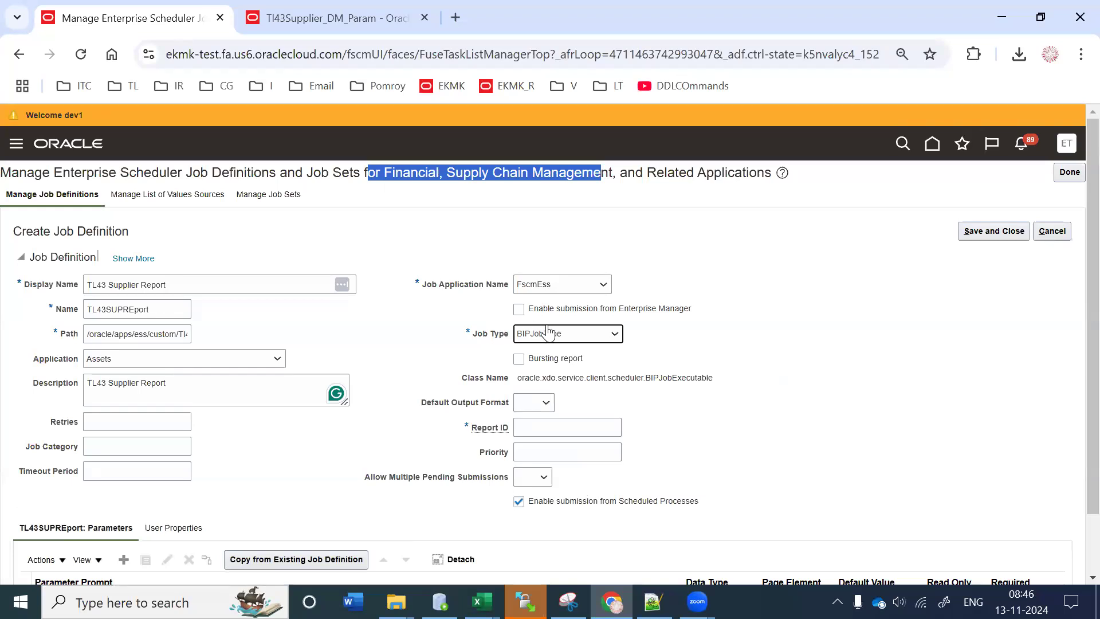
click(548, 333)
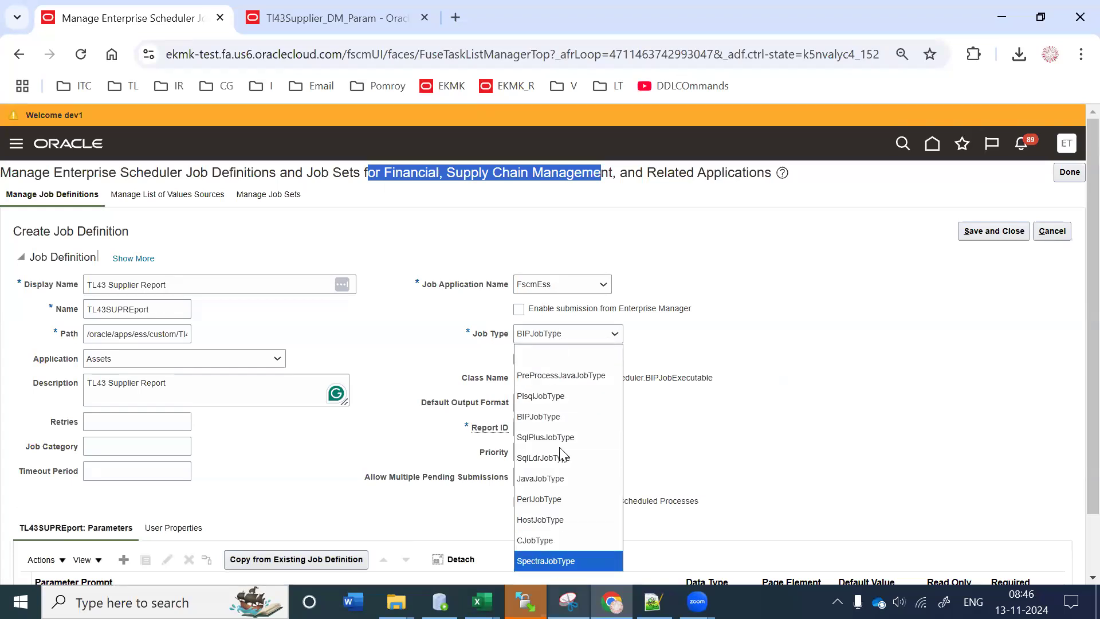
click(674, 366)
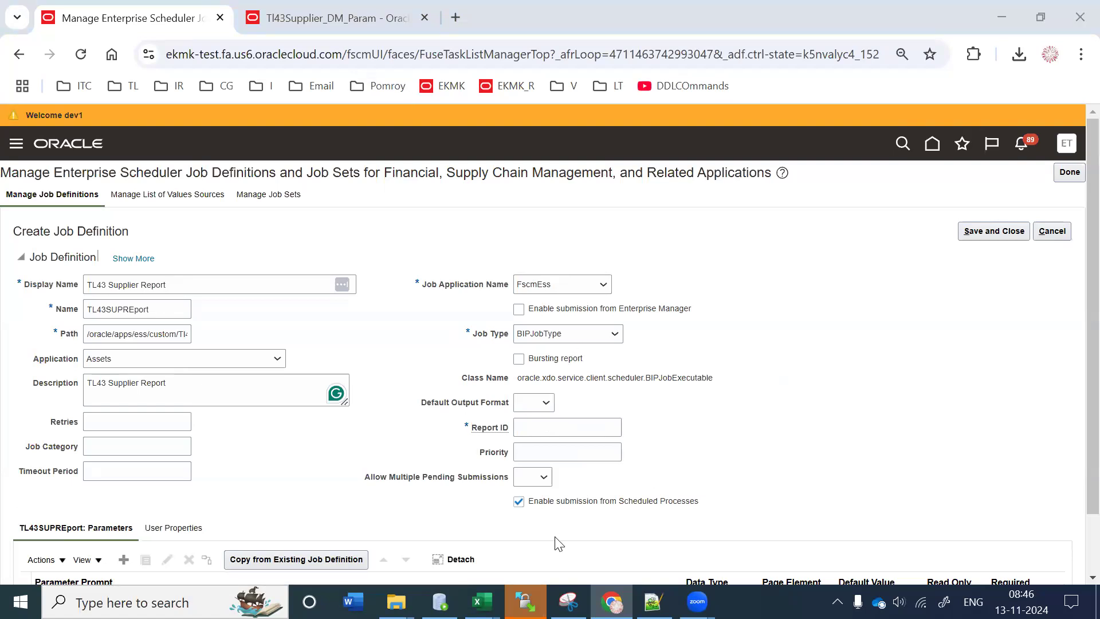
click(653, 602)
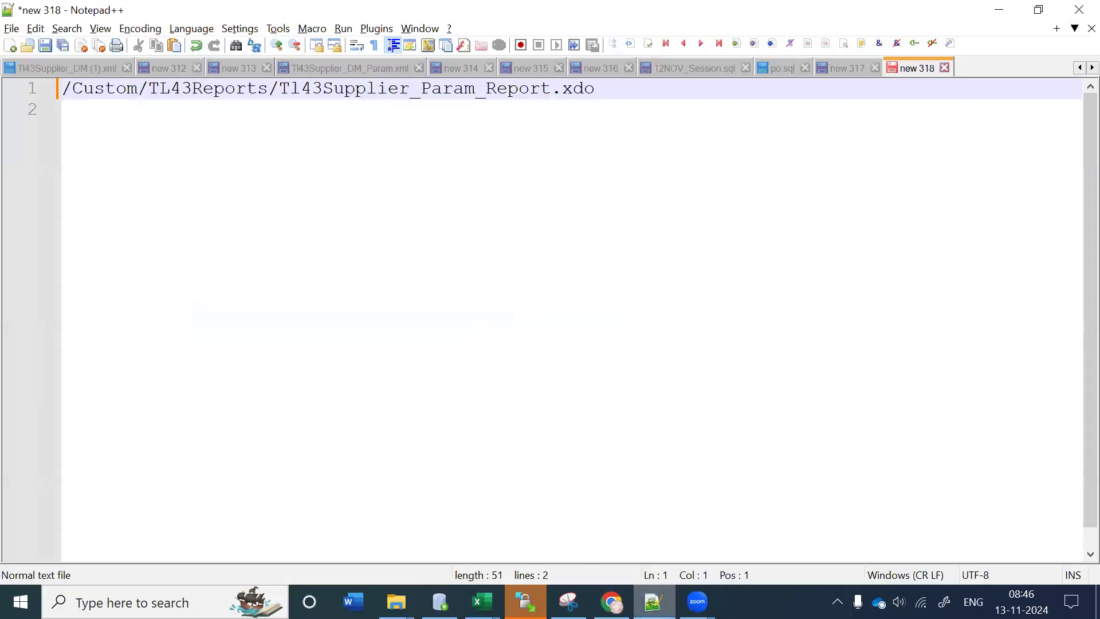
key(alt+Tab)
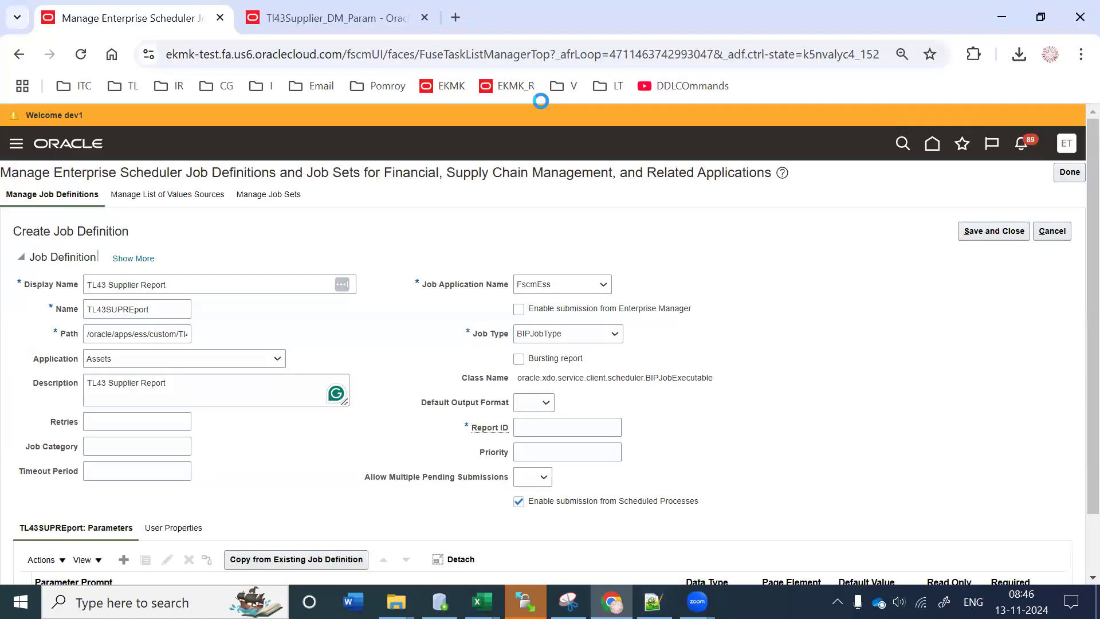
key(ctrl+Tab)
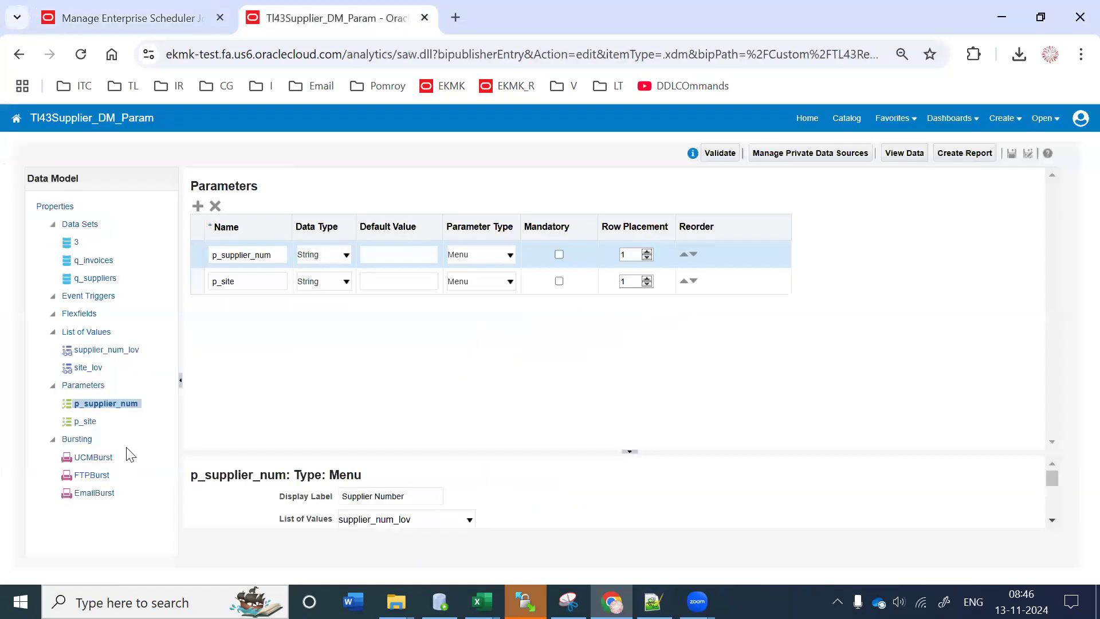
click(46, 8)
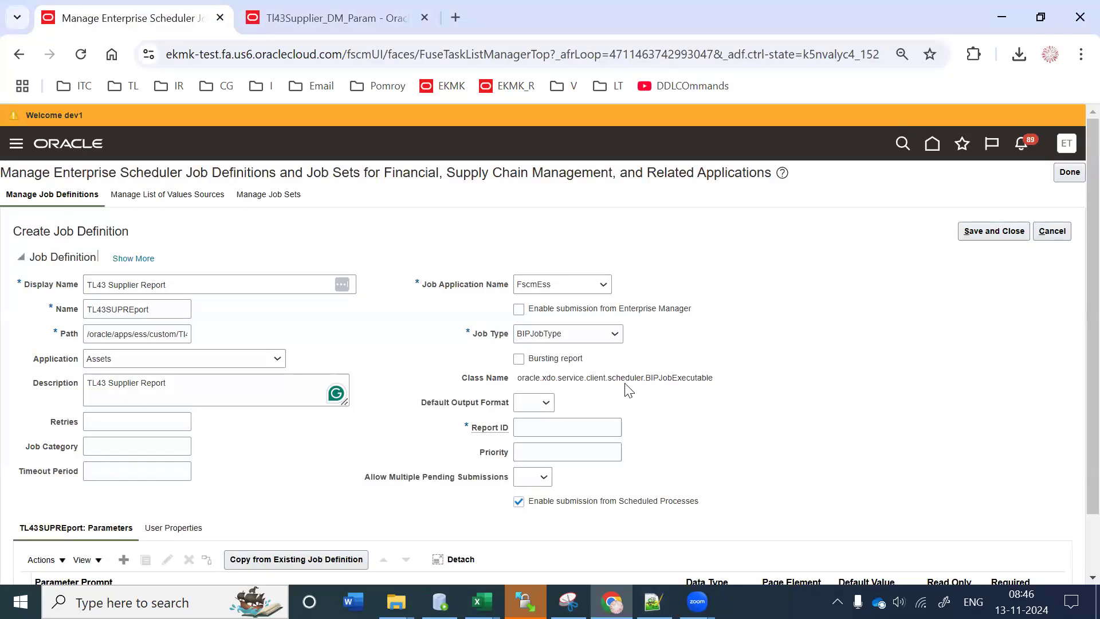
click(521, 360)
click(540, 422)
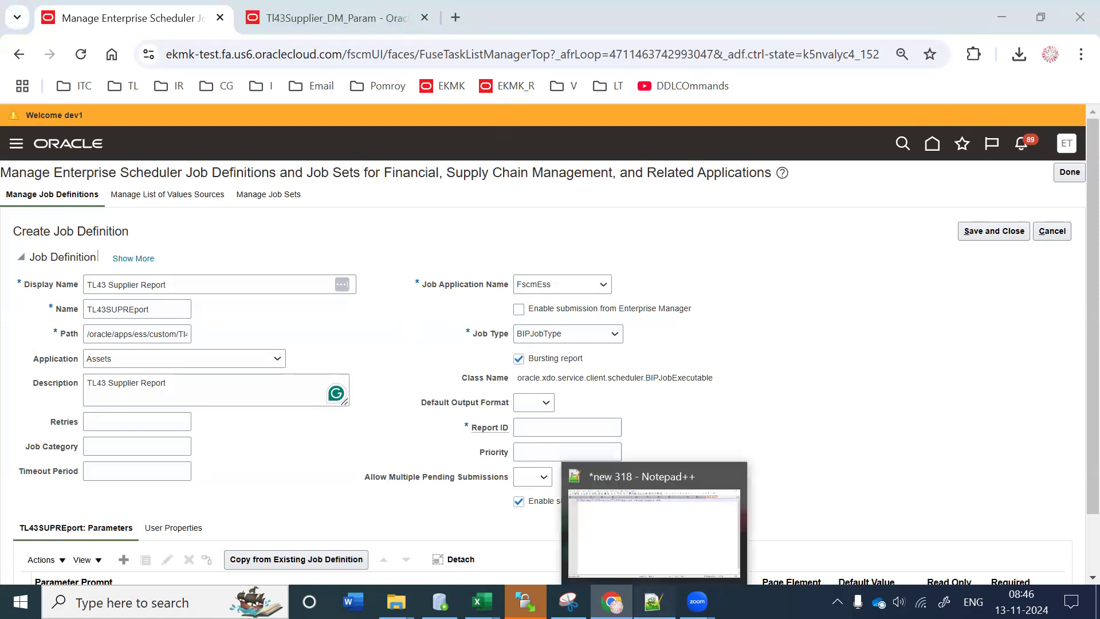
click(653, 602)
drag(599, 88, 23, 95)
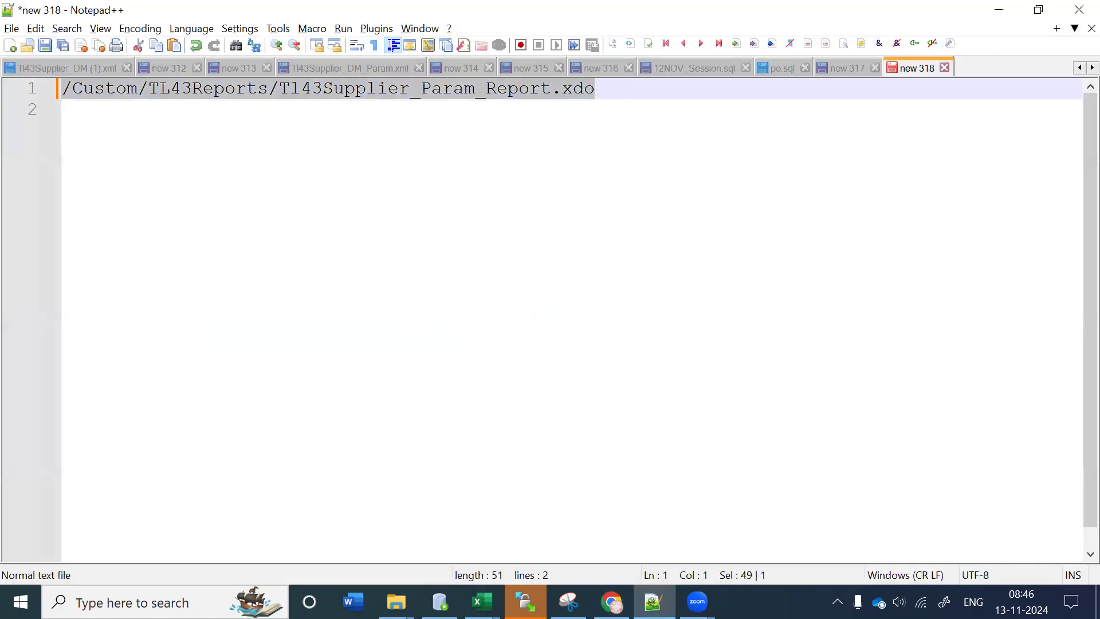
key(ctrl+c)
key(alt+Tab)
key(ctrl+v)
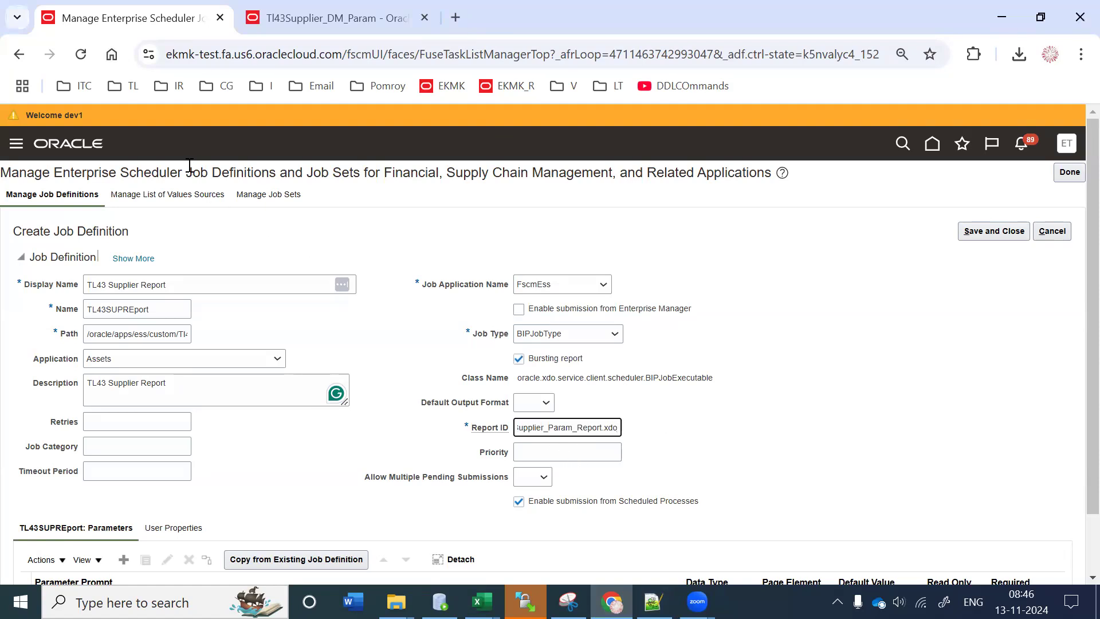
drag(186, 169, 249, 168)
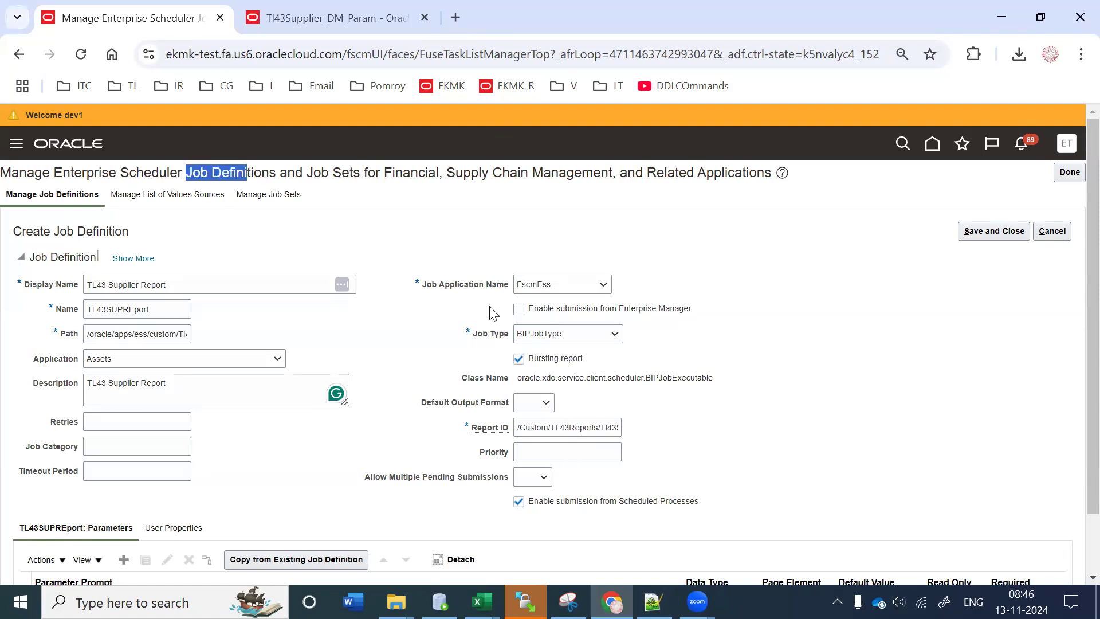
drag(535, 431, 585, 434)
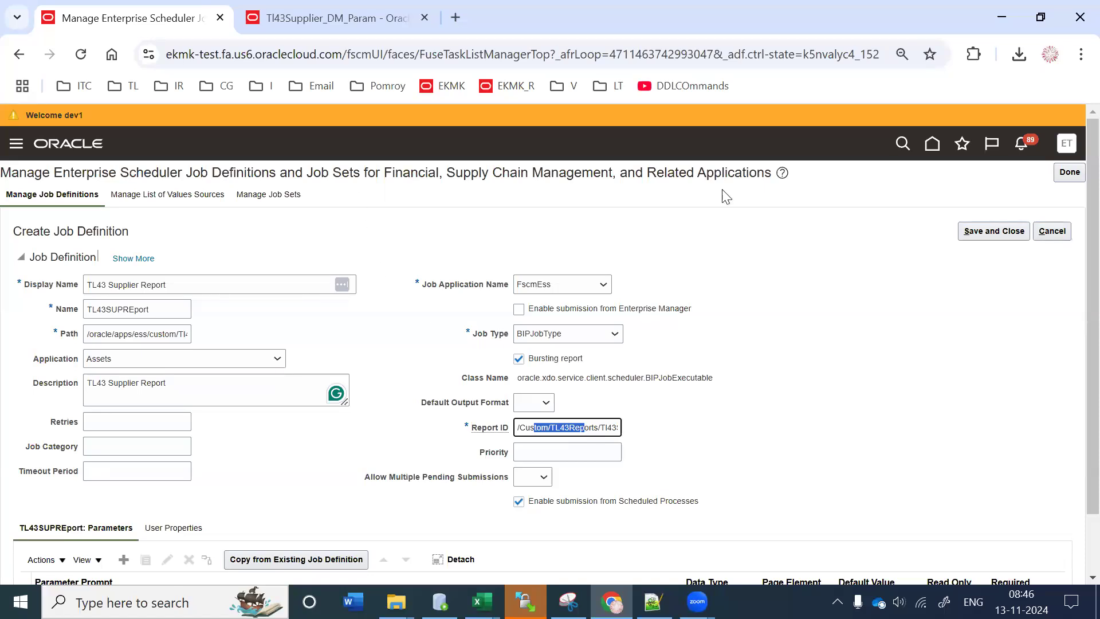
scroll(1075, 229, down, 2)
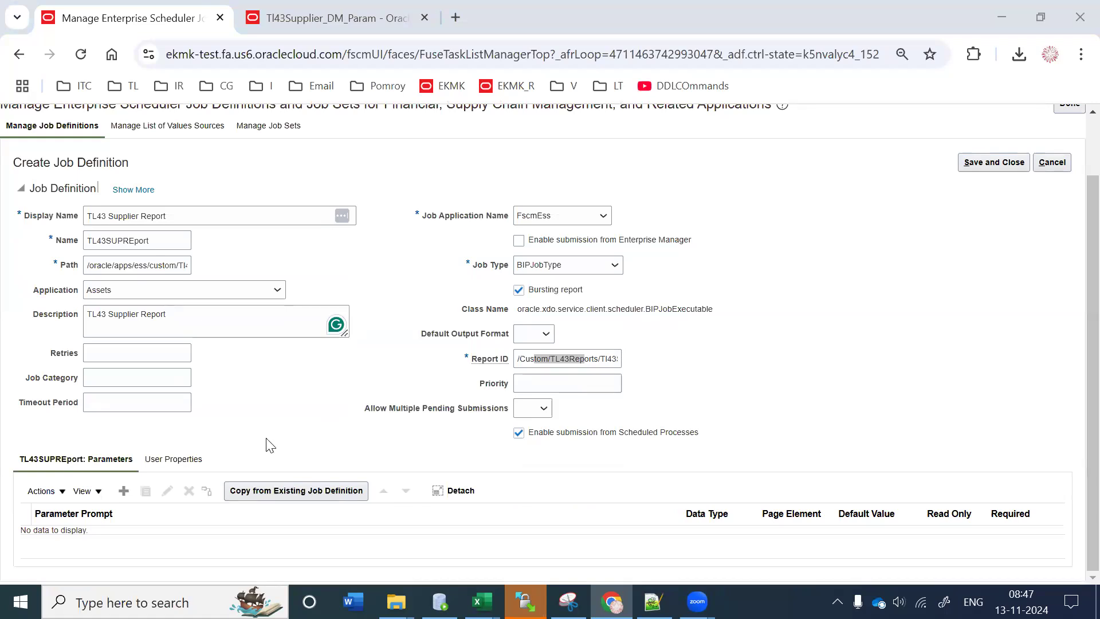
Step: Add a SupplierNumber parameter as a String text box, then save and create another
click(124, 491)
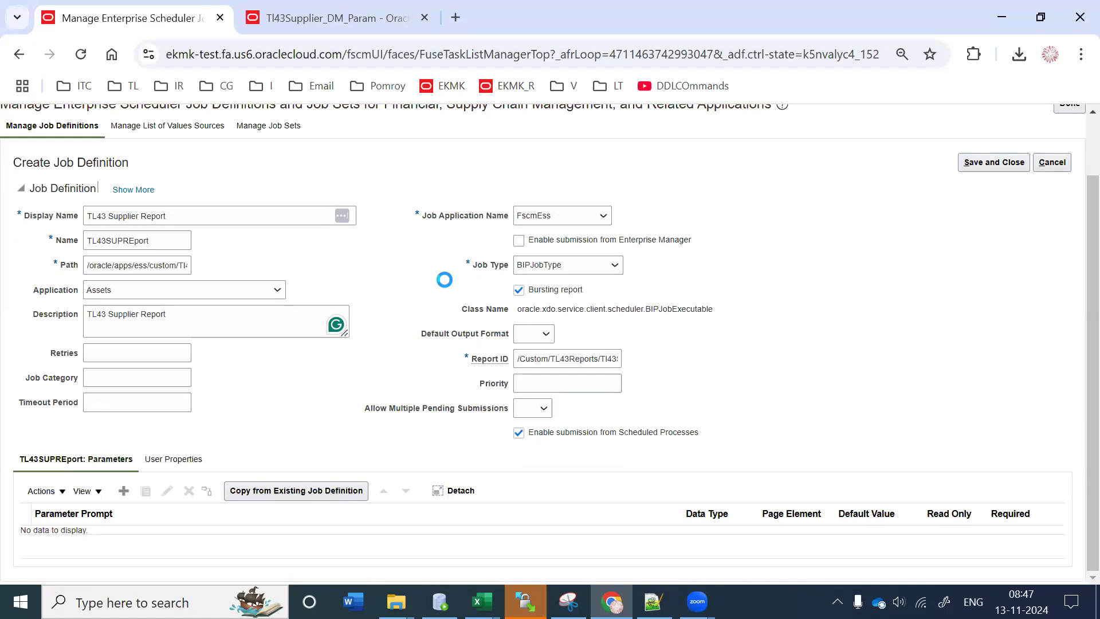
text(SUpplier)
key(BackSpace)
key(BackSpace)
key(BackSpace)
key(BackSpace)
key(BackSpace)
key(BackSpace)
key(BackSpace)
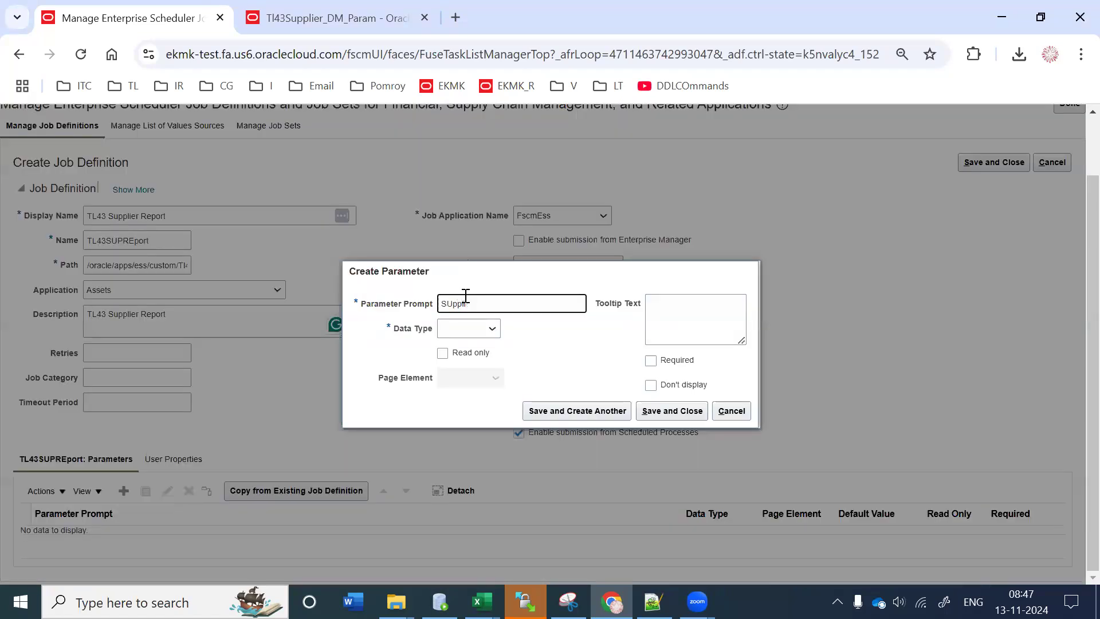
text(upplierNumber)
click(445, 333)
click(481, 432)
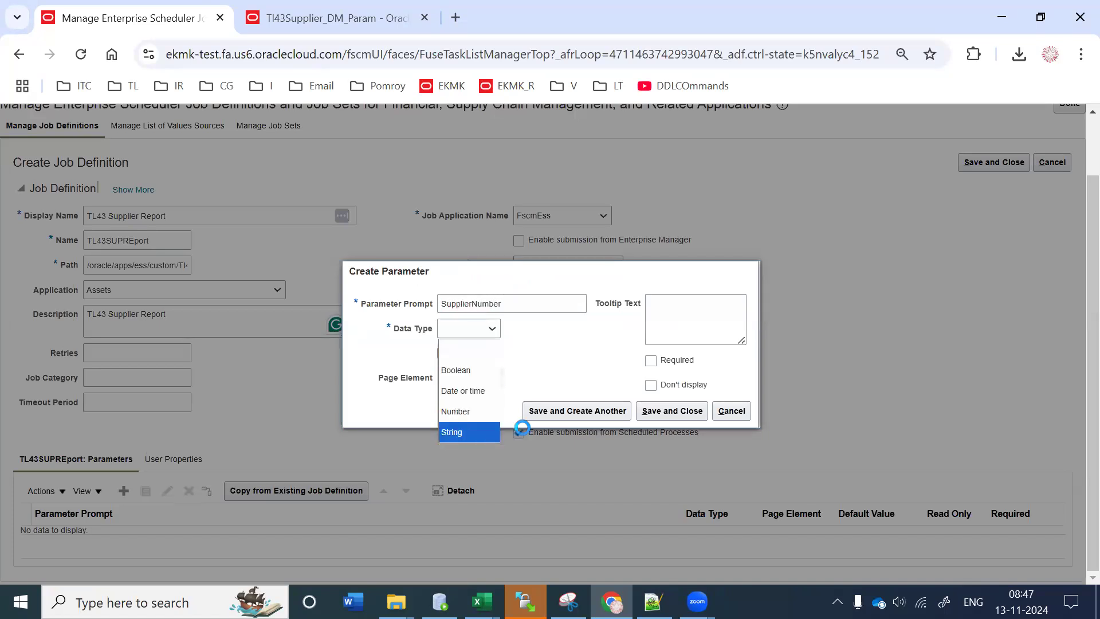
click(525, 424)
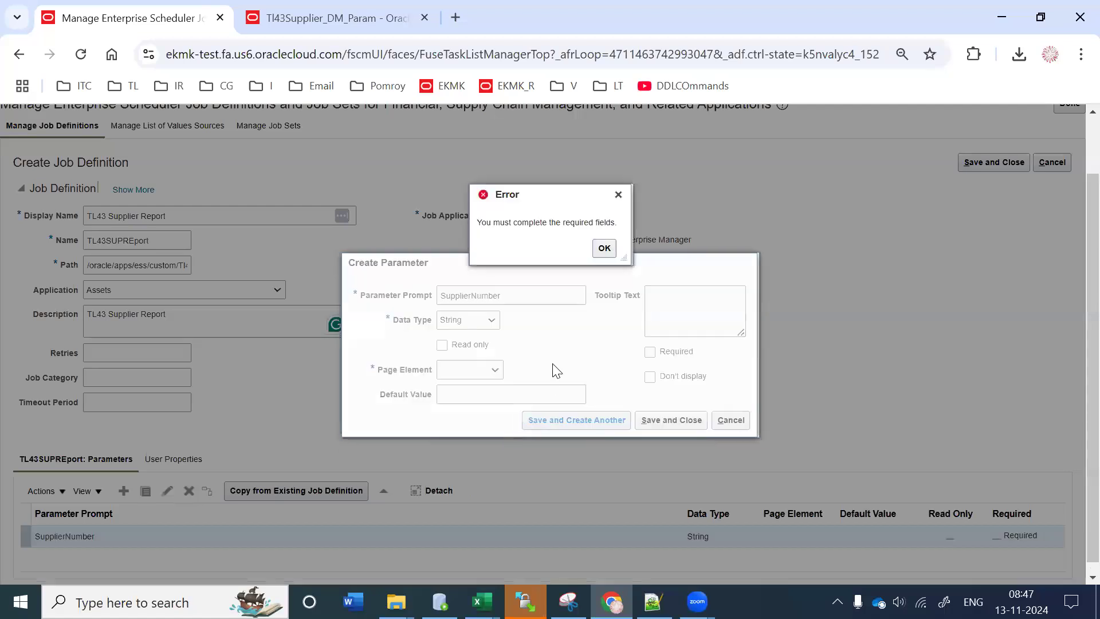
click(602, 250)
click(470, 369)
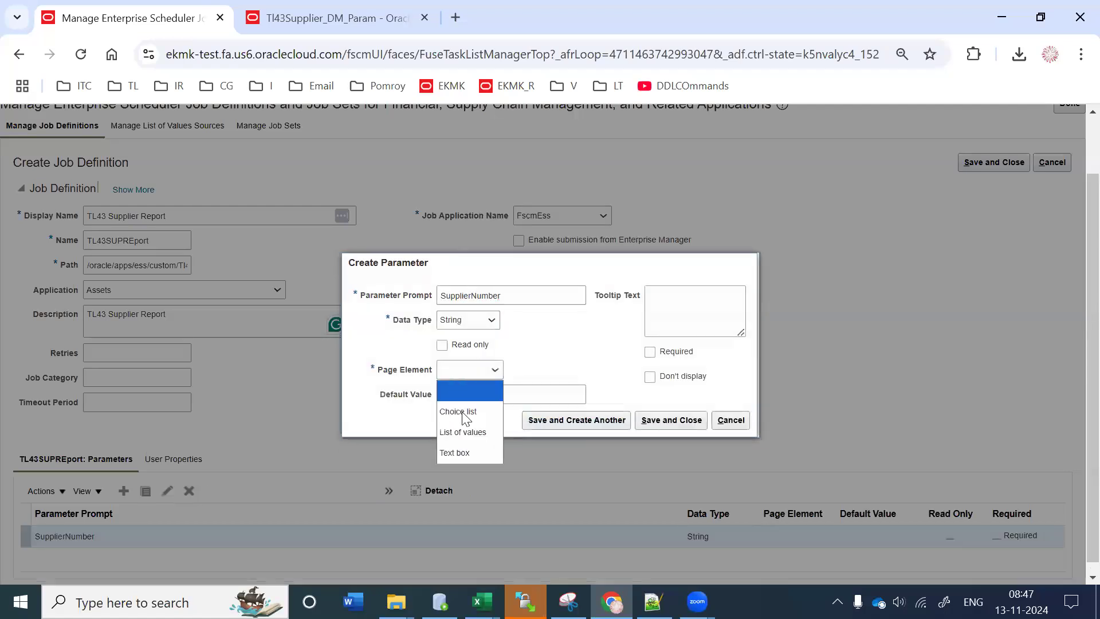
click(462, 451)
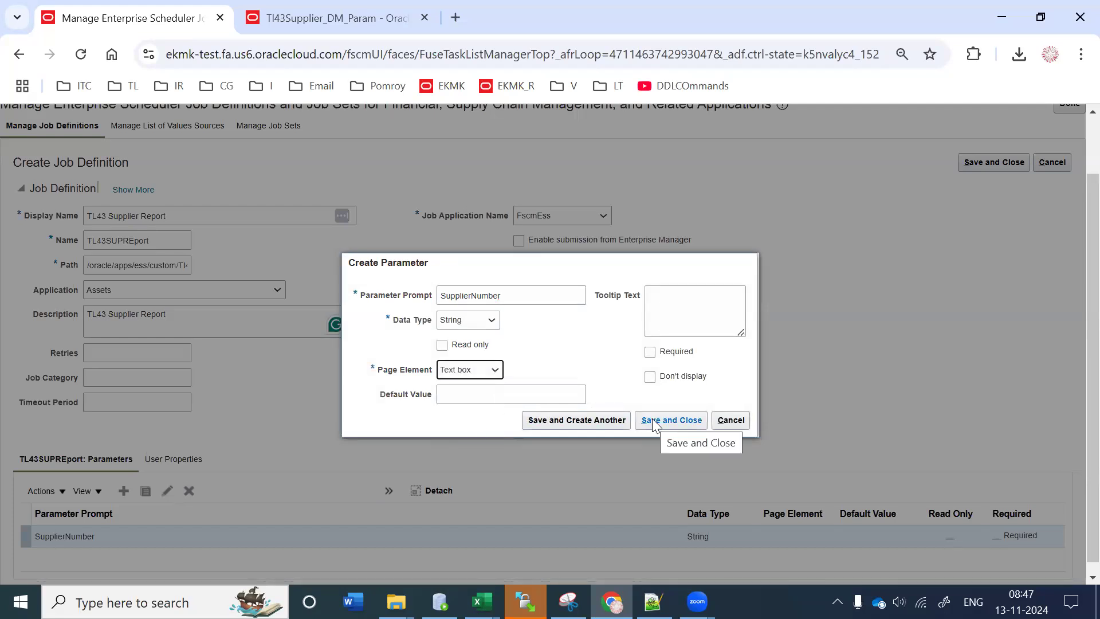
click(489, 395)
click(690, 295)
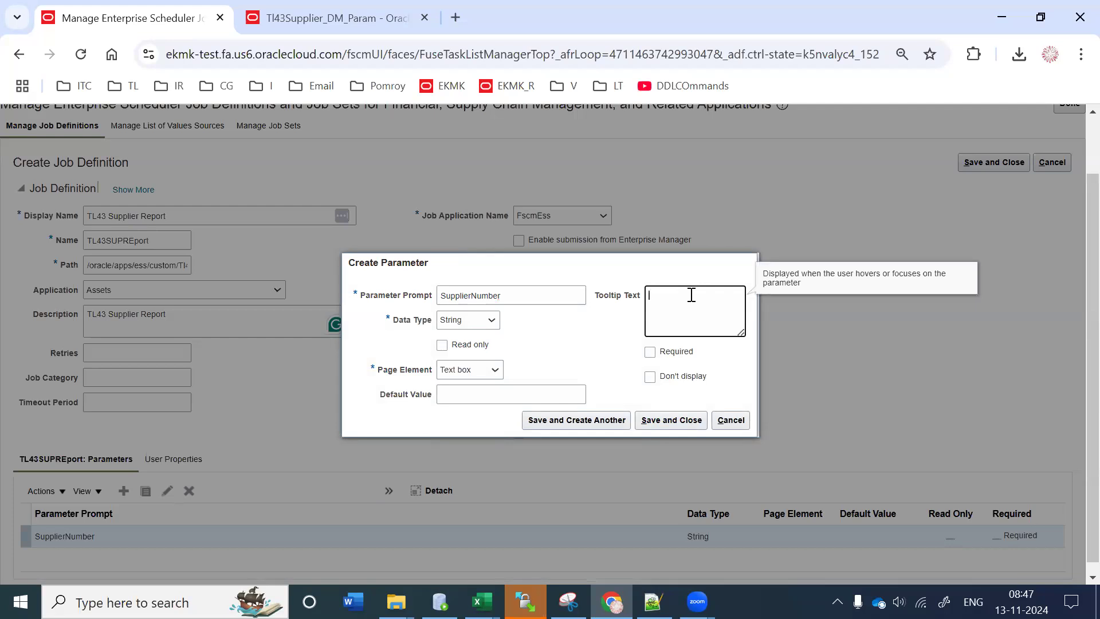
click(651, 353)
click(650, 353)
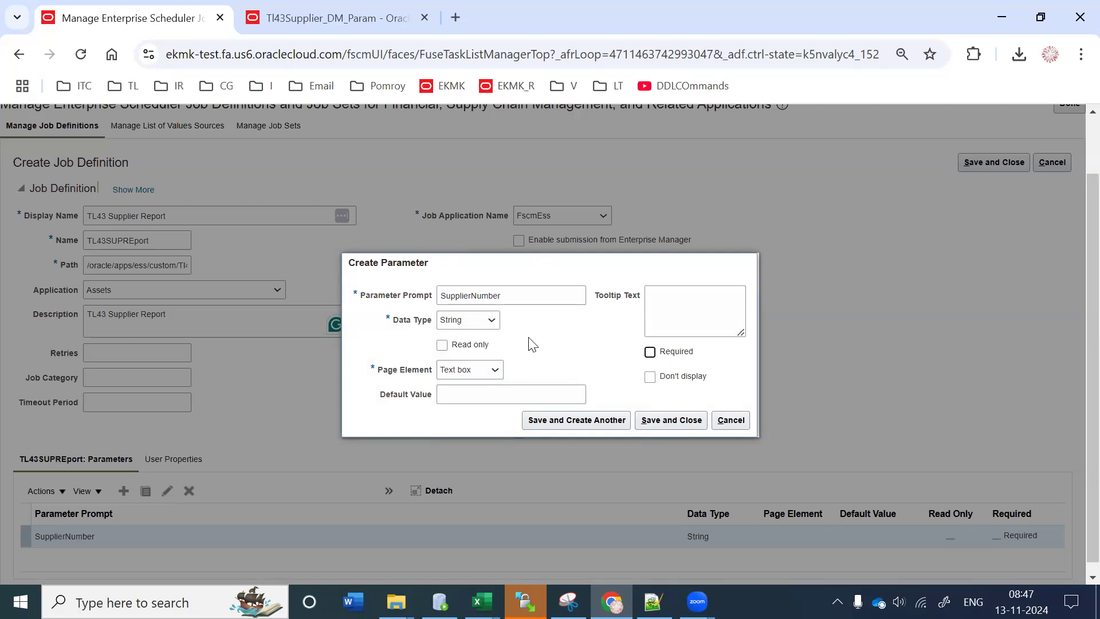
click(650, 377)
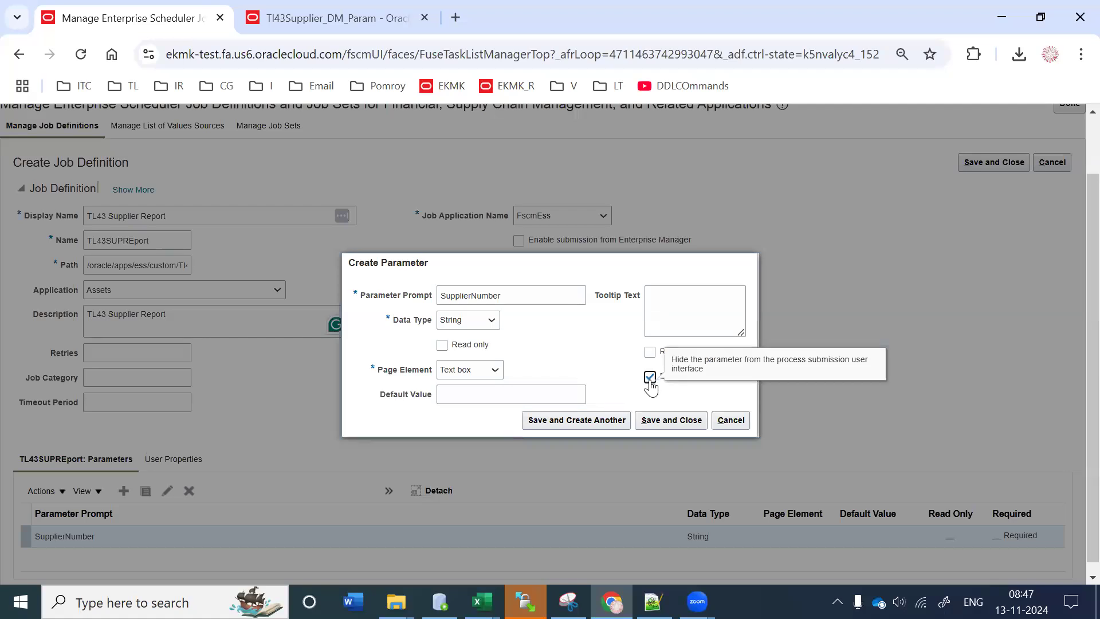
click(649, 377)
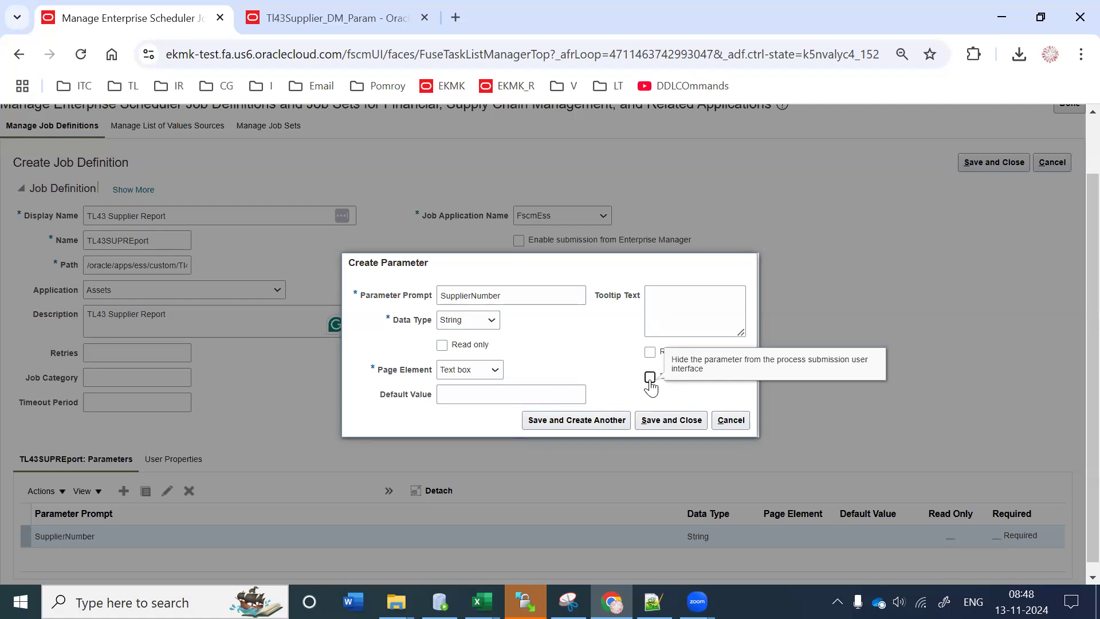
click(606, 418)
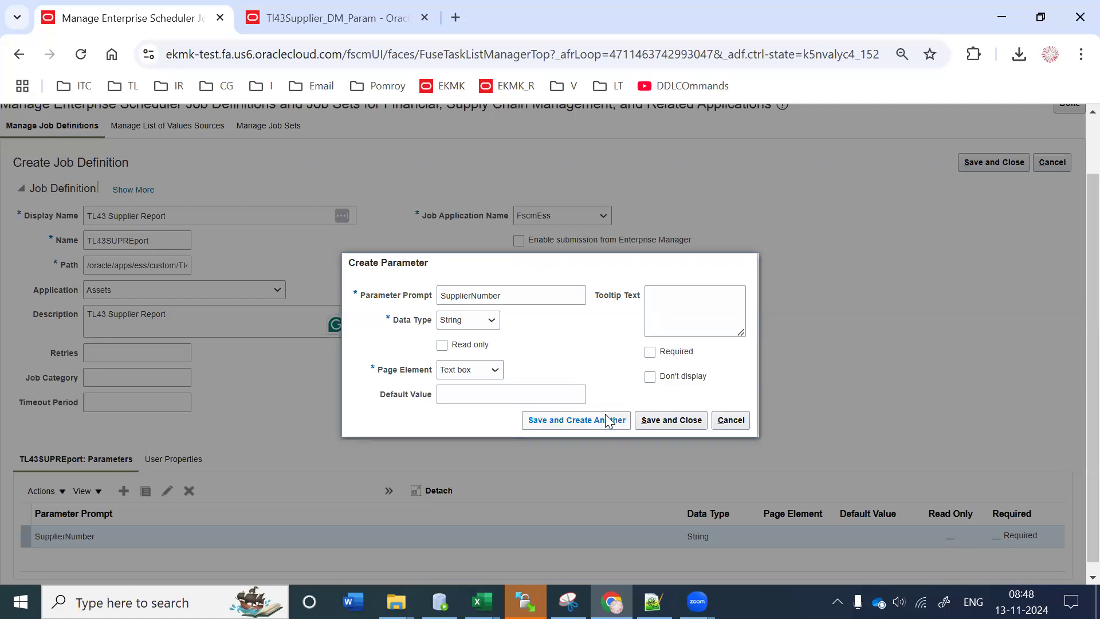
Step: Add a Site parameter as a String text box, then save and close
click(544, 302)
text(Site)
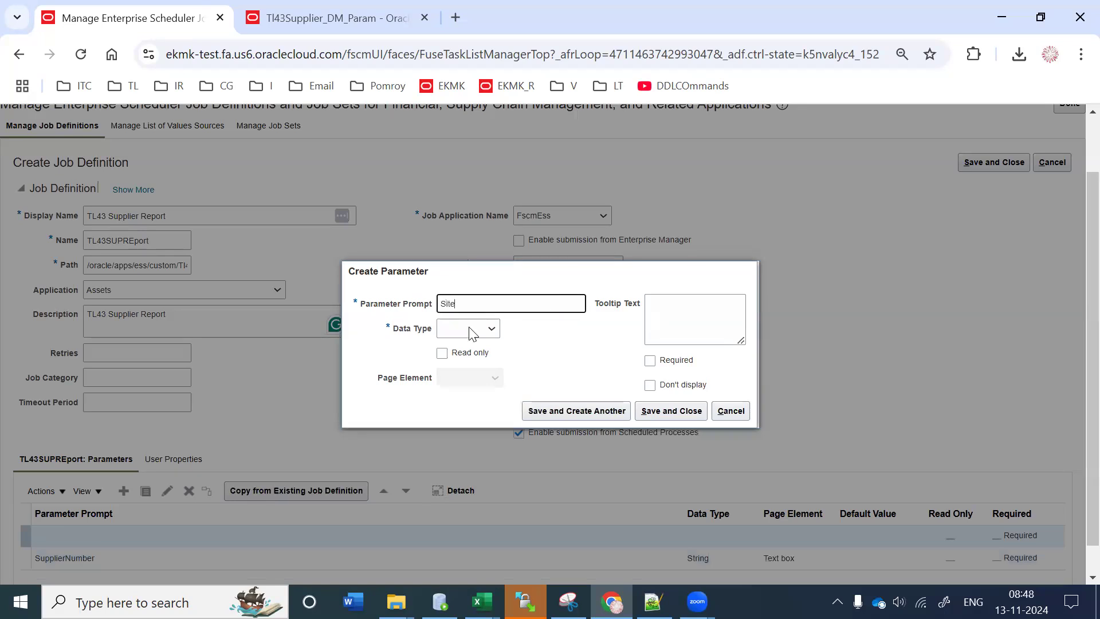
click(473, 331)
click(480, 434)
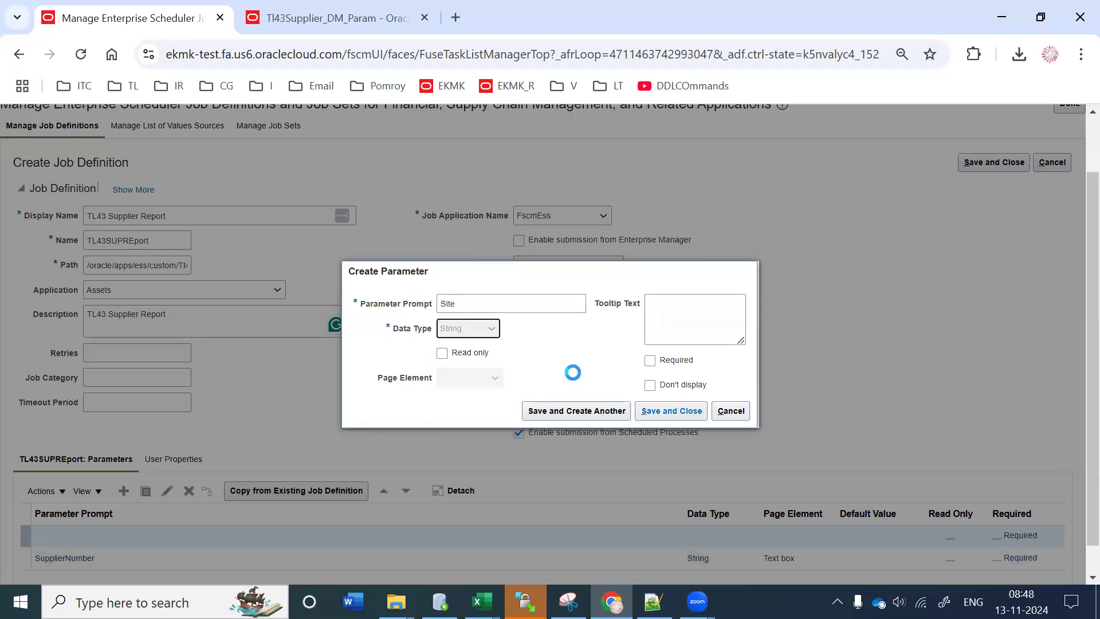
click(480, 370)
click(463, 450)
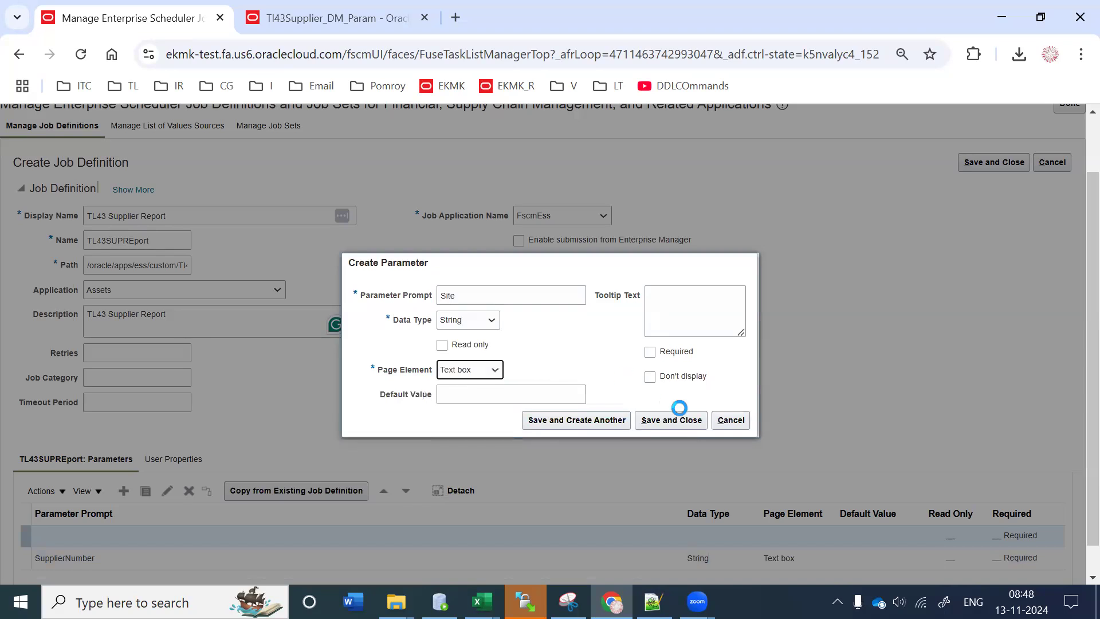
click(675, 420)
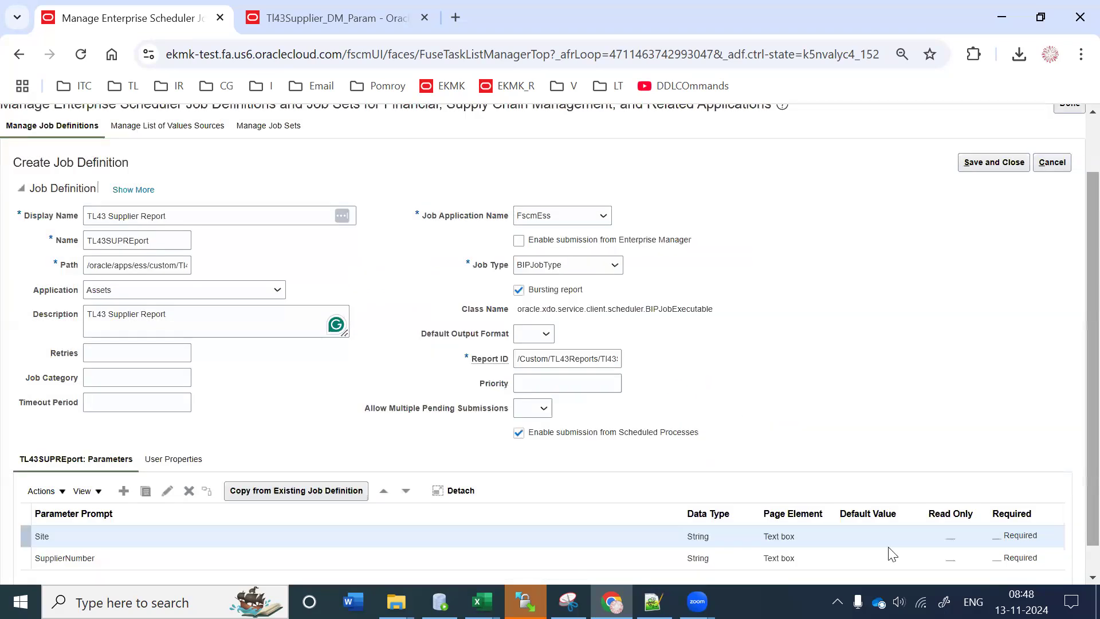
Step: Move SupplierNumber above Site, then save and close the TL43 Supplier Report job definition
scroll(892, 554, down, 1)
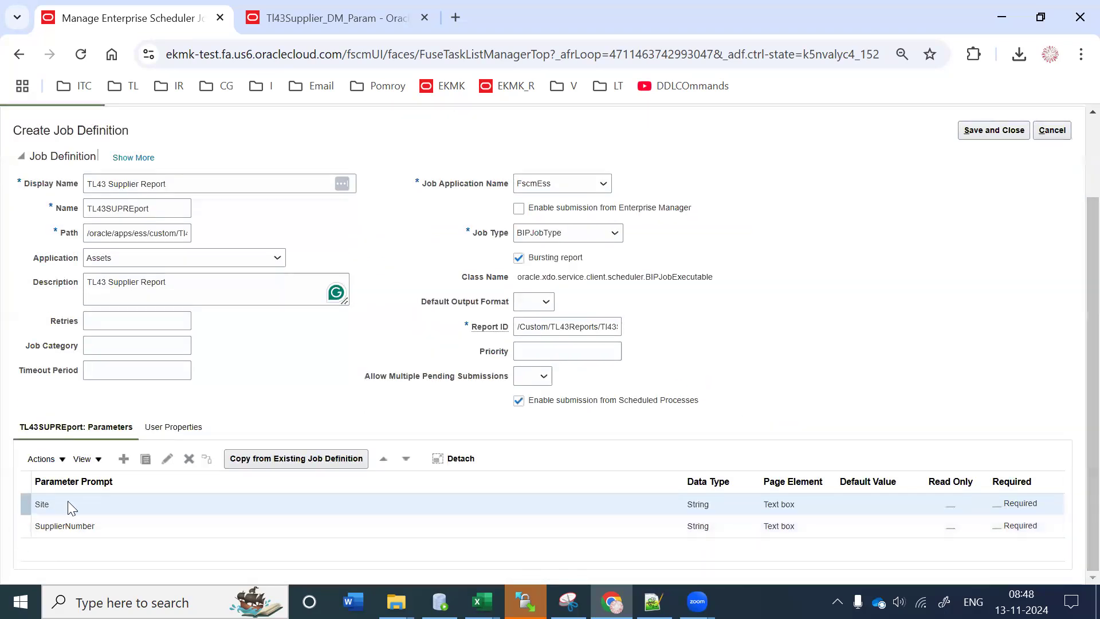
click(104, 522)
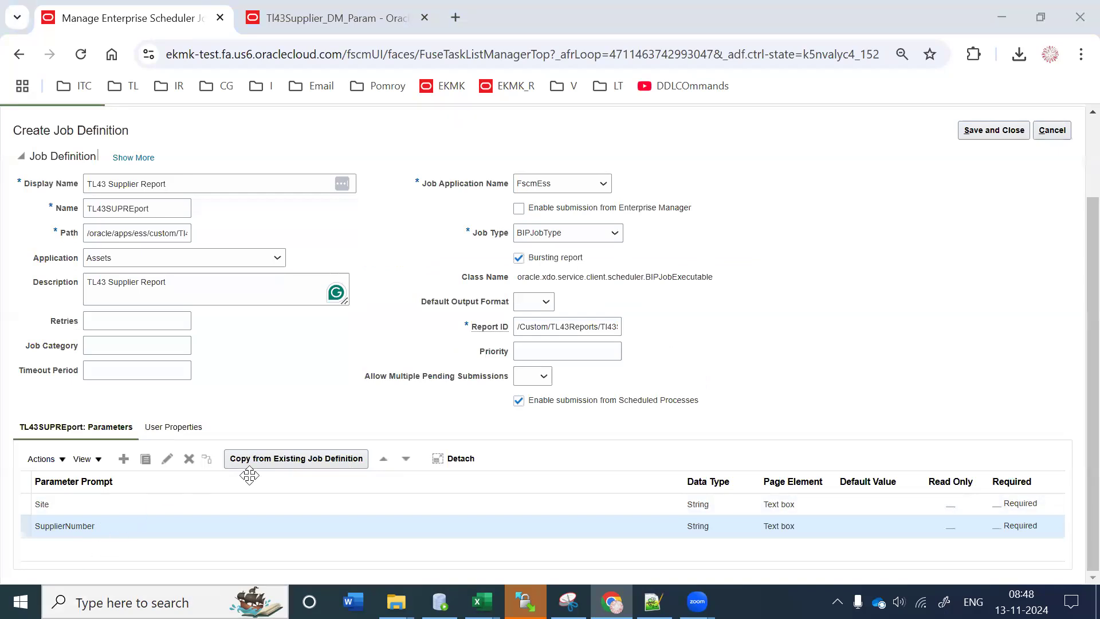
click(384, 460)
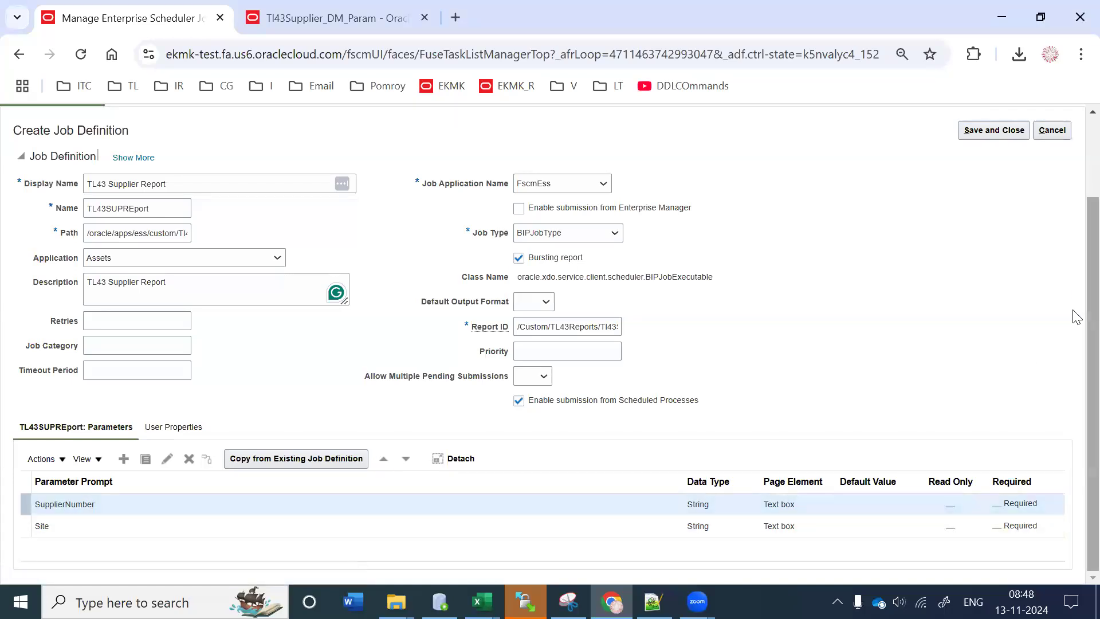
scroll(1037, 259, up, 3)
click(994, 216)
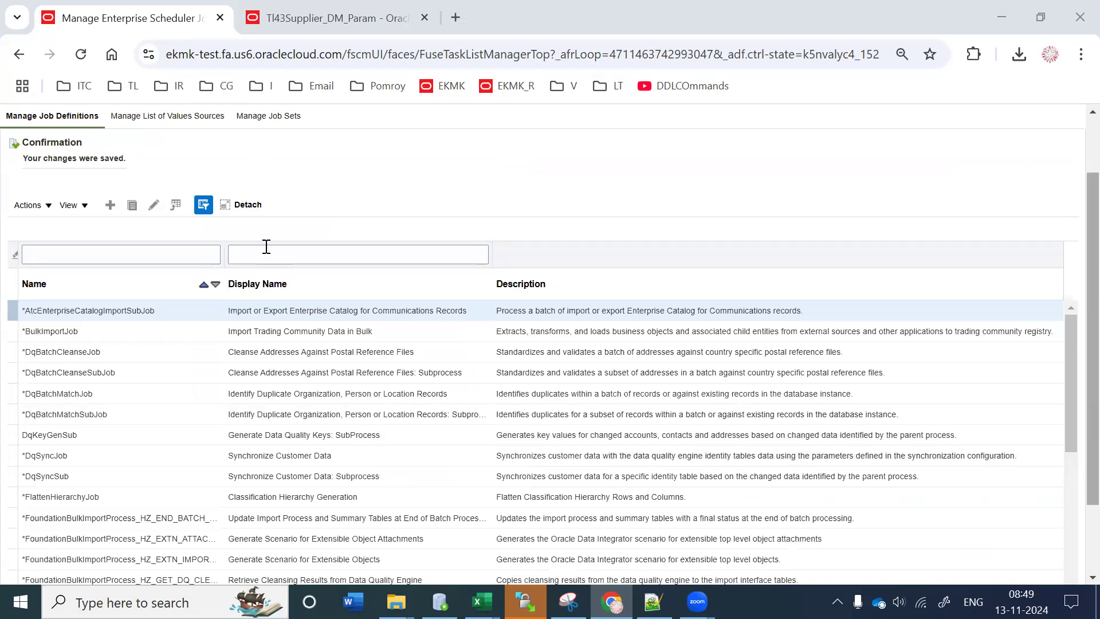
click(158, 254)
Step: Filter job definitions by name TL43 and open TL43SUPREport for editing
text(TL43)
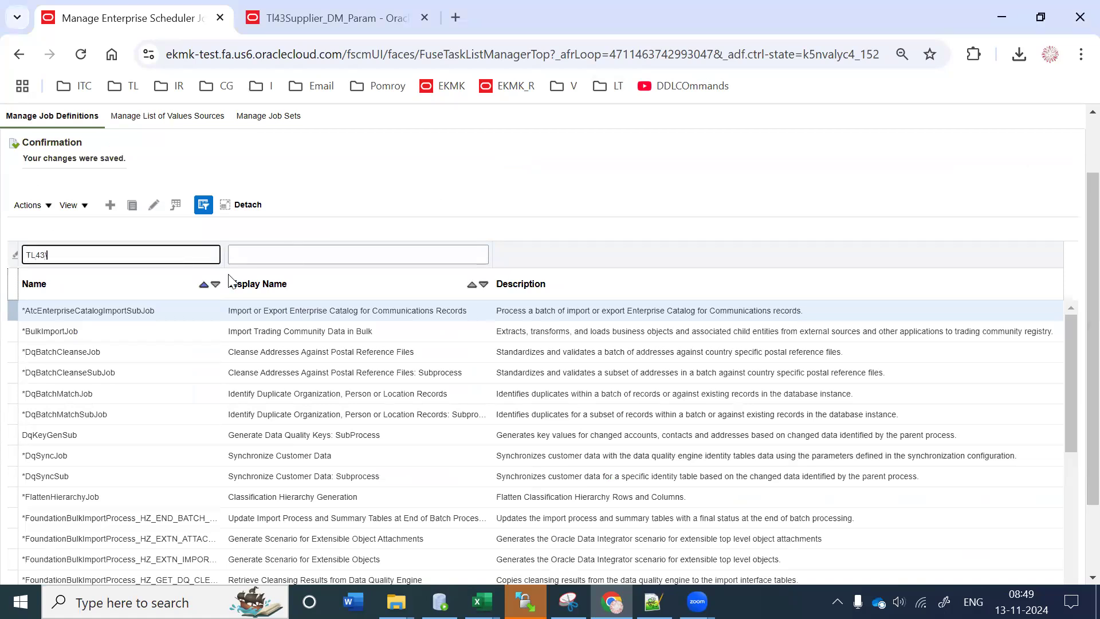
key(Return)
click(273, 322)
click(153, 214)
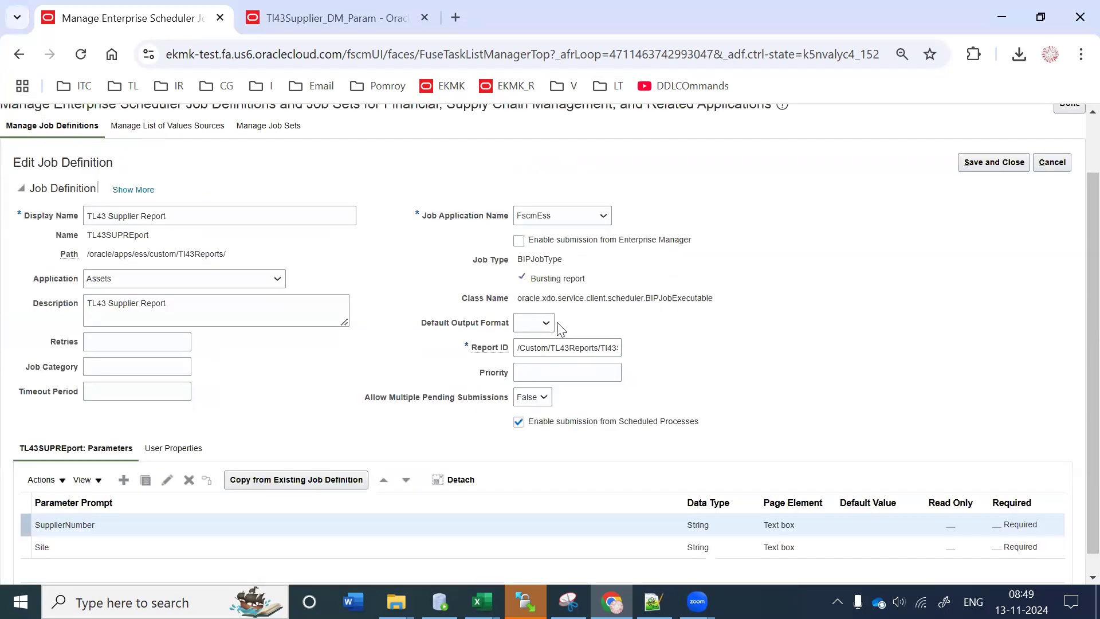
Step: Review the Bursting report setting and display name, then save and close TL43SUPREport
click(528, 279)
drag(563, 281, 595, 284)
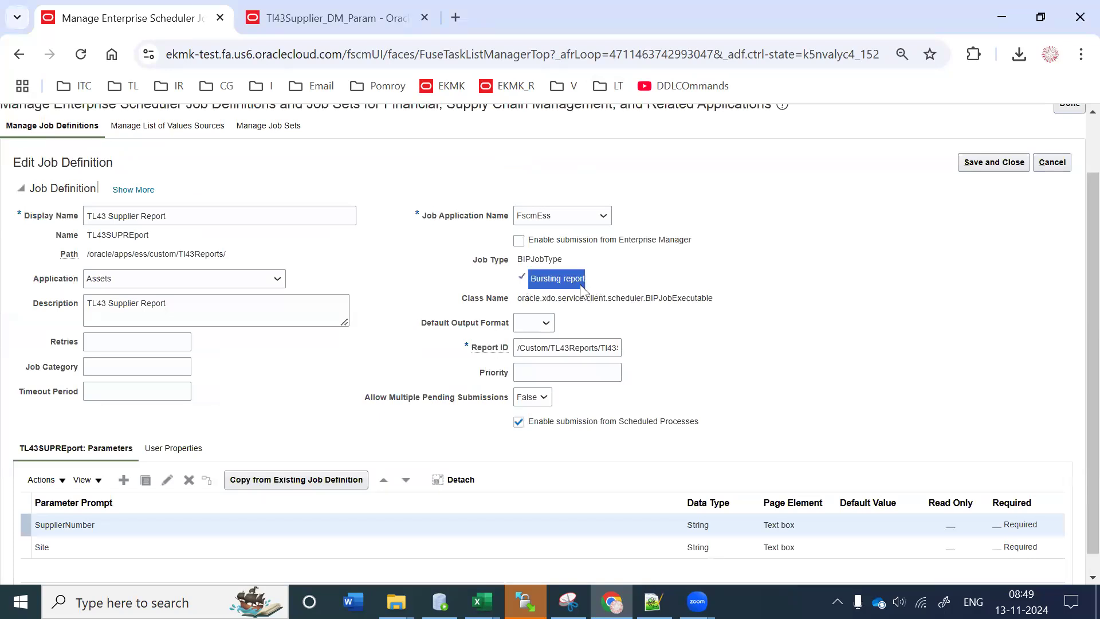
click(536, 279)
drag(511, 281, 576, 279)
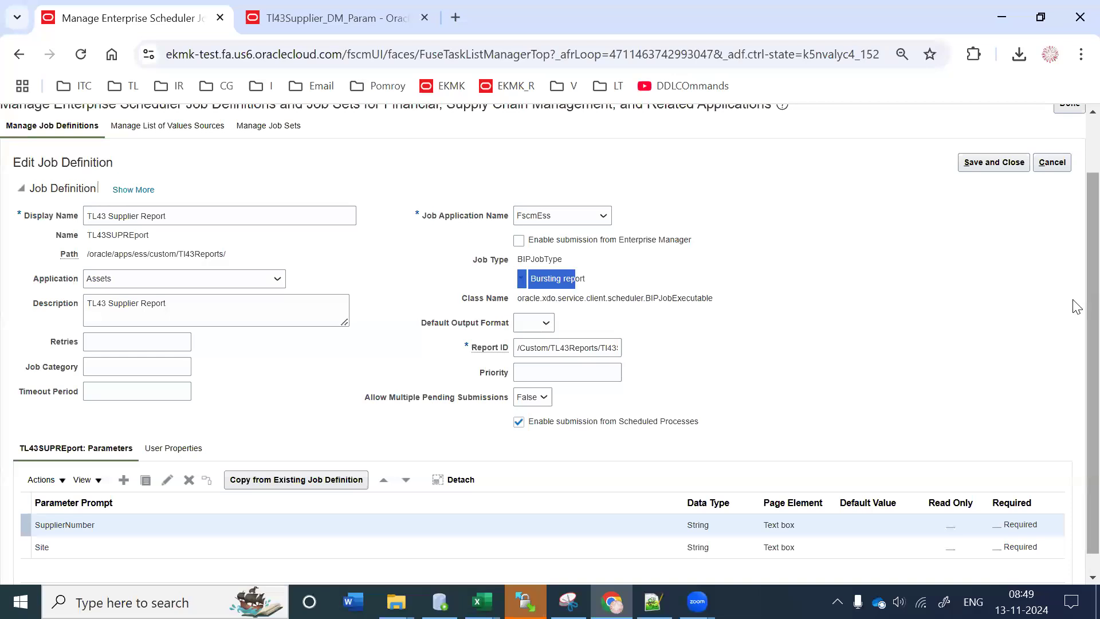
scroll(1074, 290, up, 1)
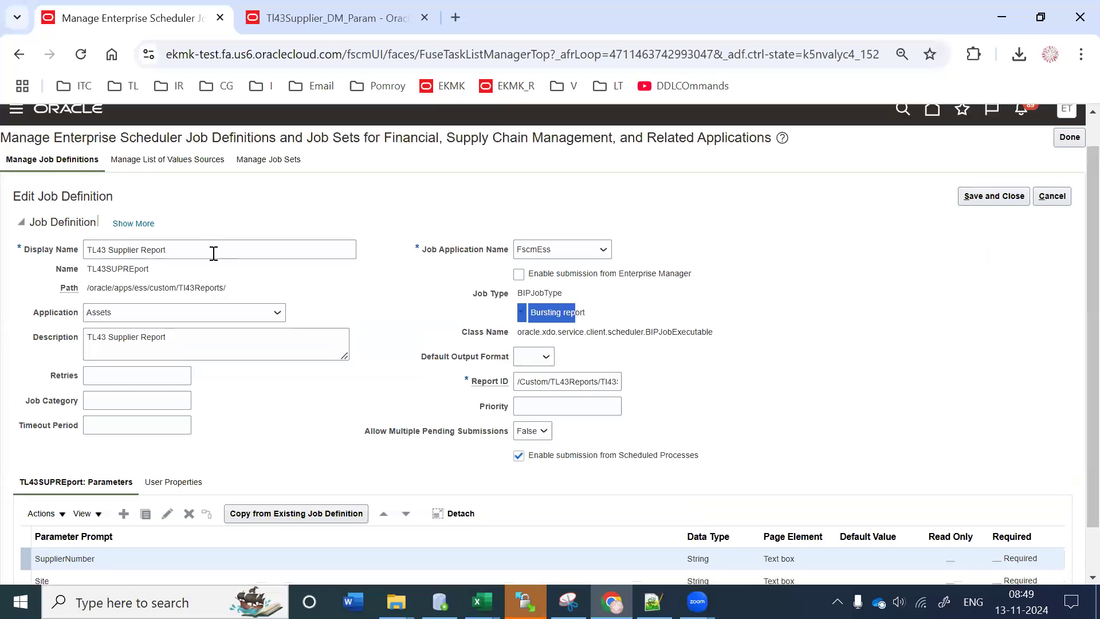
drag(216, 250, 3, 259)
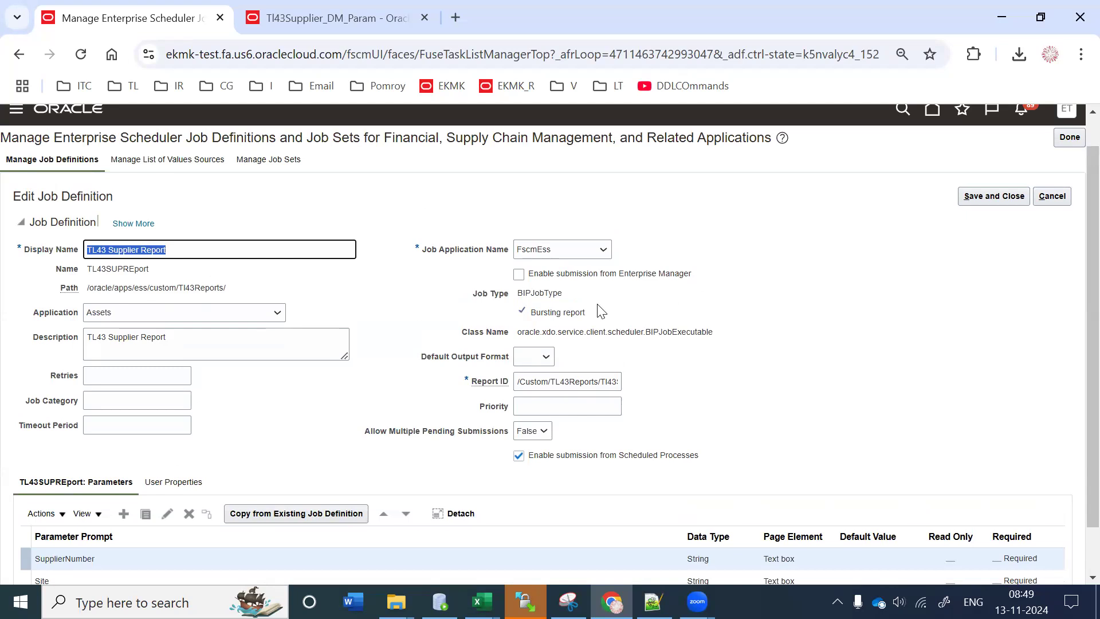
drag(600, 311, 507, 319)
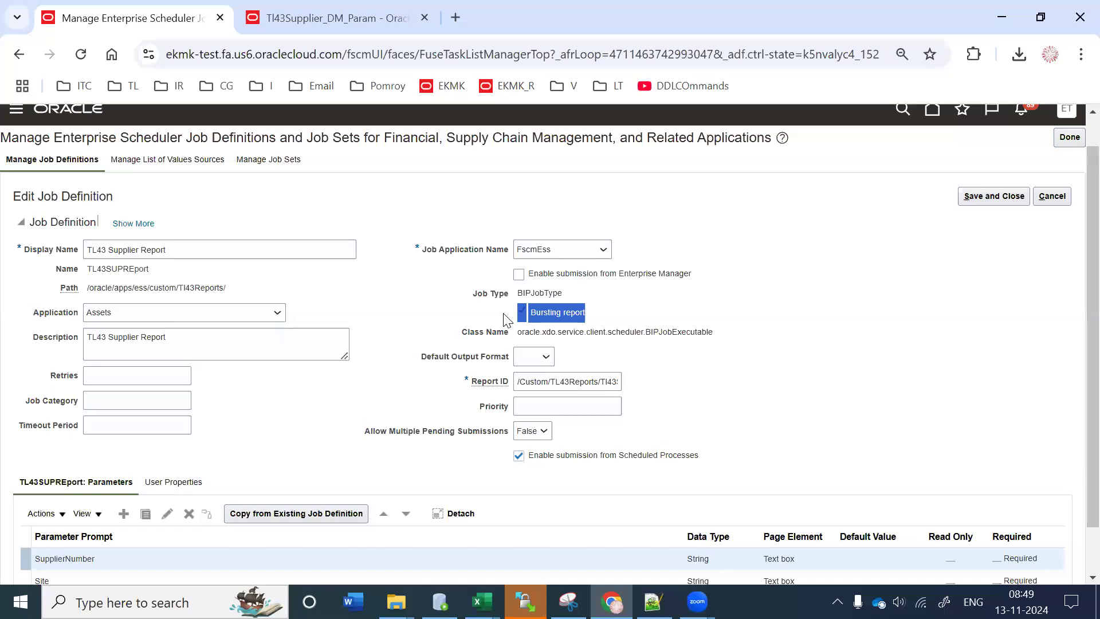
click(506, 319)
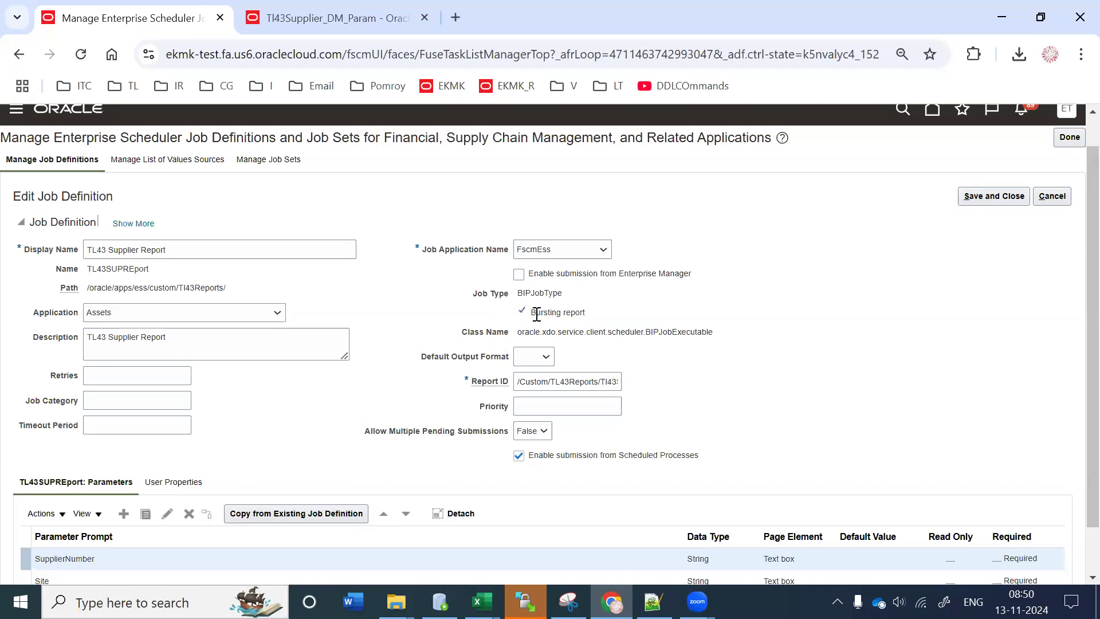
scroll(536, 314, down, 1)
scroll(537, 314, up, 3)
click(990, 228)
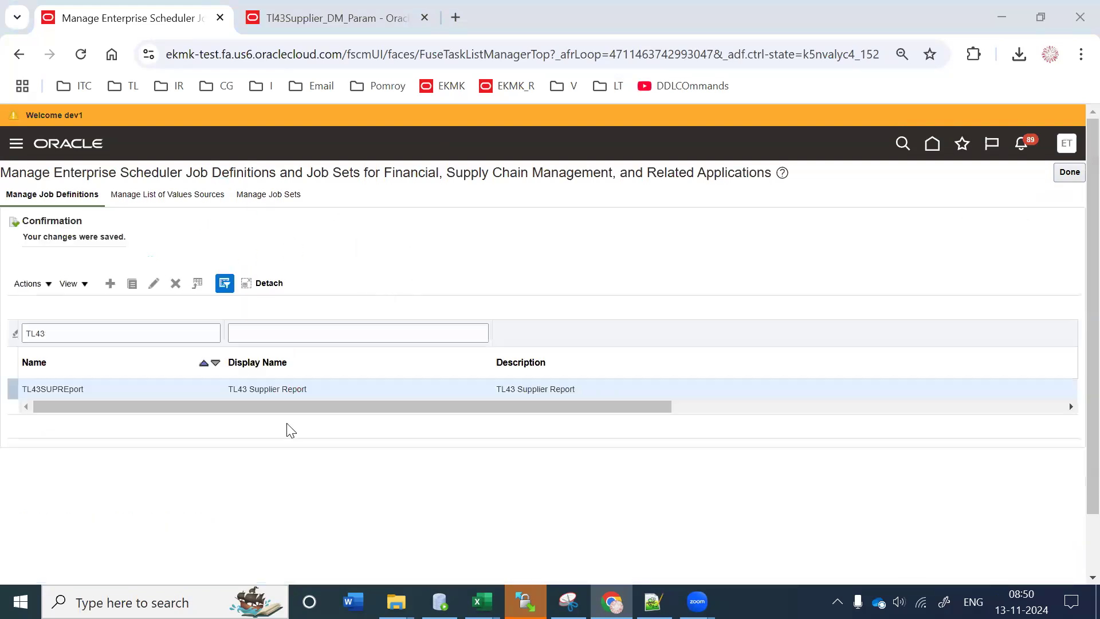
Step: Copy the TL43 Supplier Report display name and open Scheduled Processes in a new tab
triple_click(246, 387)
key(ctrl+c)
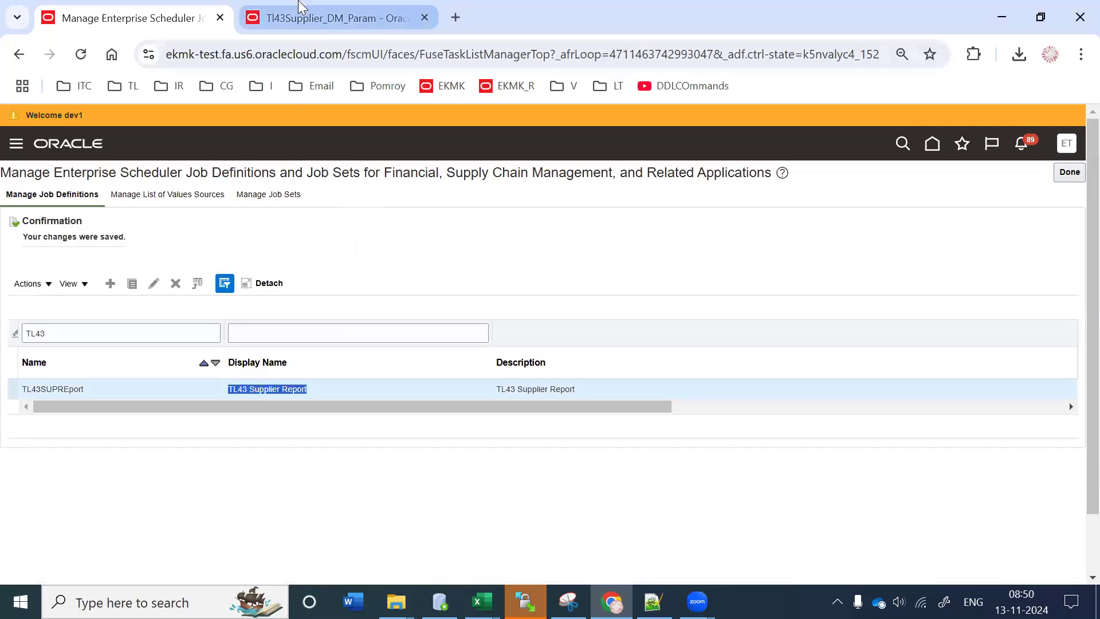
click(367, 18)
key(ctrl+t)
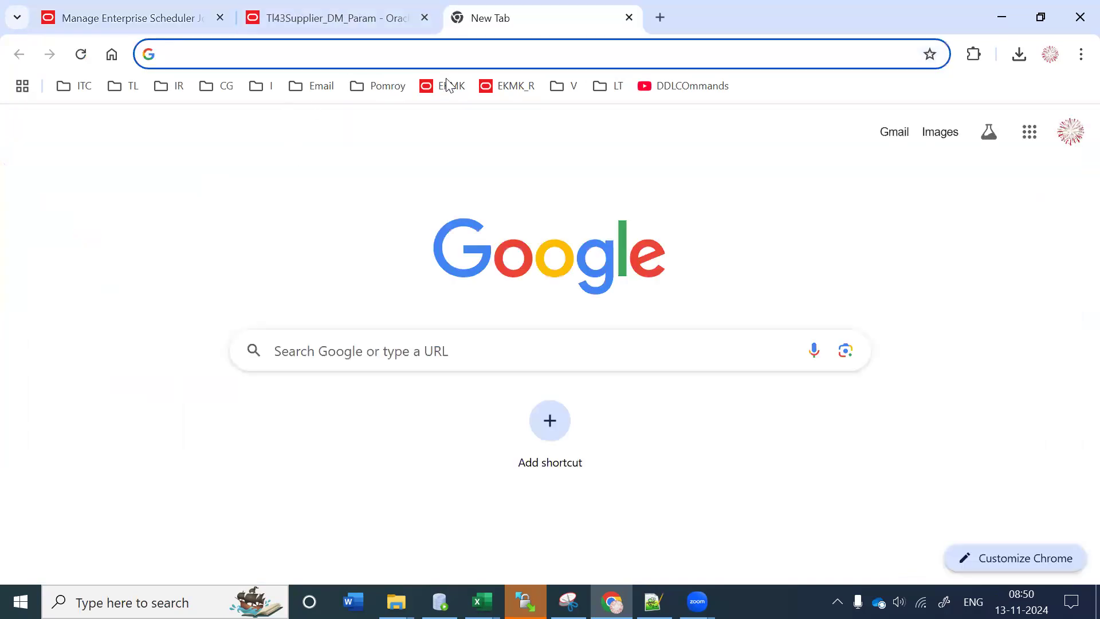
click(452, 86)
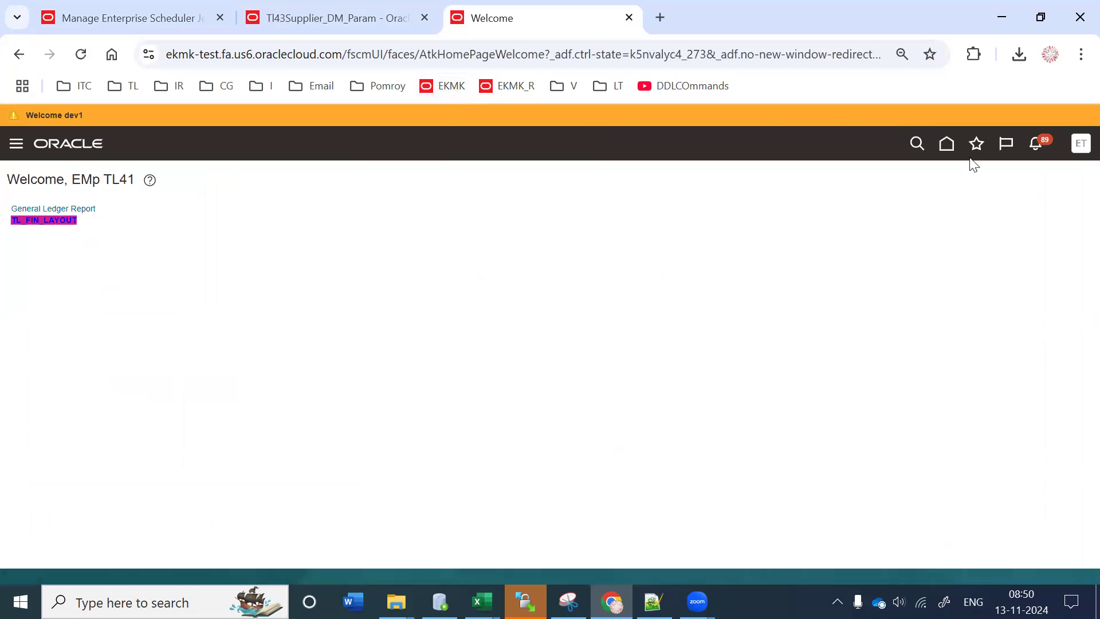
click(947, 150)
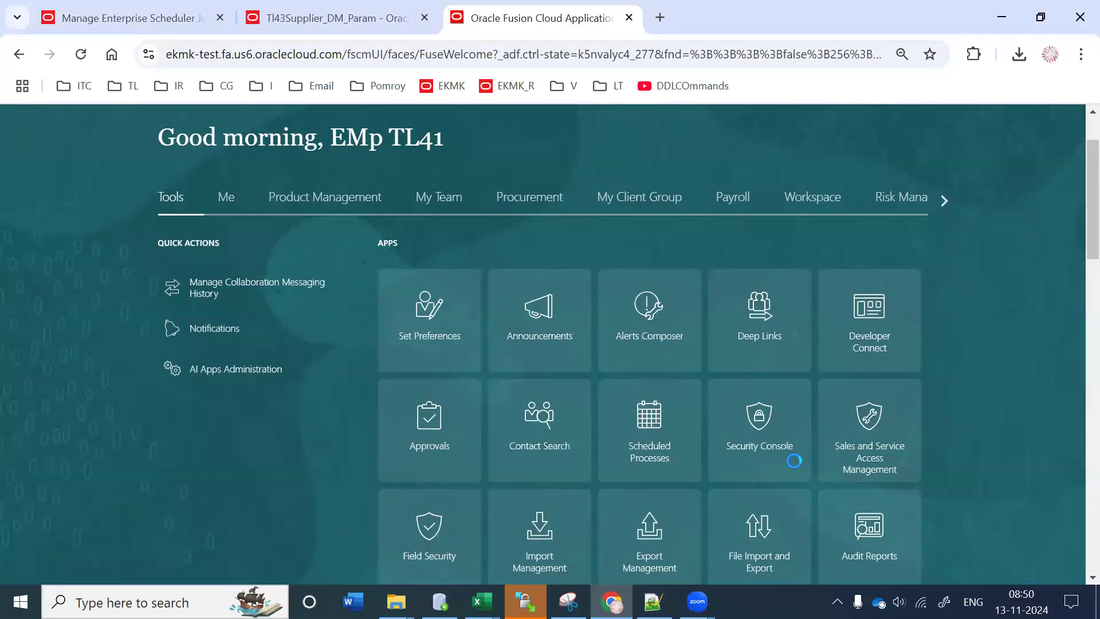
click(620, 431)
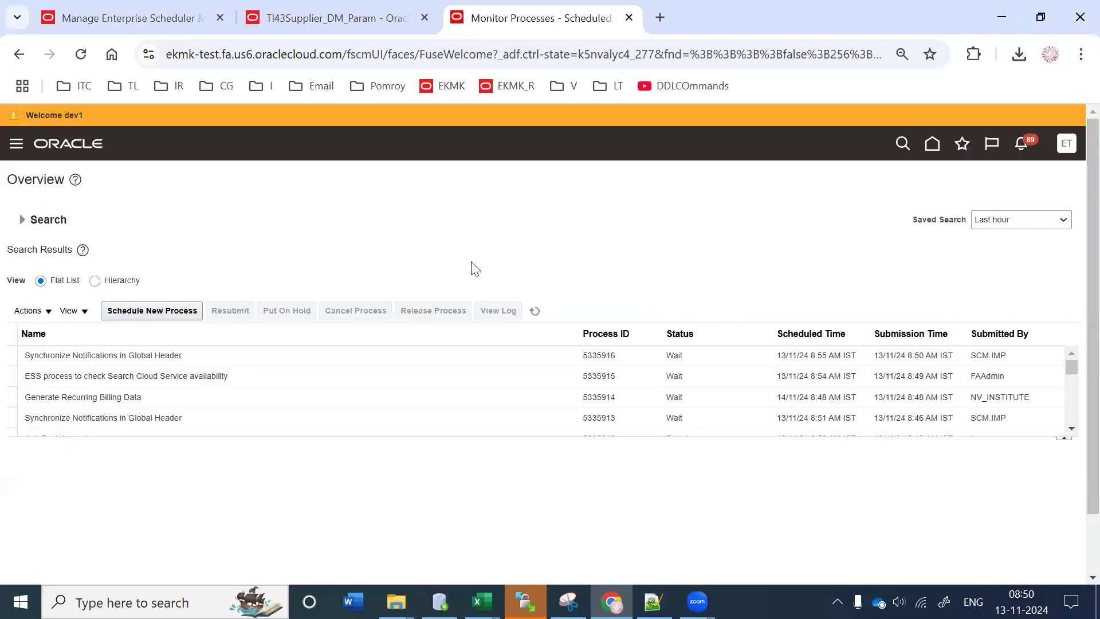
Step: Schedule a new process, choosing the TL43 Supplier Report job
click(151, 311)
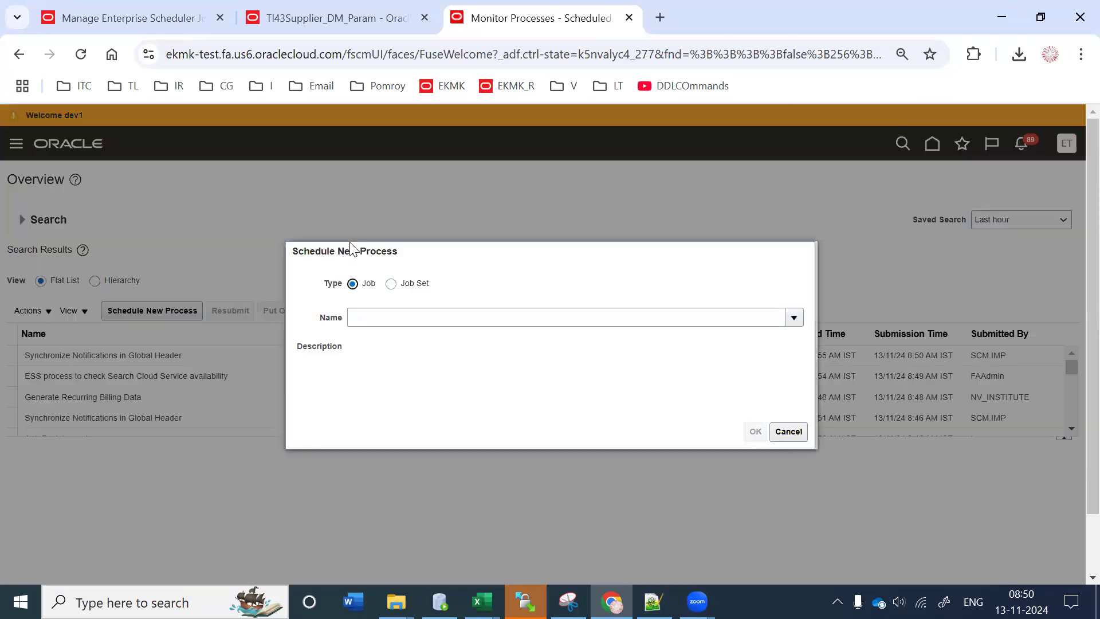
click(369, 318)
key(ctrl+v)
key(BackSpace)
key(BackSpace)
key(BackSpace)
key(BackSpace)
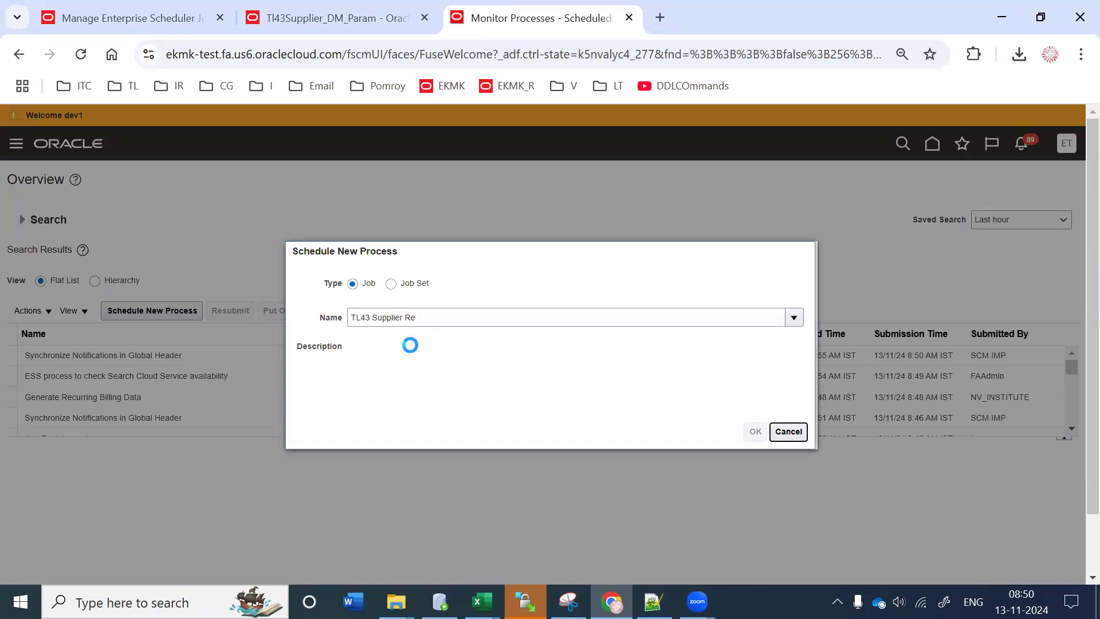
drag(354, 355, 833, 439)
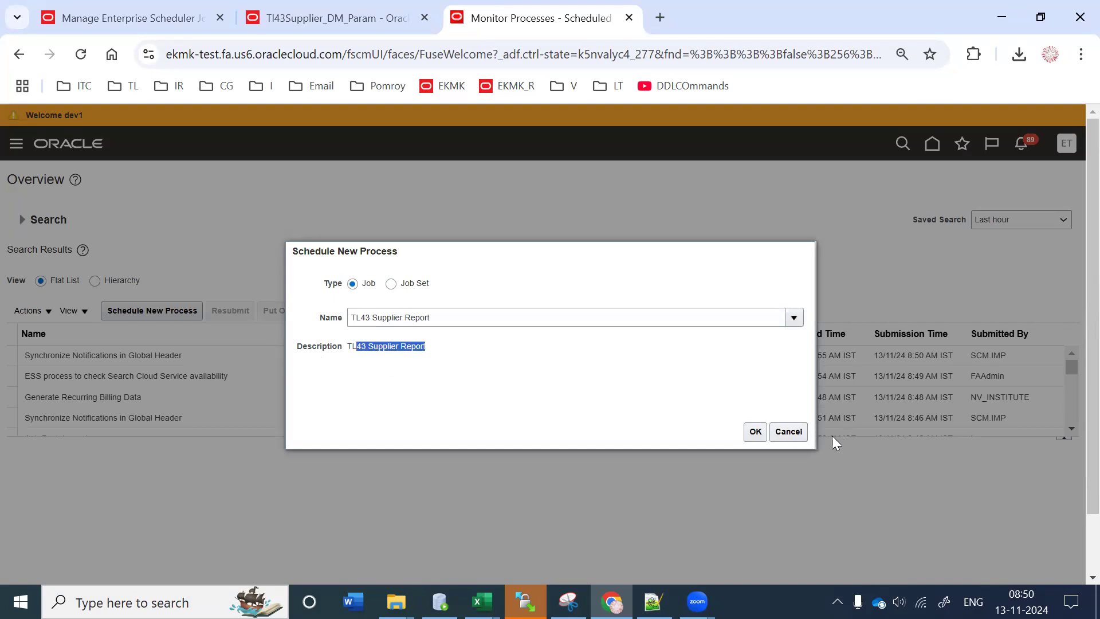
click(756, 434)
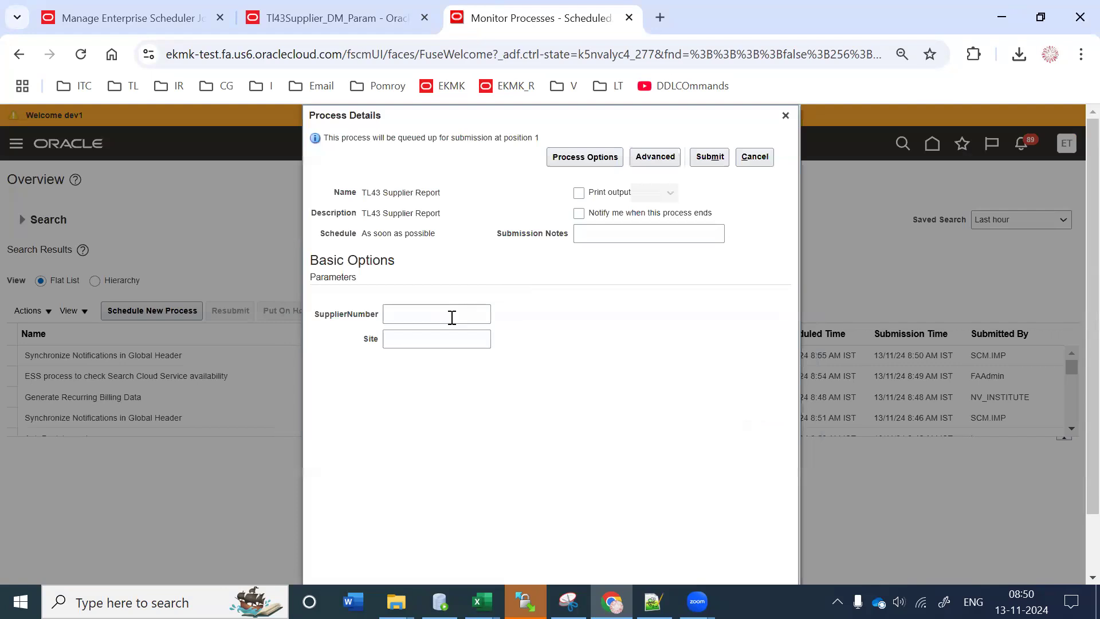
Step: Submit the run with SupplierNumber 123 and Site 123, dismissing the confirmation
click(452, 317)
text(123)
key(Tab)
text(123)
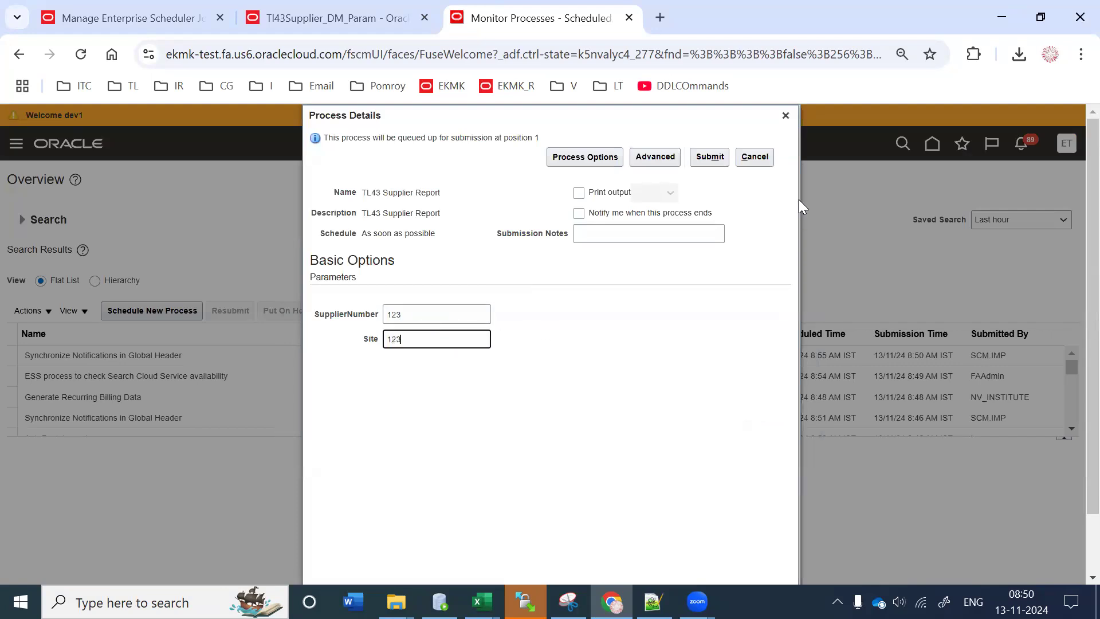
click(708, 158)
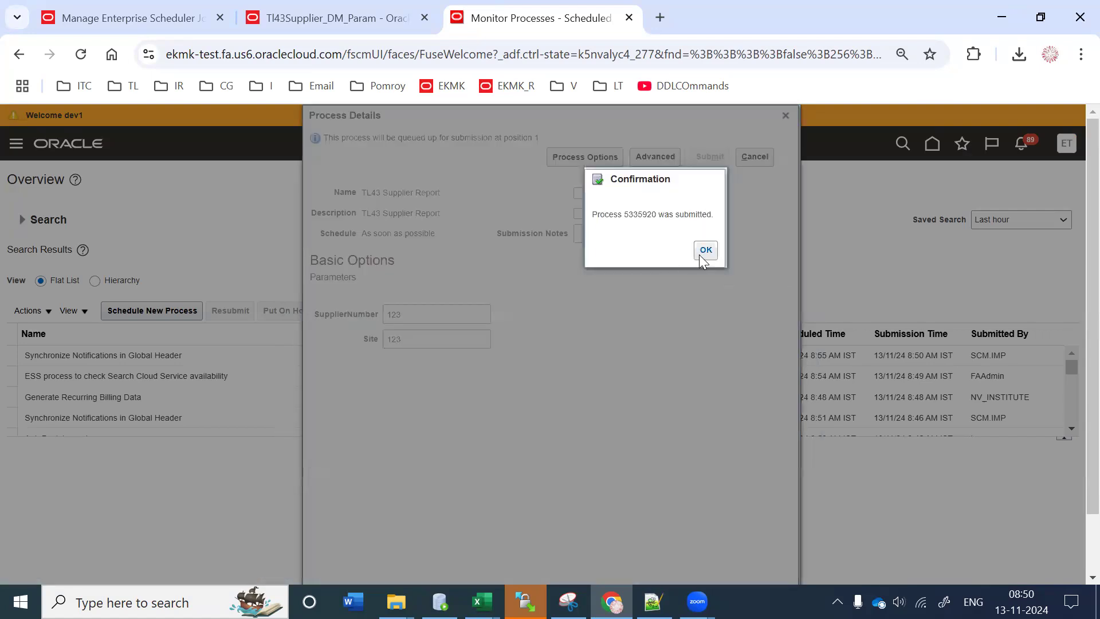
click(701, 256)
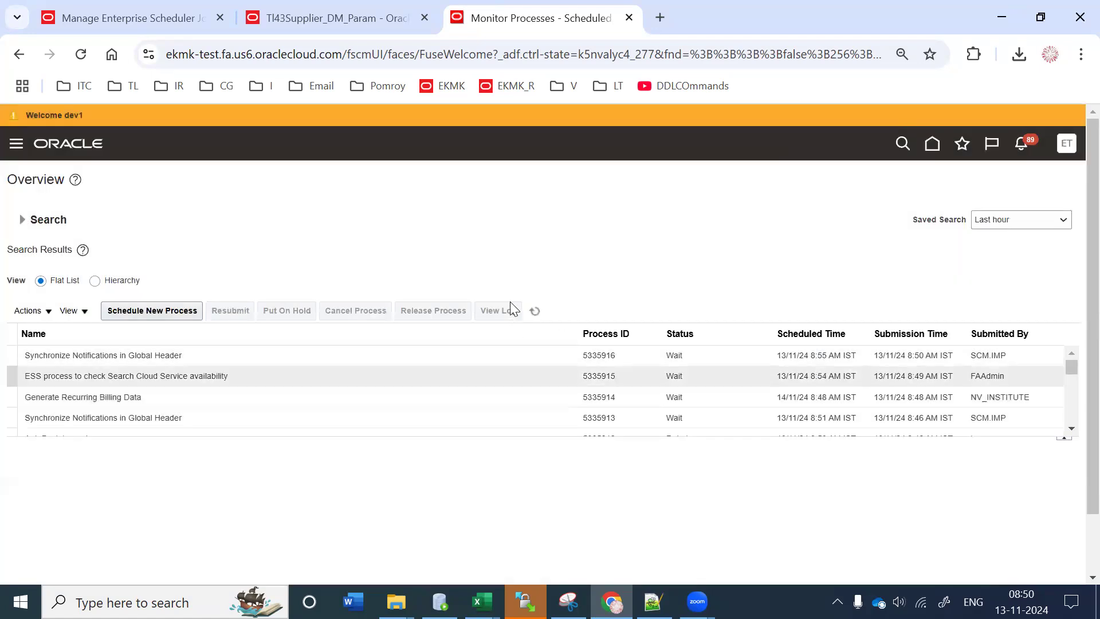
Step: Refresh the process list until run 5335920 shows Error status
click(534, 311)
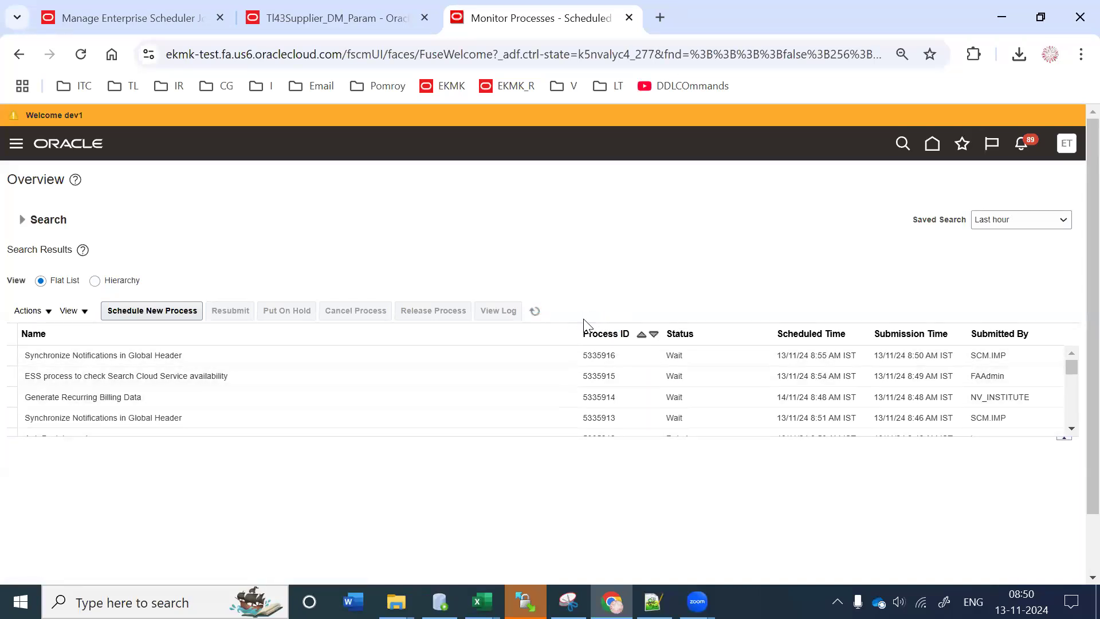
click(650, 377)
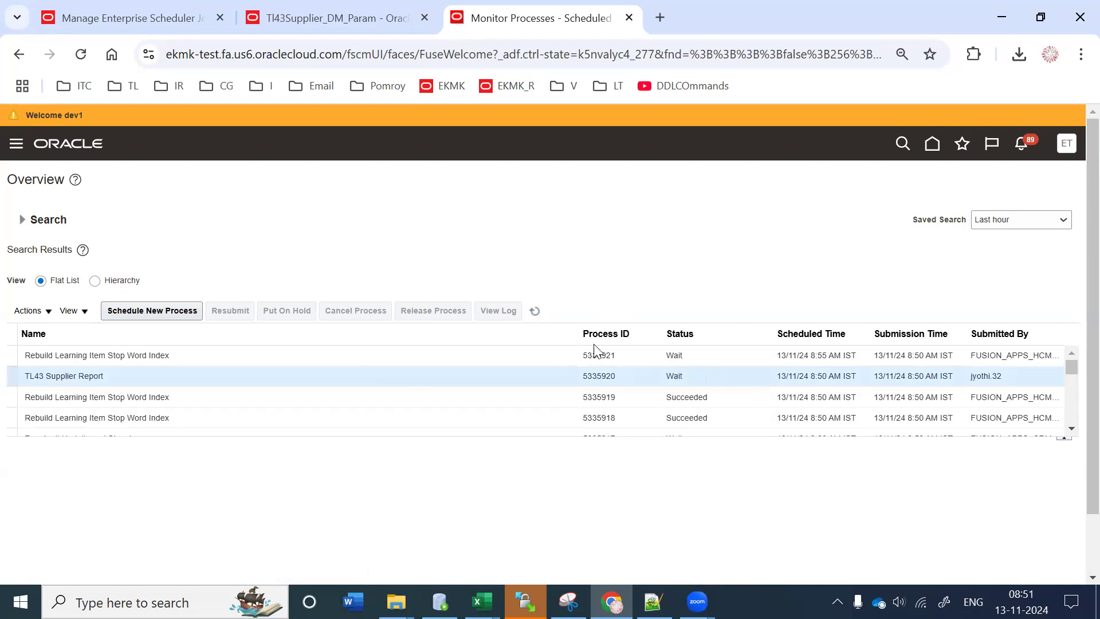
click(534, 312)
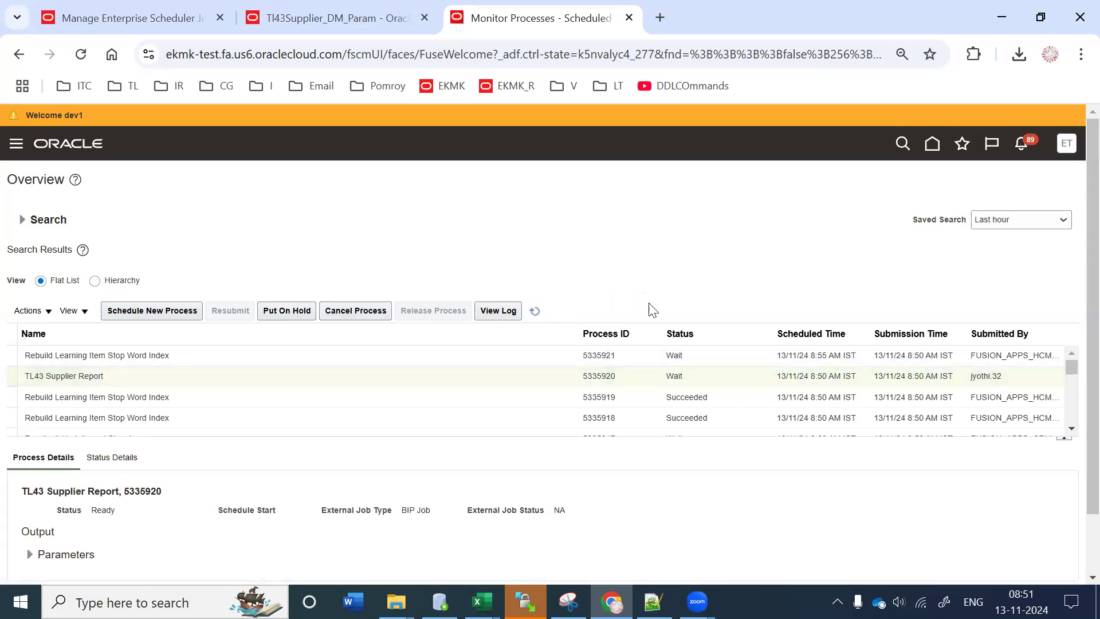
click(693, 375)
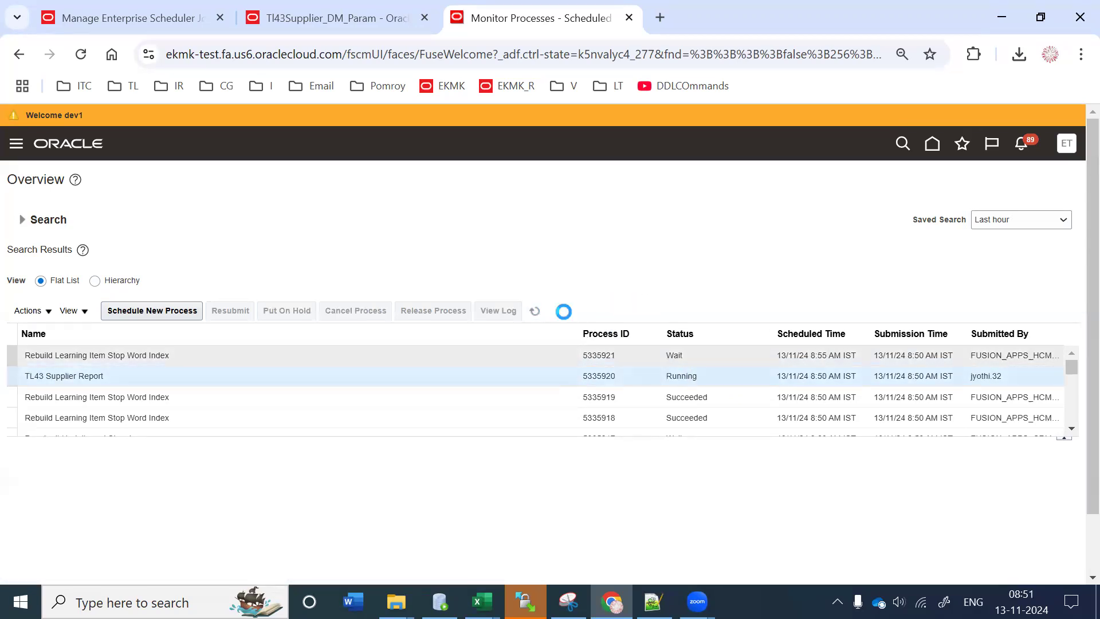
click(534, 311)
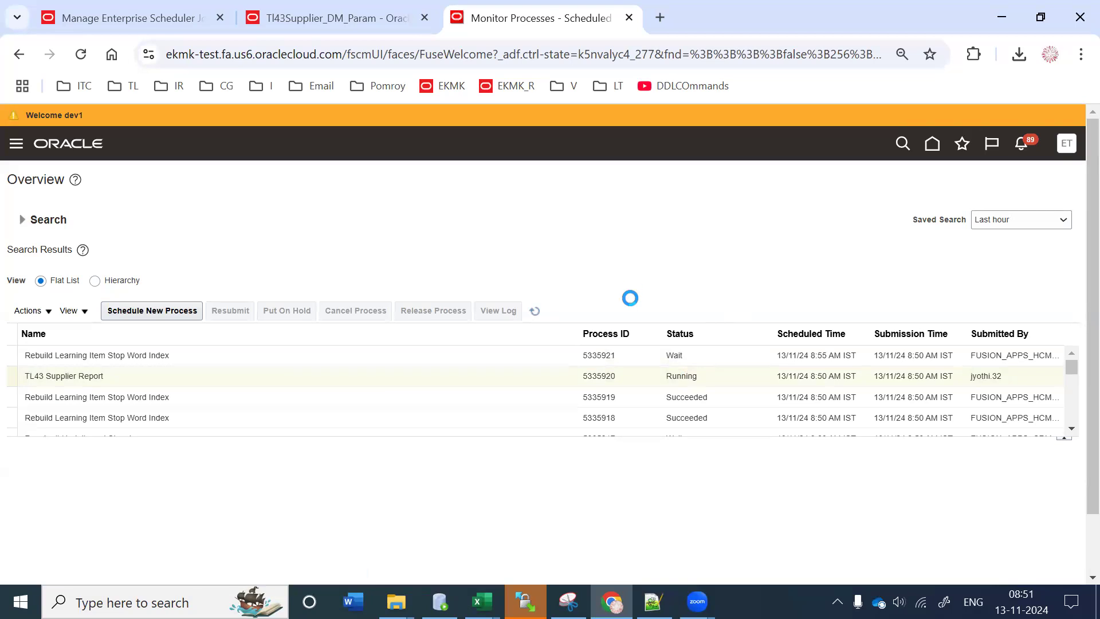
click(617, 372)
click(537, 310)
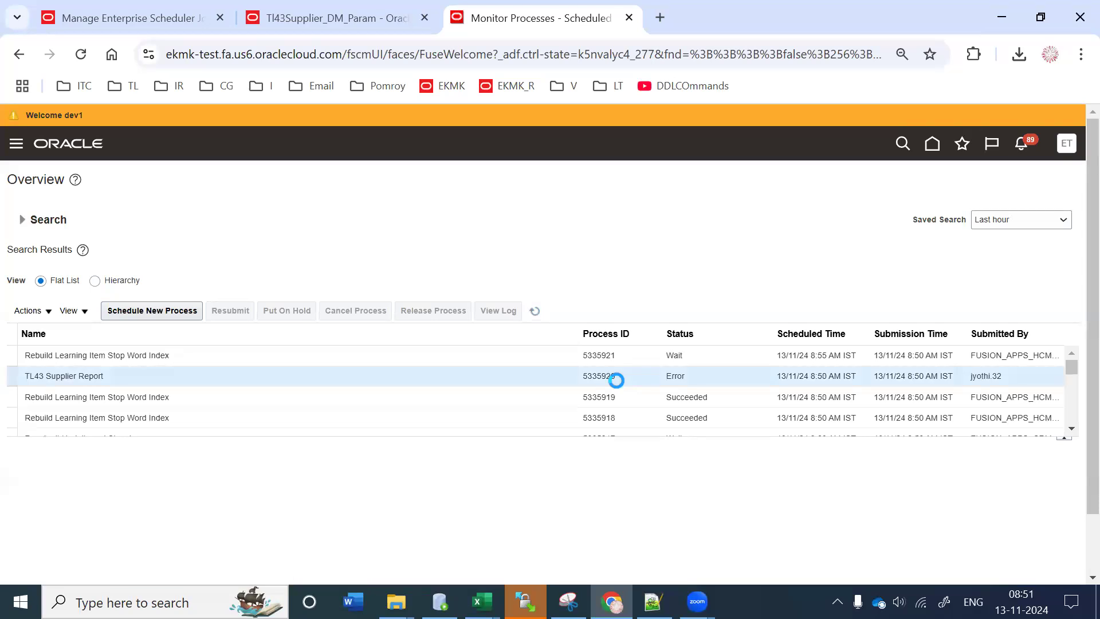
Step: Download the failed run's ESS_L_5335920 log attachment and open 5335920.log
click(616, 381)
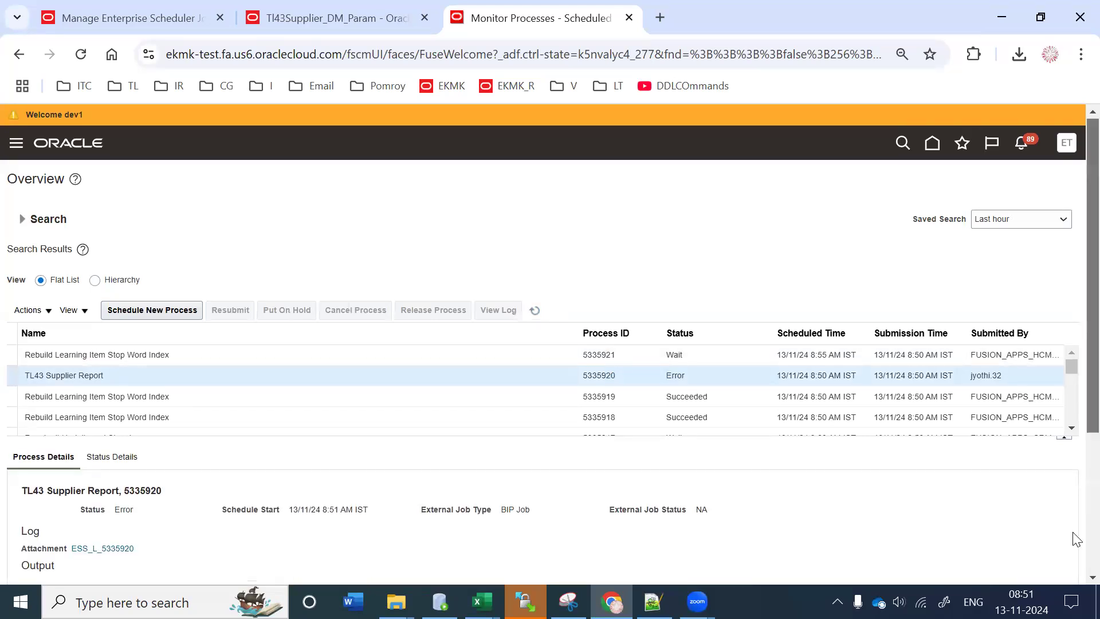
scroll(1073, 537, down, 4)
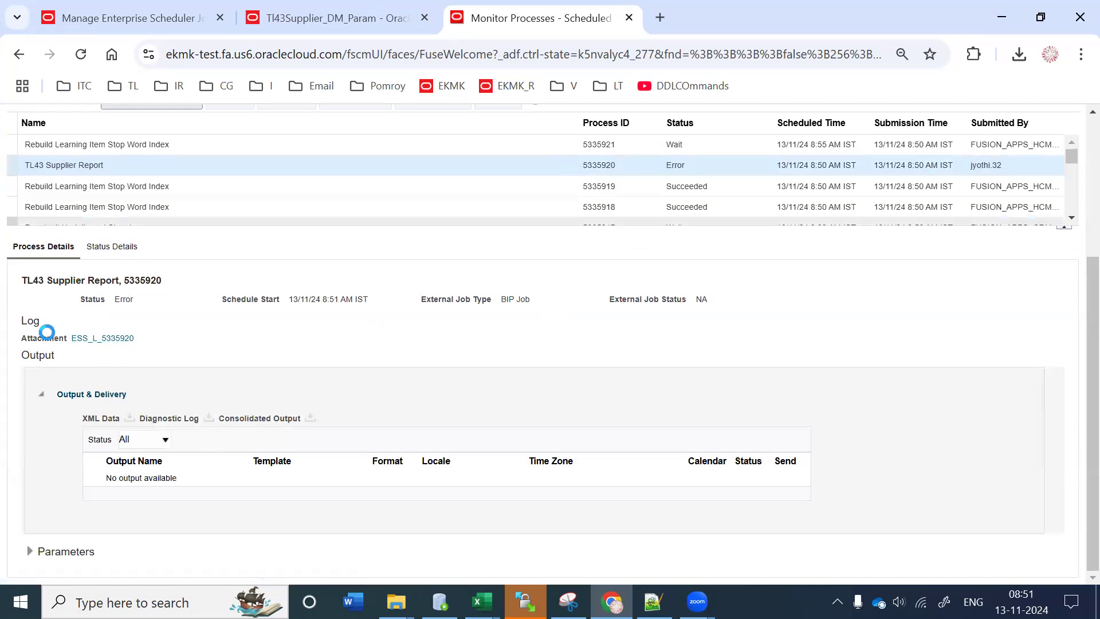
mouse_move(154, 338)
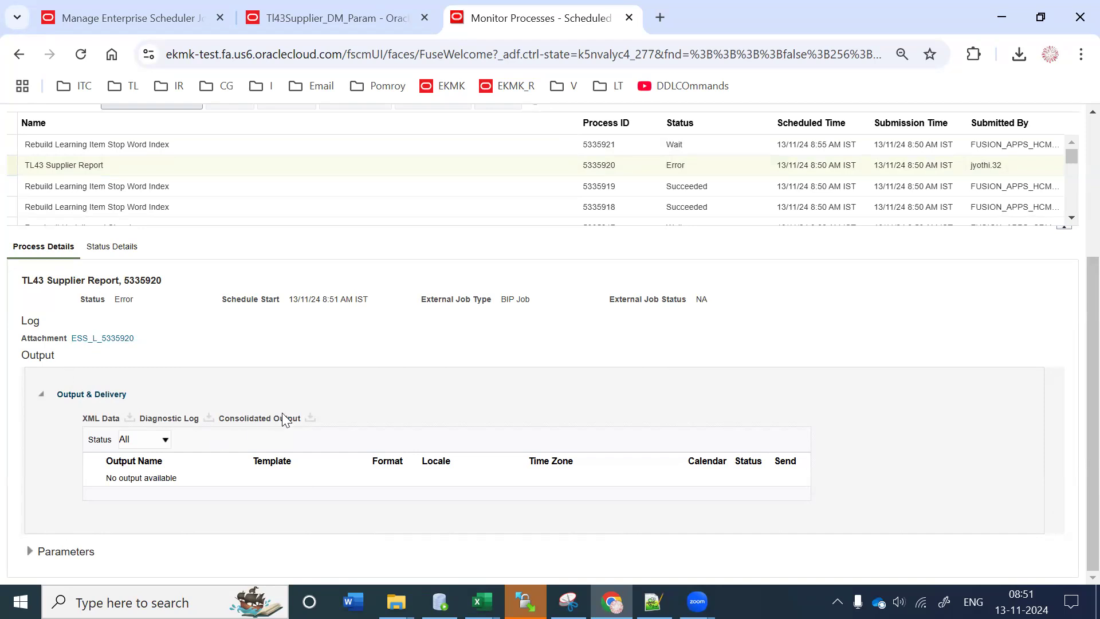
click(122, 338)
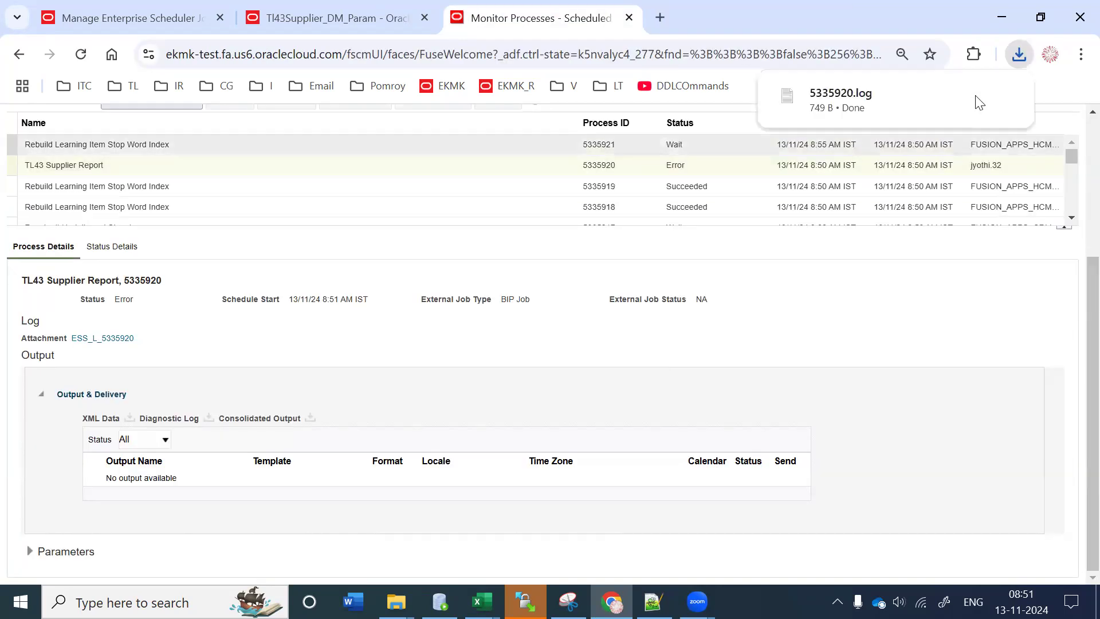
click(898, 103)
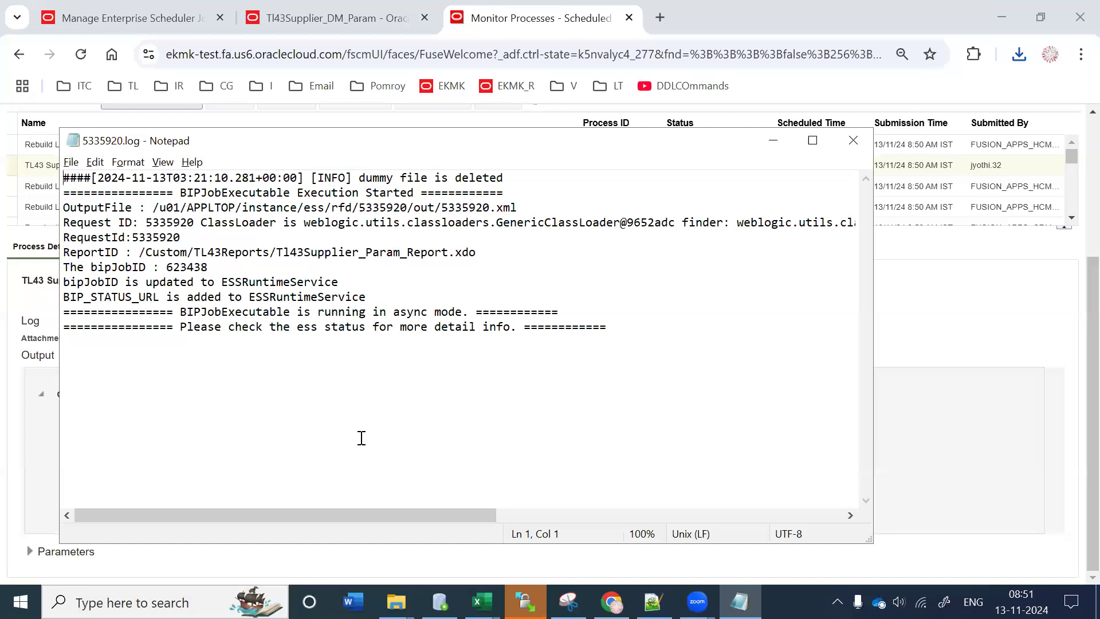
Step: Select the whole 5335920.log text in Notepad, then close it
drag(714, 339, 373, 223)
drag(9, 94, 32, 103)
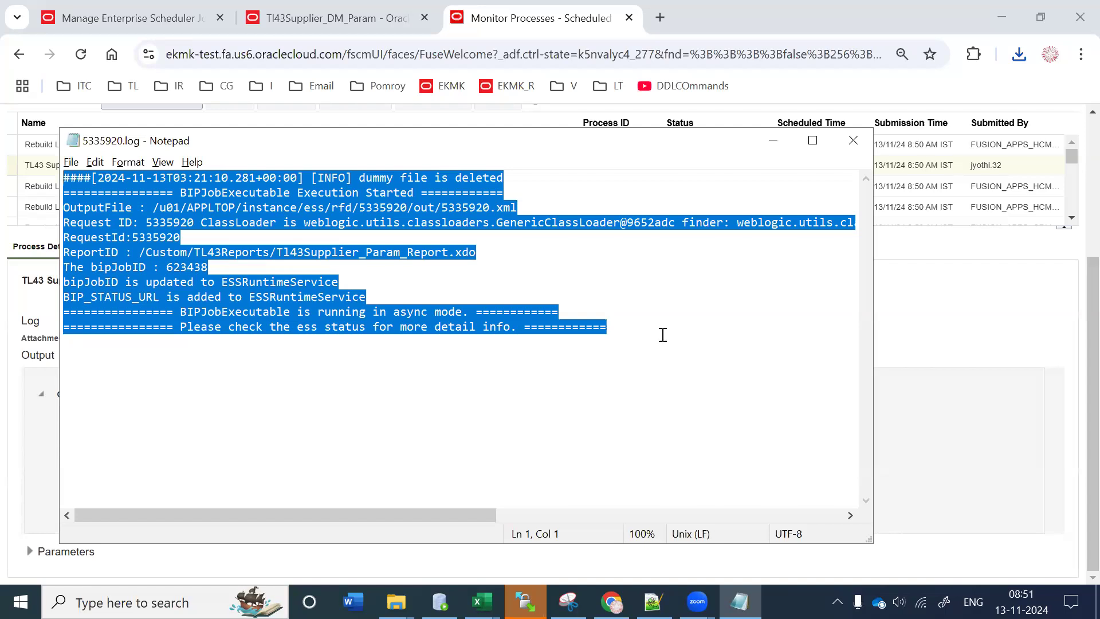
click(853, 140)
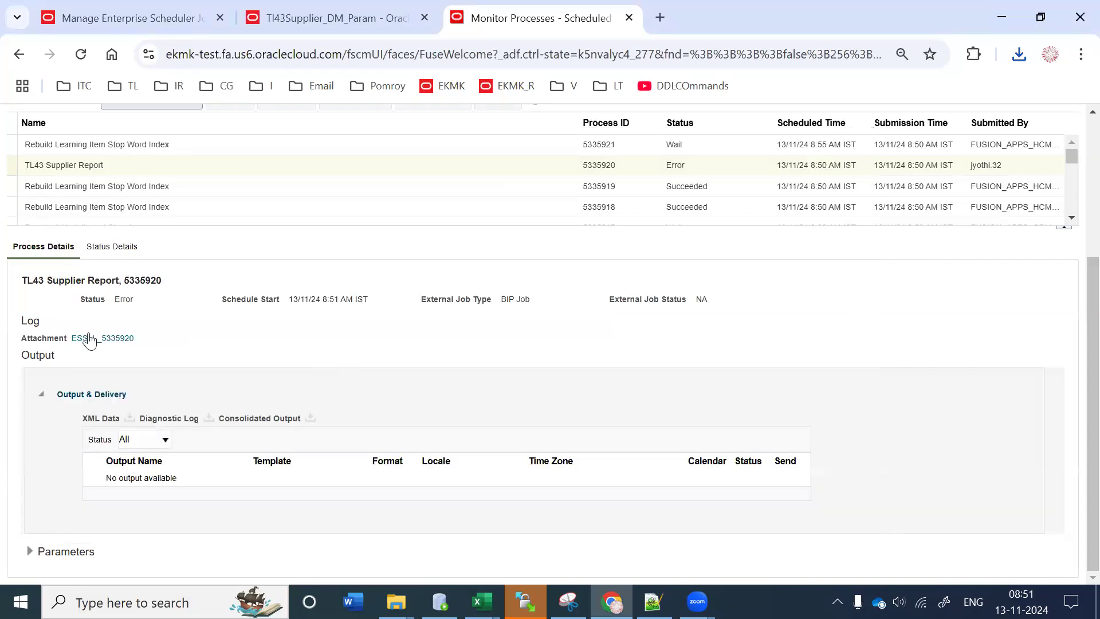
Step: Copy process ID 5335920 and open the catalog from the Tl43Supplier_DM_Param data model tab
scroll(1077, 391, up, 1)
scroll(1076, 392, up, 1)
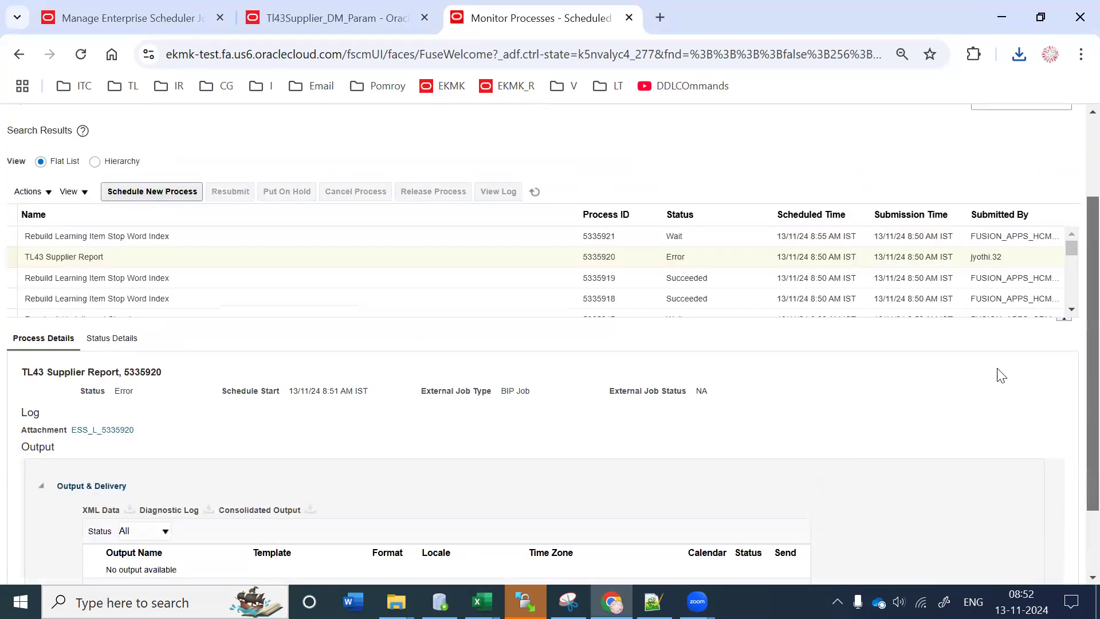
click(619, 259)
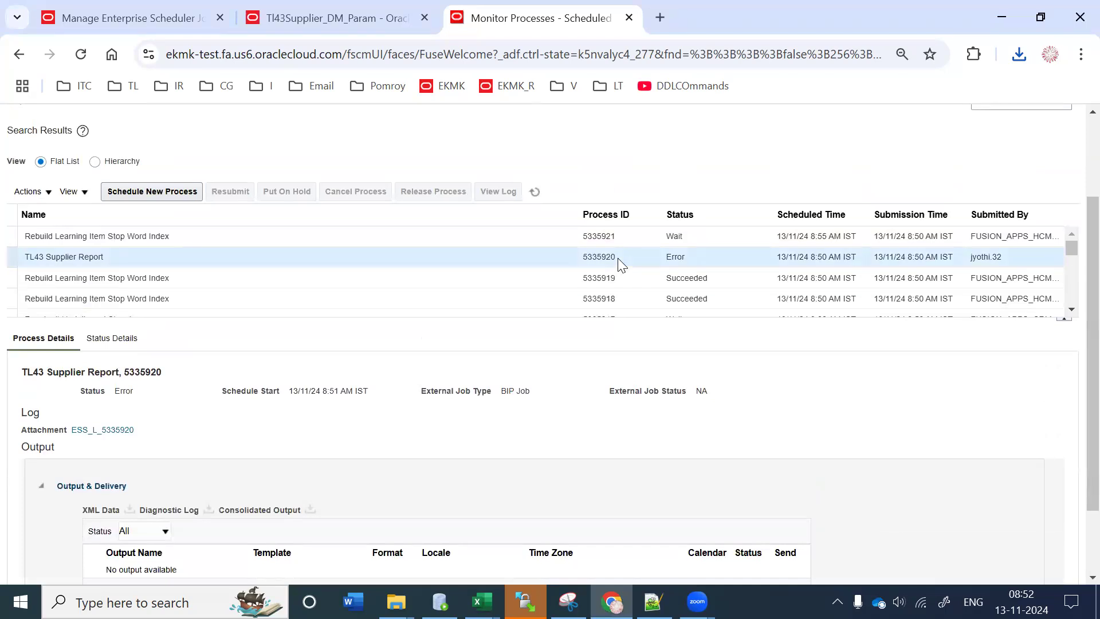
double_click(587, 255)
key(ctrl+c)
click(312, 14)
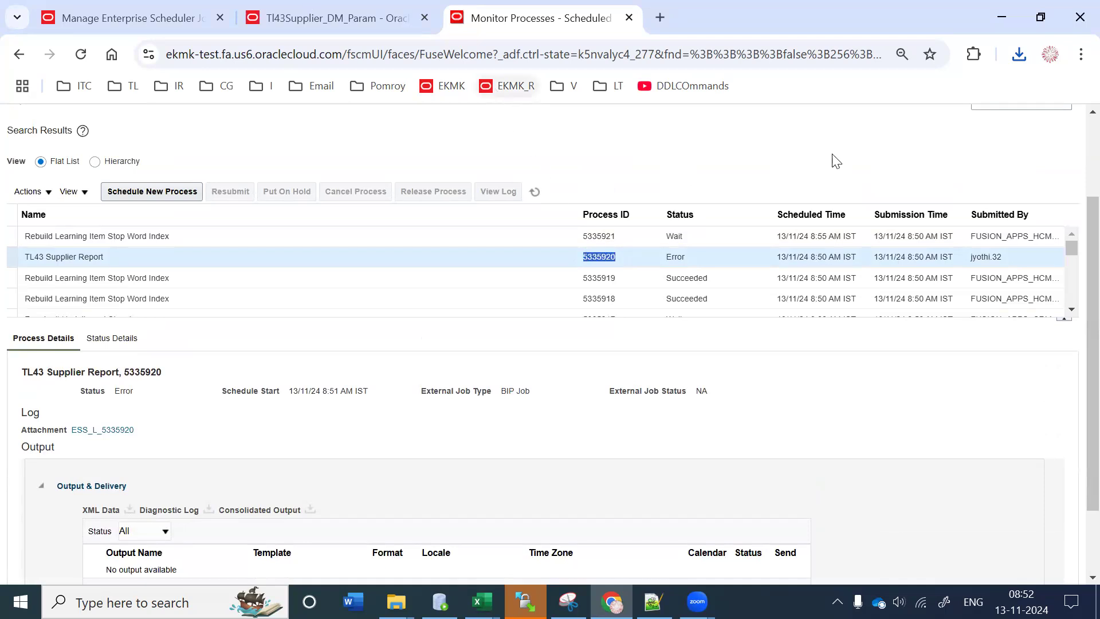
click(860, 121)
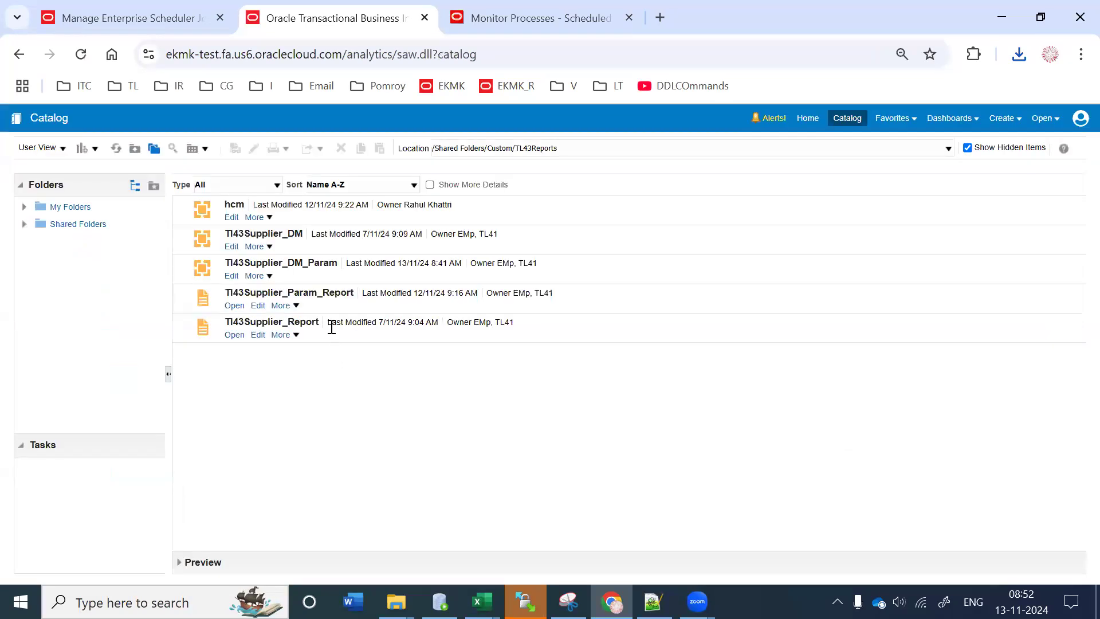
Step: Open the job history of the Tl43Supplier_Report report
click(297, 328)
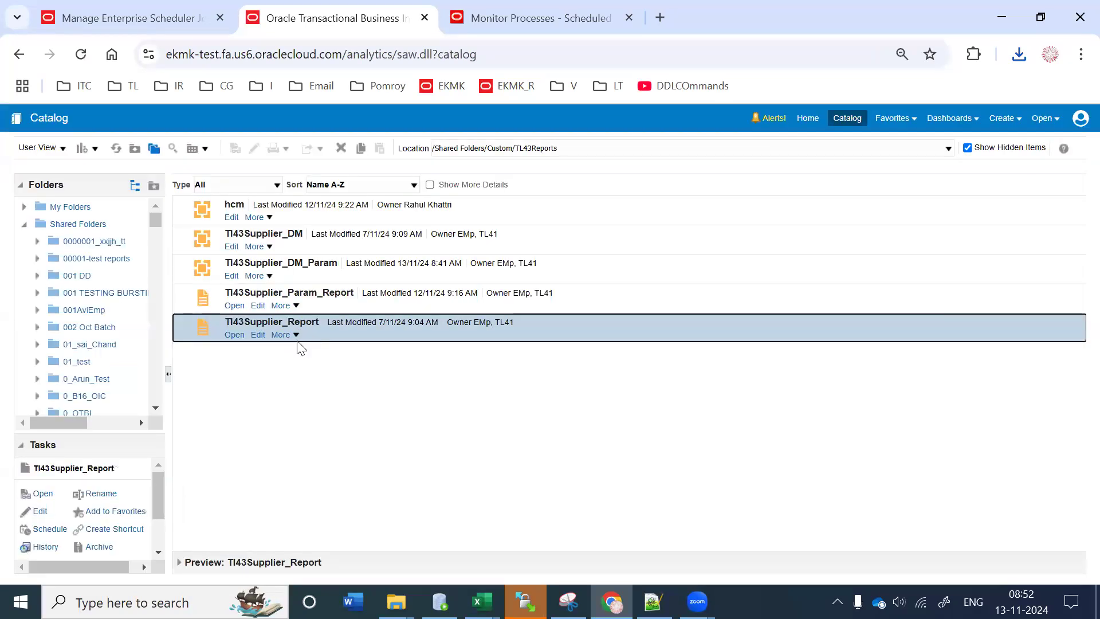
click(297, 337)
click(315, 370)
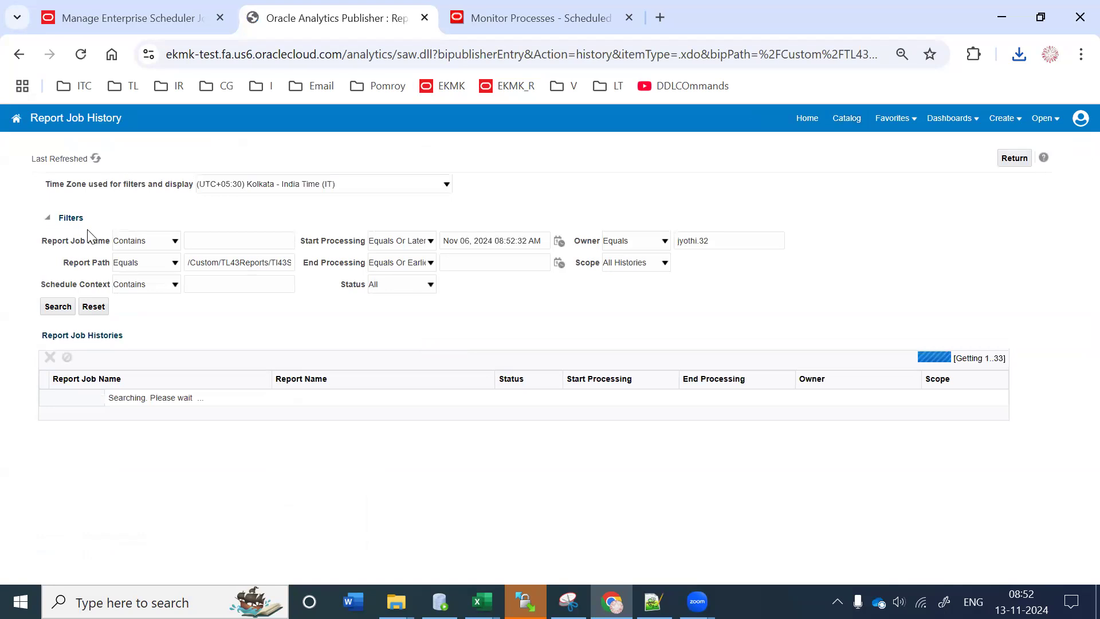
Step: Clear the Report Path, Owner and date filters and search job name 5335920
triple_click(204, 262)
key(BackSpace)
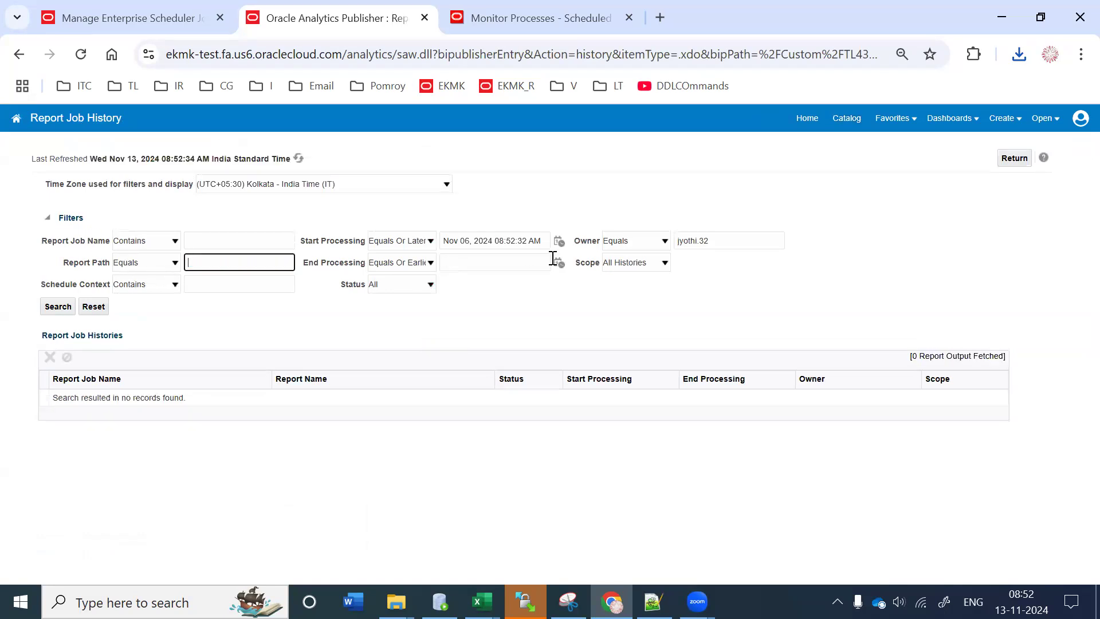
triple_click(722, 244)
key(BackSpace)
triple_click(515, 240)
key(BackSpace)
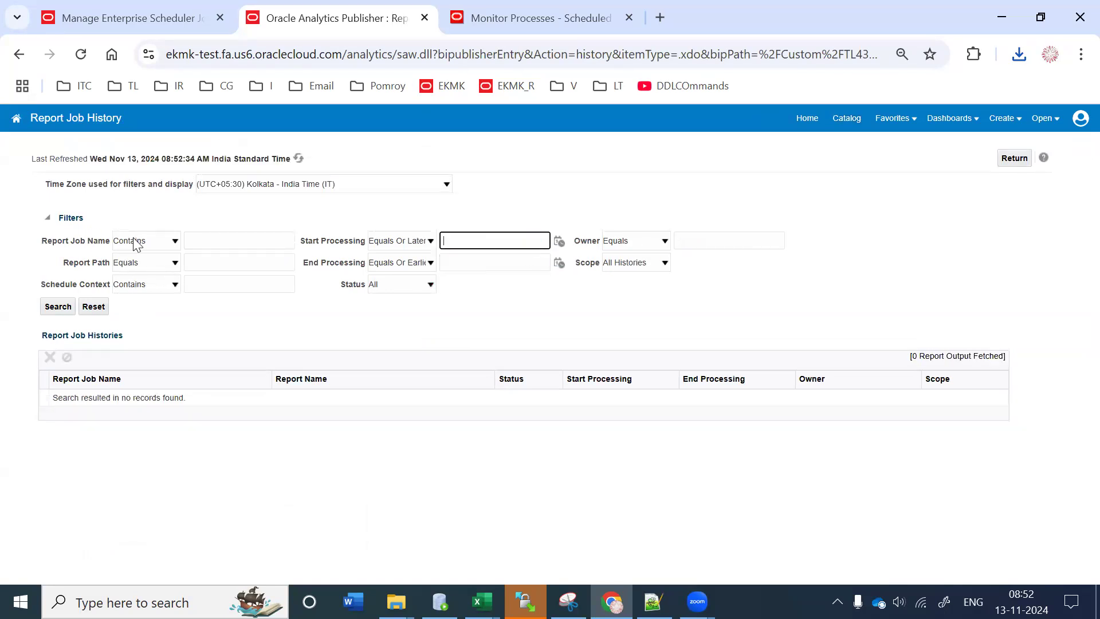
click(214, 239)
key(ctrl+v)
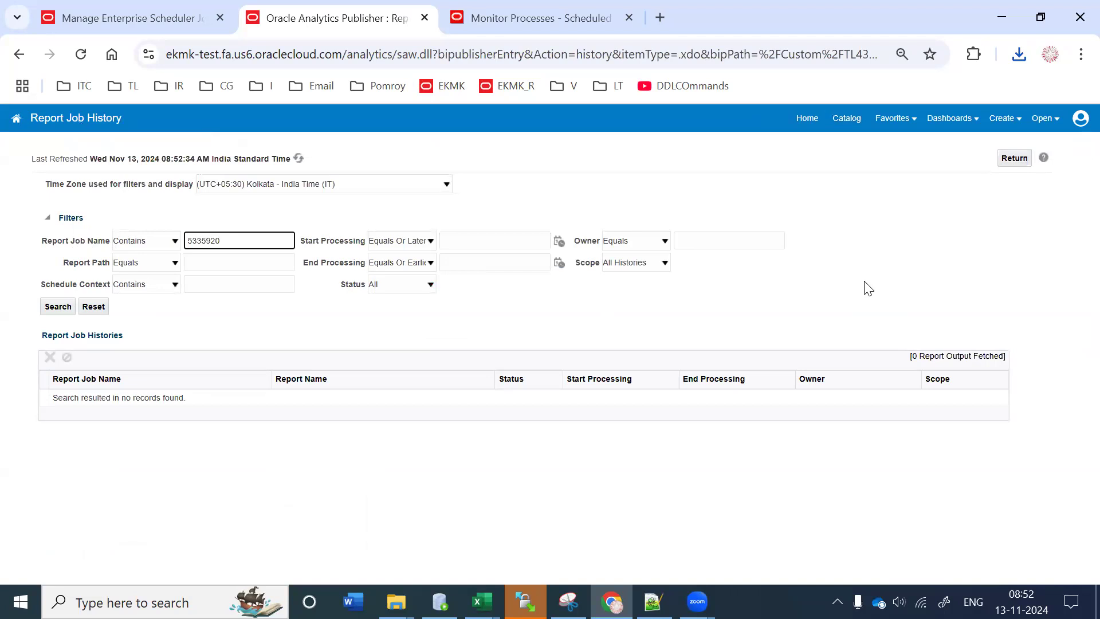
click(58, 306)
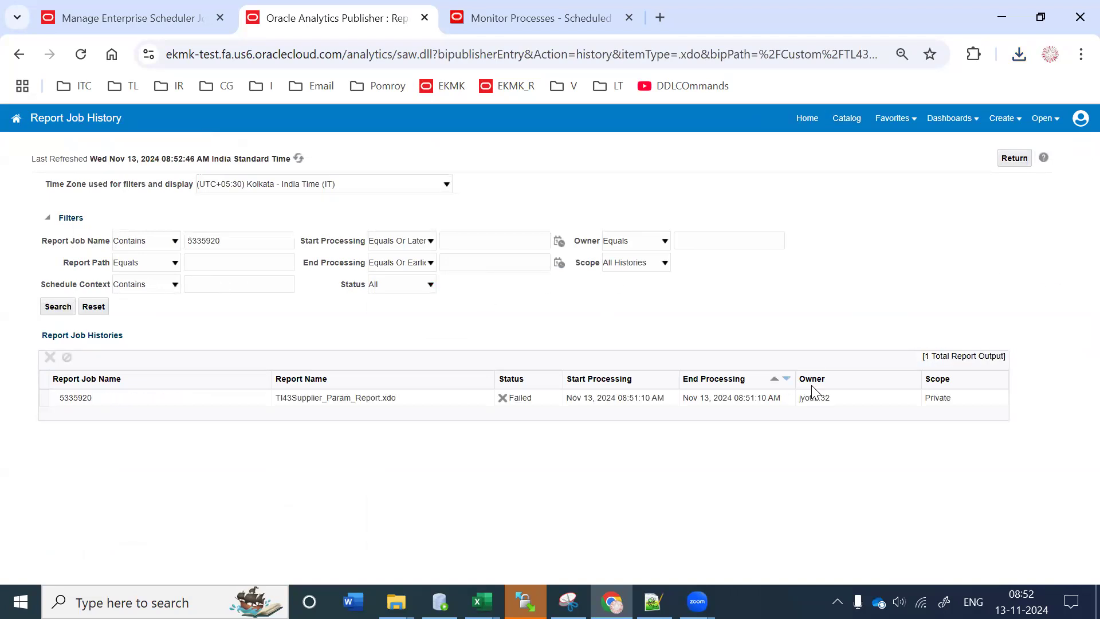
Step: Read failed job 5335920's 'invalid parameters requested' error, then return to job definitions
click(316, 401)
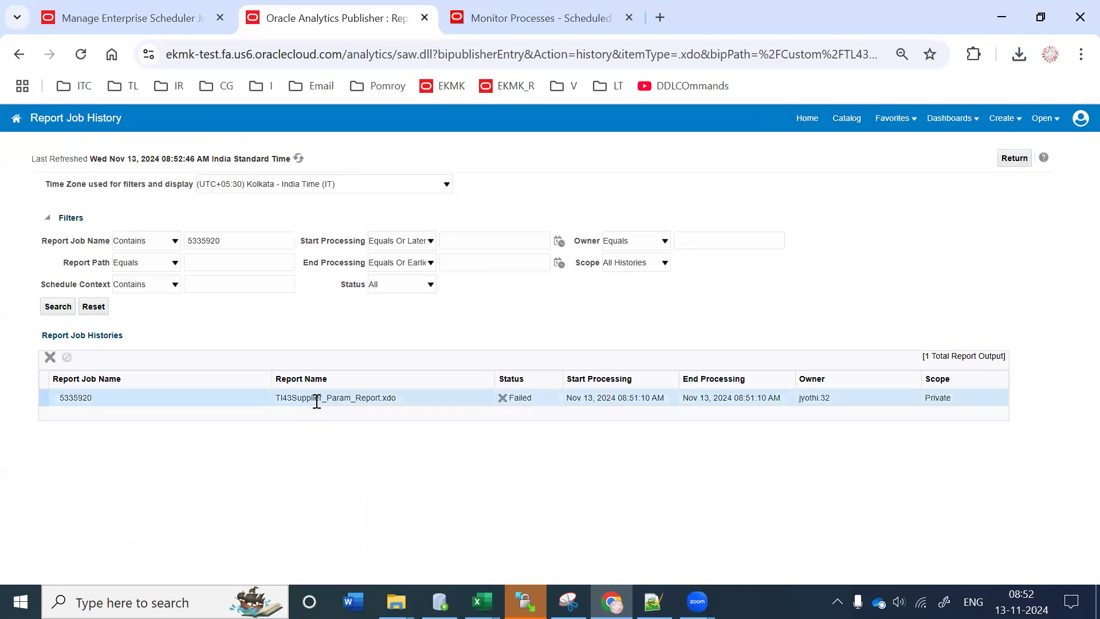
click(78, 398)
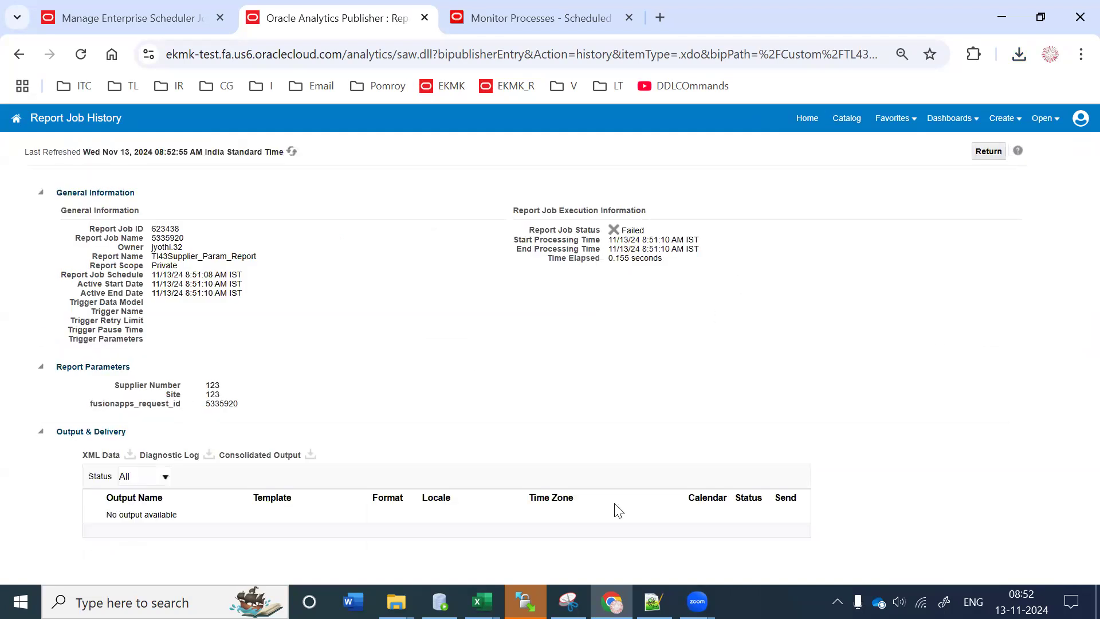
click(613, 232)
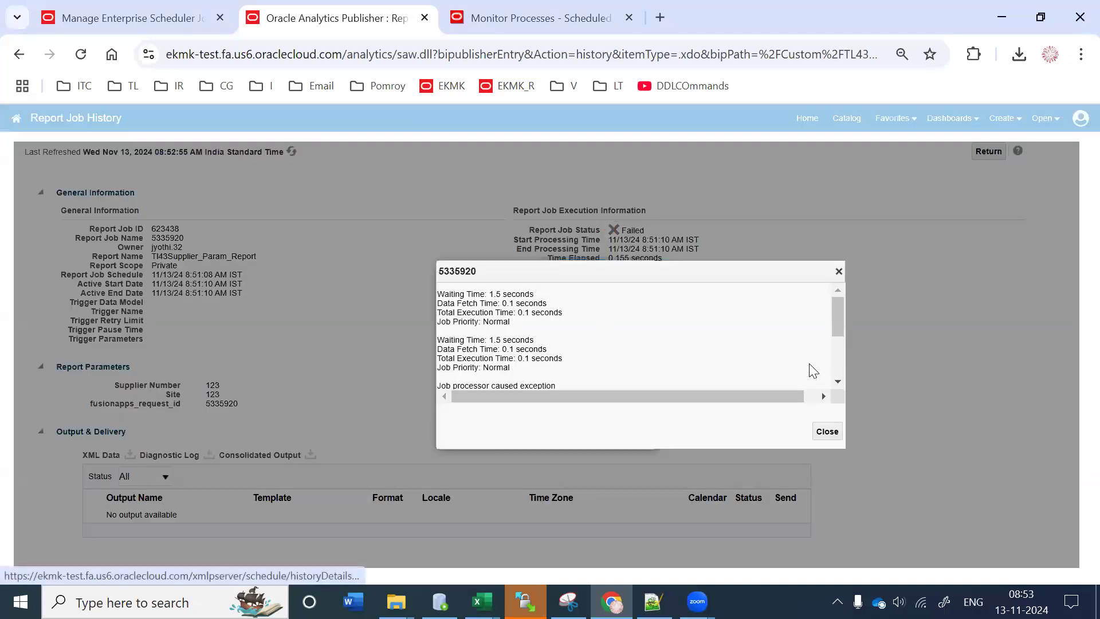
scroll(840, 361, down, 3)
drag(591, 339, 684, 335)
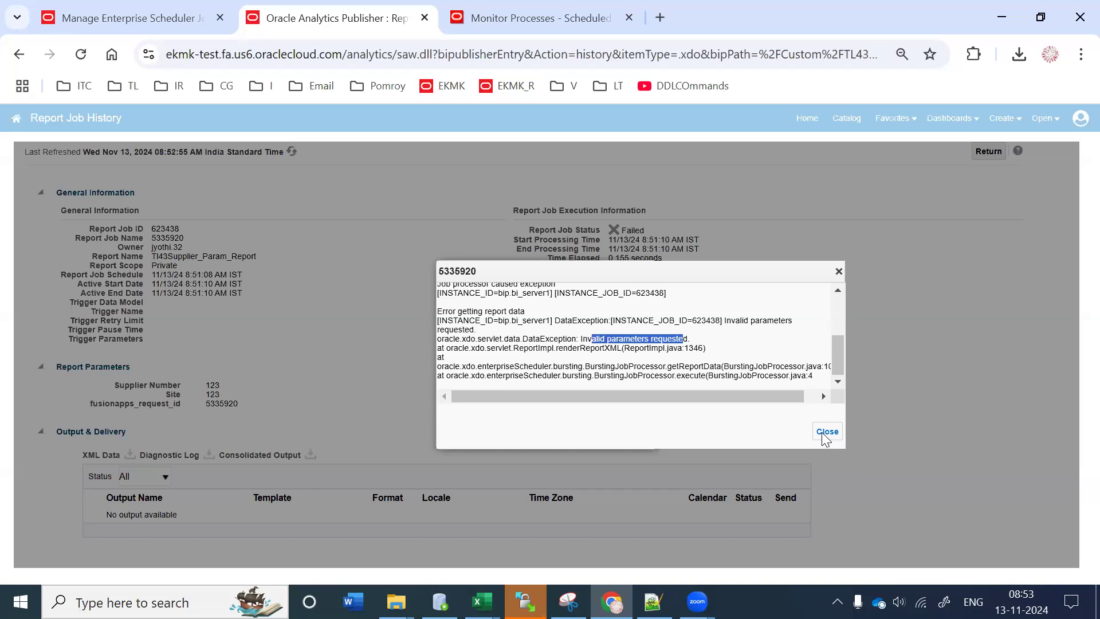
click(827, 432)
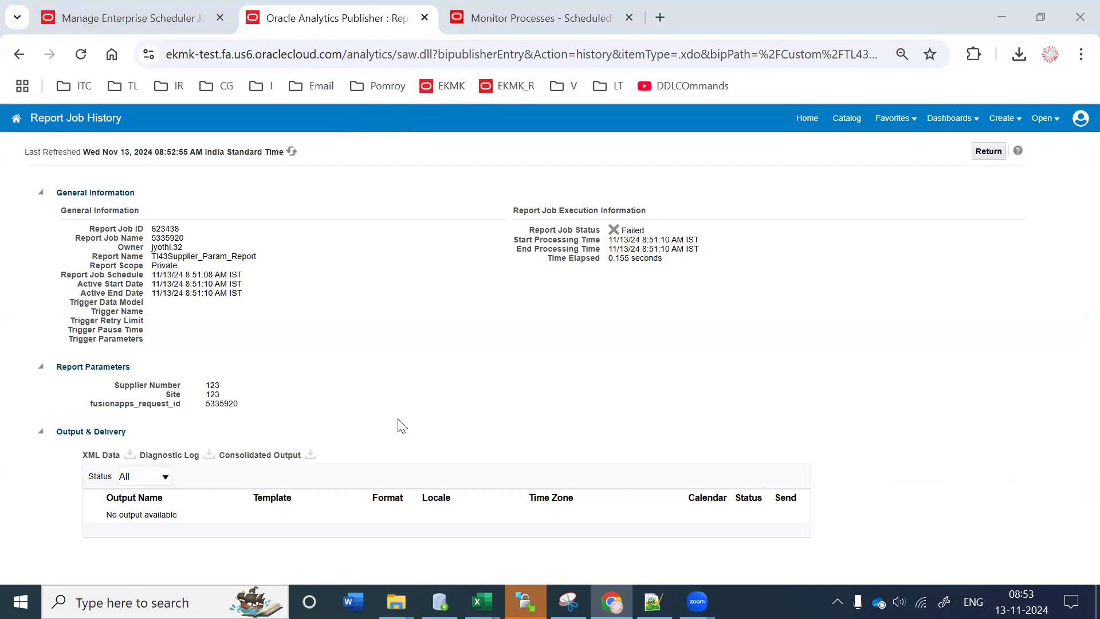
click(467, 496)
click(124, 8)
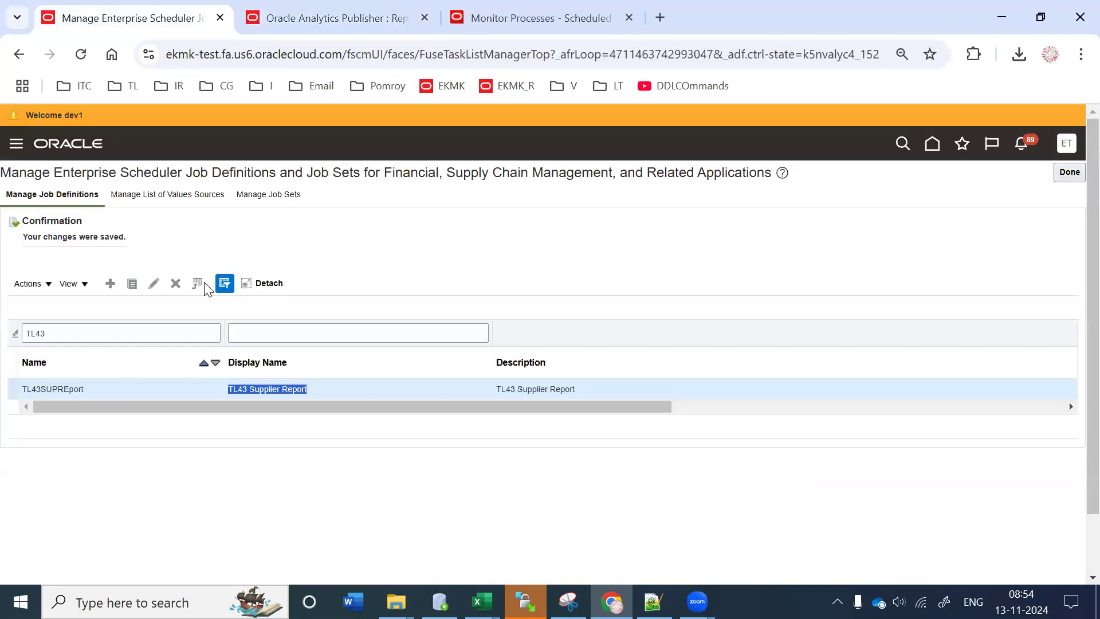
click(153, 285)
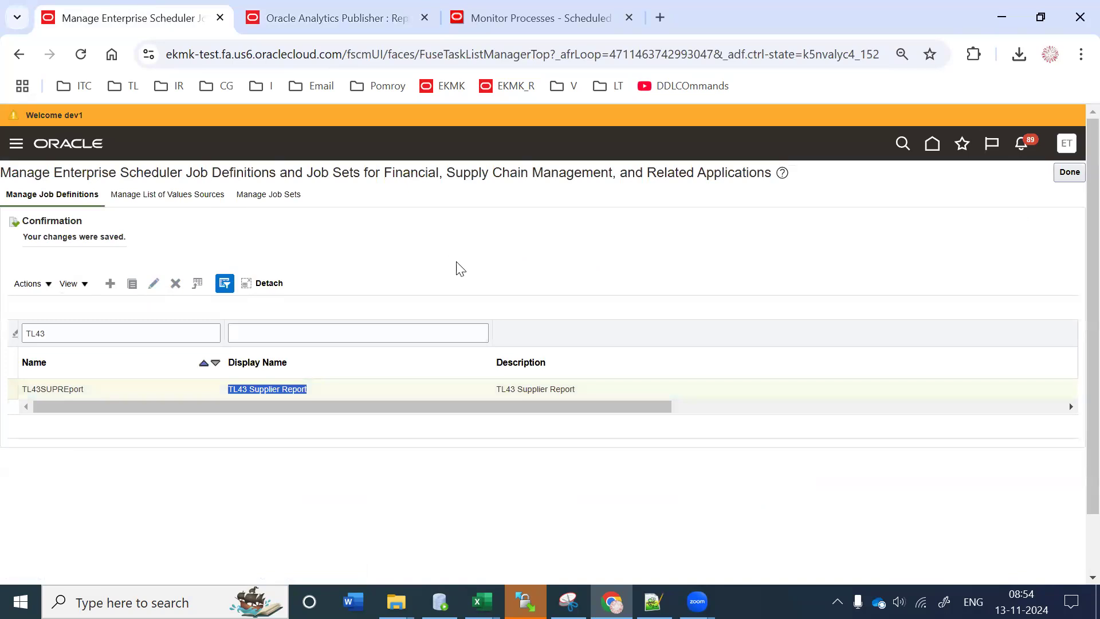
scroll(481, 372, down, 2)
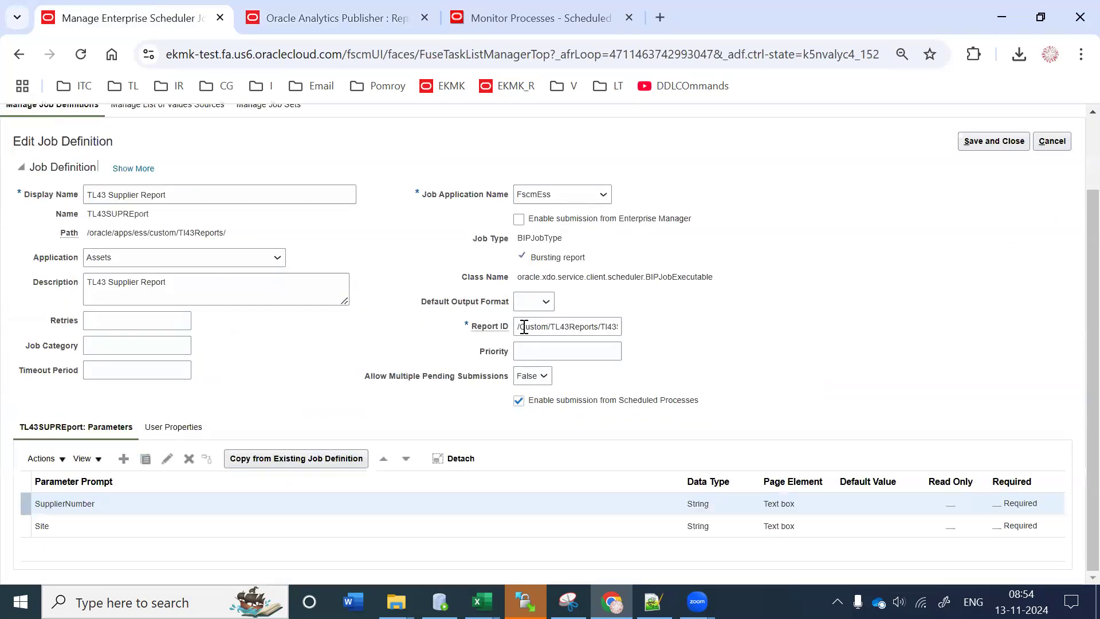
drag(523, 327, 755, 337)
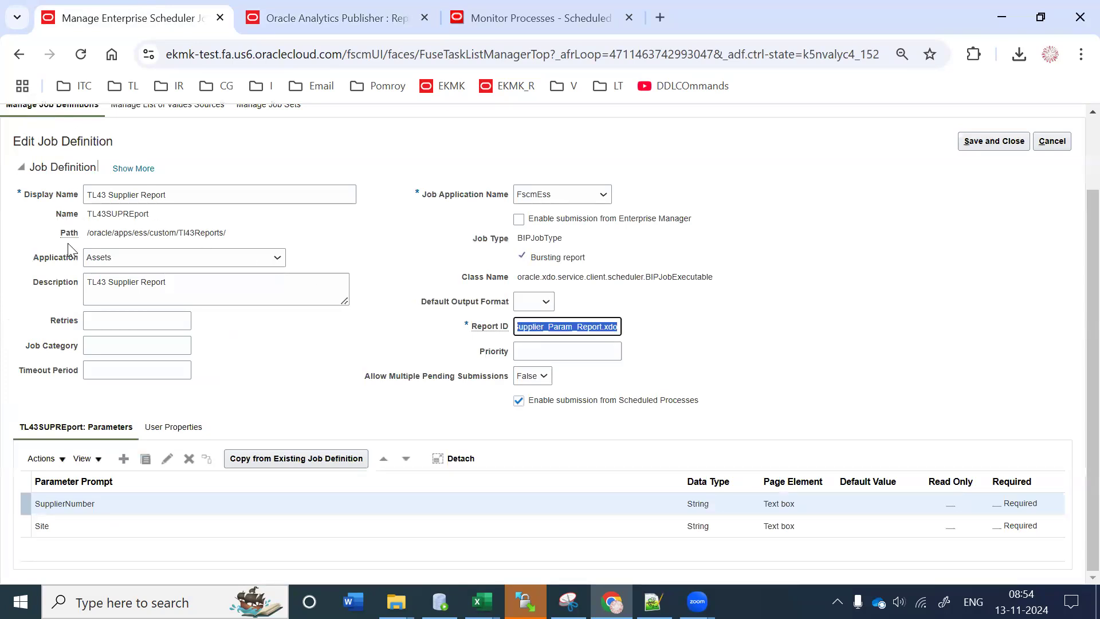
drag(98, 232, 213, 233)
click(236, 240)
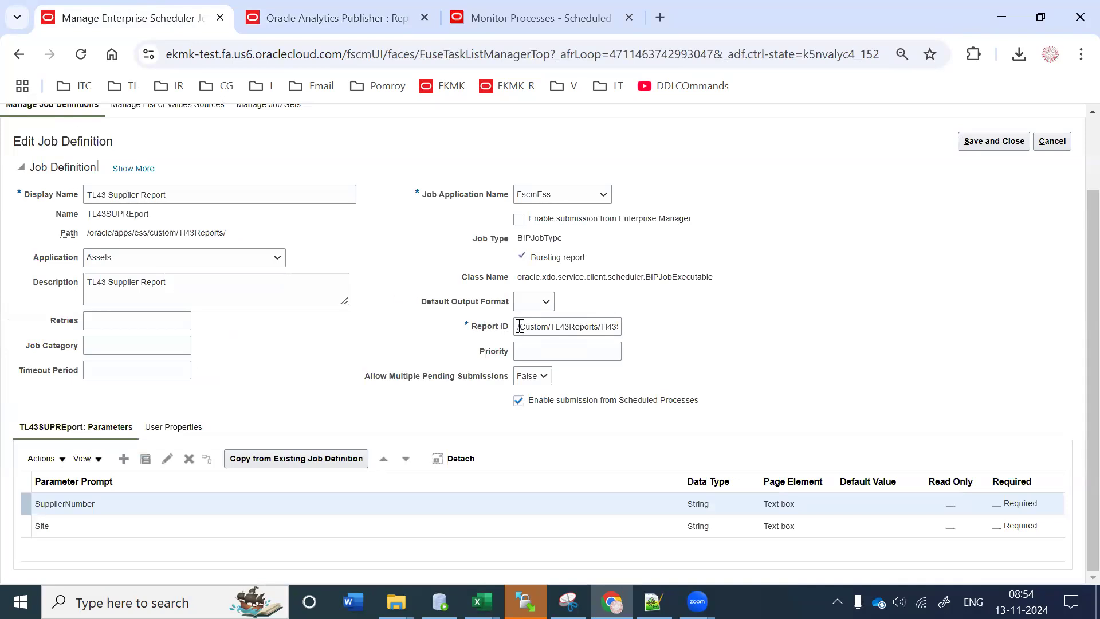
drag(520, 326, 785, 343)
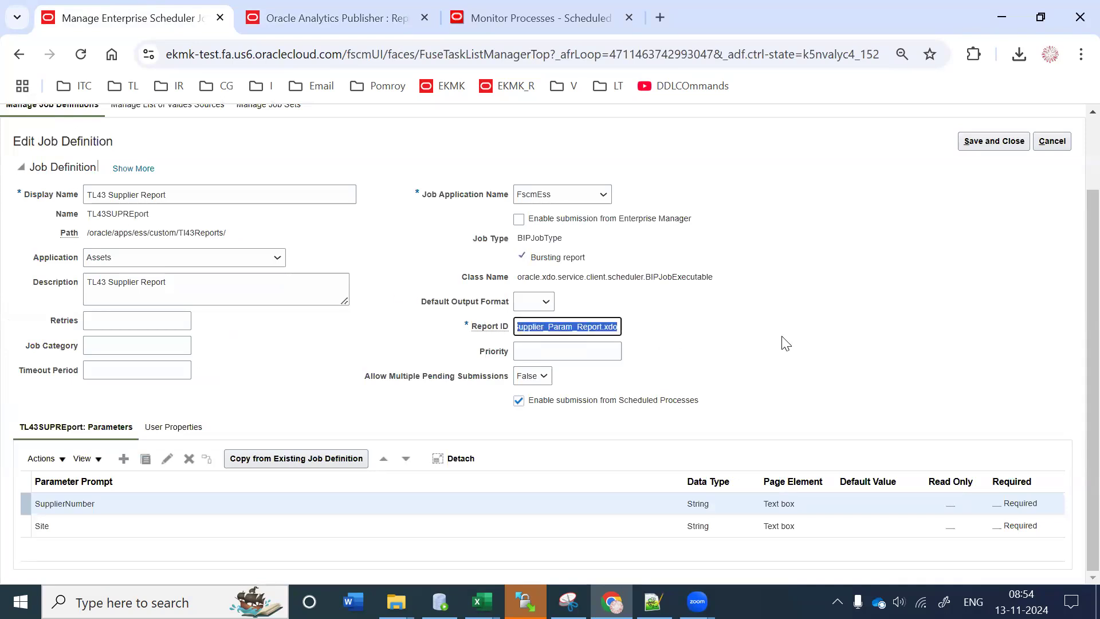
drag(99, 229, 252, 232)
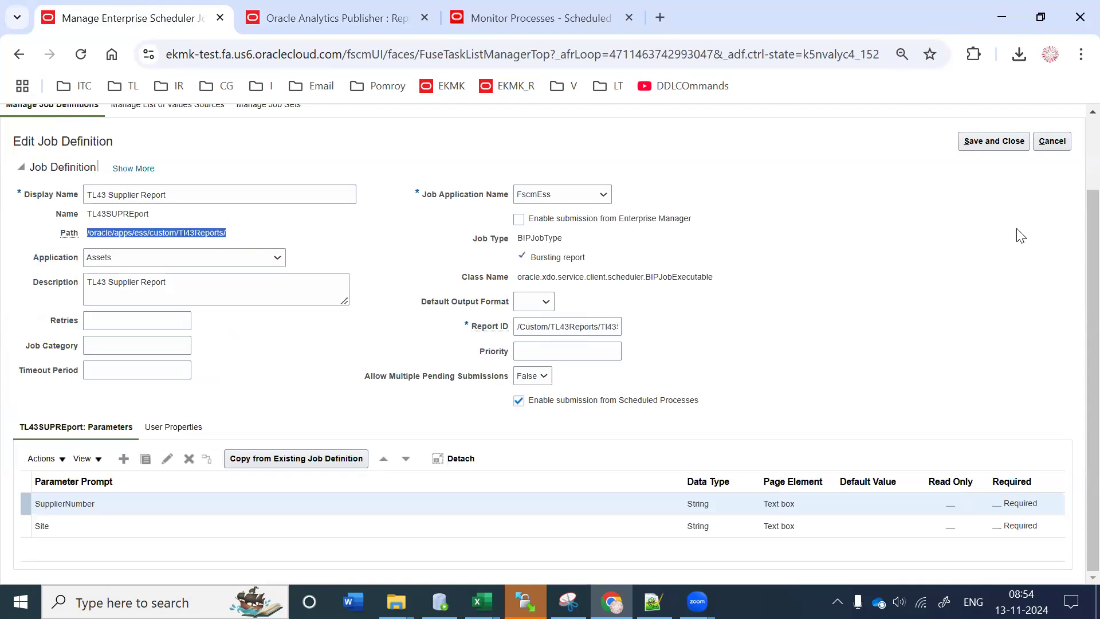
click(1052, 141)
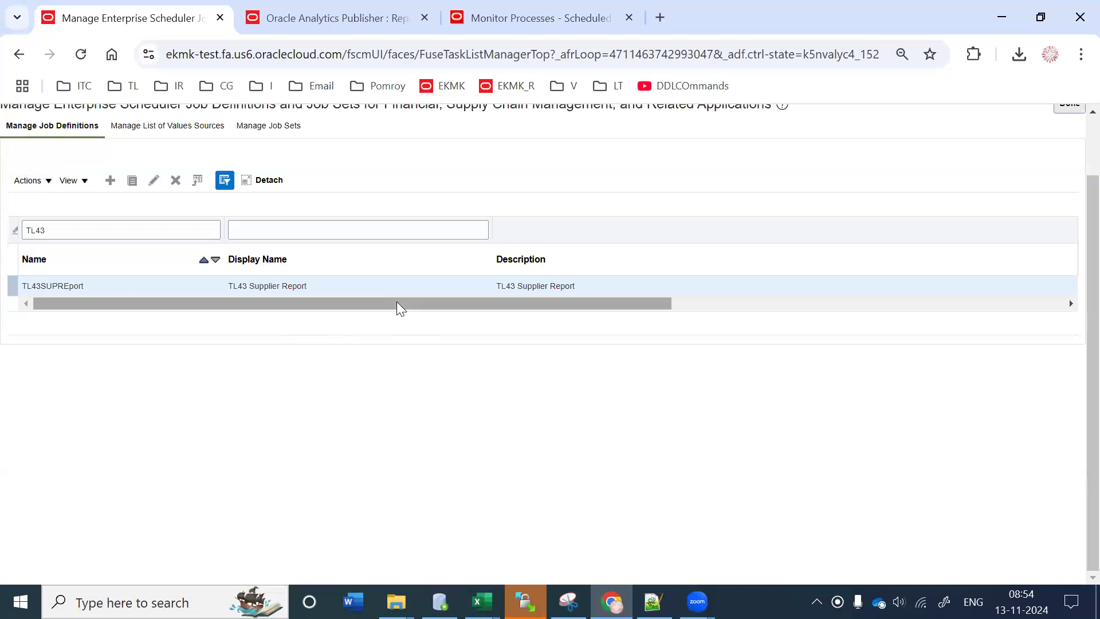
Step: Paste the job path into the Path filter, then clear the TL43 Name filter
drag(397, 303, 1076, 369)
click(826, 220)
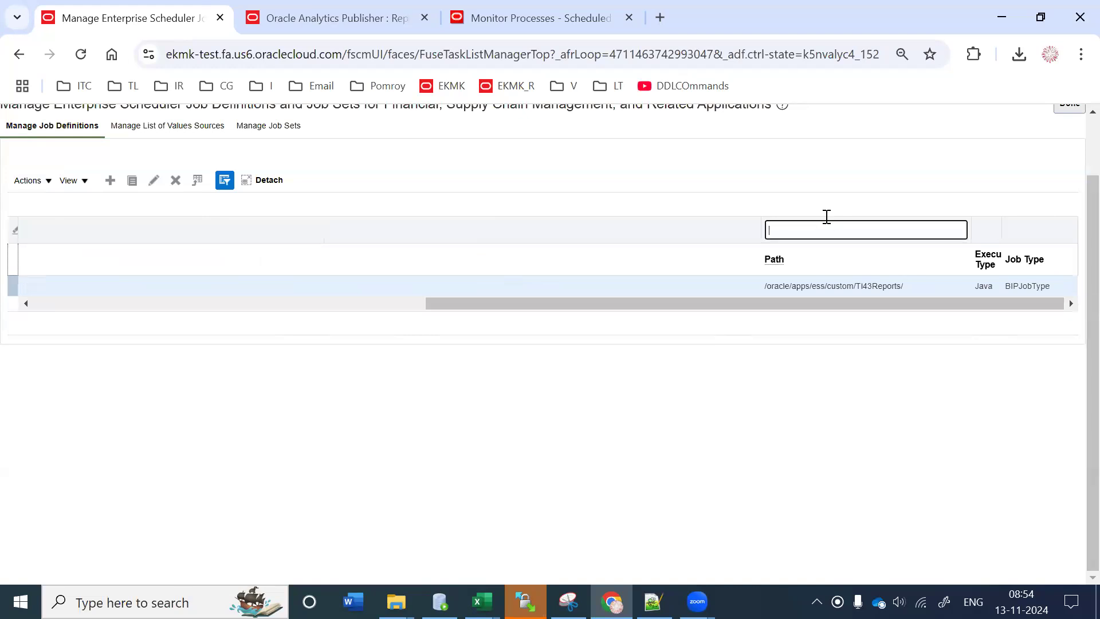
text(/oracle/apps/ess/custom/TI43Reports/)
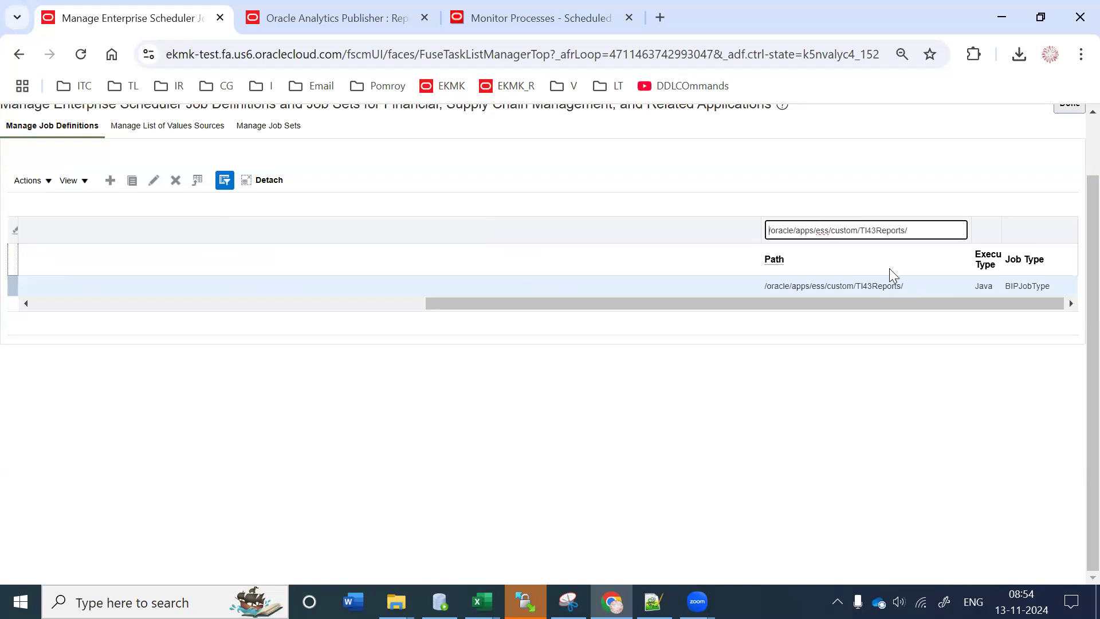
triple_click(919, 229)
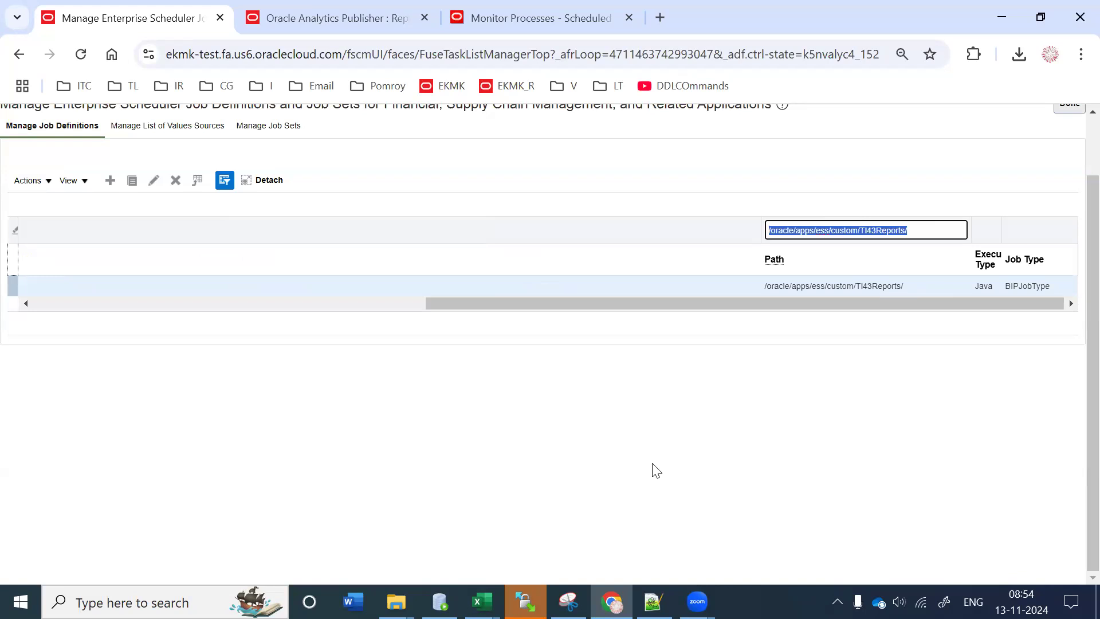
key(alt+Tab)
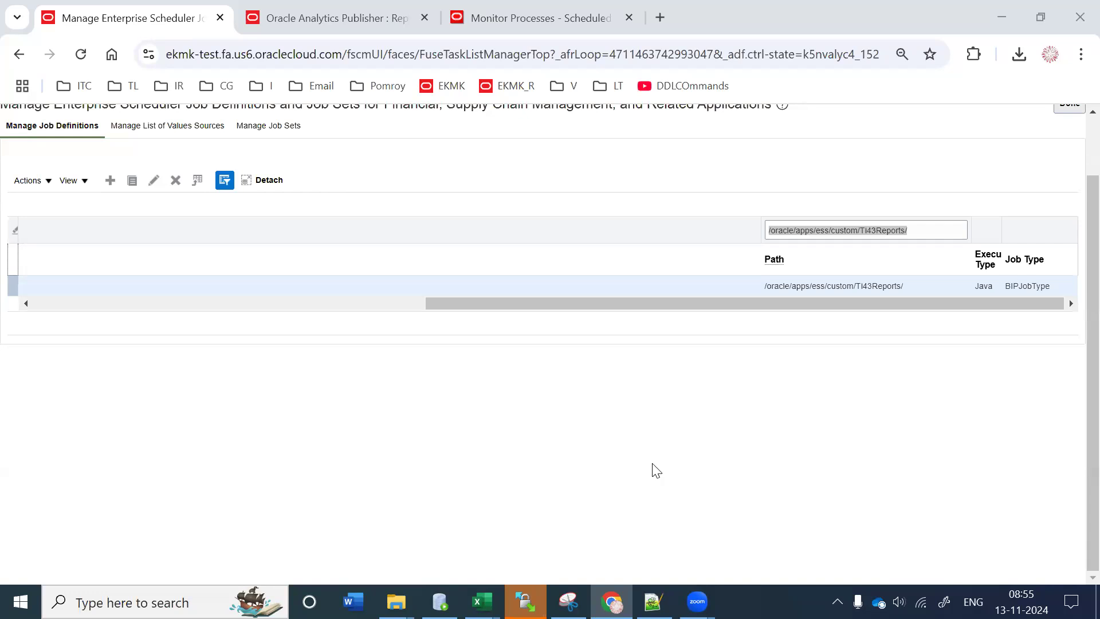
drag(657, 305, 3, 329)
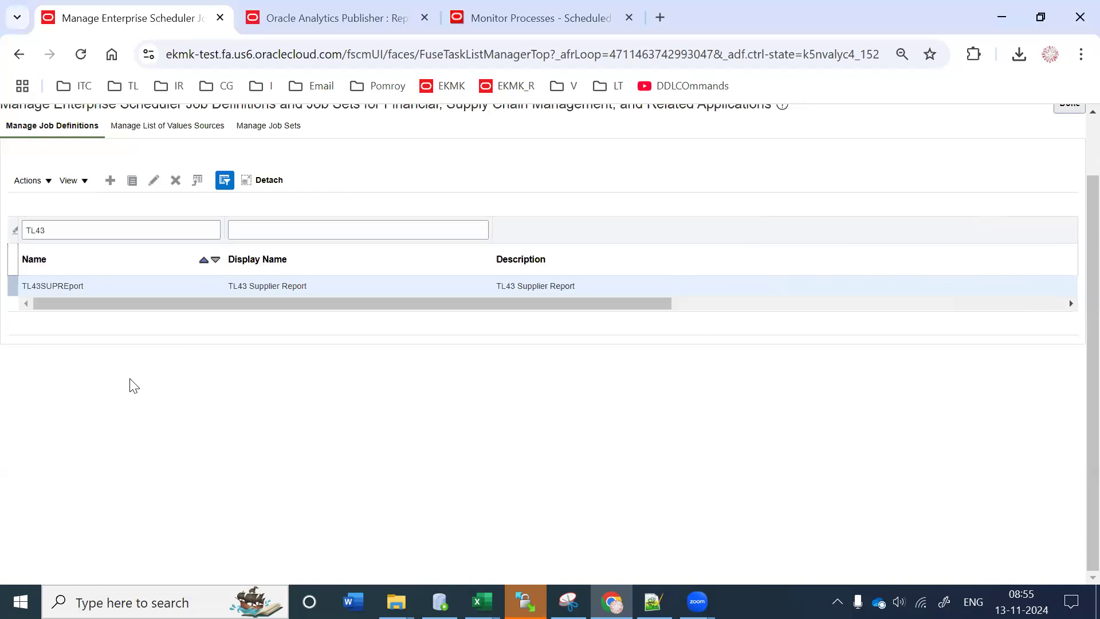
drag(118, 232, 3, 241)
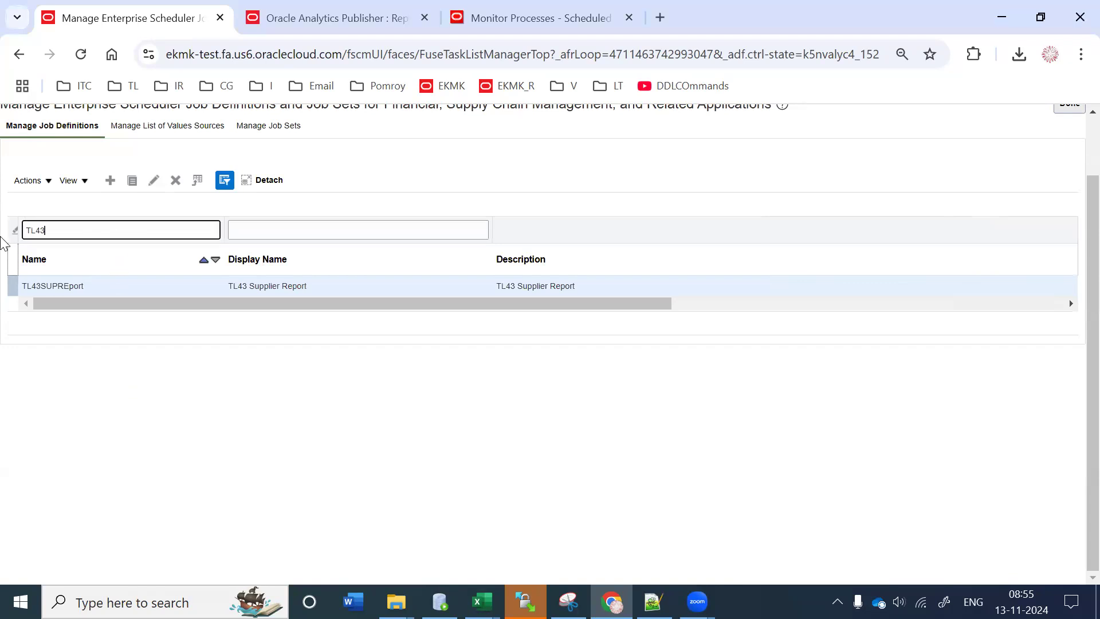
key(BackSpace)
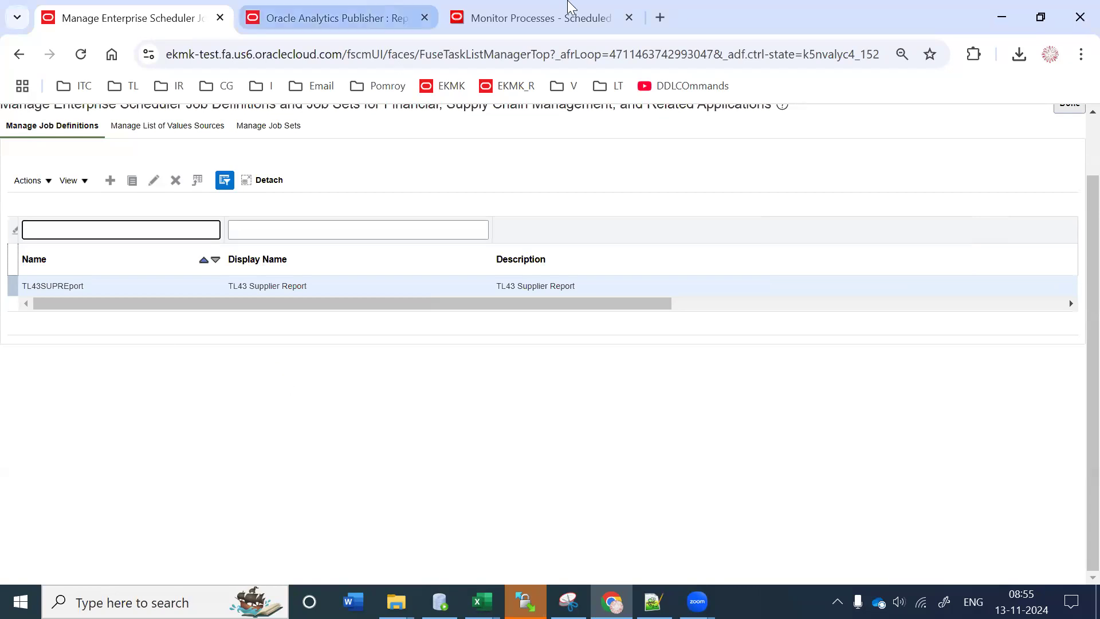
Step: Delete the unnamed TL43 Supplier Report definition and open TL43SUPREport for editing
click(154, 180)
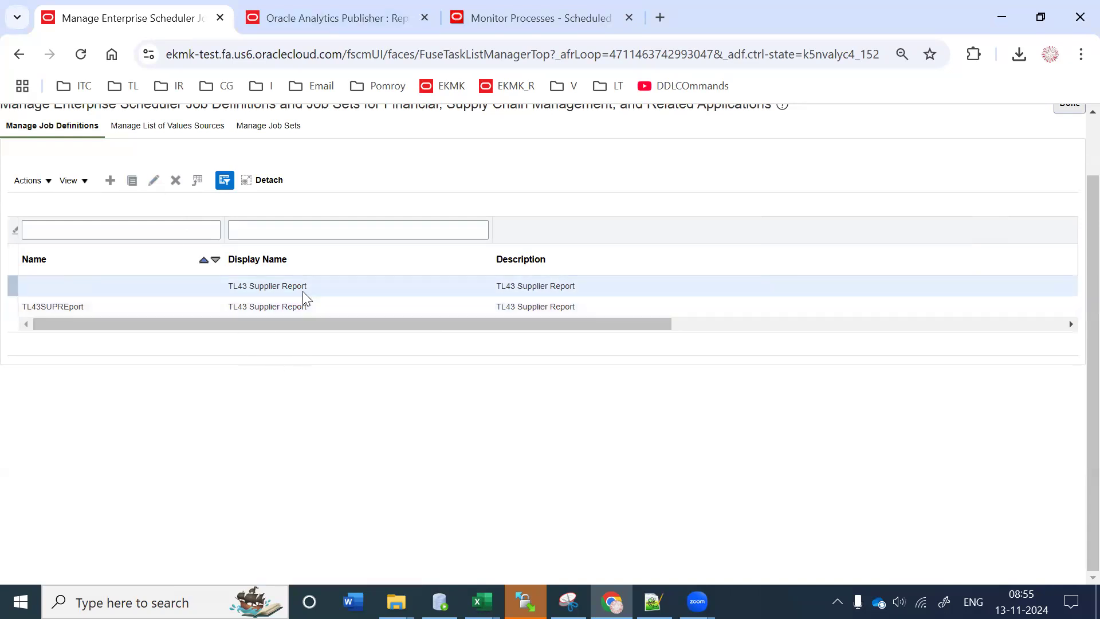
click(176, 180)
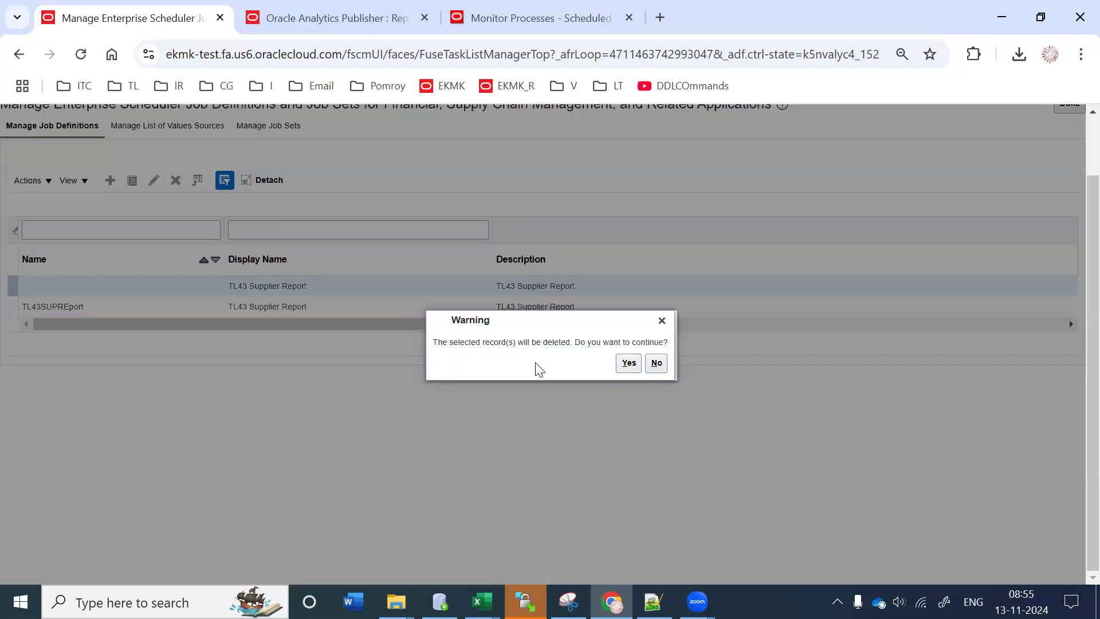
click(629, 363)
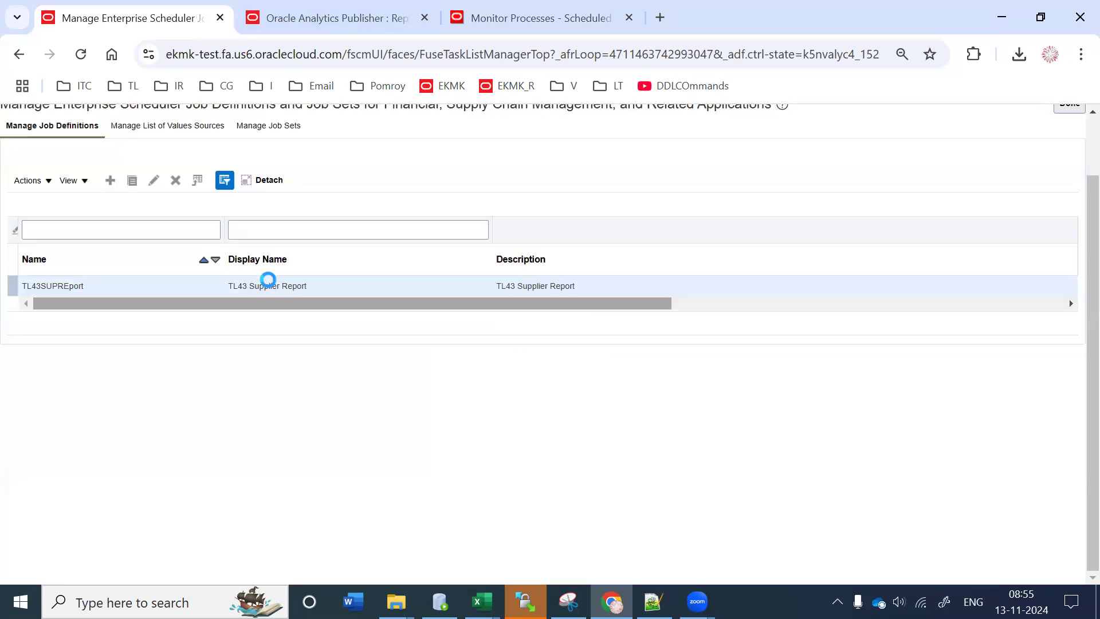
click(152, 181)
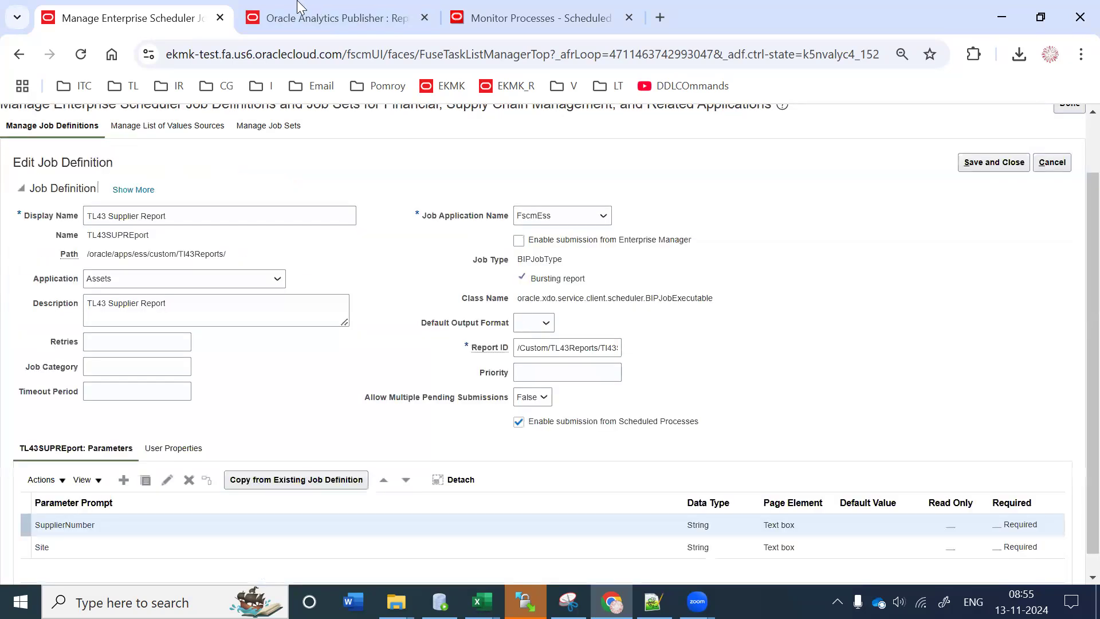
Step: Open the Tl43Supplier_DM_Param data model from the catalog and inspect p_supplier_num's settings
click(524, 16)
click(347, 18)
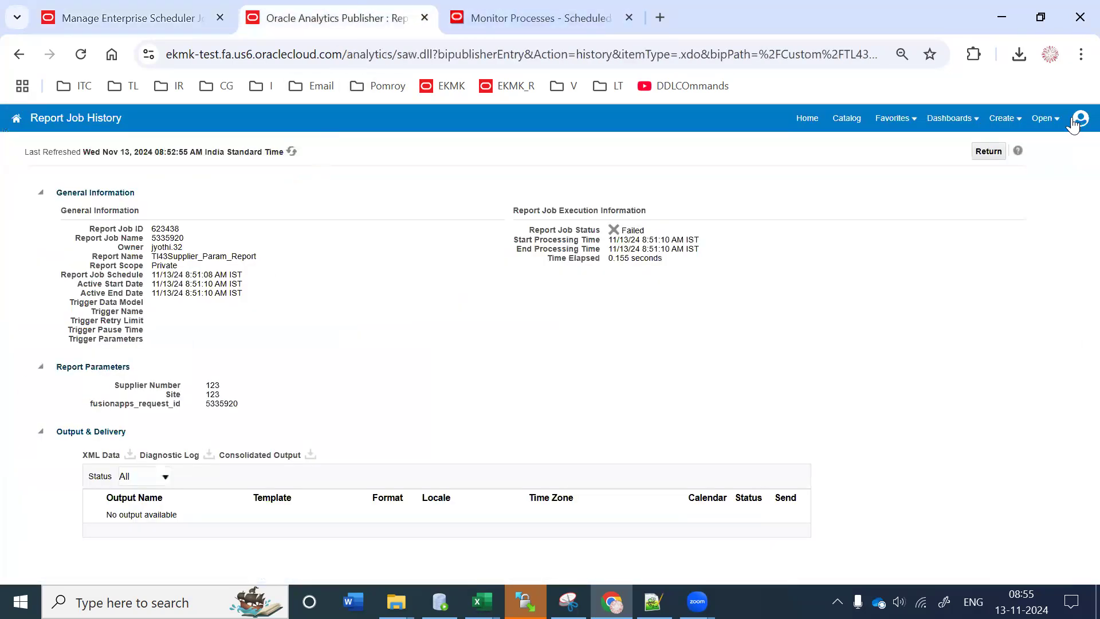
click(853, 120)
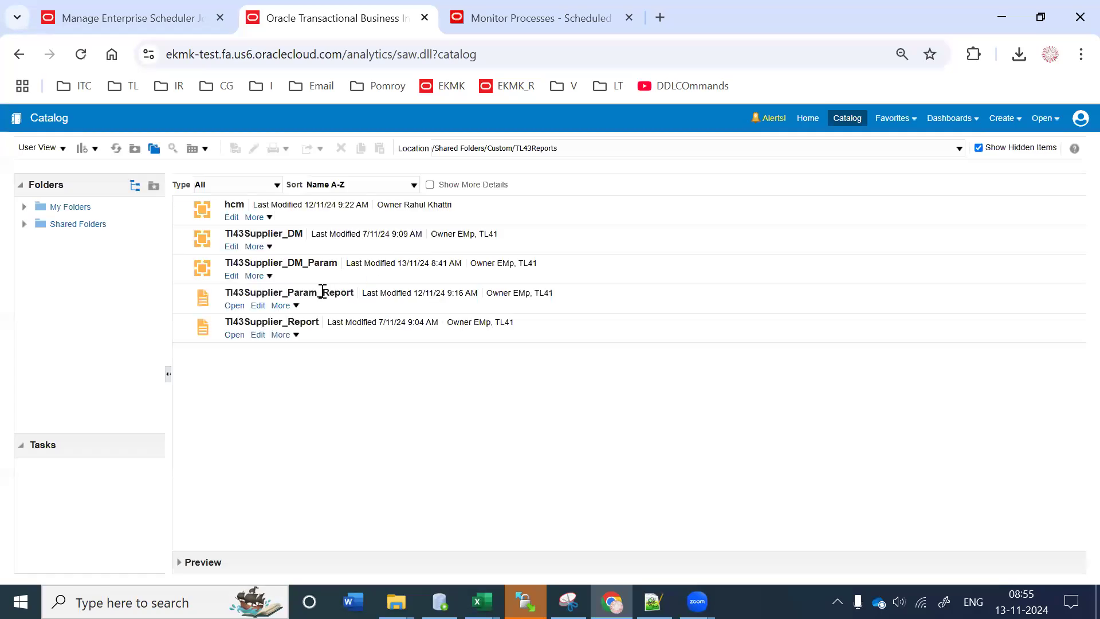
click(232, 276)
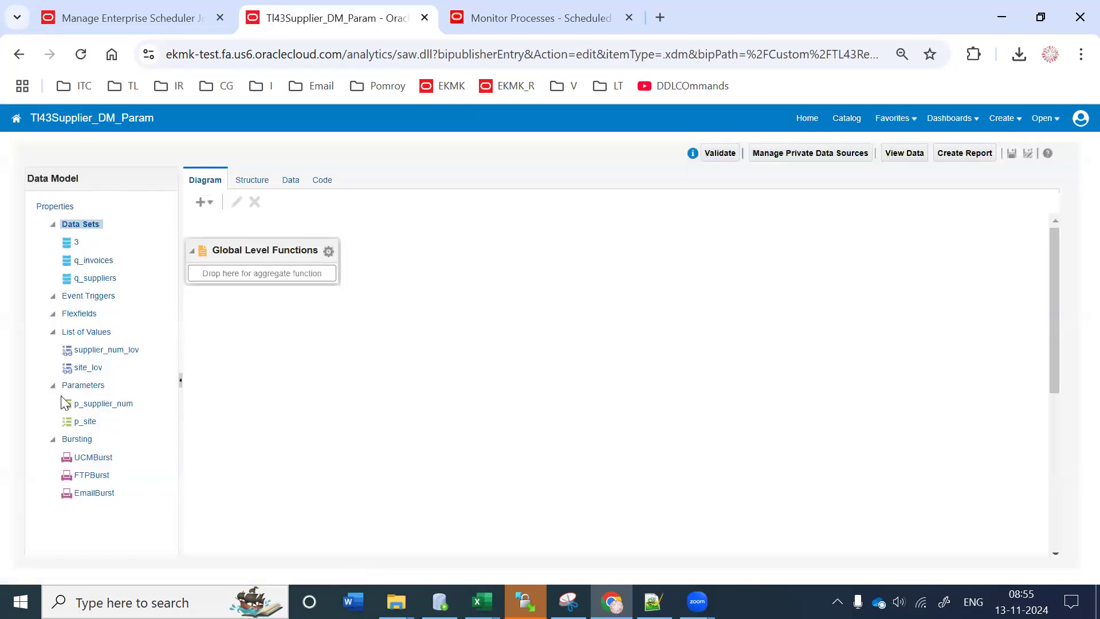
click(87, 407)
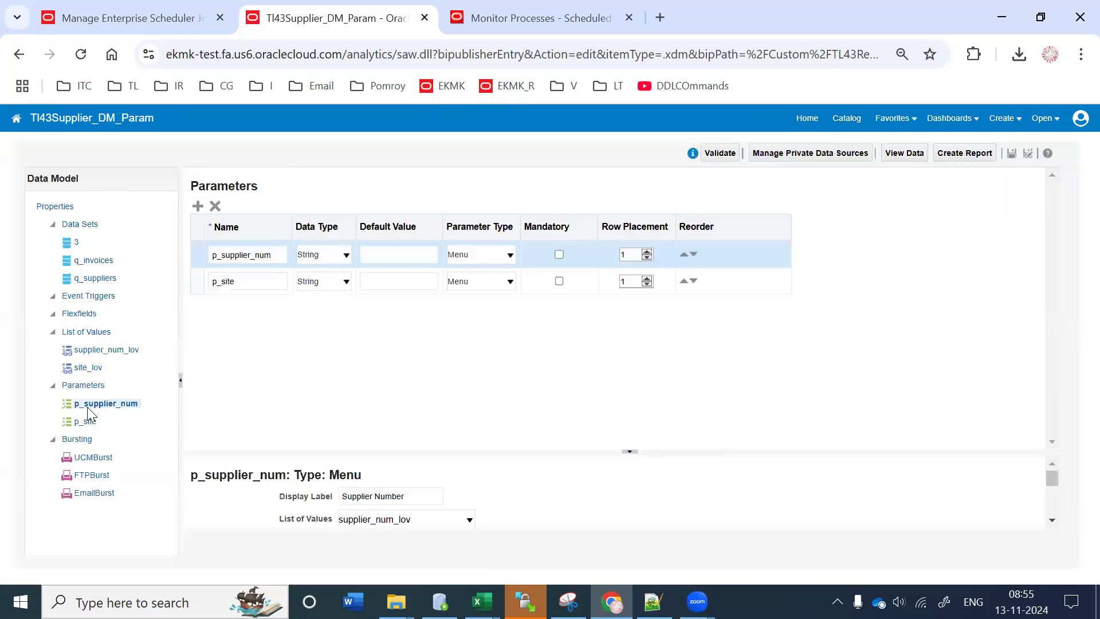
click(152, 18)
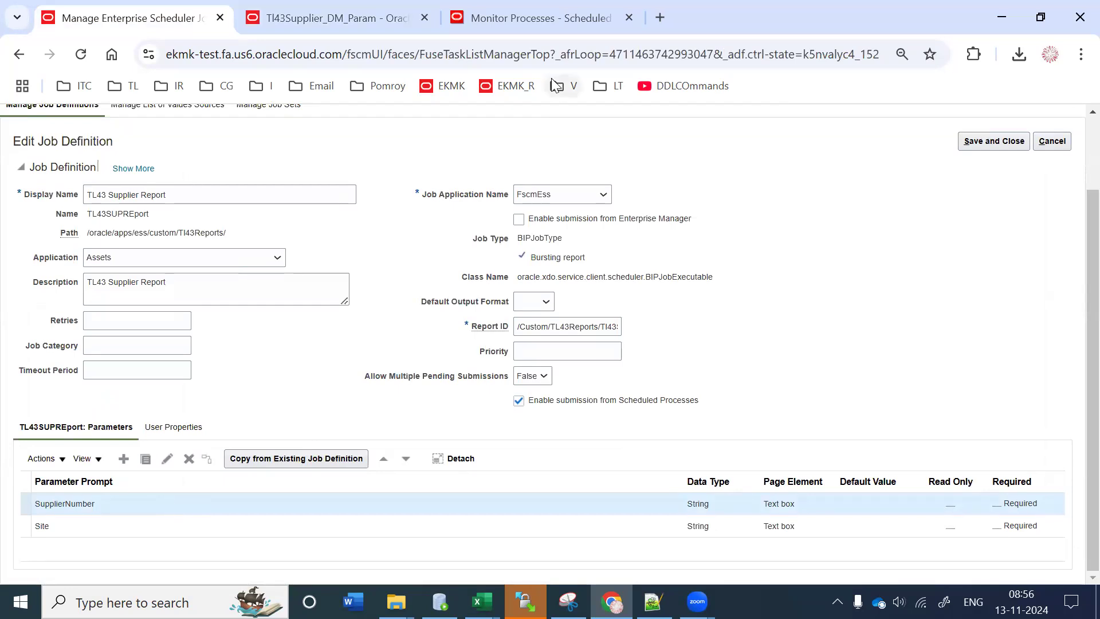
Step: Open the Bursting_UCM_Orders_TM report's job history in a new tab
click(530, 24)
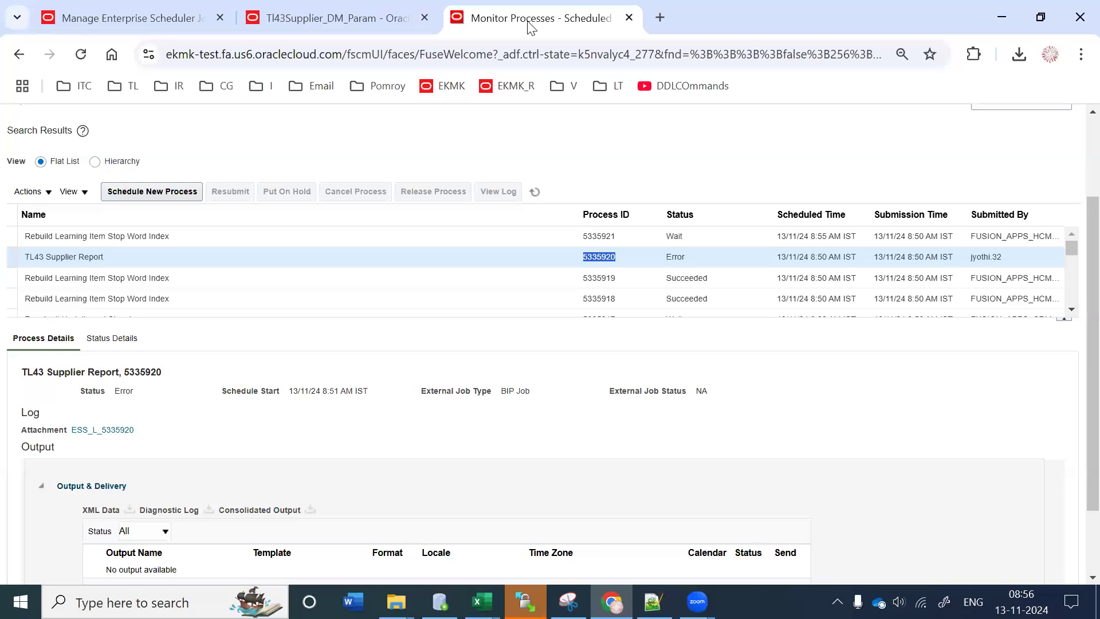
key(ctrl+t)
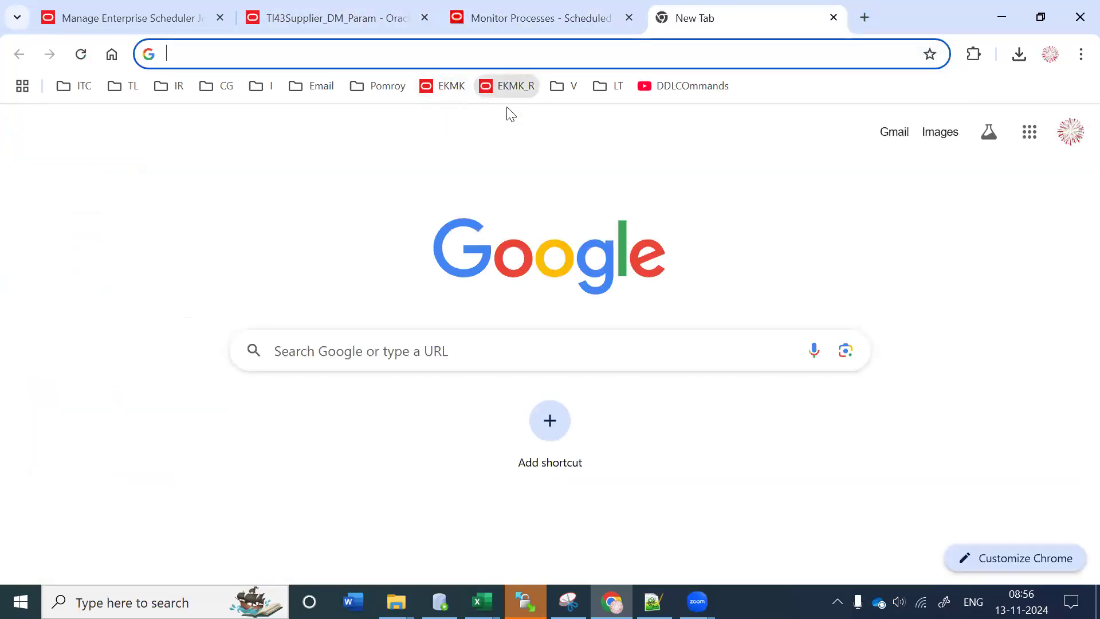
click(510, 86)
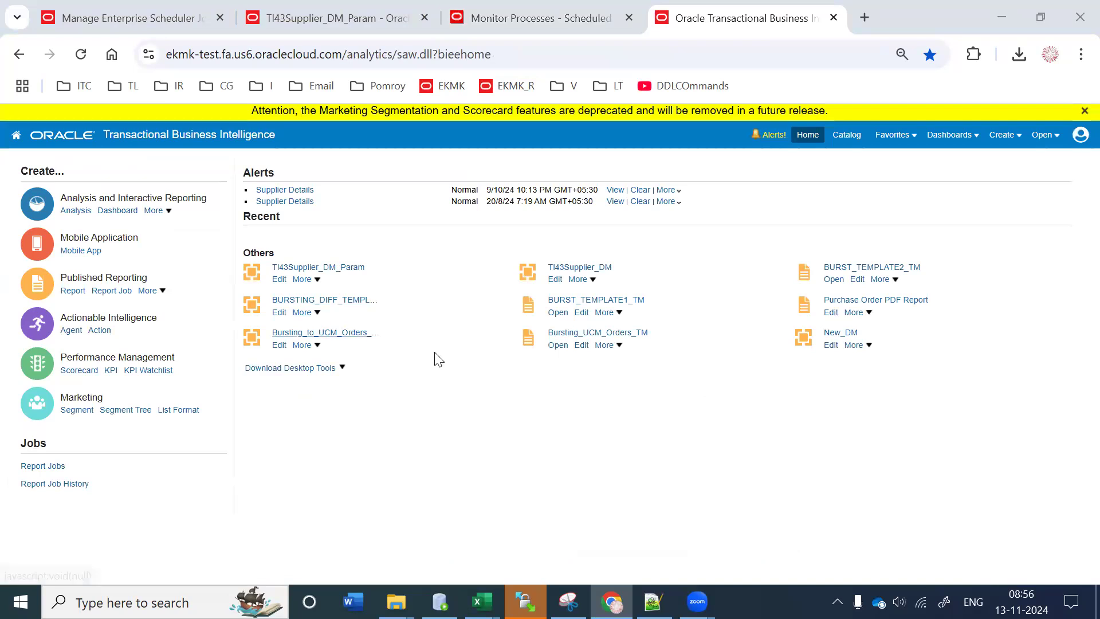
click(618, 345)
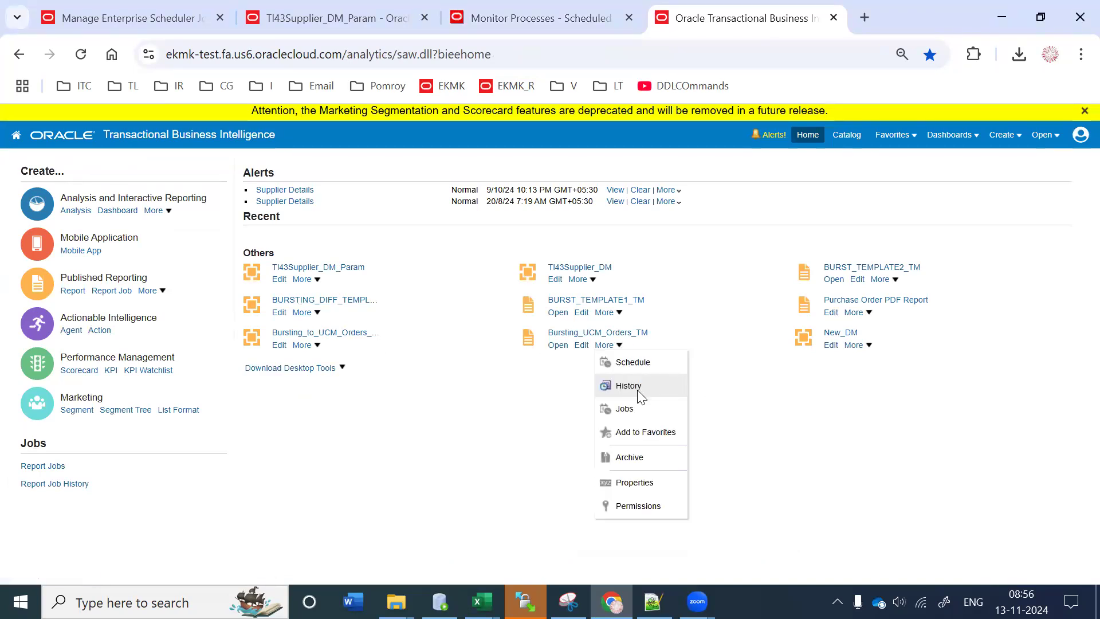
click(638, 392)
click(596, 6)
click(716, 18)
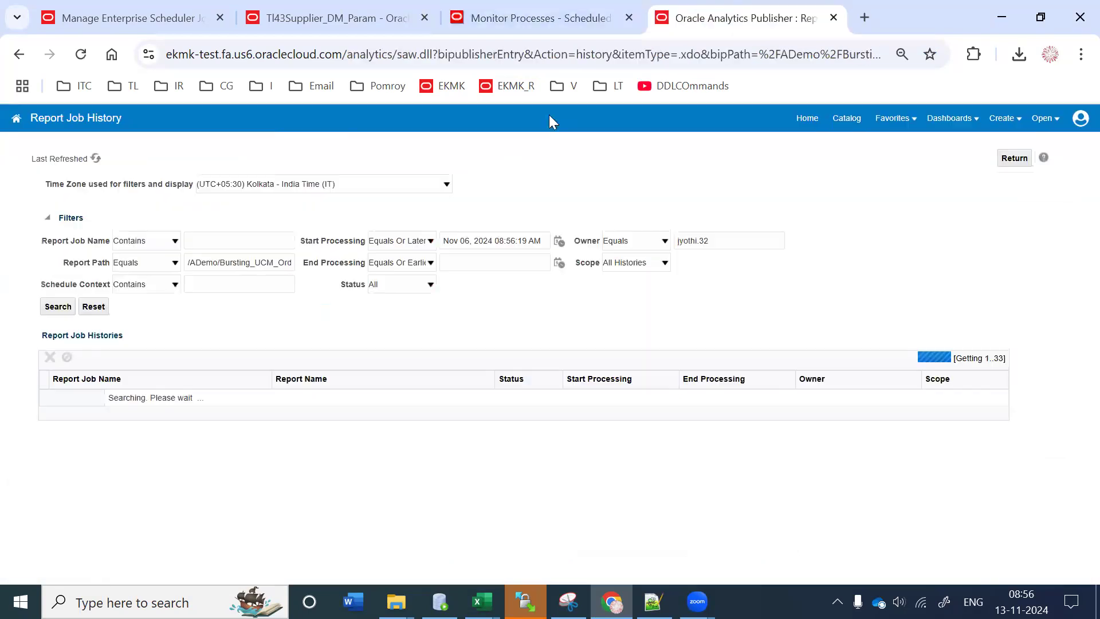
Step: Clear the Start Processing, Owner and Report Path filters
click(227, 240)
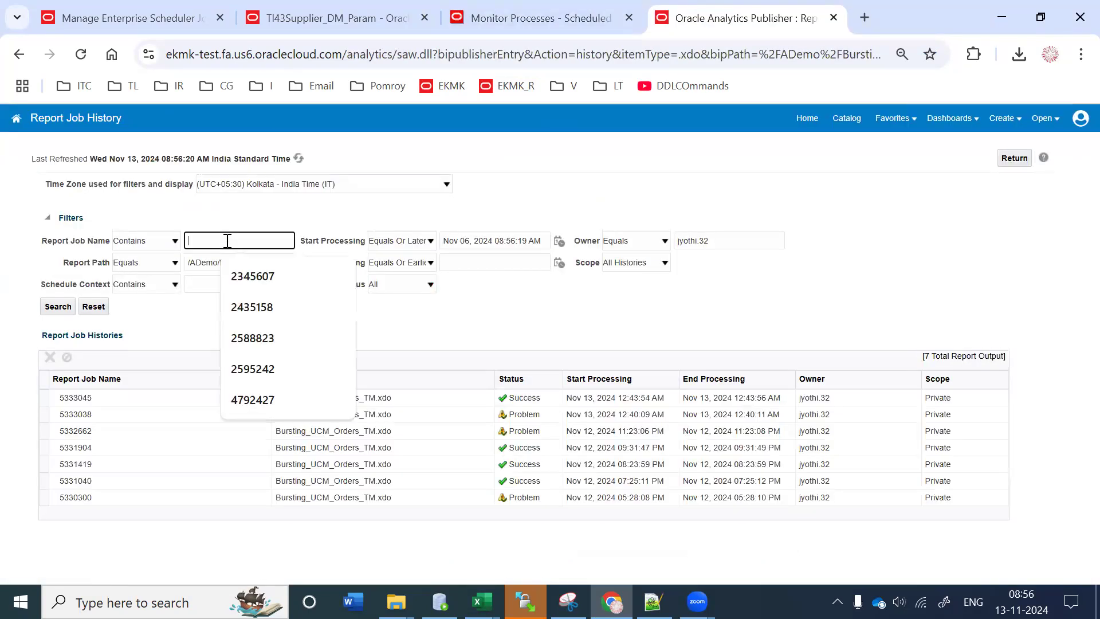
triple_click(492, 238)
key(BackSpace)
triple_click(684, 236)
key(BackSpace)
triple_click(224, 262)
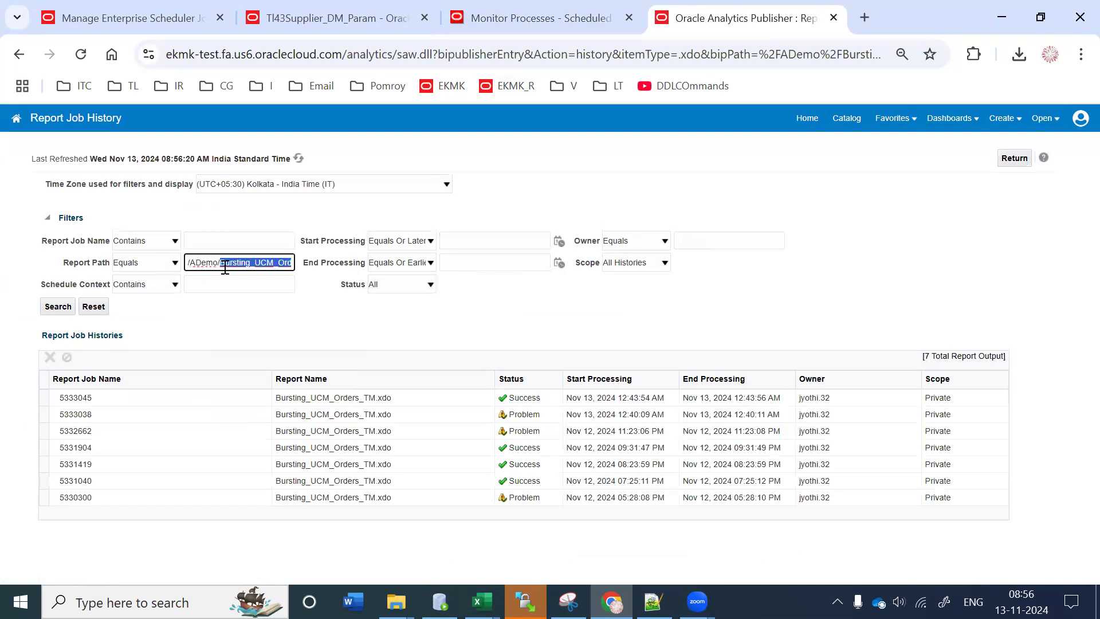
key(BackSpace)
Step: Set the Report Job Name filter to process ID 5335920
click(218, 240)
key(ctrl+v)
key(ctrl+a)
key(BackSpace)
click(538, 18)
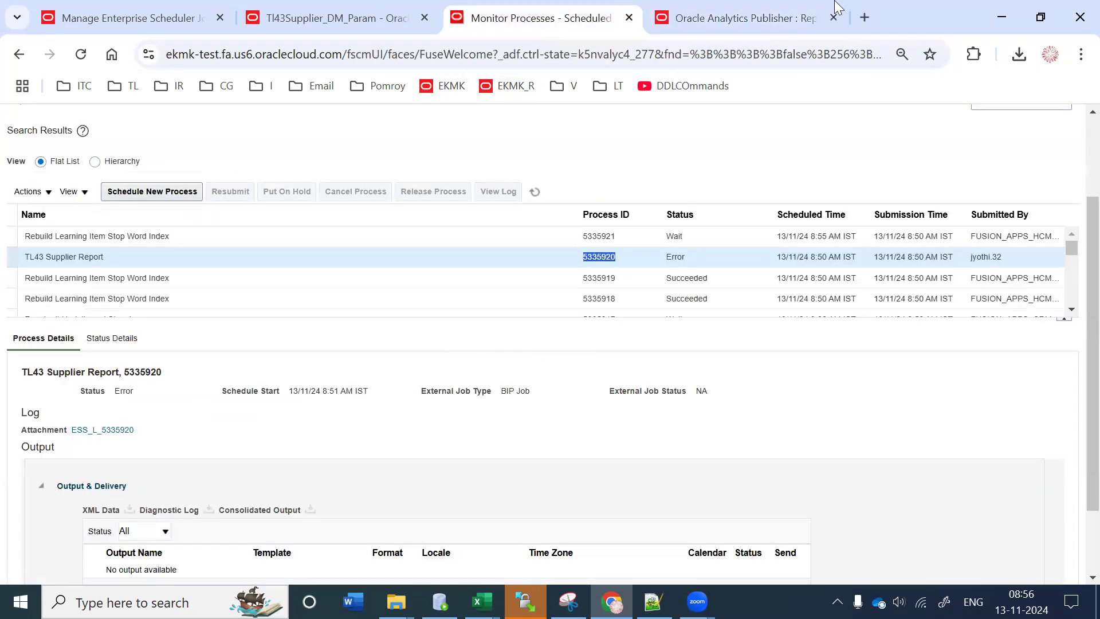
click(738, 8)
text(5335920)
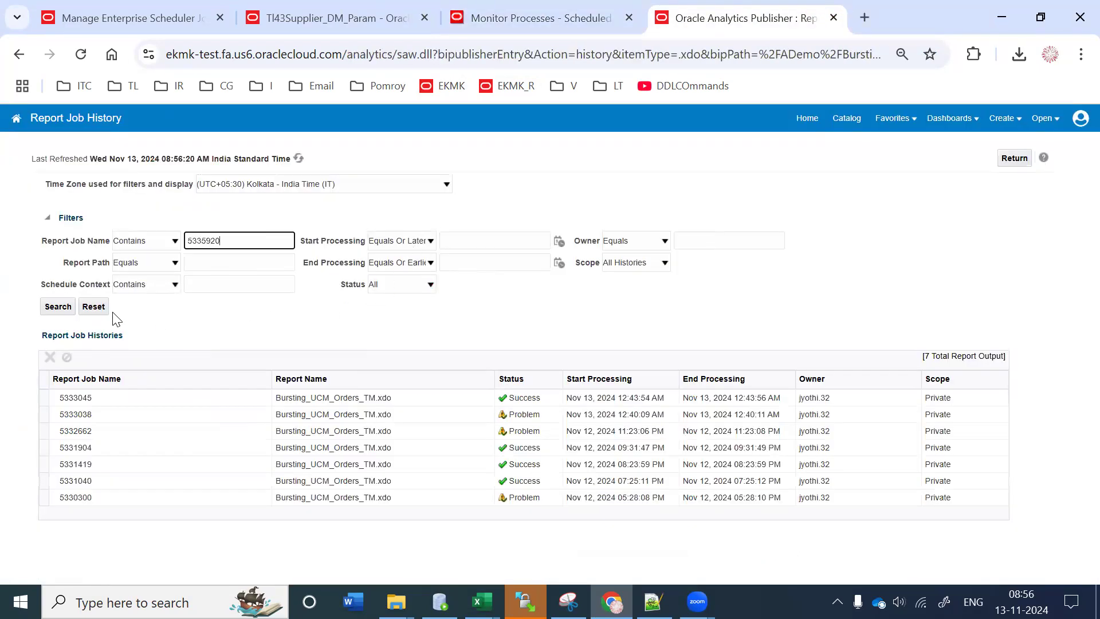
Step: Search the job history, open failed job 5335920 and check its Supplier Number and Site values
click(59, 307)
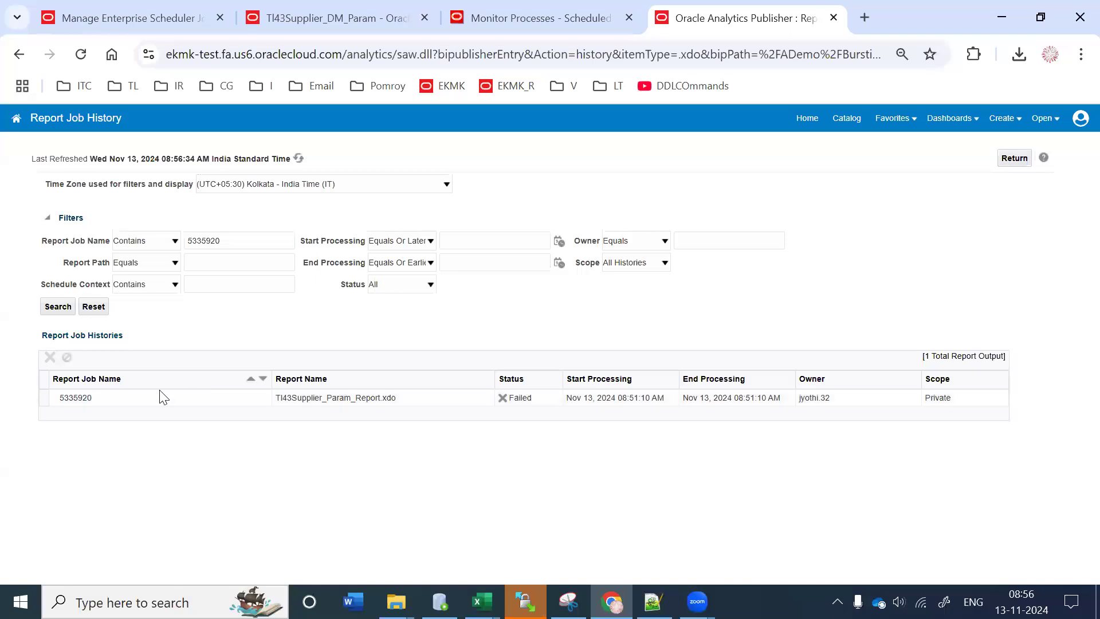
click(63, 397)
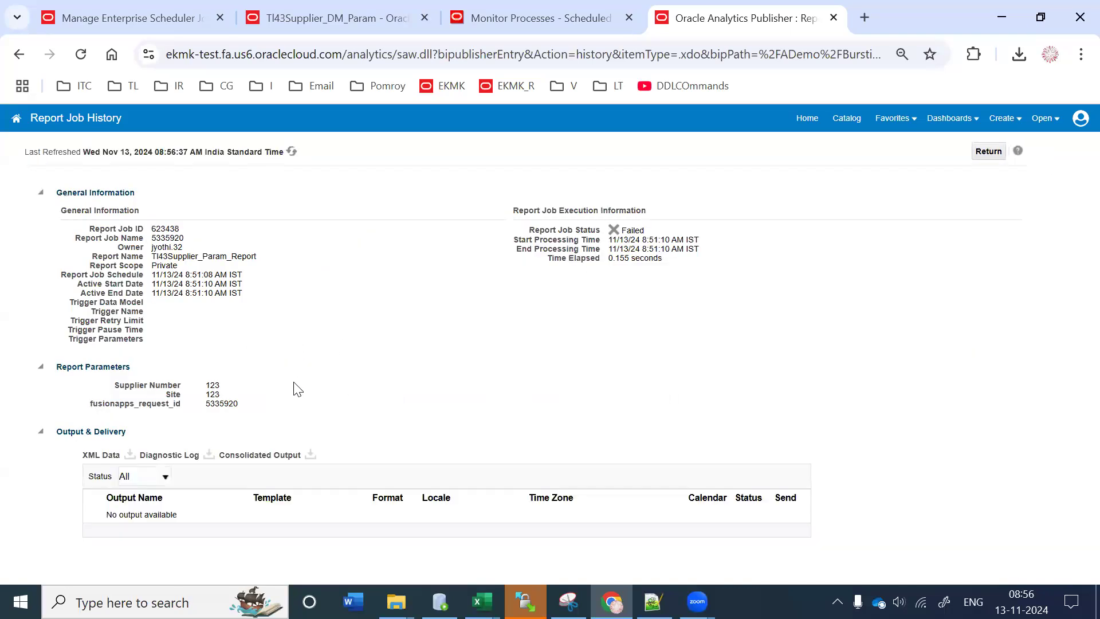
drag(206, 383, 215, 385)
double_click(225, 395)
Step: Compare the Tl43Supplier_DM_Param data model parameters, including p_site's settings, with the job definition's parameters
click(316, 12)
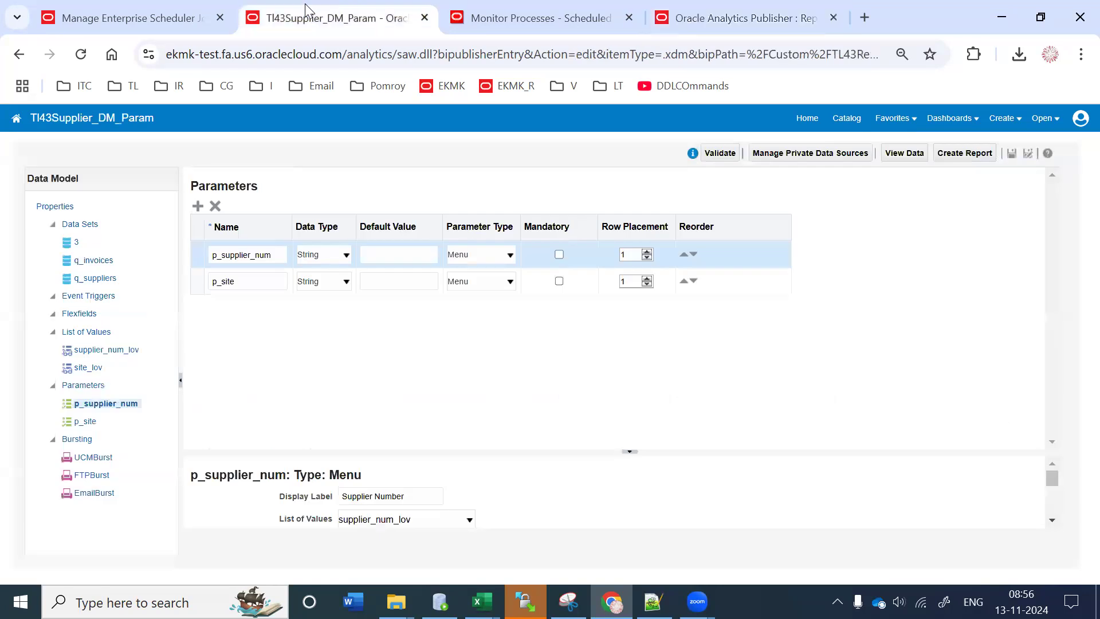
click(148, 8)
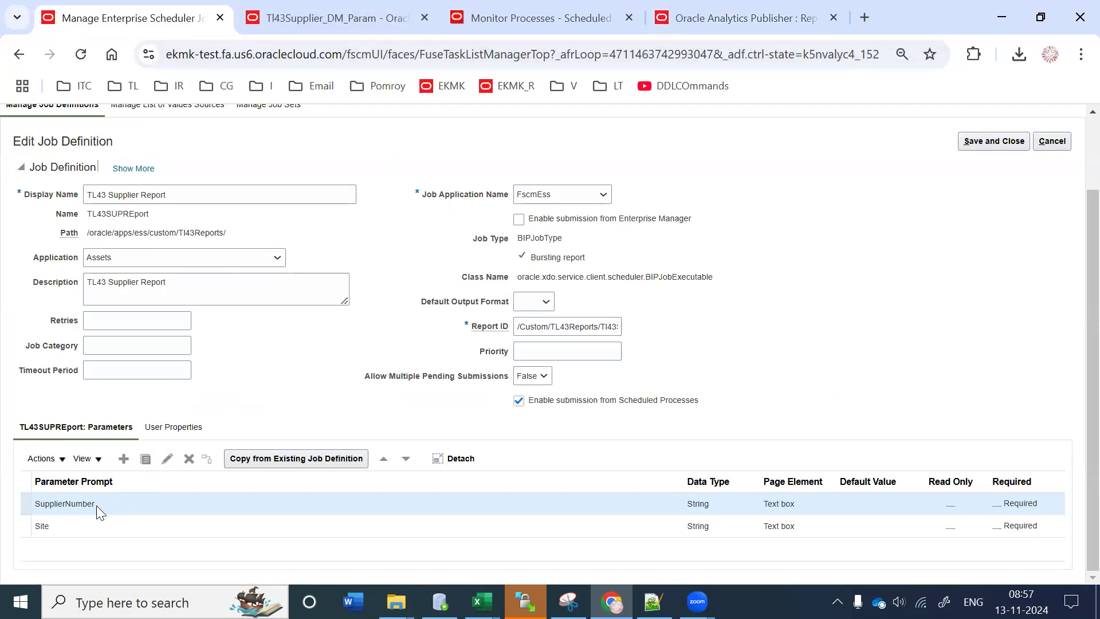
click(334, 27)
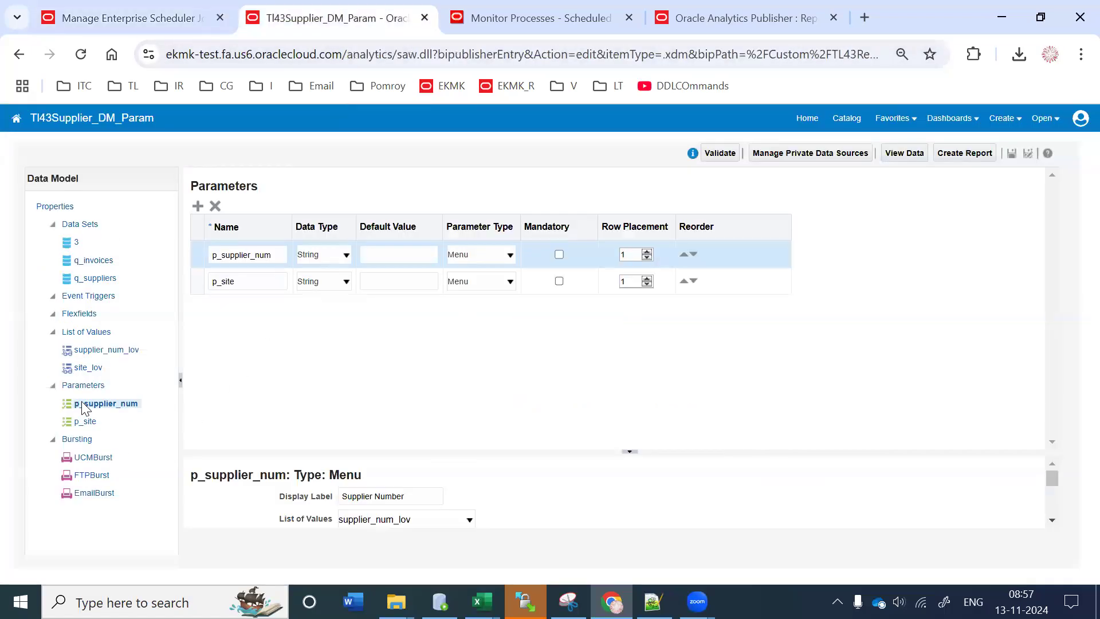
click(115, 17)
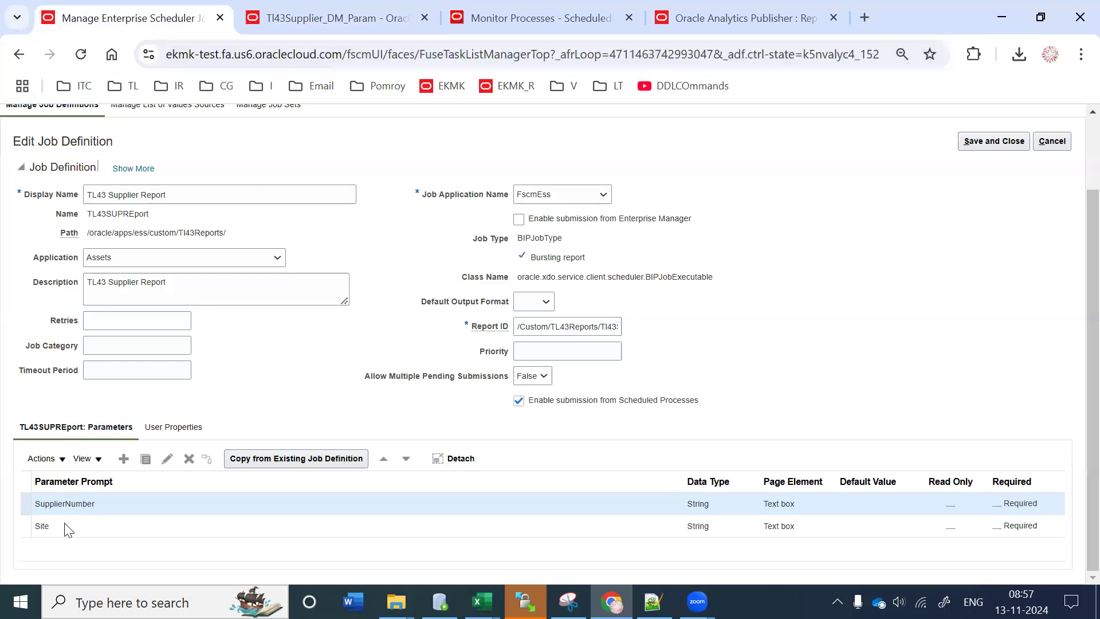
click(355, 20)
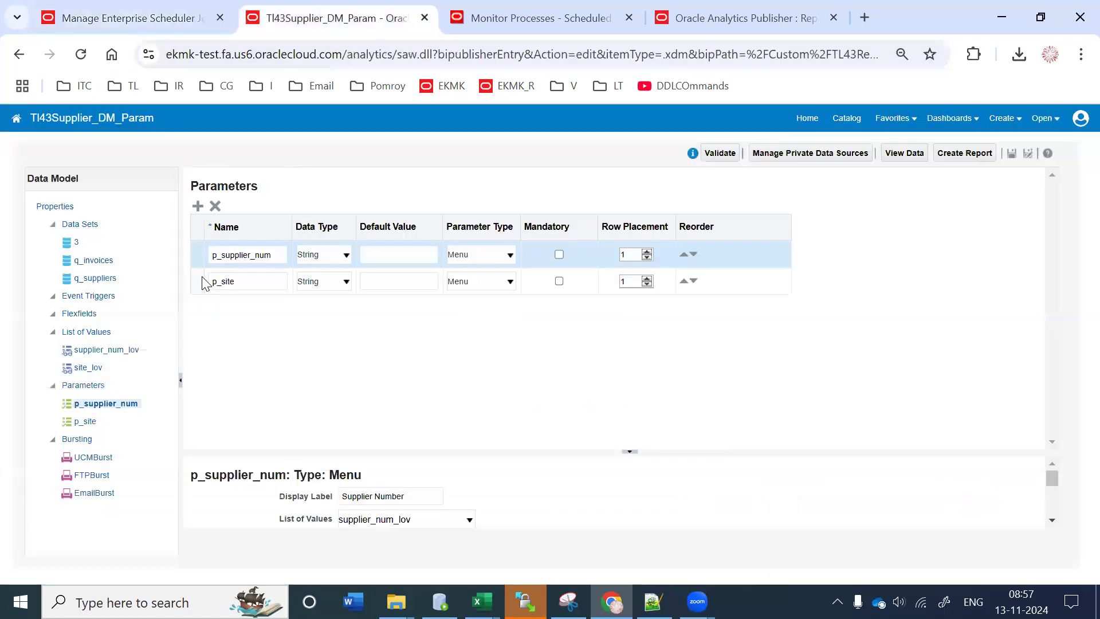
click(87, 421)
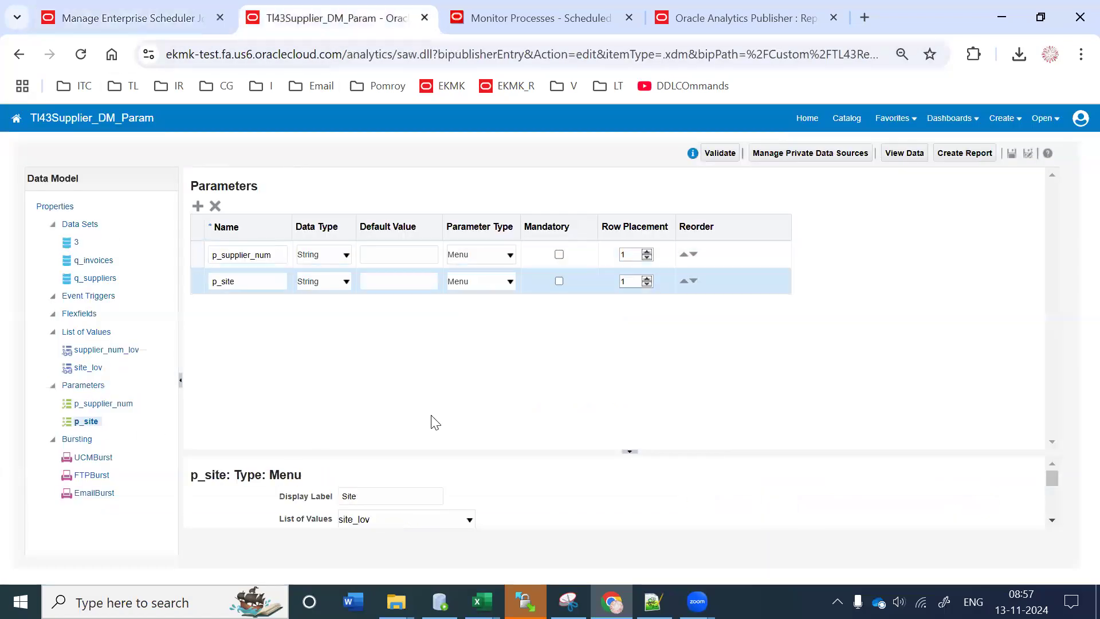
click(147, 15)
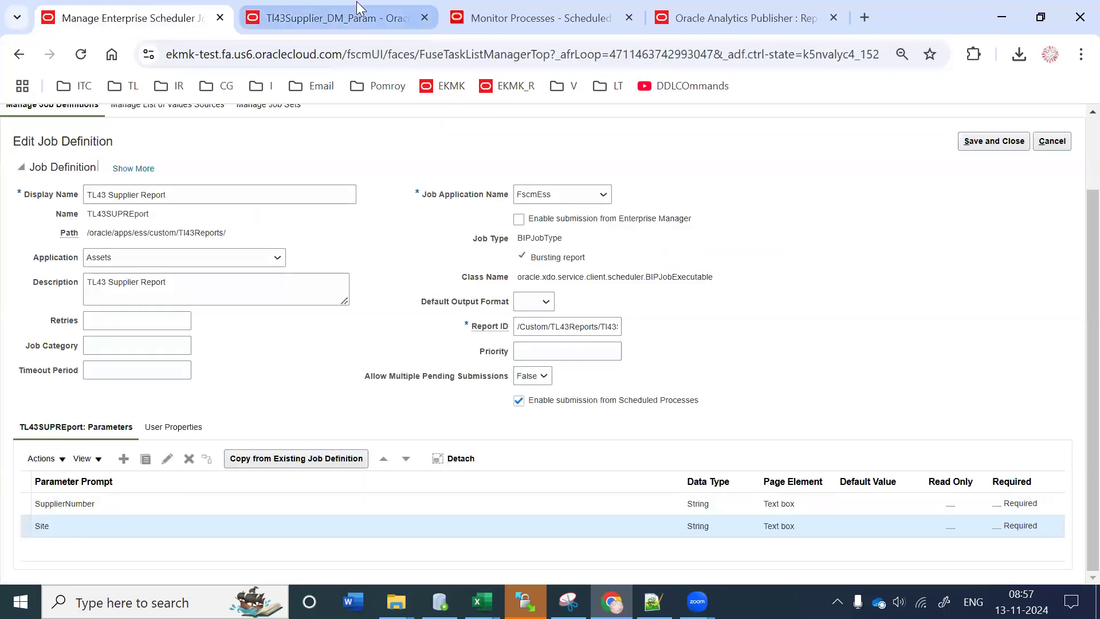
click(356, 17)
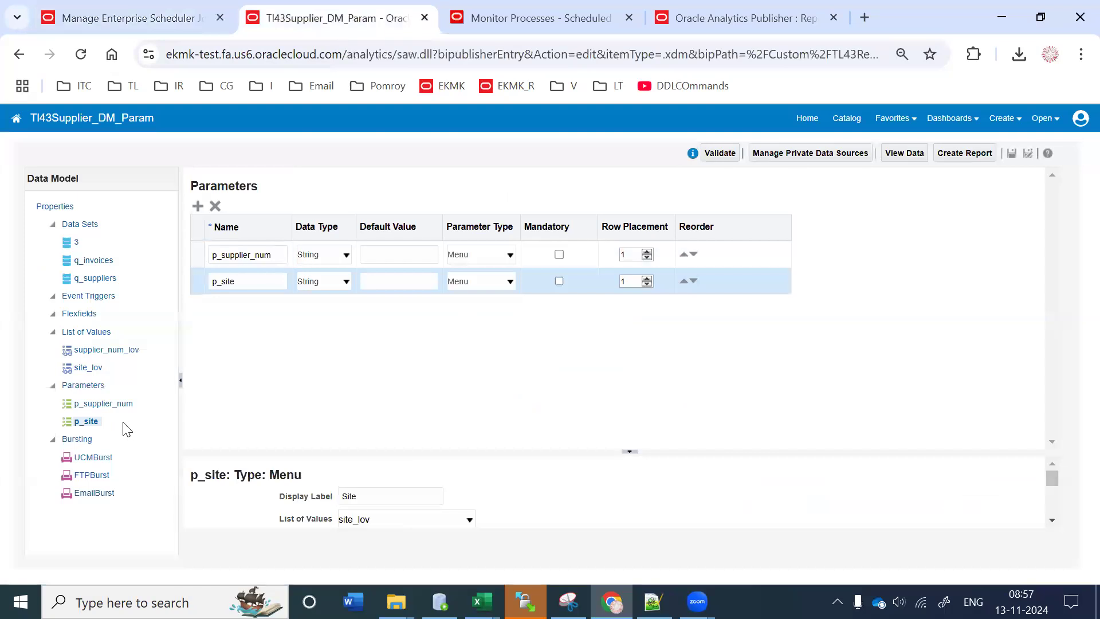
click(102, 10)
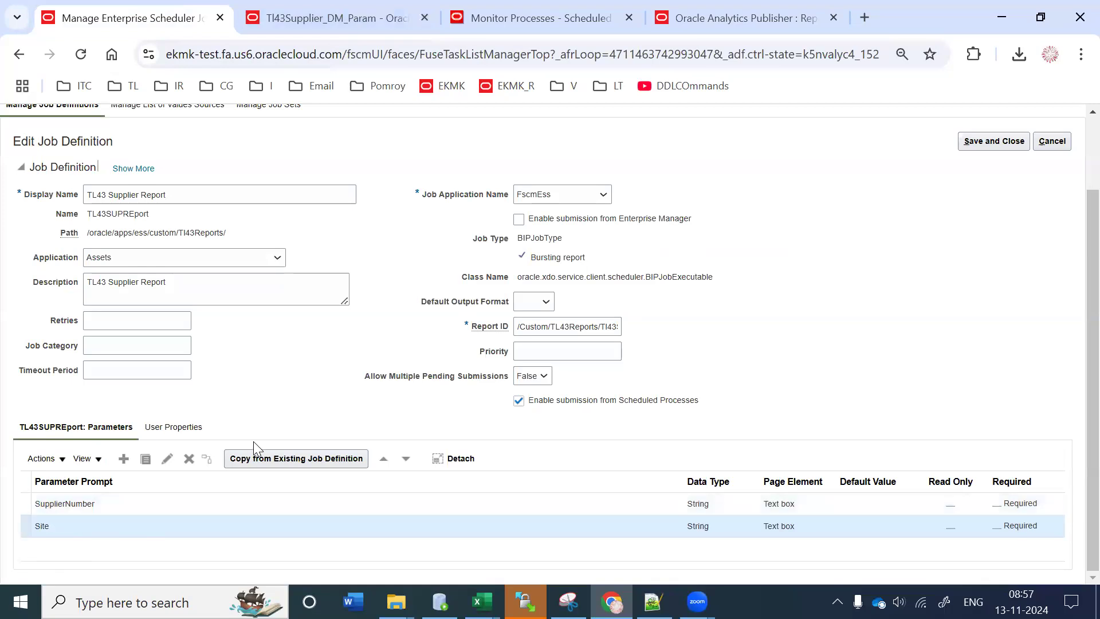
click(302, 10)
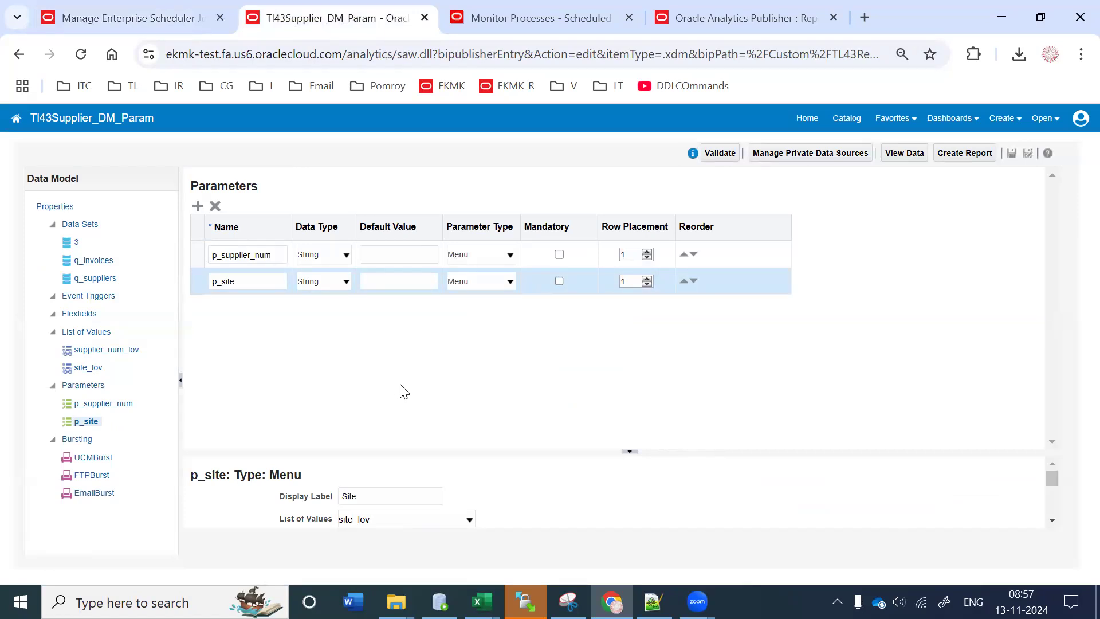
click(212, 9)
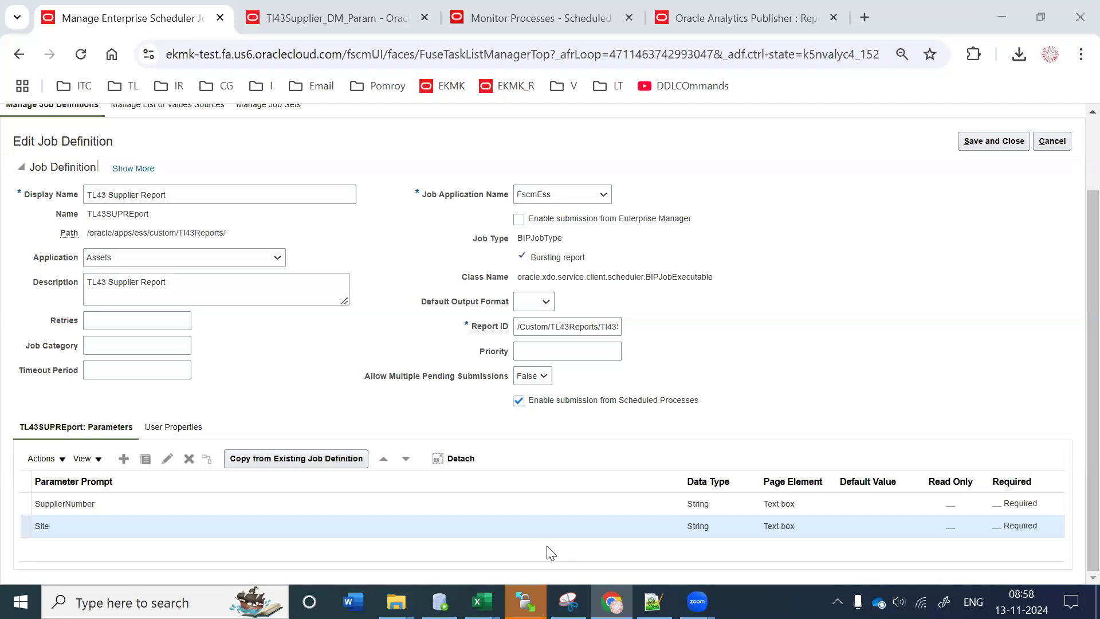
Step: Select the SupplierNumber parameter row in the job definition, then move to the analytics tab
click(172, 506)
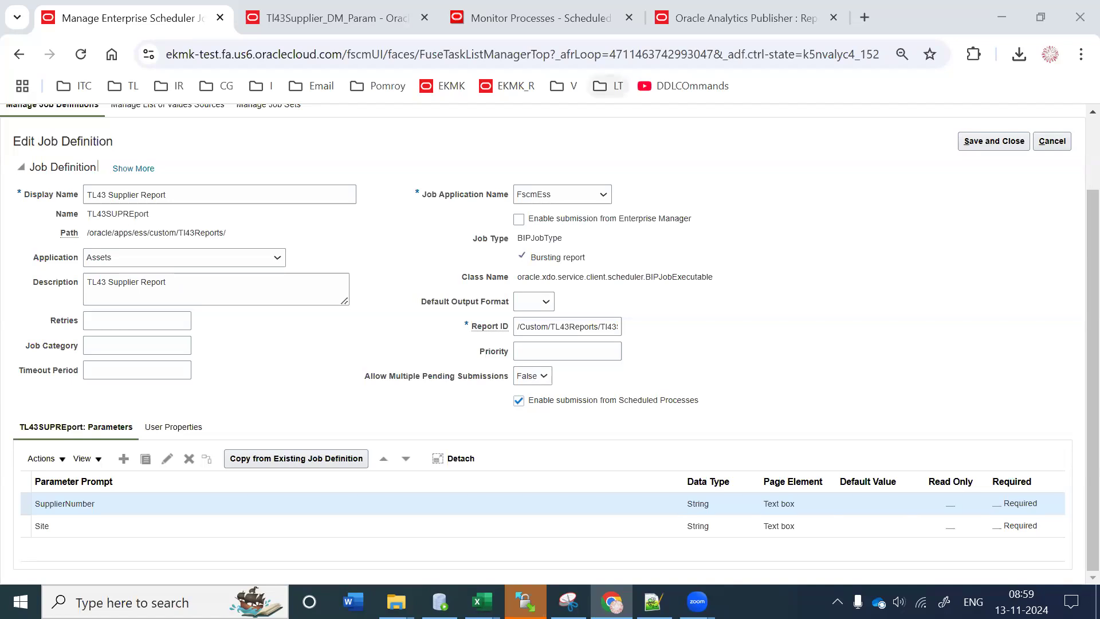
mouse_move(396, 602)
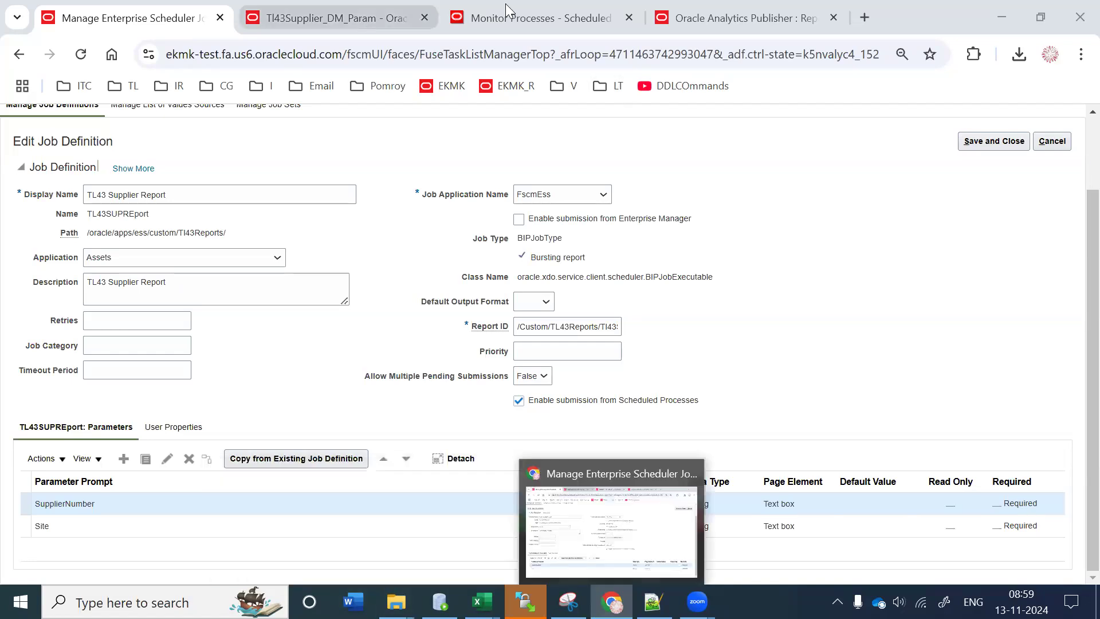
key(ctrl+Tab)
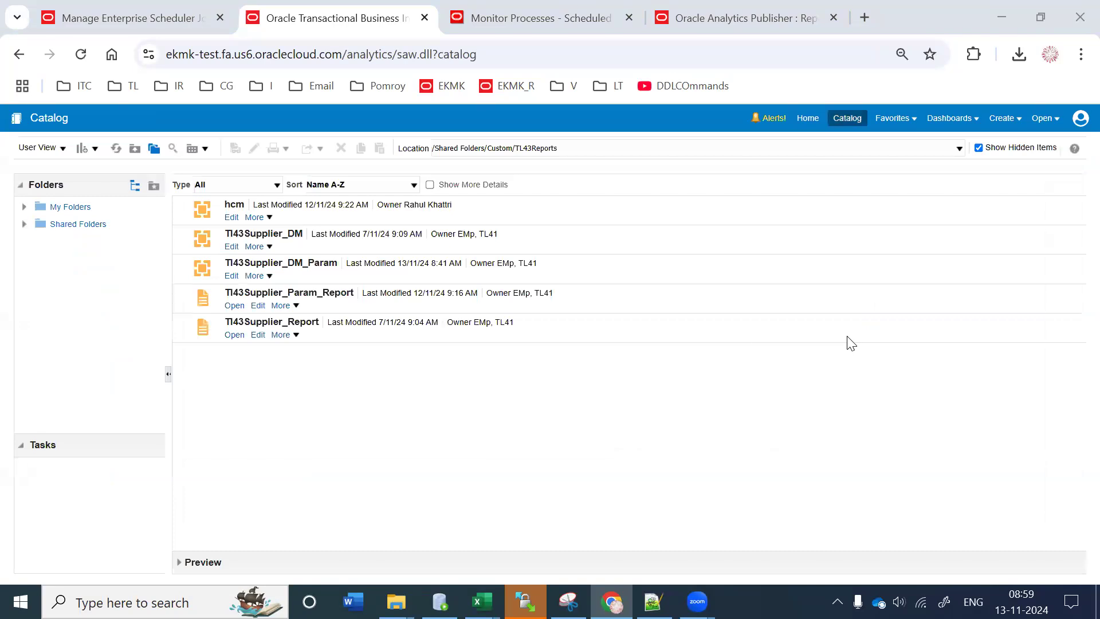
Step: View Tl43Supplier_Param_Report's run history, select failed run 5335920, and return to the job definition
click(510, 308)
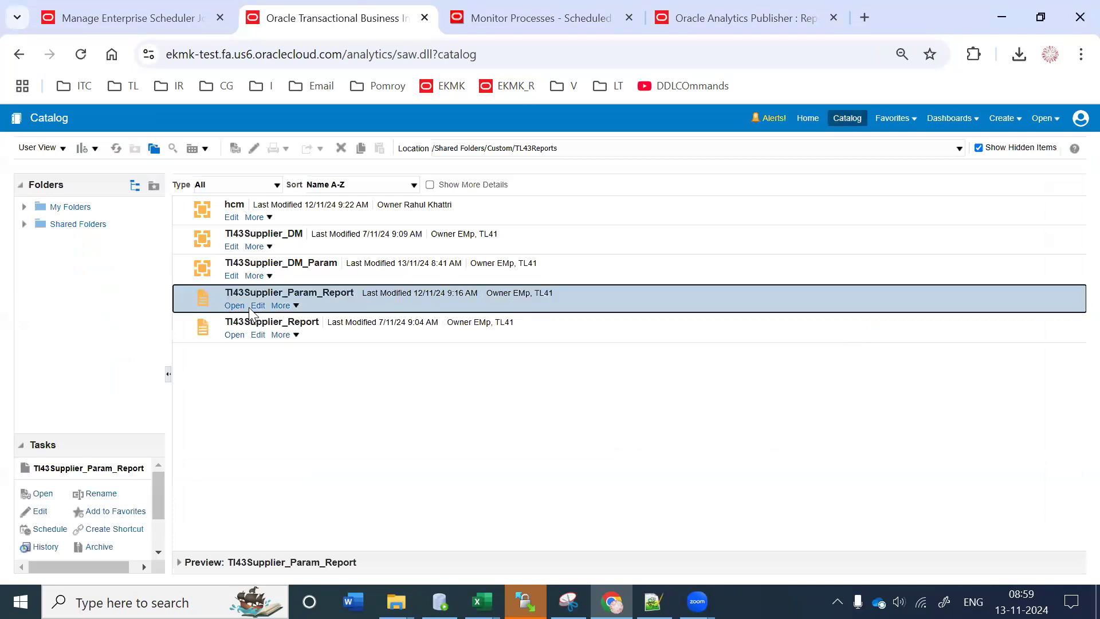
click(292, 308)
click(306, 346)
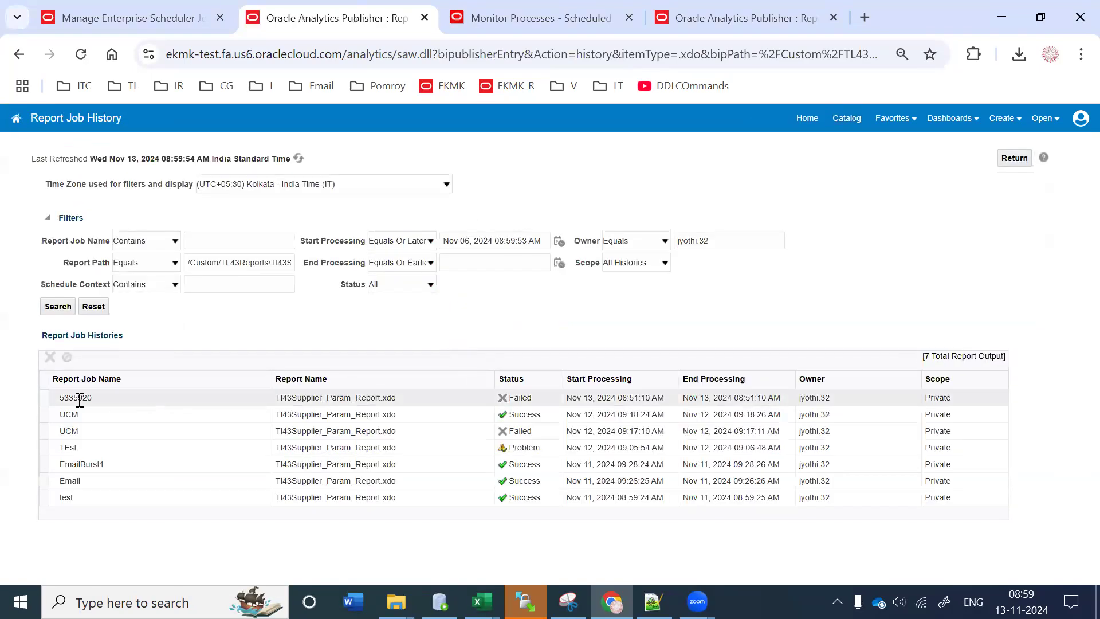
click(342, 397)
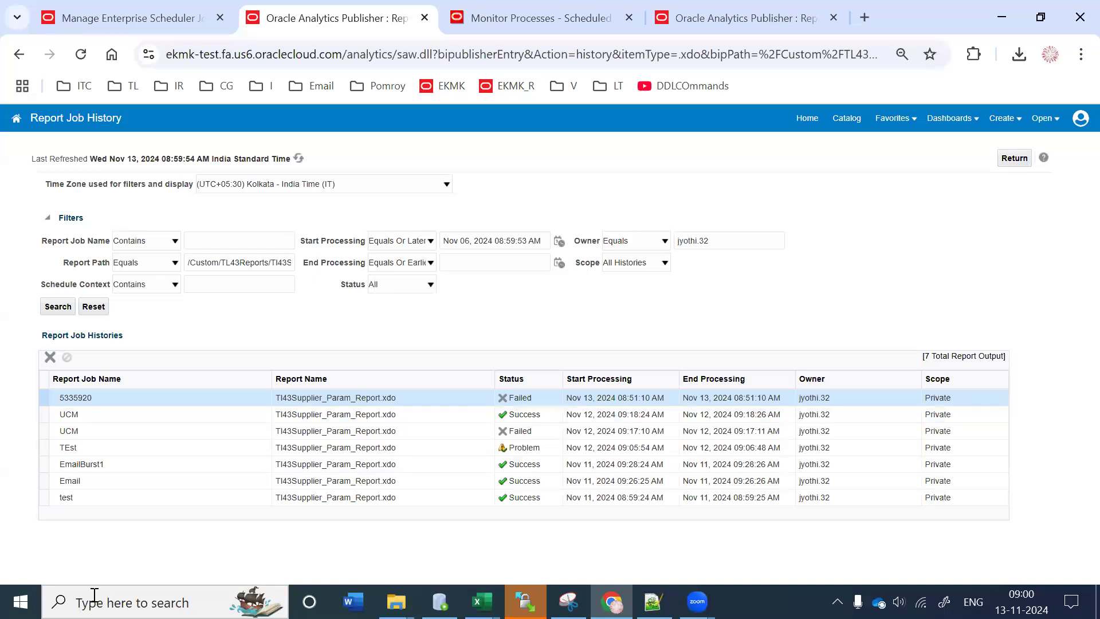
click(139, 18)
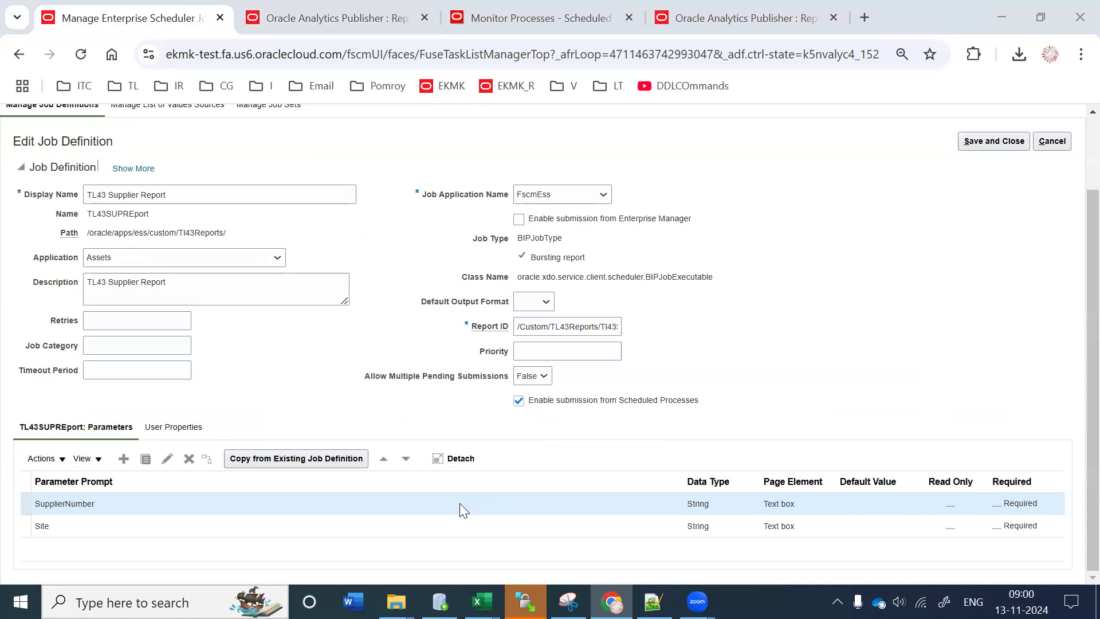
Step: Scroll to the top of the job definition and load the analytics home page in the second tab
scroll(1073, 321, up, 2)
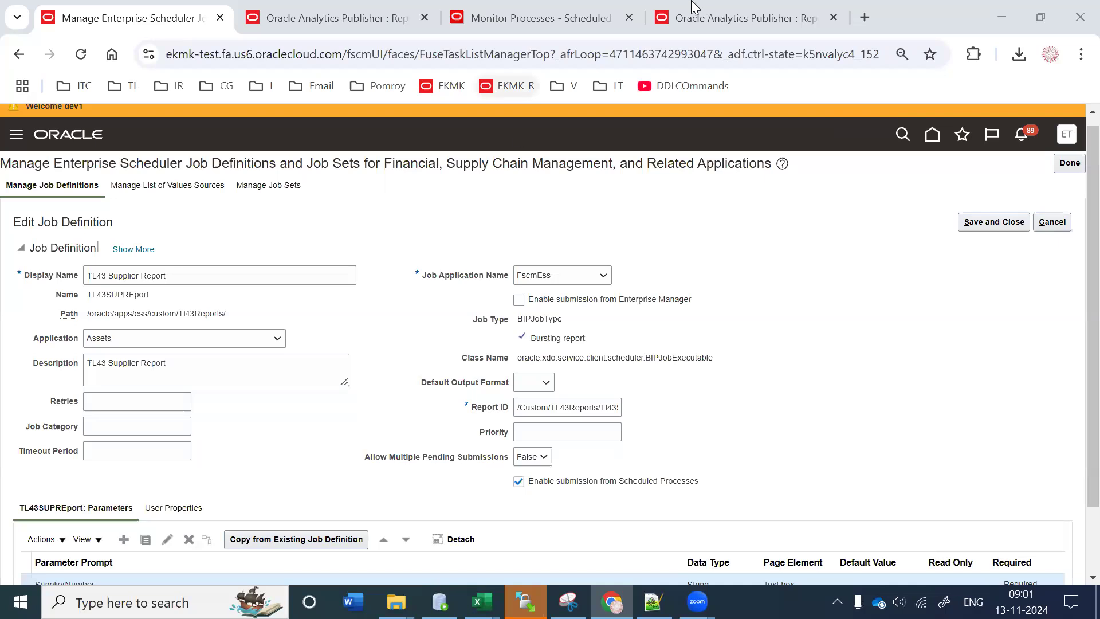
key(ctrl+Tab)
click(847, 119)
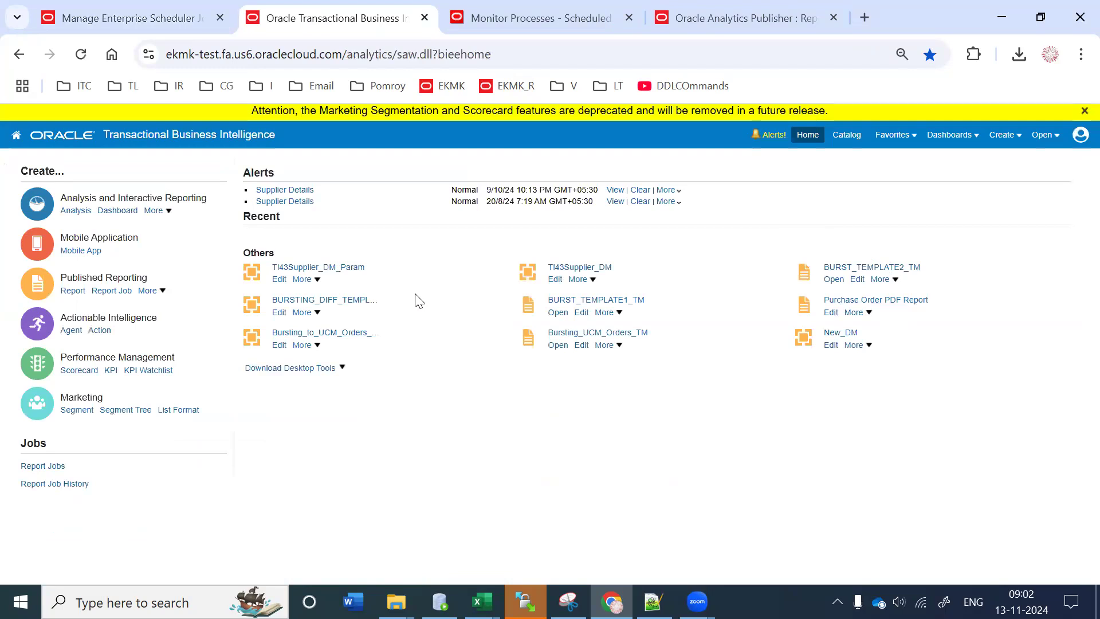
Step: Open the report job history and clear the Report Path, Owner and Start Processing filters
click(870, 319)
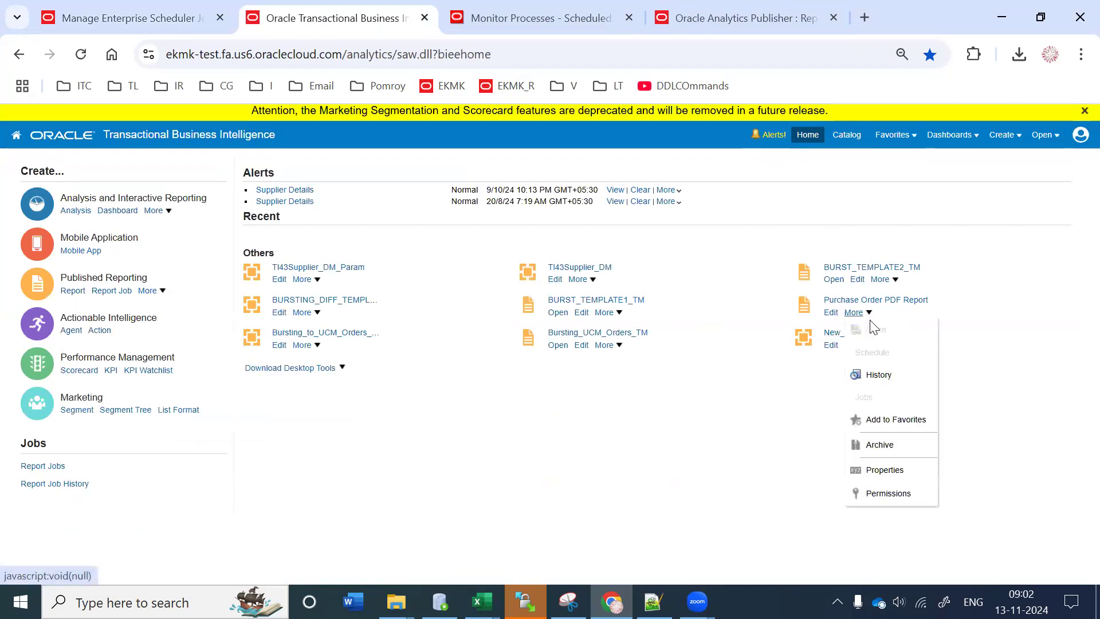
click(883, 374)
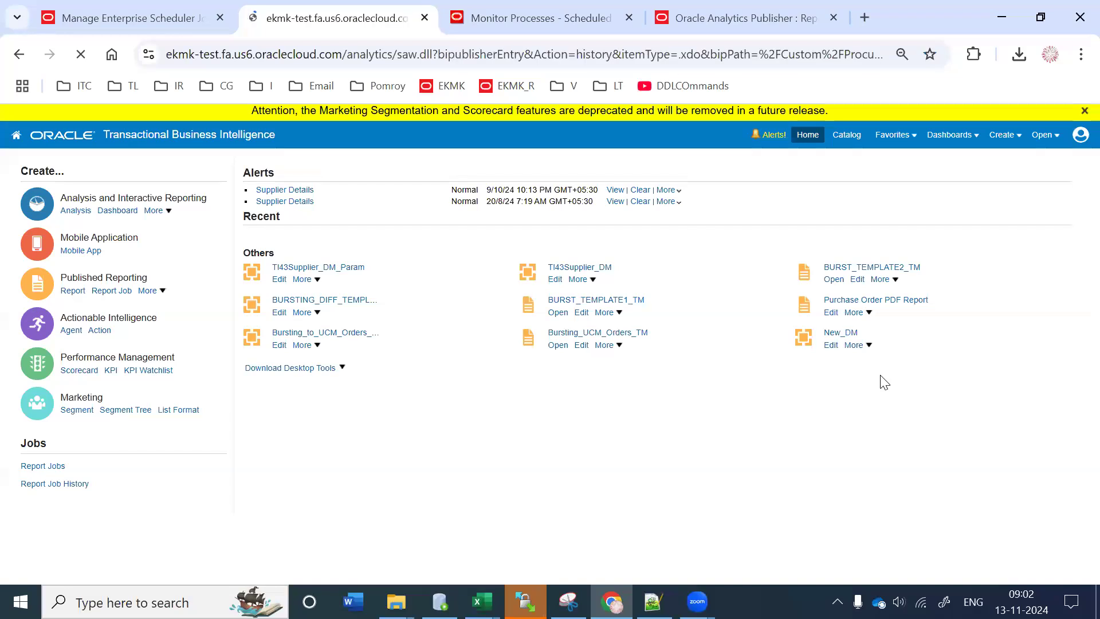
click(251, 258)
key(ctrl+a)
key(BackSpace)
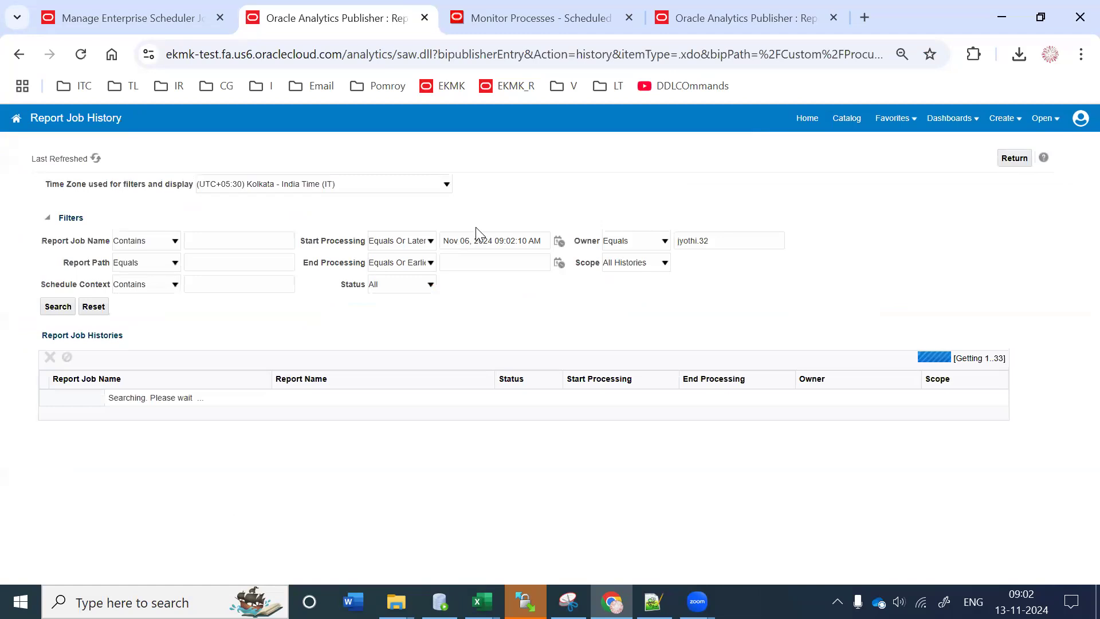
triple_click(481, 240)
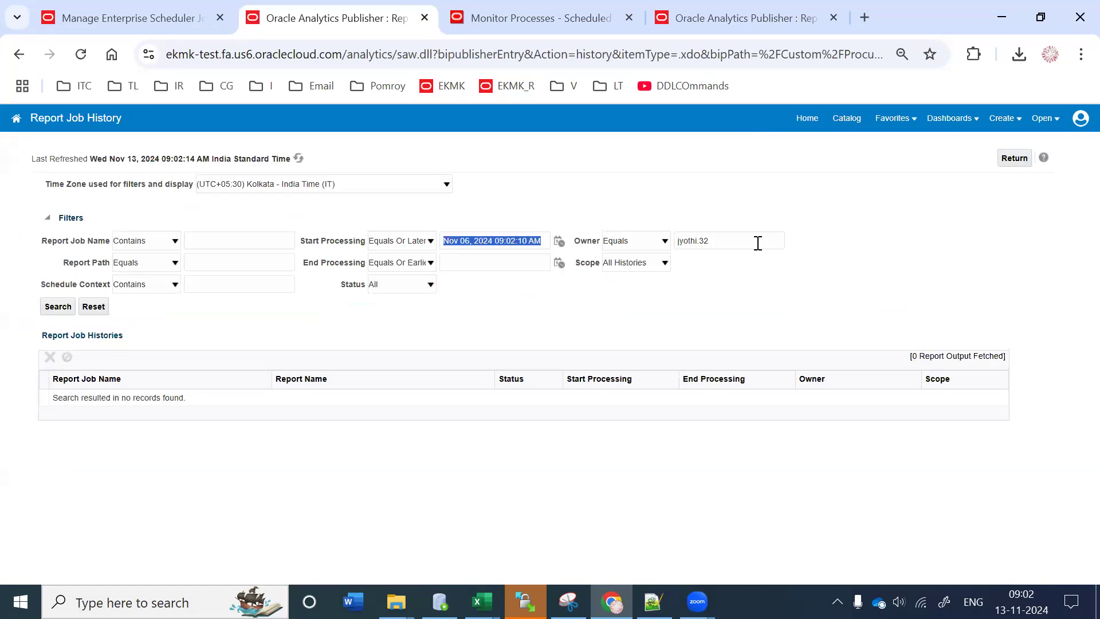
triple_click(757, 243)
key(BackSpace)
triple_click(464, 240)
key(BackSpace)
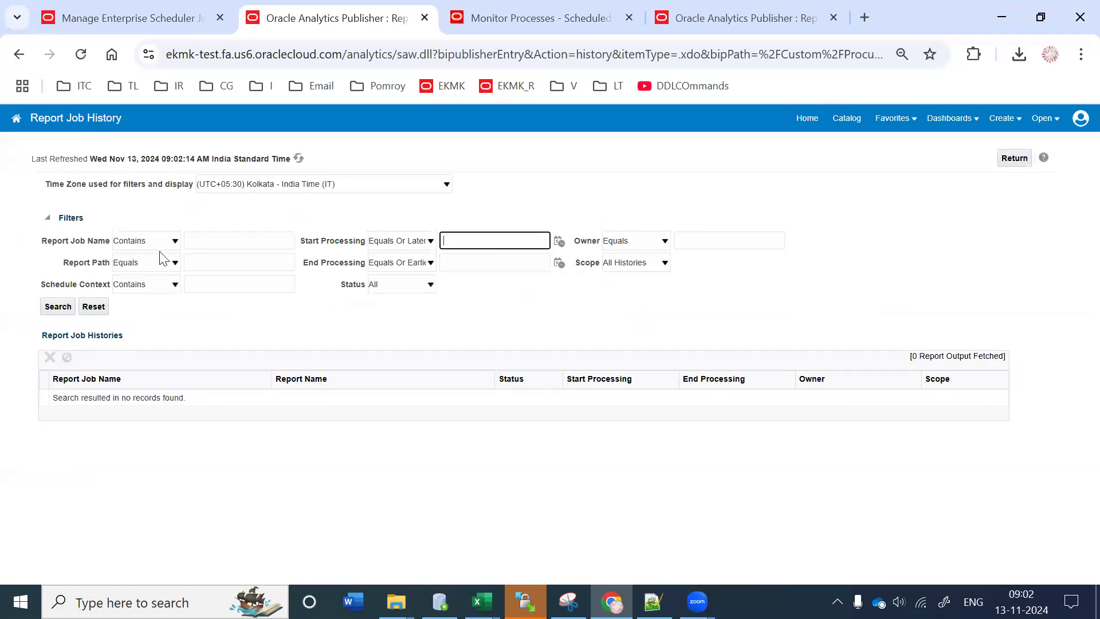
Step: Search the history for Report Job Name 2345607, then go back to the scheduler job definition
click(206, 239)
click(270, 266)
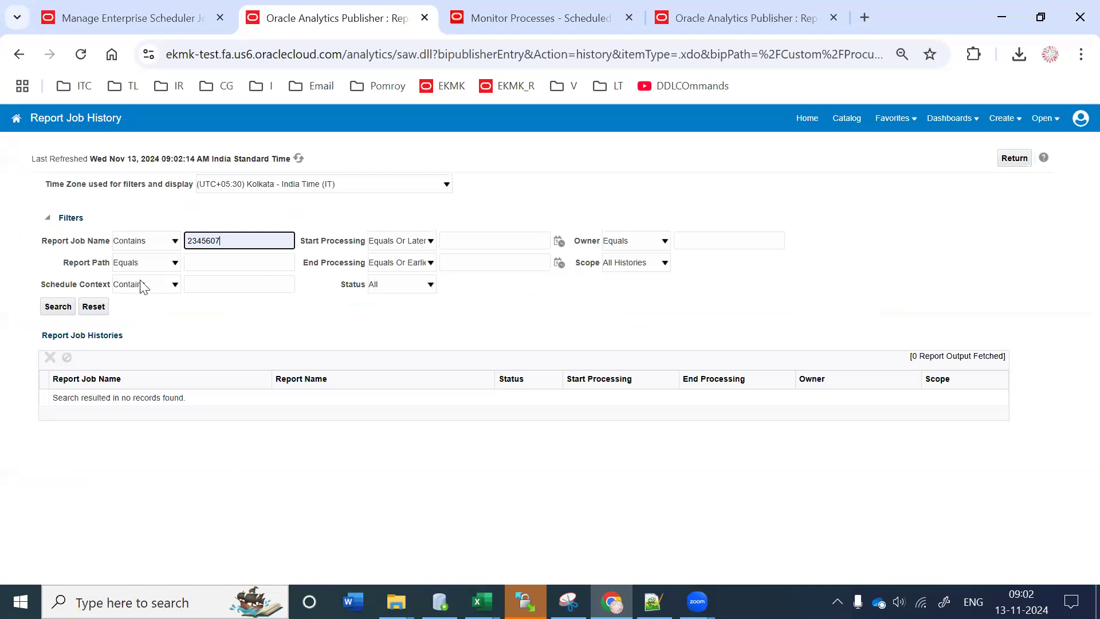
click(57, 306)
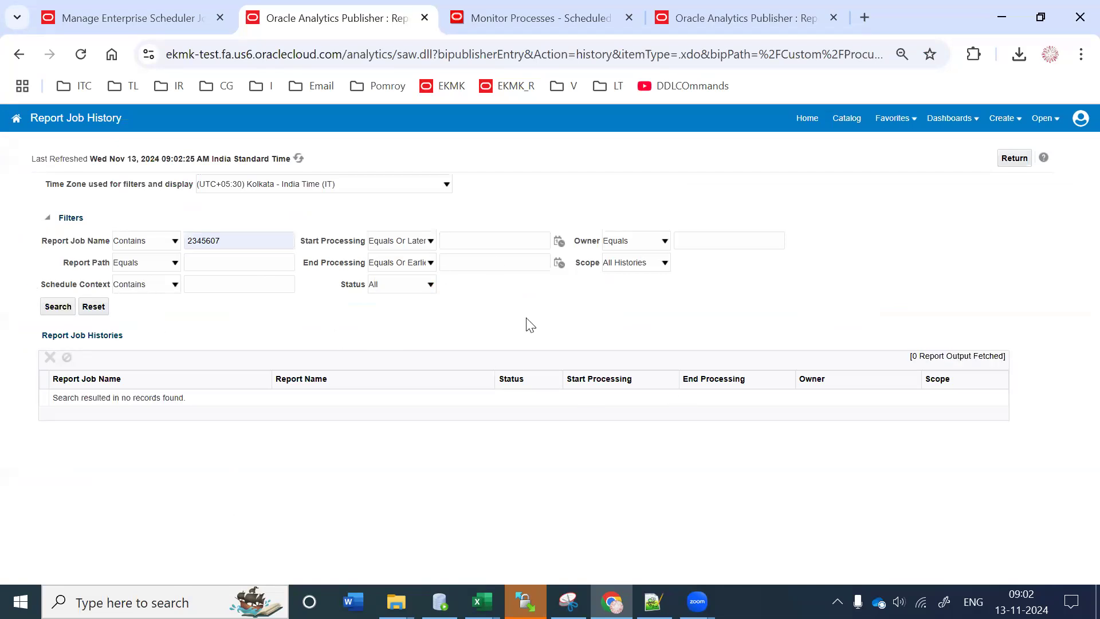
click(95, 7)
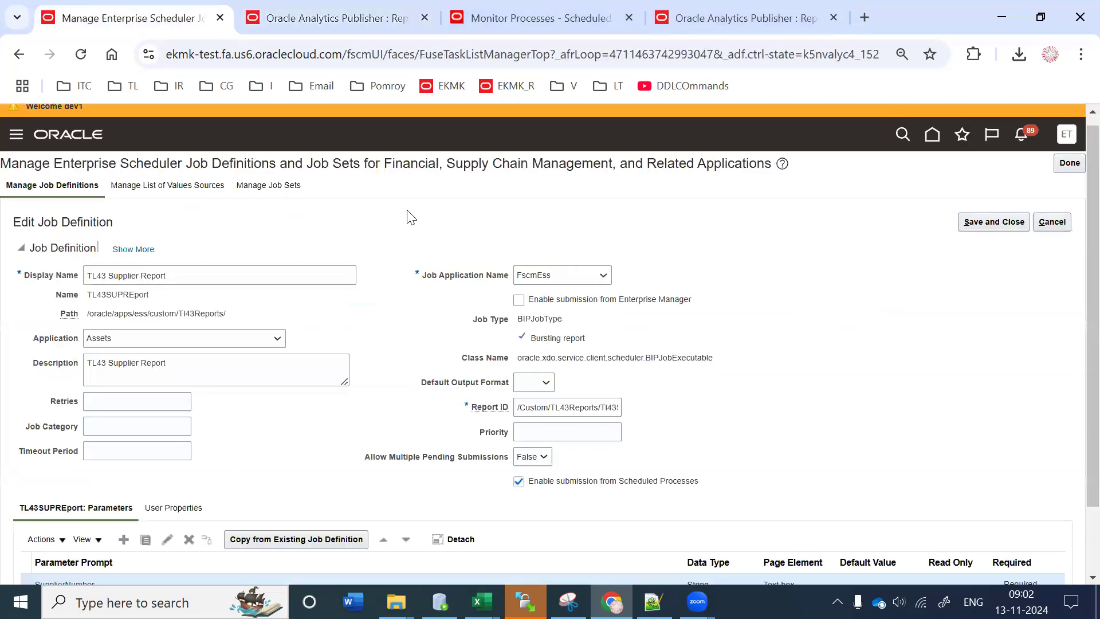
Step: Start a new list of values source, trying LOV Type User Defined before reverting to Predefined
scroll(434, 449, down, 1)
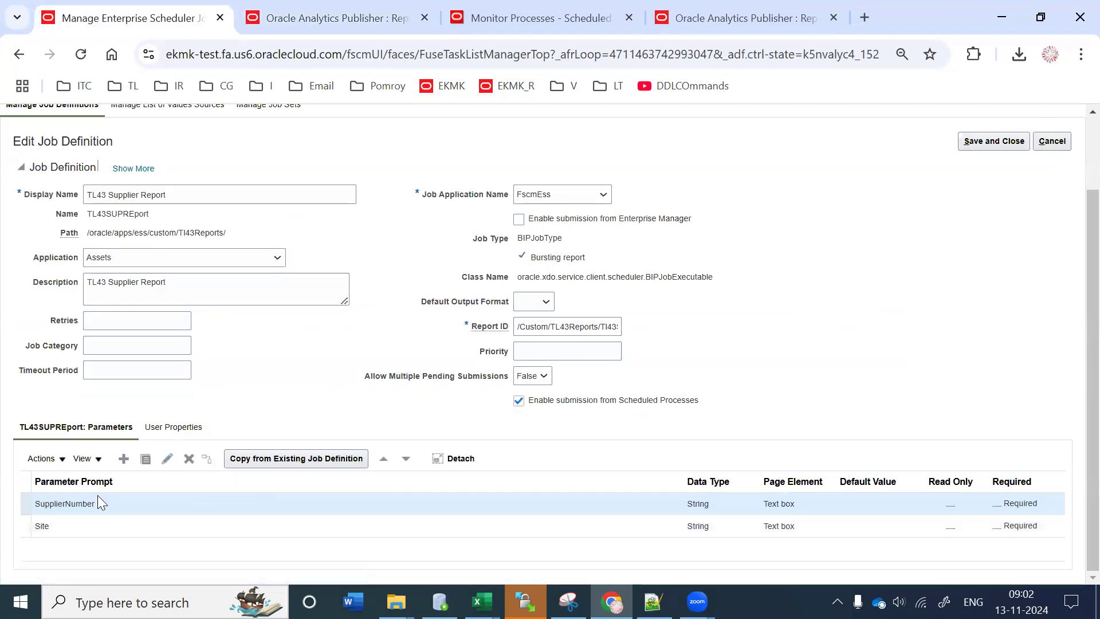
scroll(1075, 231, up, 2)
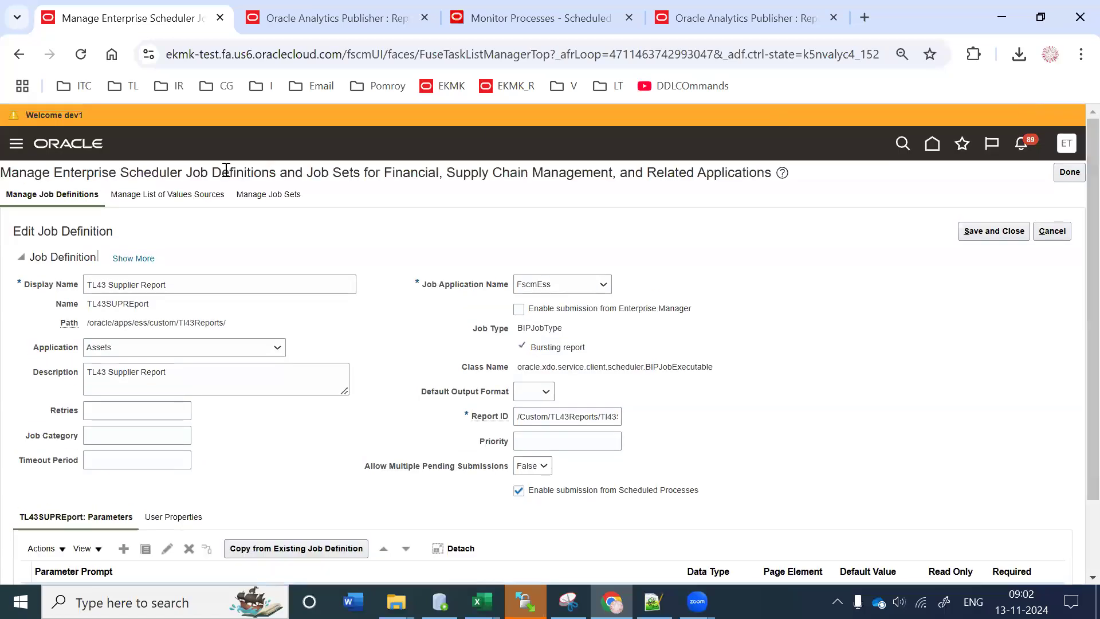
click(150, 205)
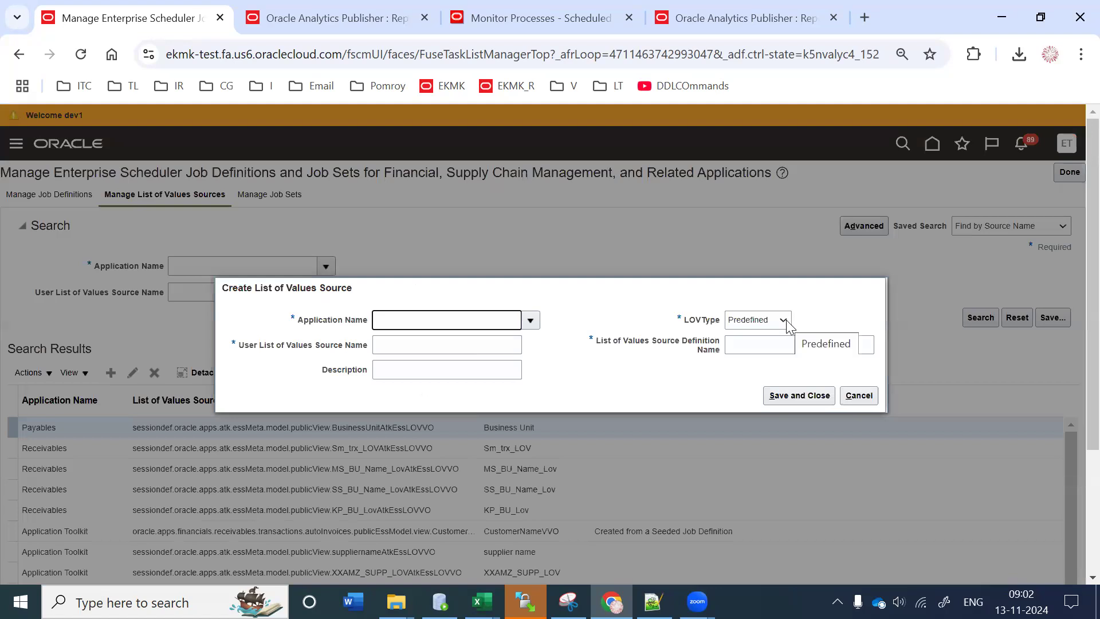
click(786, 319)
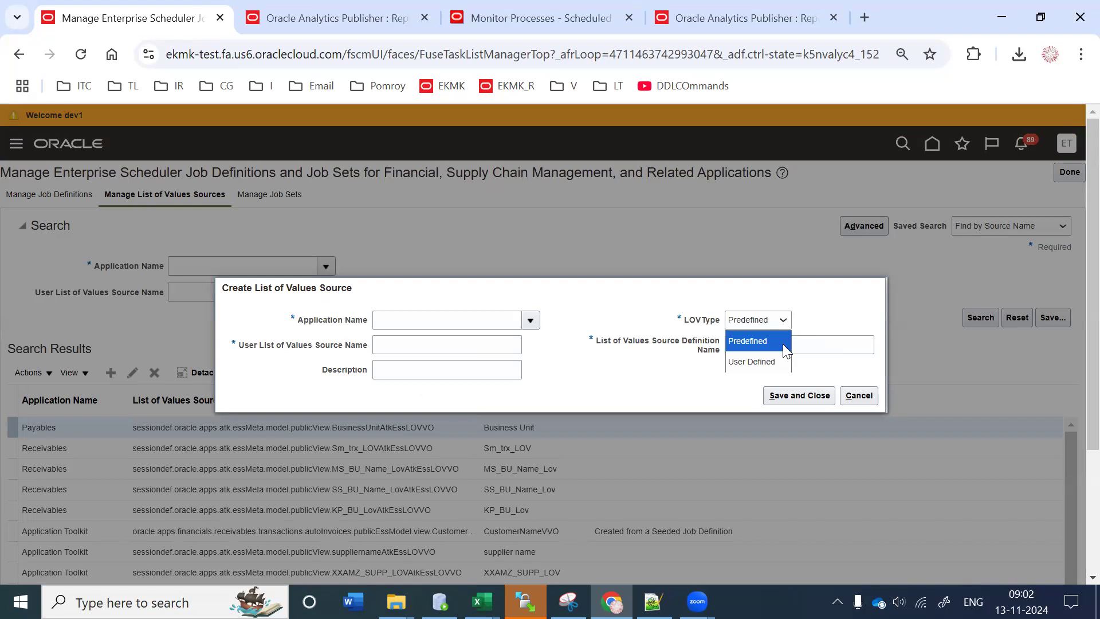
click(770, 360)
click(687, 353)
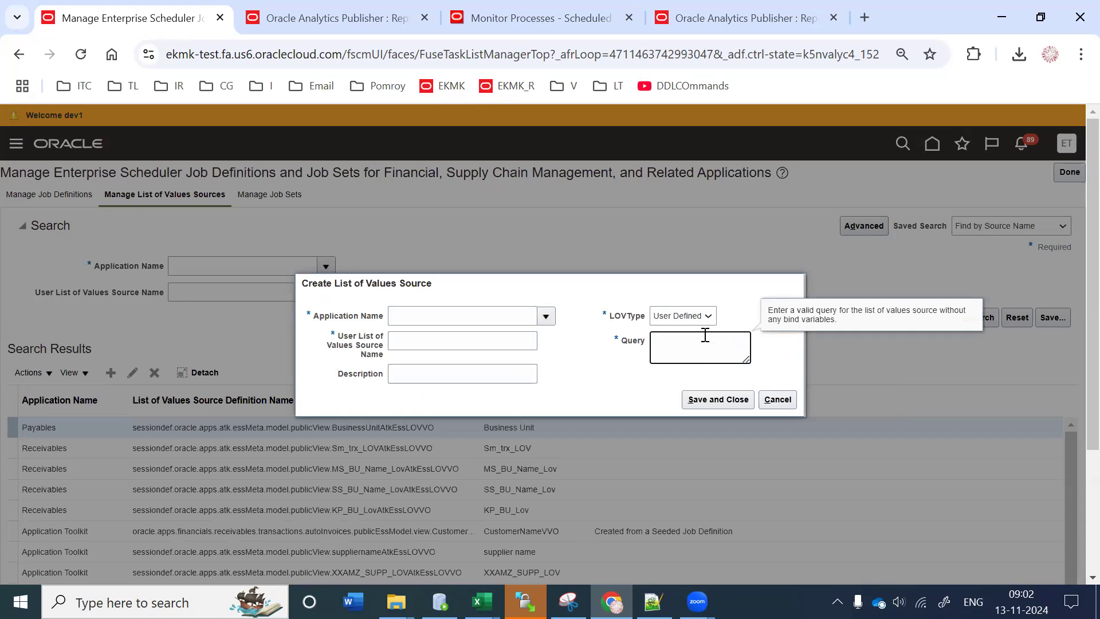
click(704, 318)
click(692, 330)
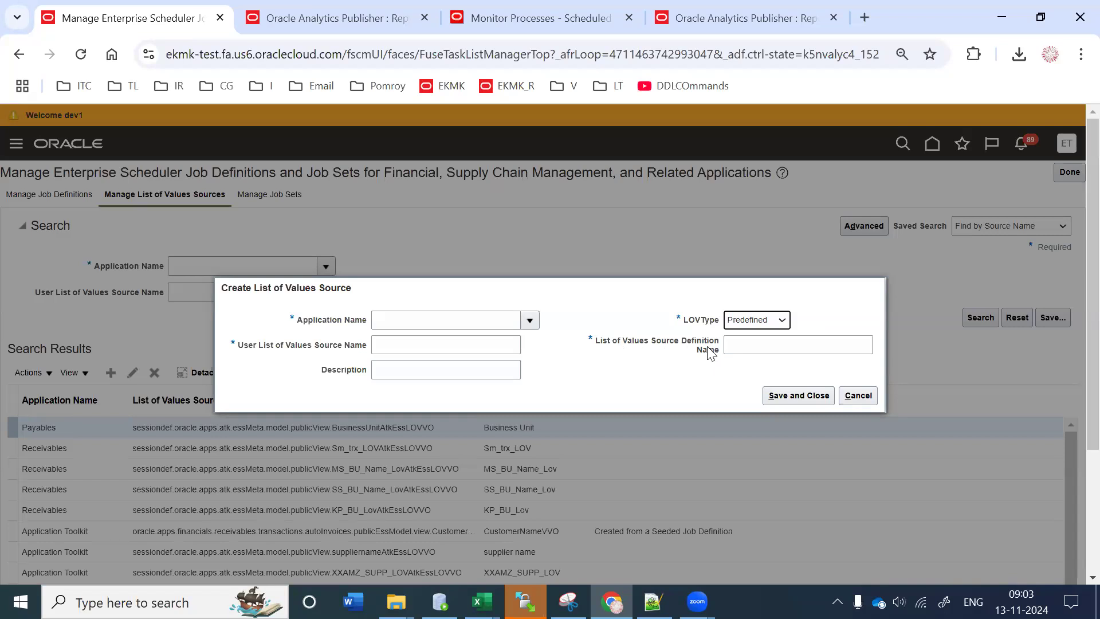
click(743, 343)
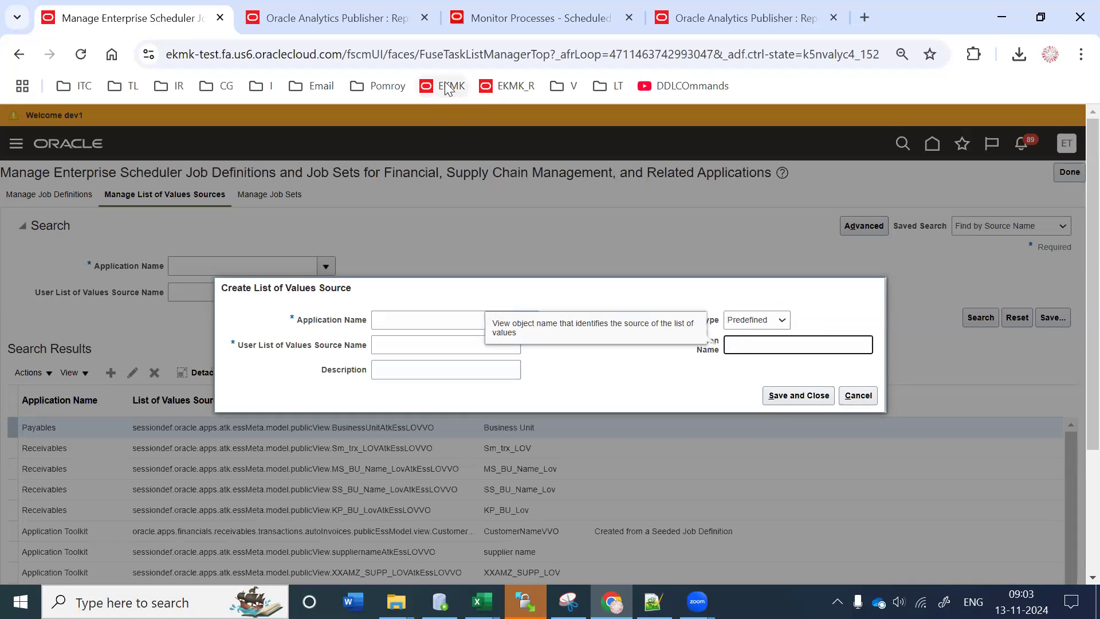
Step: Go to docs.oracle.com in a new tab and open the Oracle Financials documentation
click(864, 17)
text(doc)
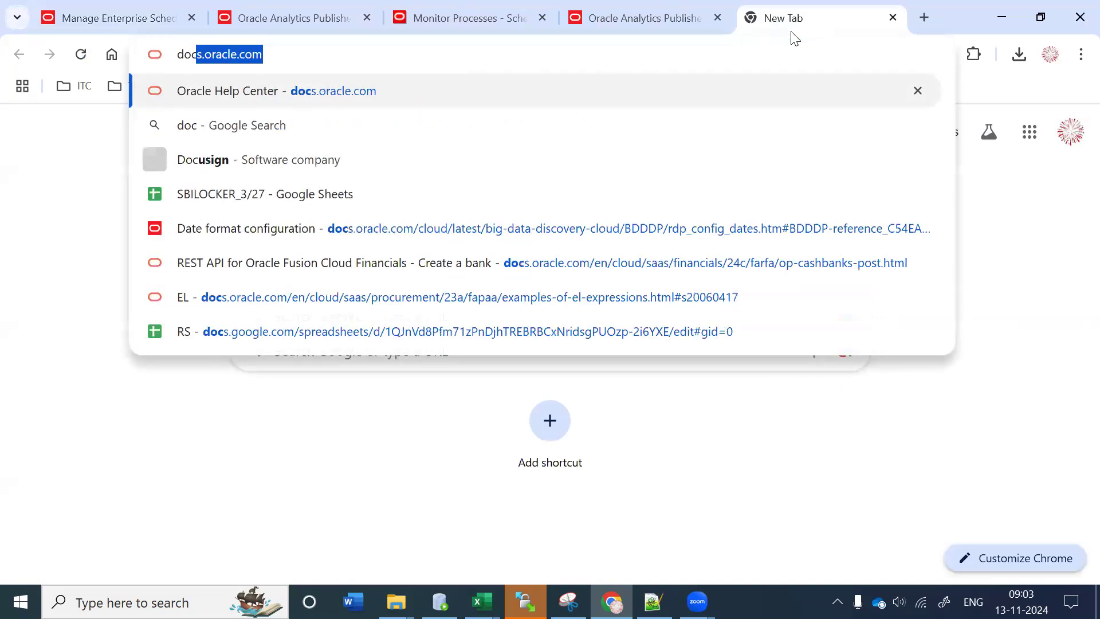
key(Return)
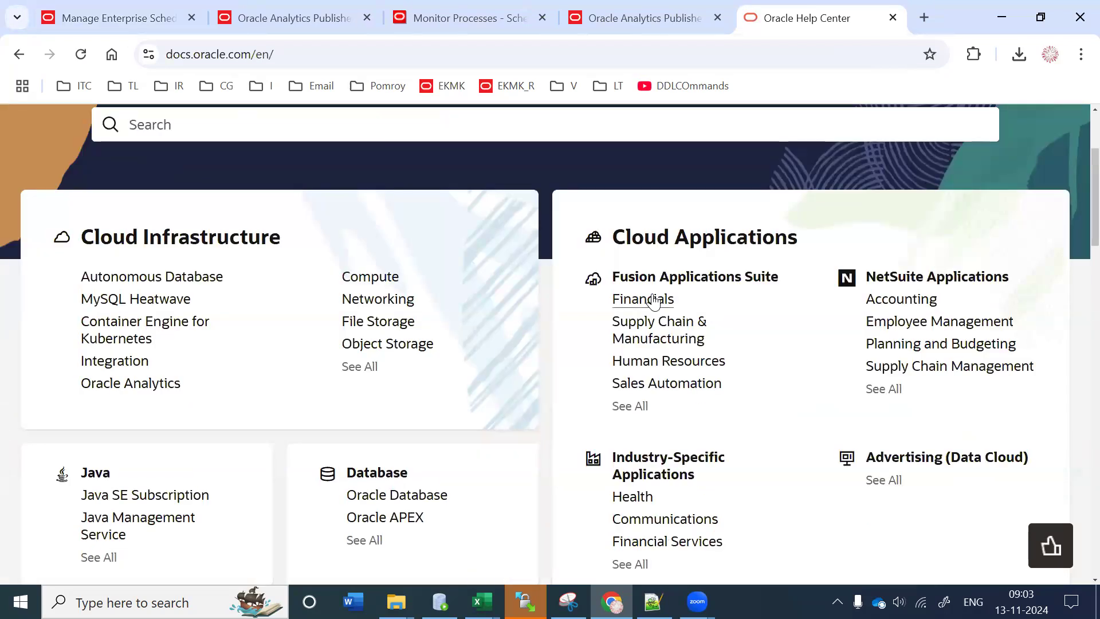
click(647, 298)
scroll(393, 336, down, 6)
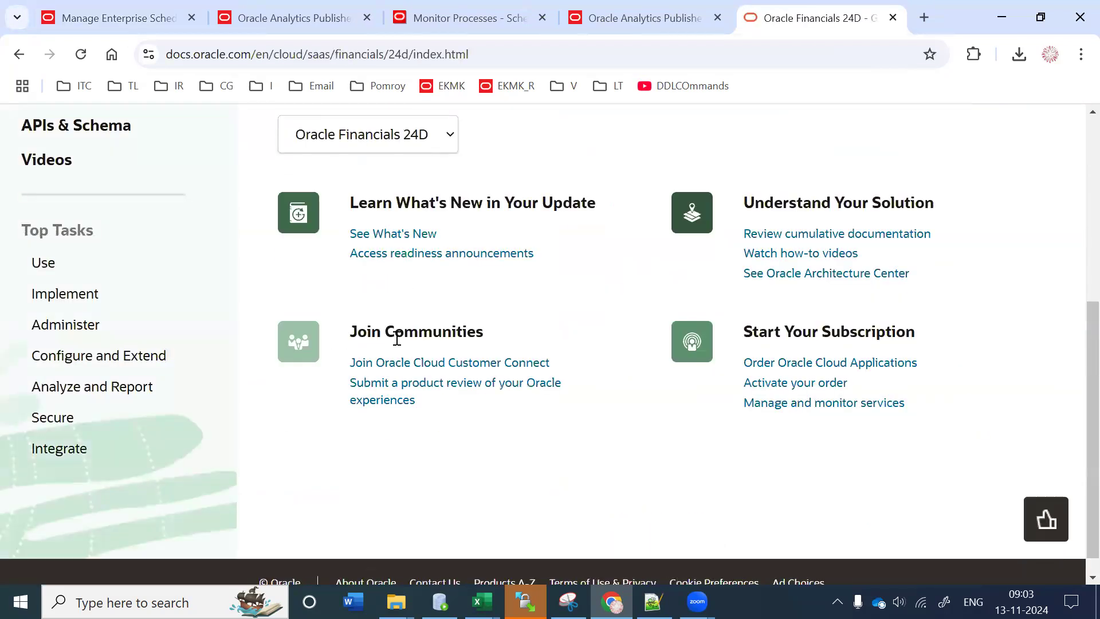
Step: Browse the Administer, Configure and Extend, and Analyze and Report tasks, then open the data lineage mapping discussion
click(74, 328)
scroll(659, 491, down, 5)
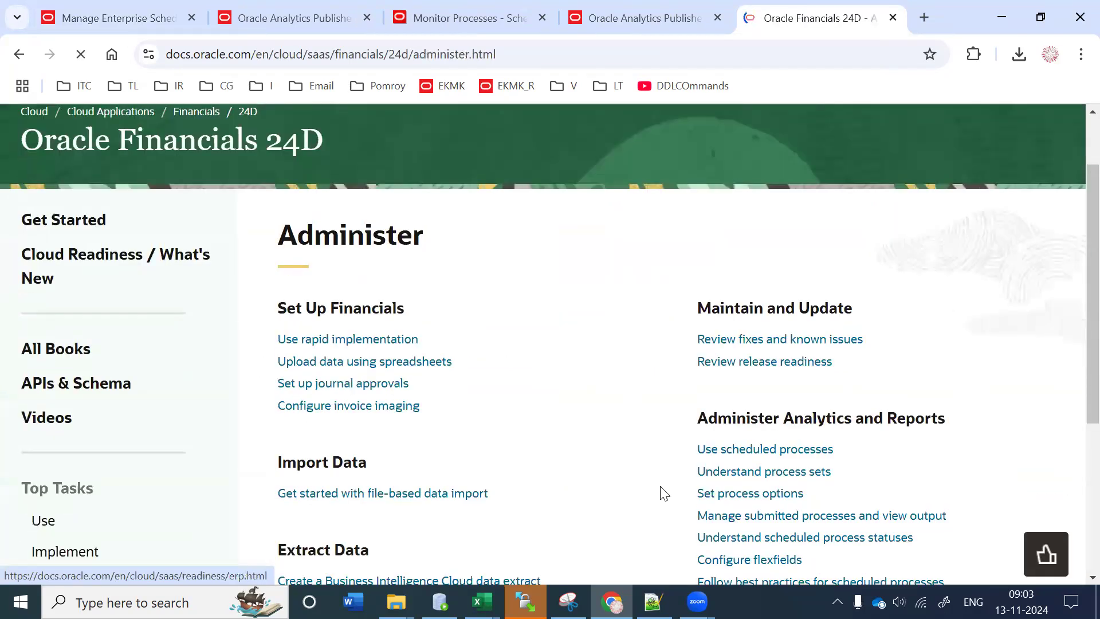
scroll(663, 493, up, 2)
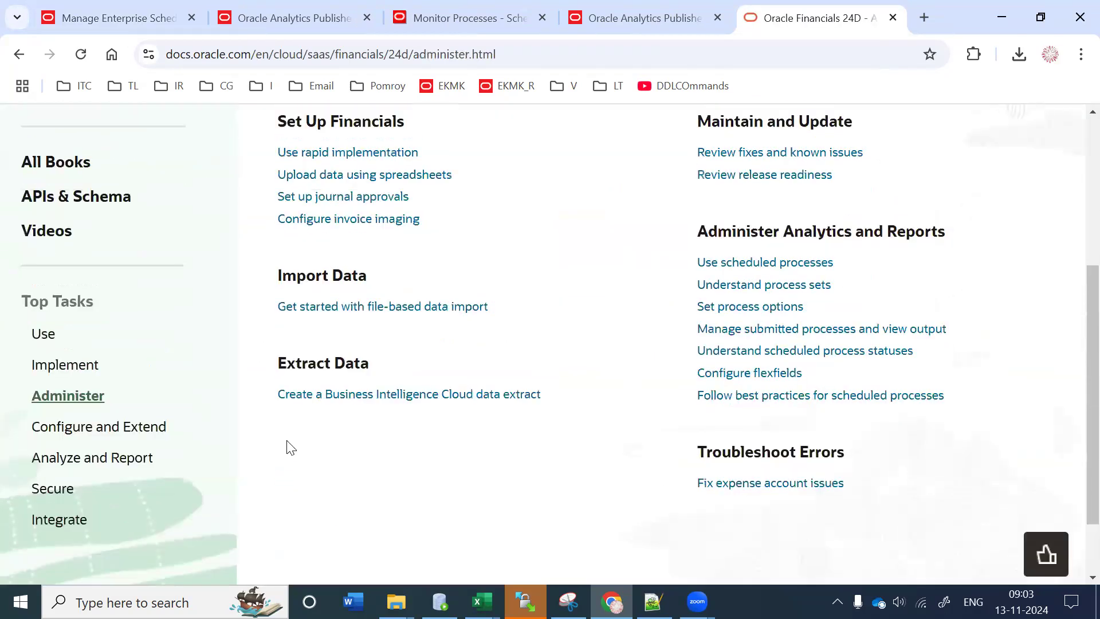
click(99, 438)
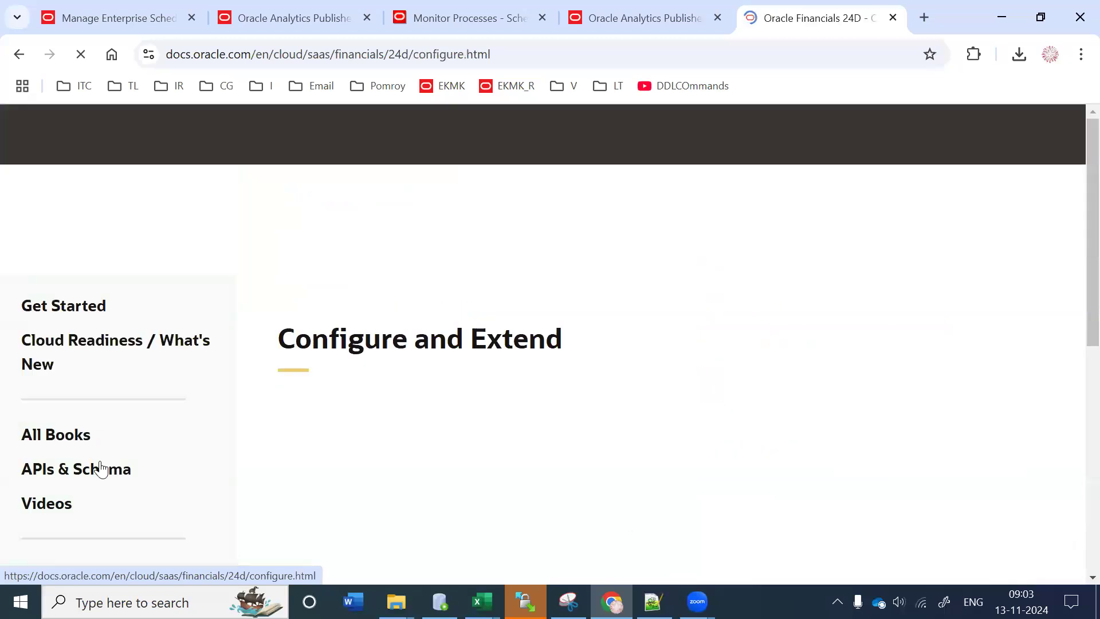
scroll(97, 459, down, 5)
click(74, 387)
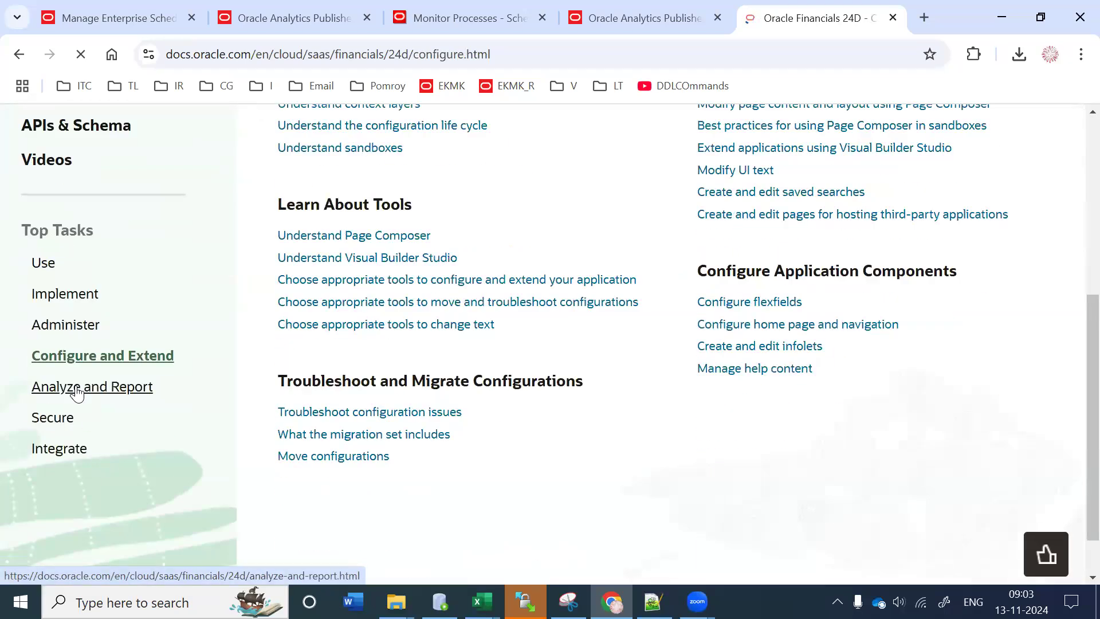
scroll(777, 358, down, 3)
scroll(777, 359, down, 3)
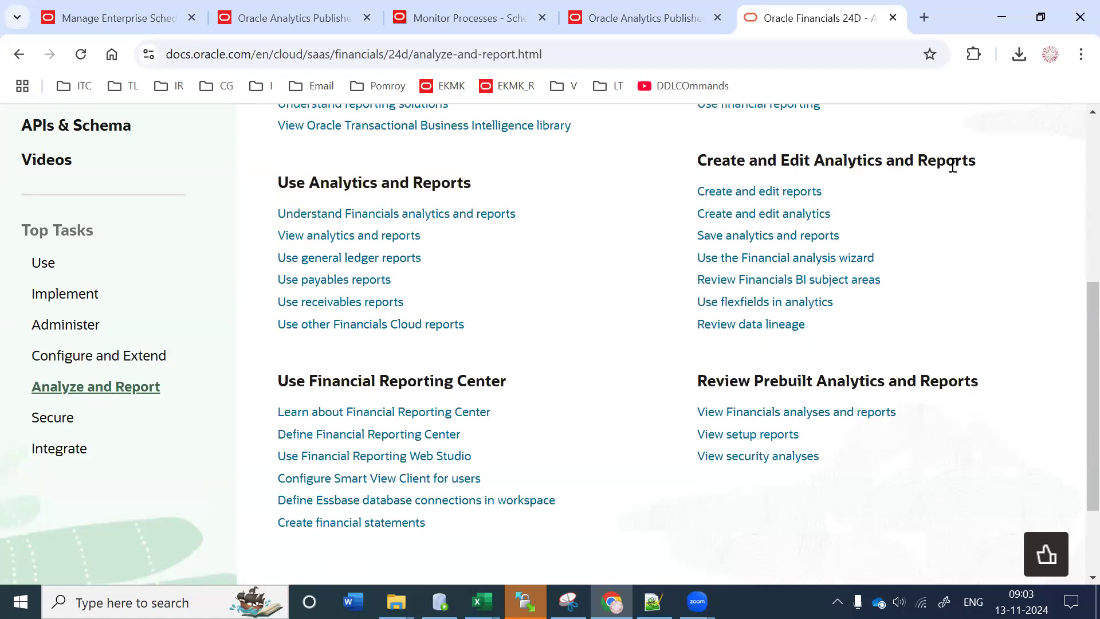
click(770, 325)
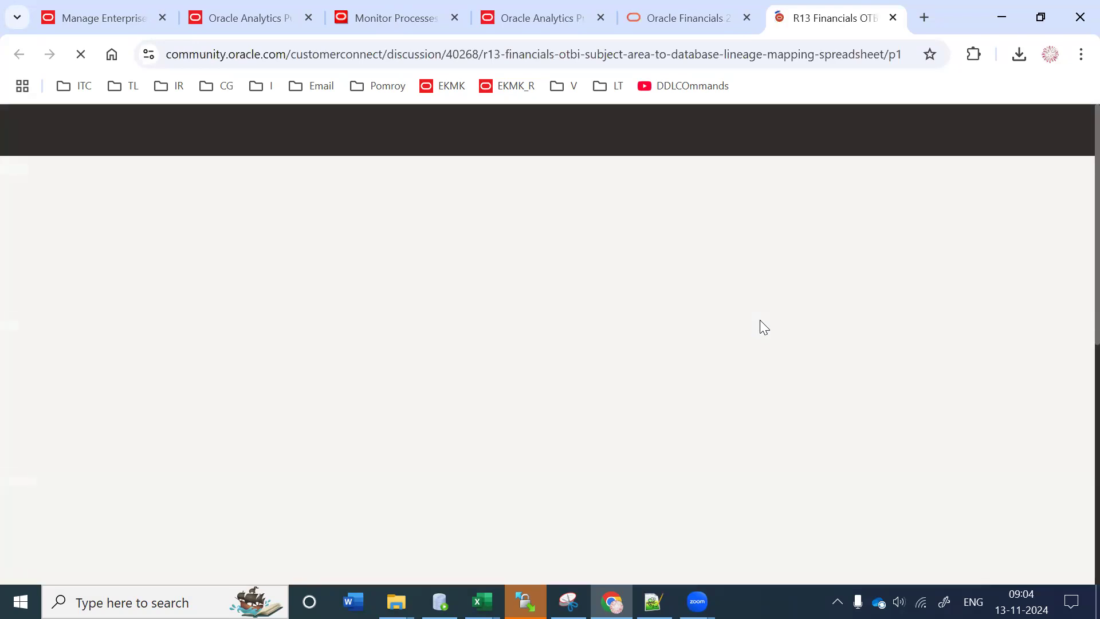
Step: Sign in, download R13_24C_FIN_OTBI_database_mapping_with ViewObjects.xlsx from Related Documents, and open it in Excel
scroll(759, 320, down, 5)
scroll(759, 320, down, 6)
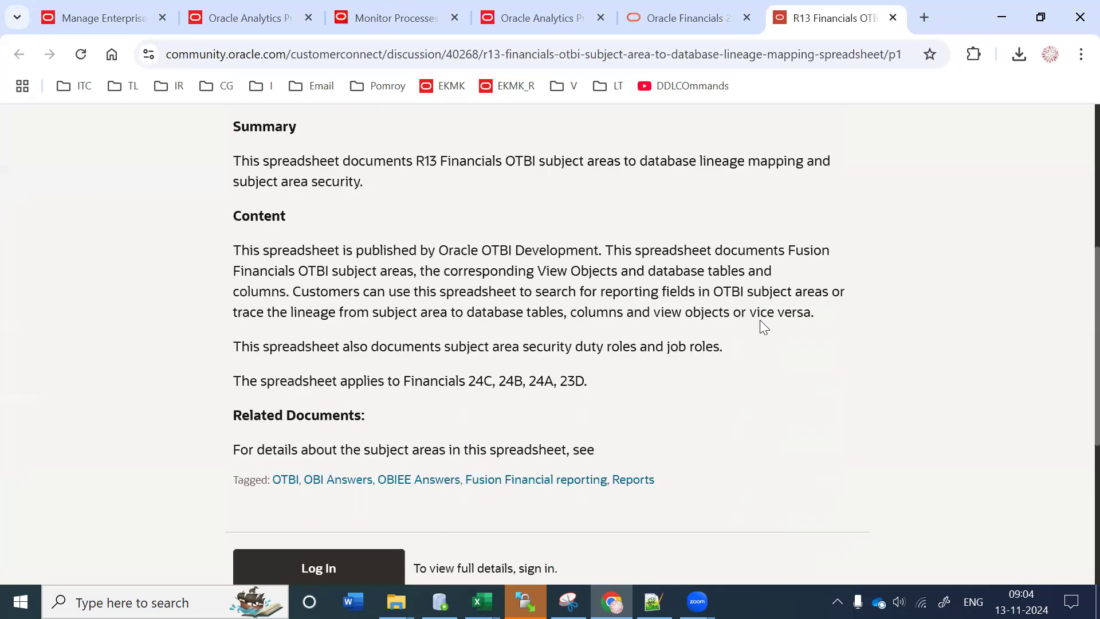
click(309, 386)
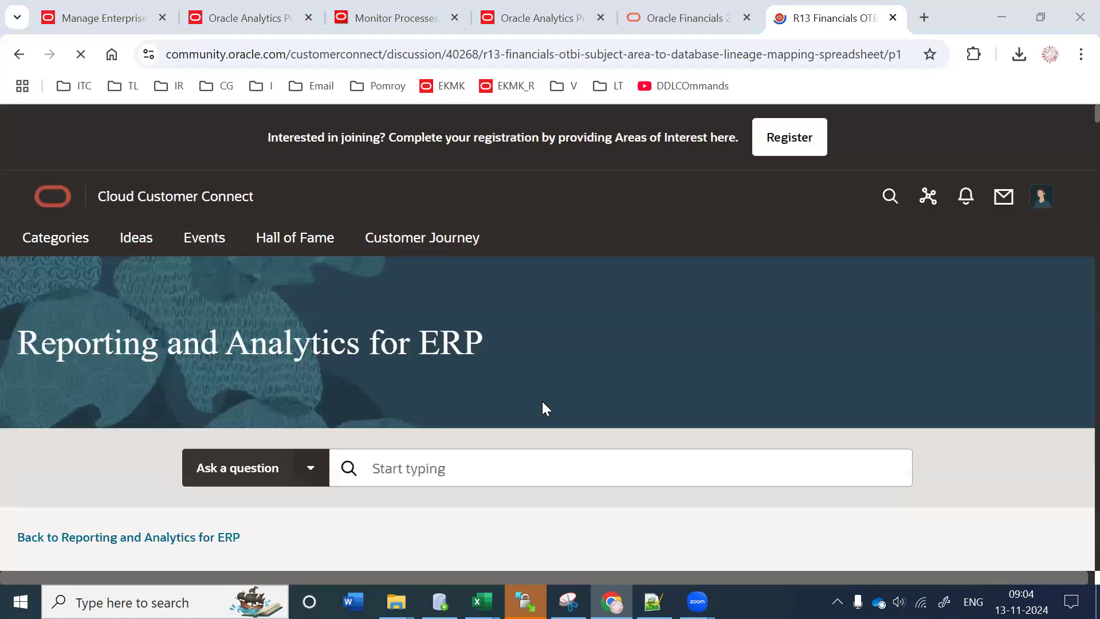
scroll(542, 401, down, 3)
scroll(541, 401, down, 14)
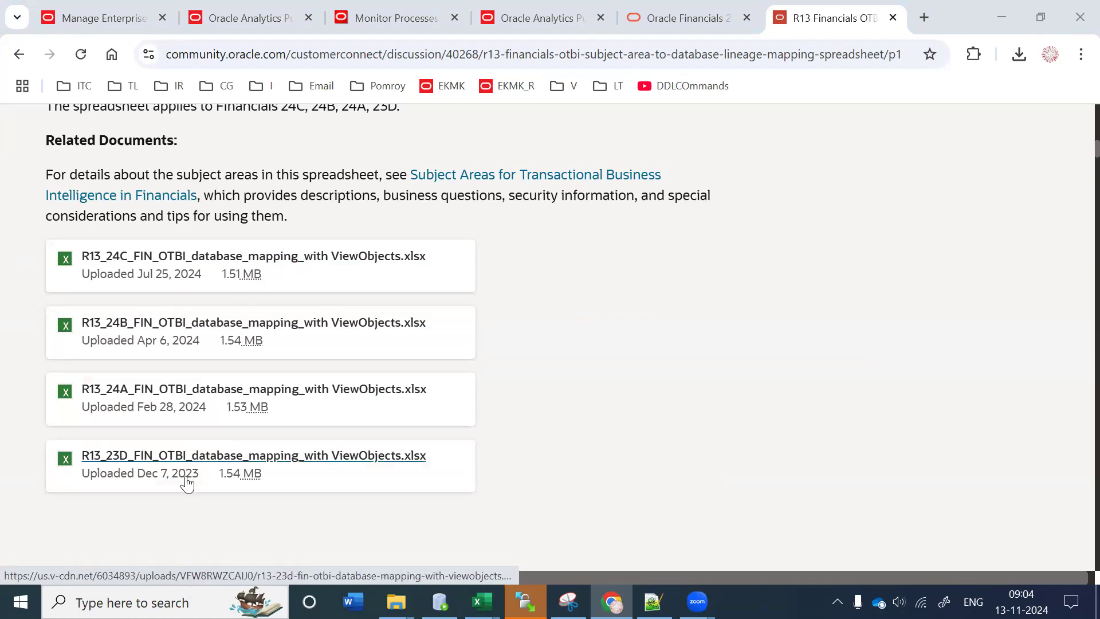
click(270, 273)
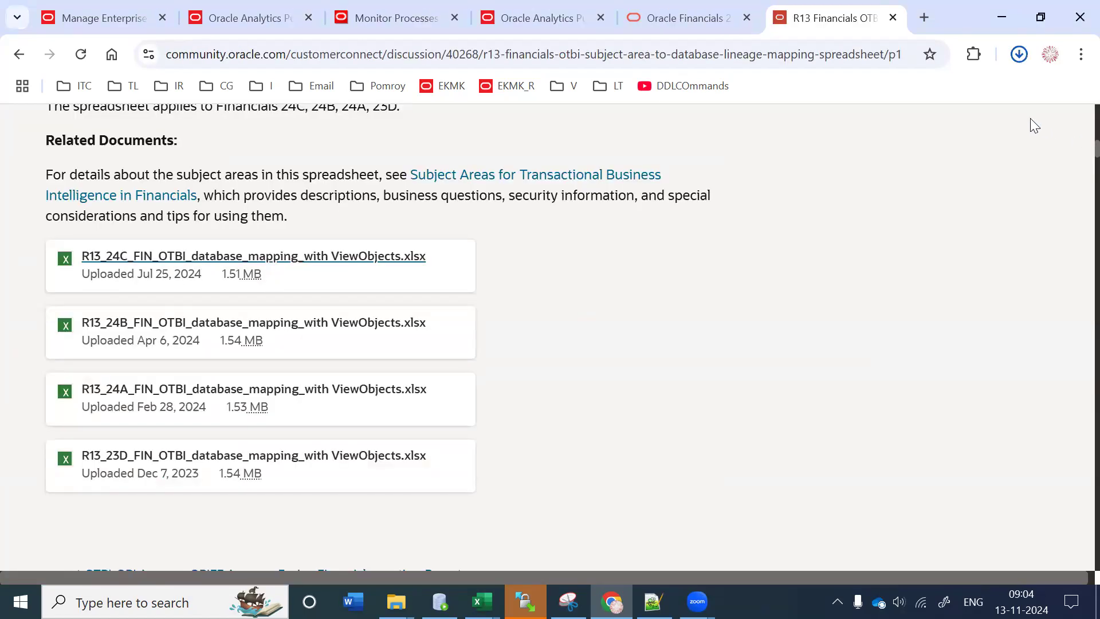
click(893, 112)
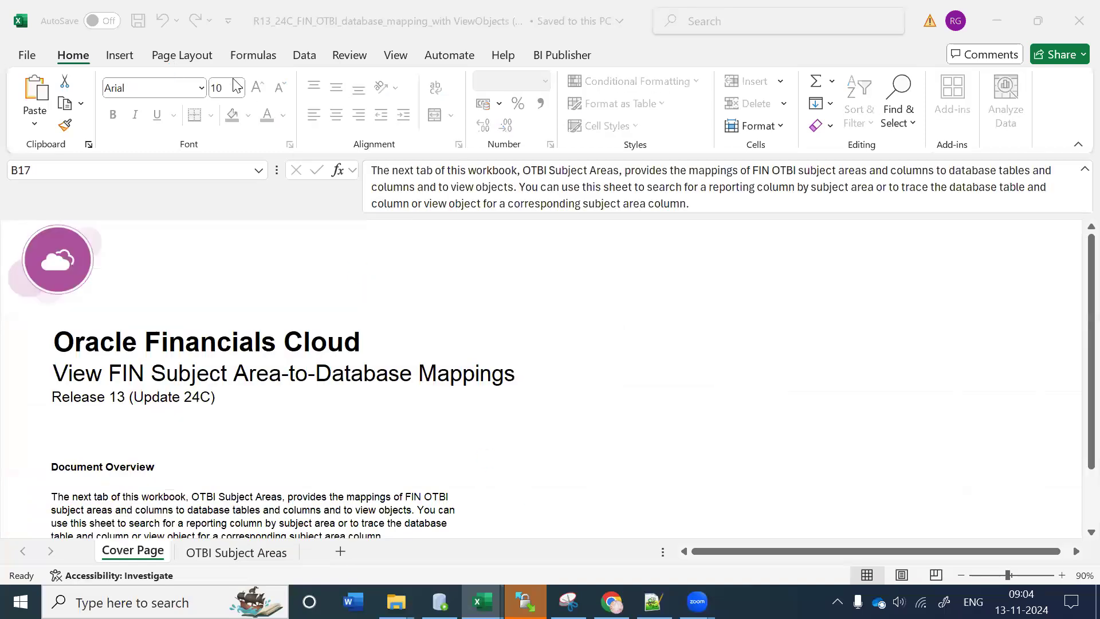
Step: Look through the OTBI Subject Areas sheet's mapping table toward the database columns
scroll(312, 459, down, 3)
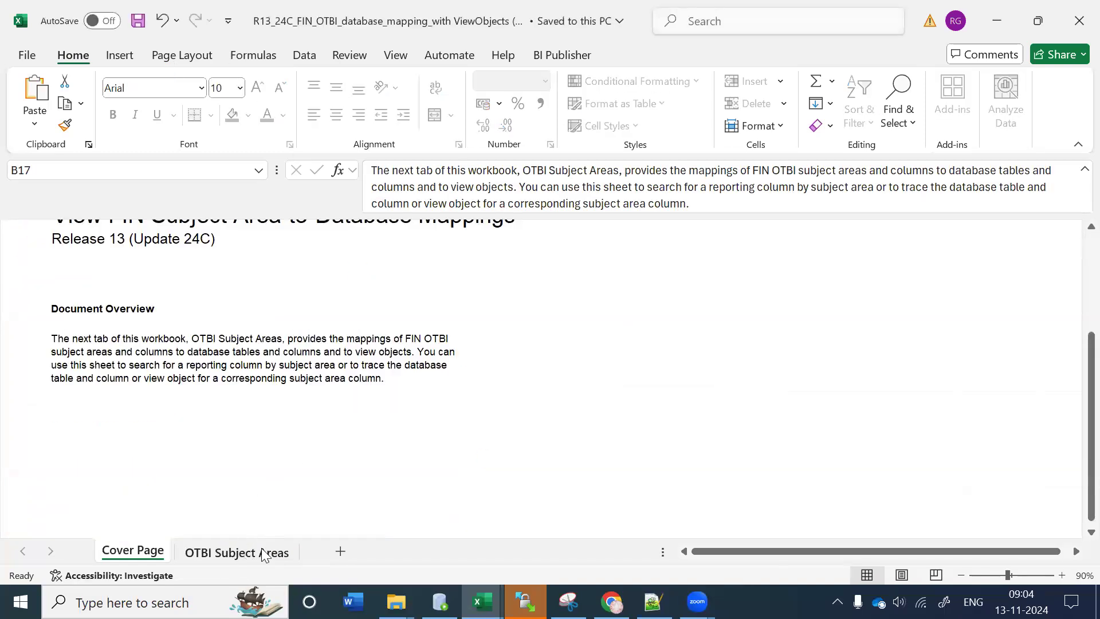
click(263, 553)
click(376, 401)
click(701, 390)
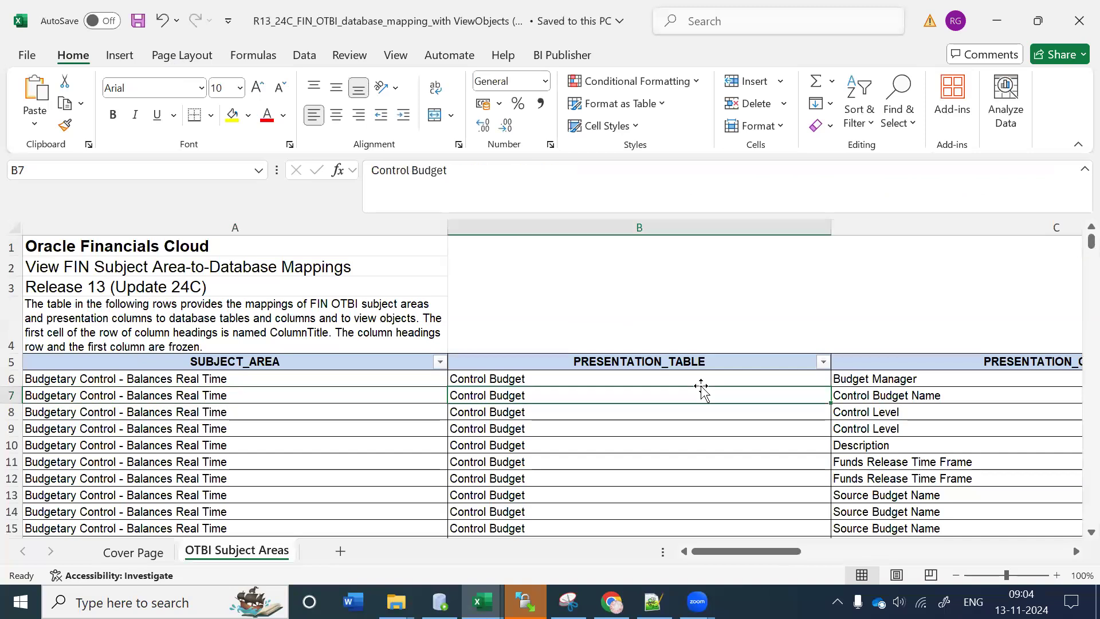
key(Right)
key(Right)
key(Right)
key(Right)
key(Right)
key(Right)
key(Left)
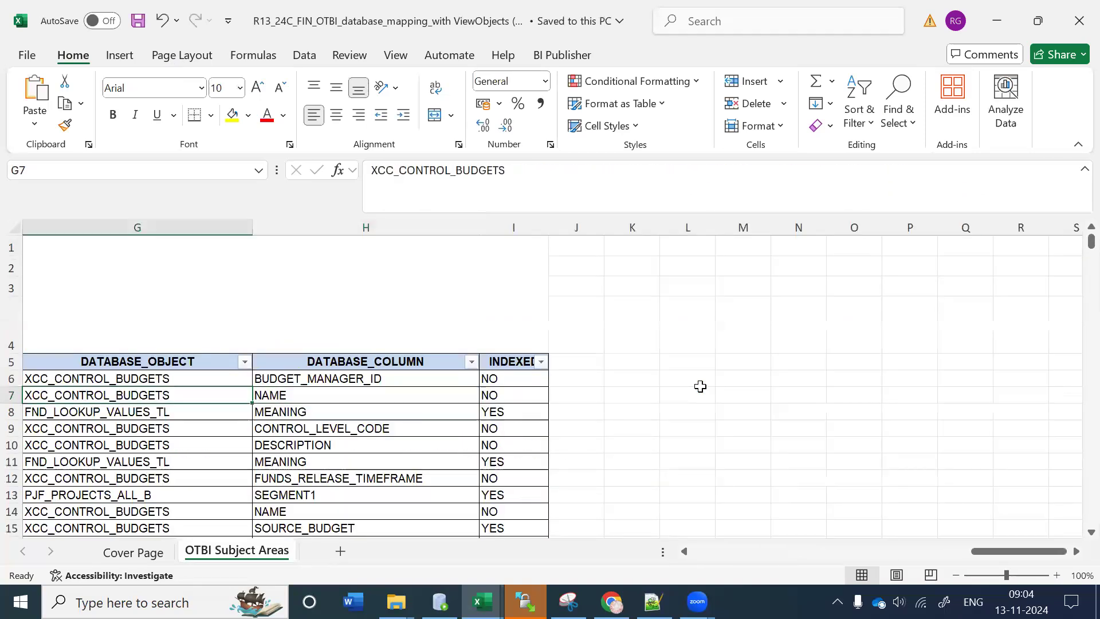
scroll(700, 386, left, 2)
scroll(701, 387, right, 1)
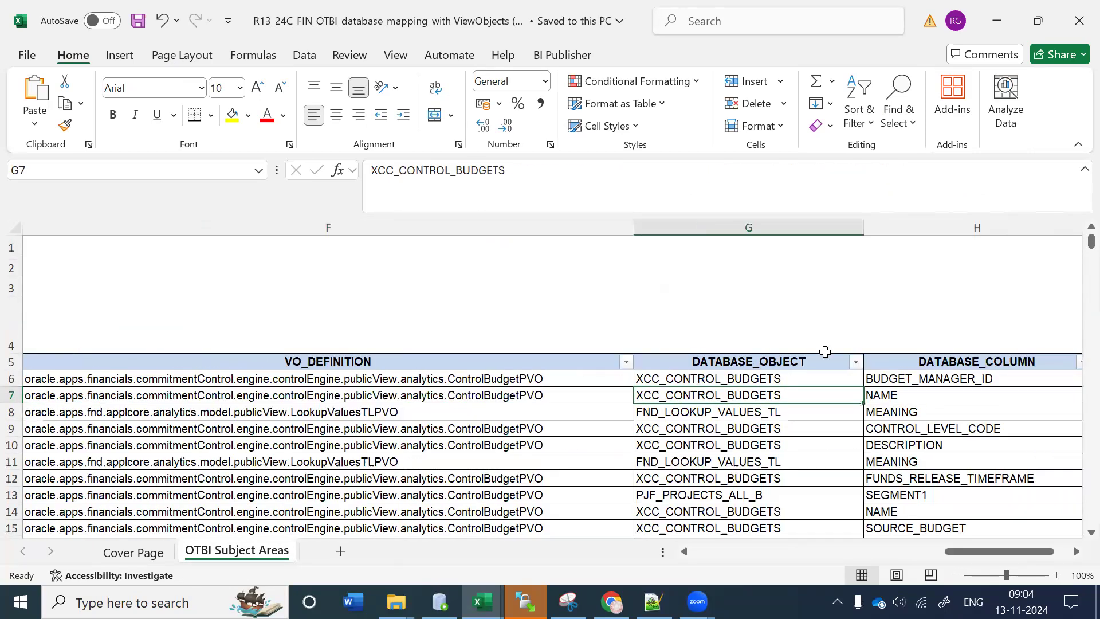
Step: Filter the DATABASE_OBJECT column to POZ_SUPPLIERS by searching 'poz_s'
click(857, 362)
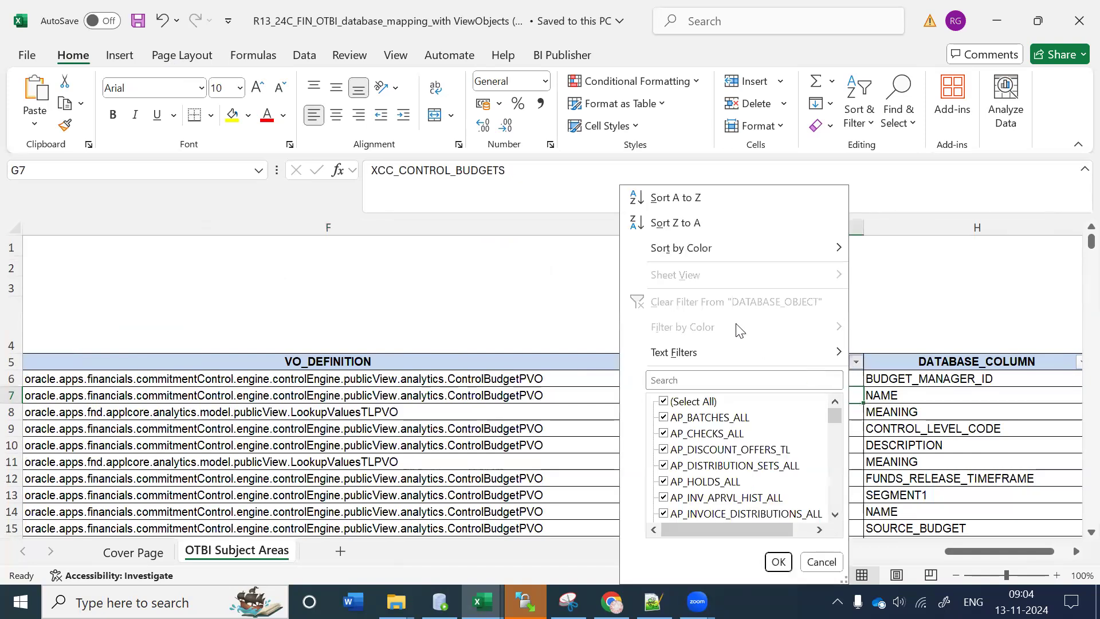
click(694, 381)
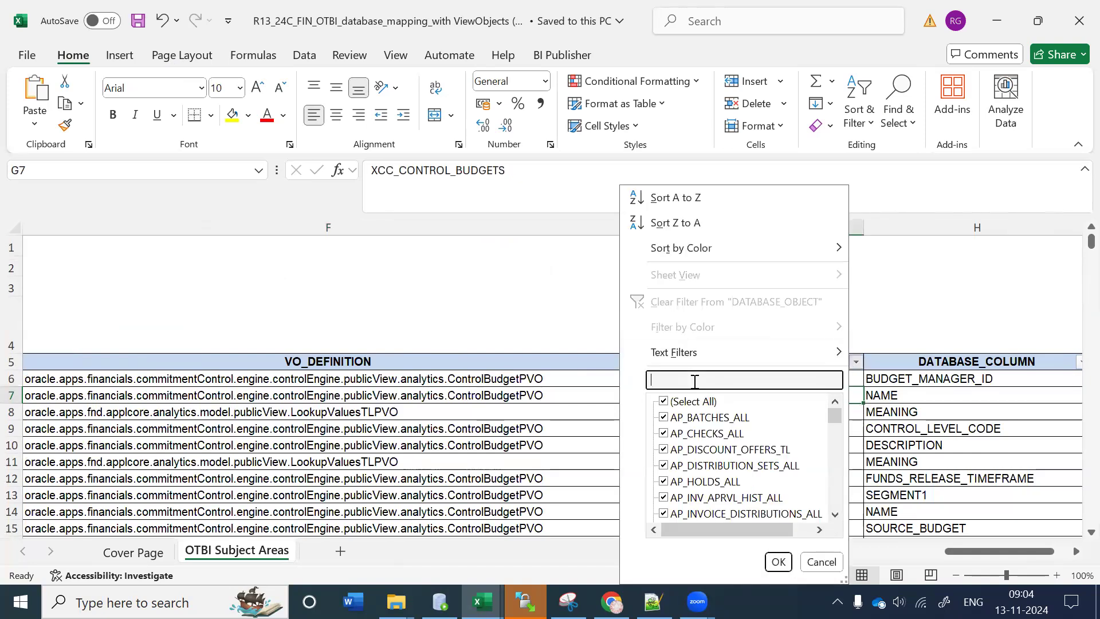
text(poz_supplie)
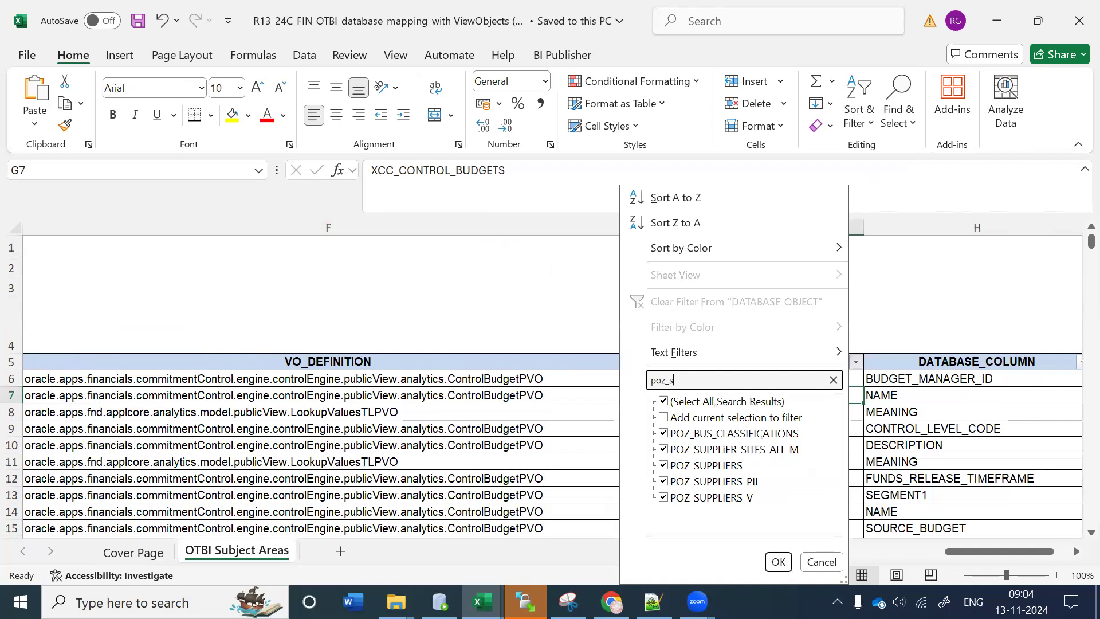
click(682, 402)
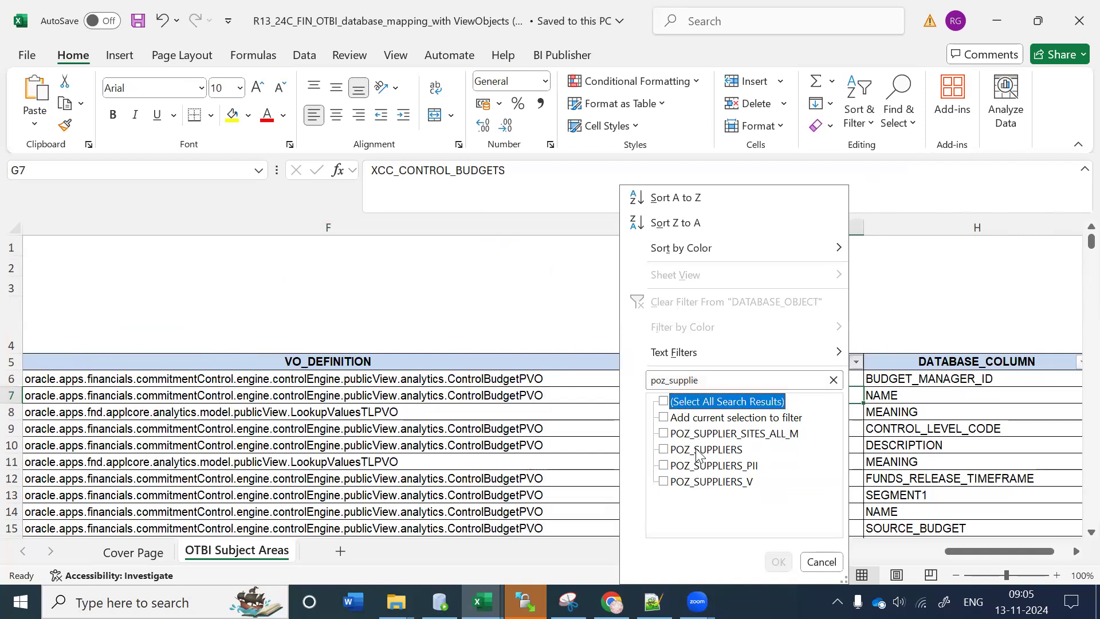
click(696, 450)
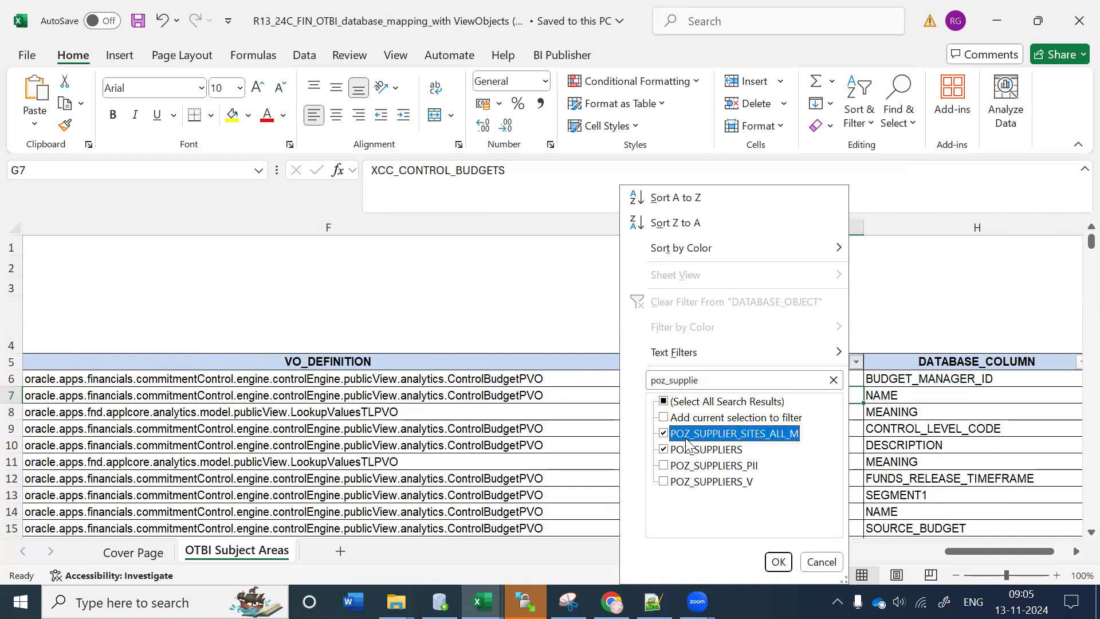
click(776, 560)
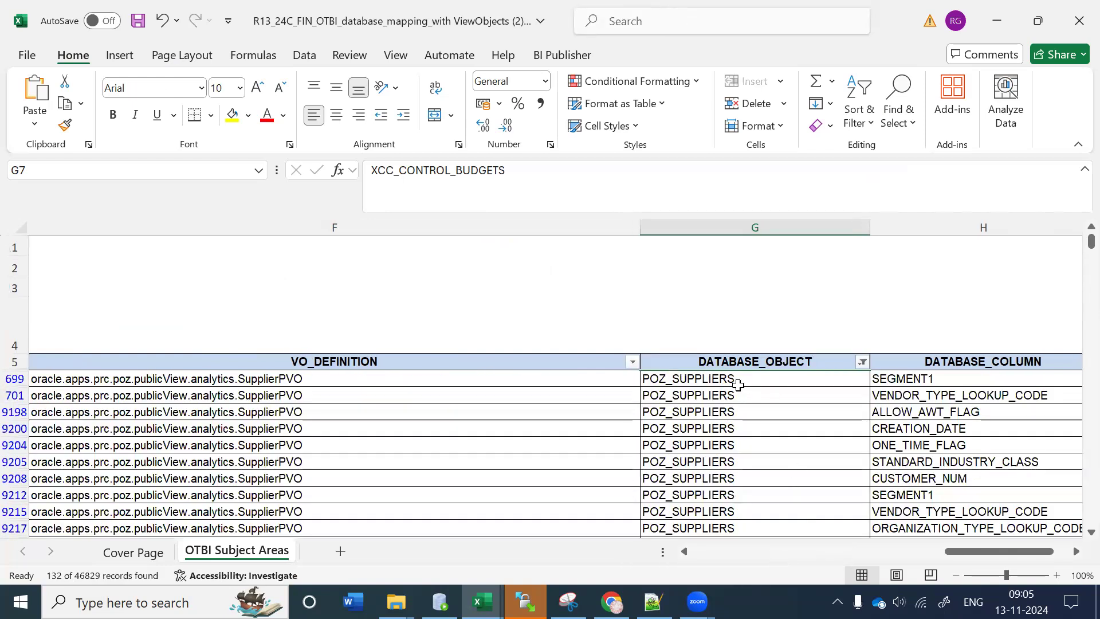
Step: Copy the SupplierPVO VO_DEFINITION text from cell F699 and go to Notepad++
click(725, 381)
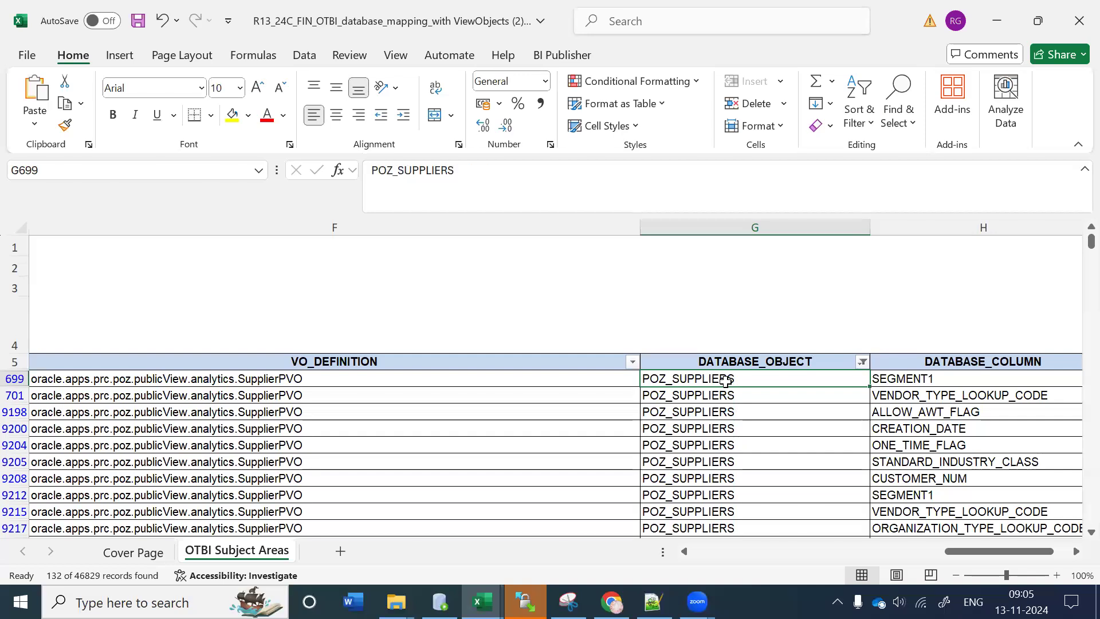
click(935, 377)
scroll(1075, 433, right, 1)
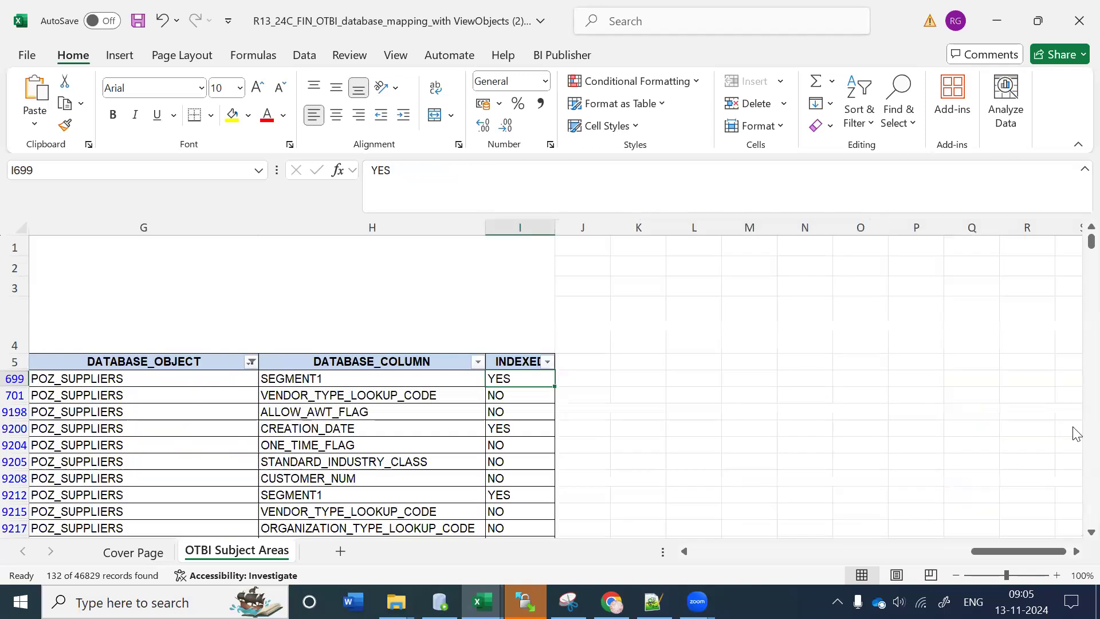
key(Left)
key(Left)
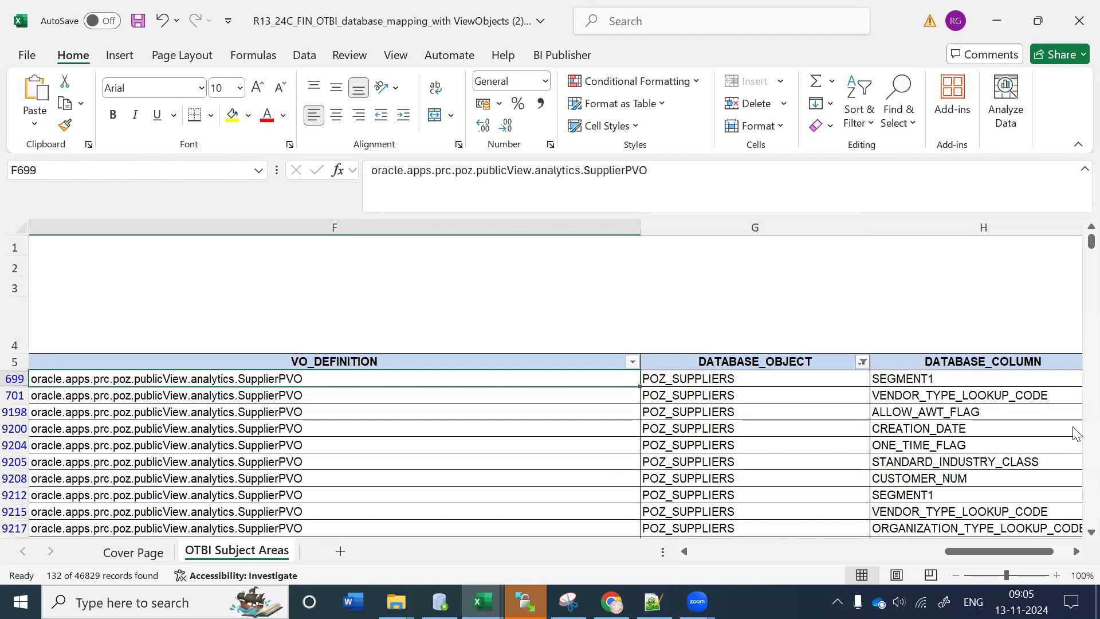
click(714, 383)
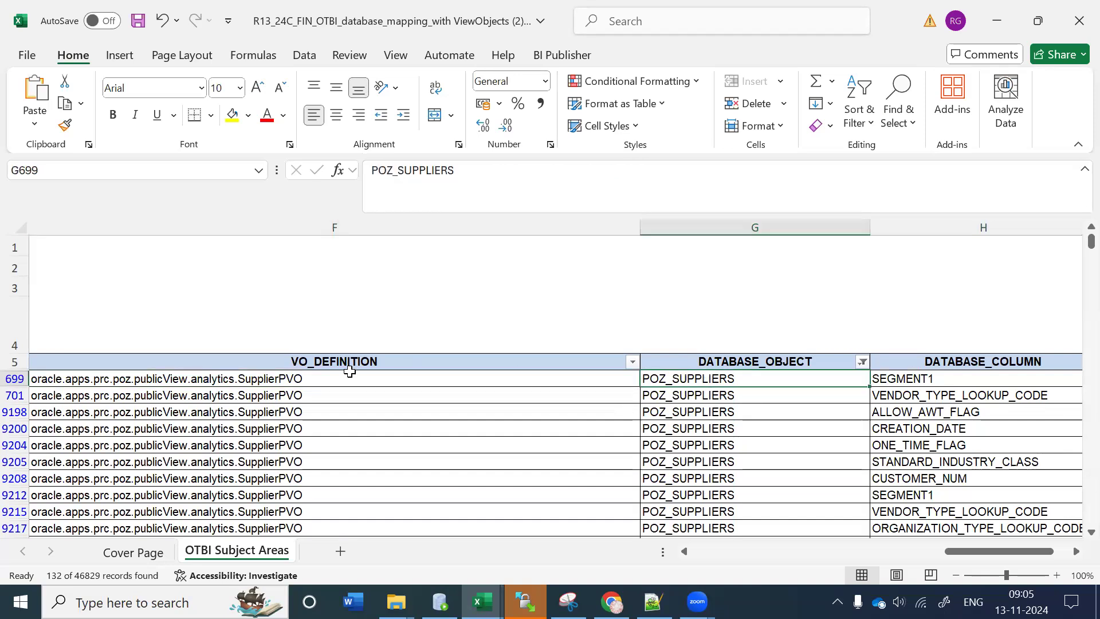
click(282, 378)
click(642, 170)
key(ctrl+a)
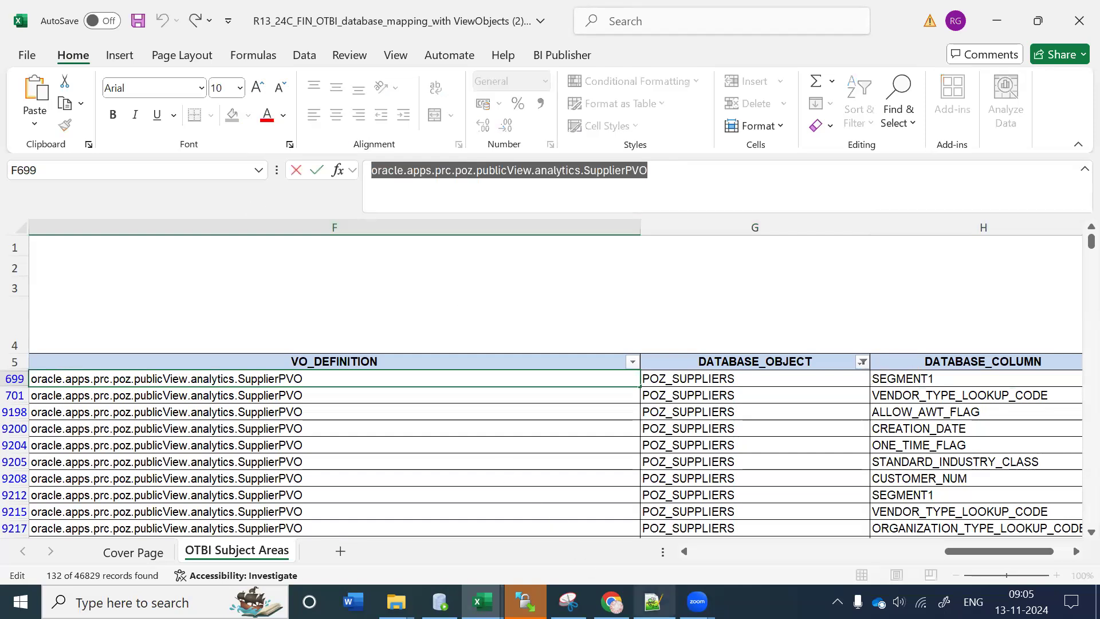
click(653, 601)
Step: Paste the SupplierPVO definition onto line 4 of the notes
key(End)
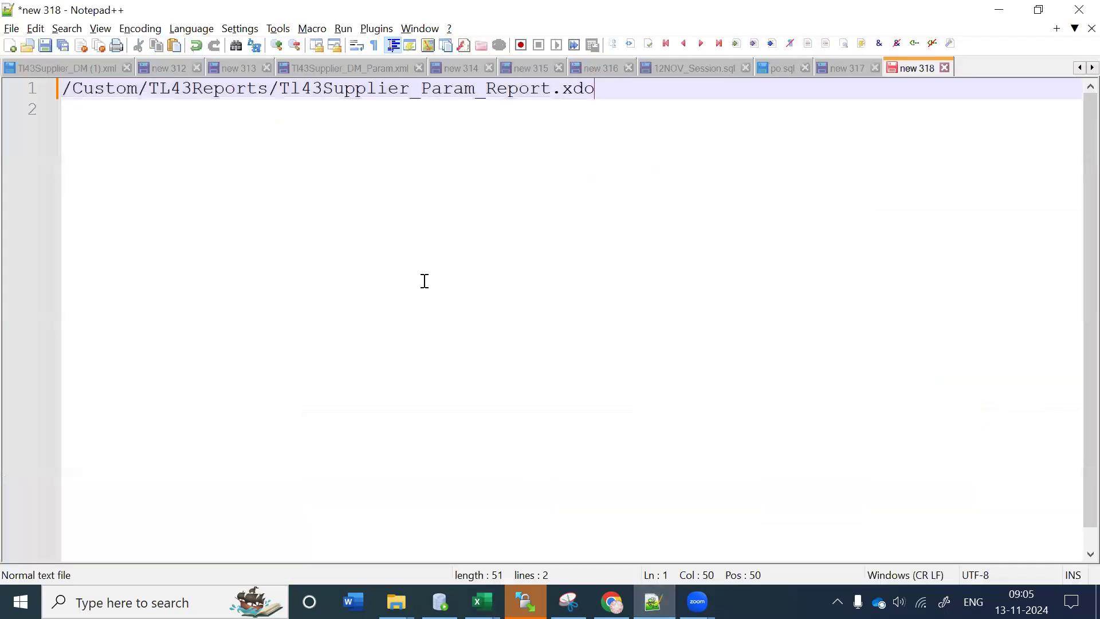
key(Return)
key(Return)
key(Return)
text(oracle.apps.prc.poz.publicView.analytics.SupplierPVO)
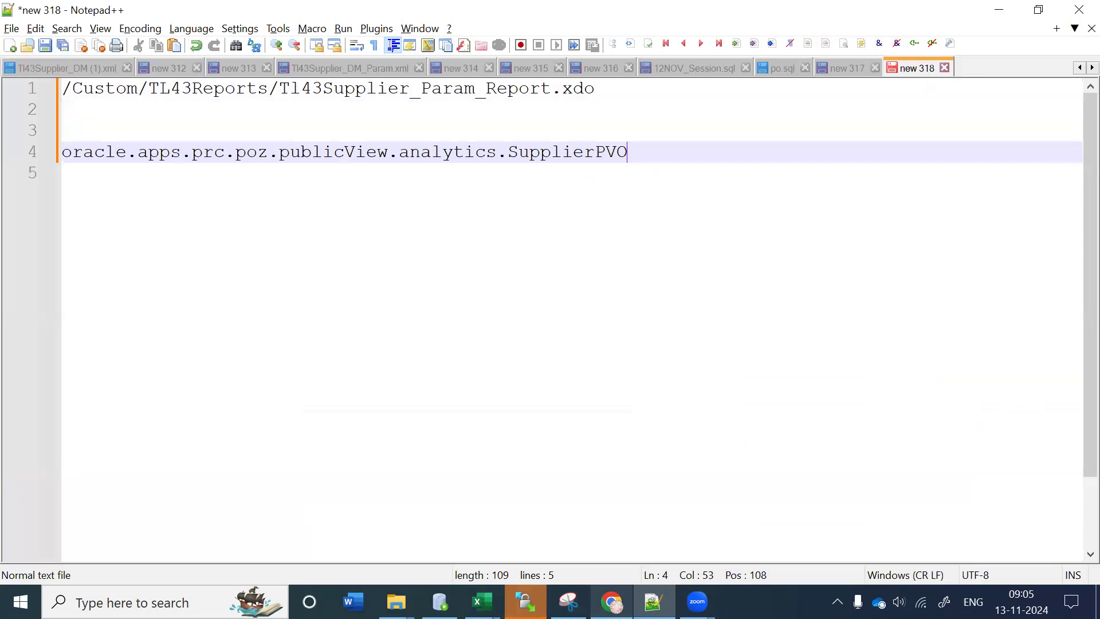
Step: Copy the SupplierSitePVO definition from cell F9294 and paste it on line 5
click(613, 601)
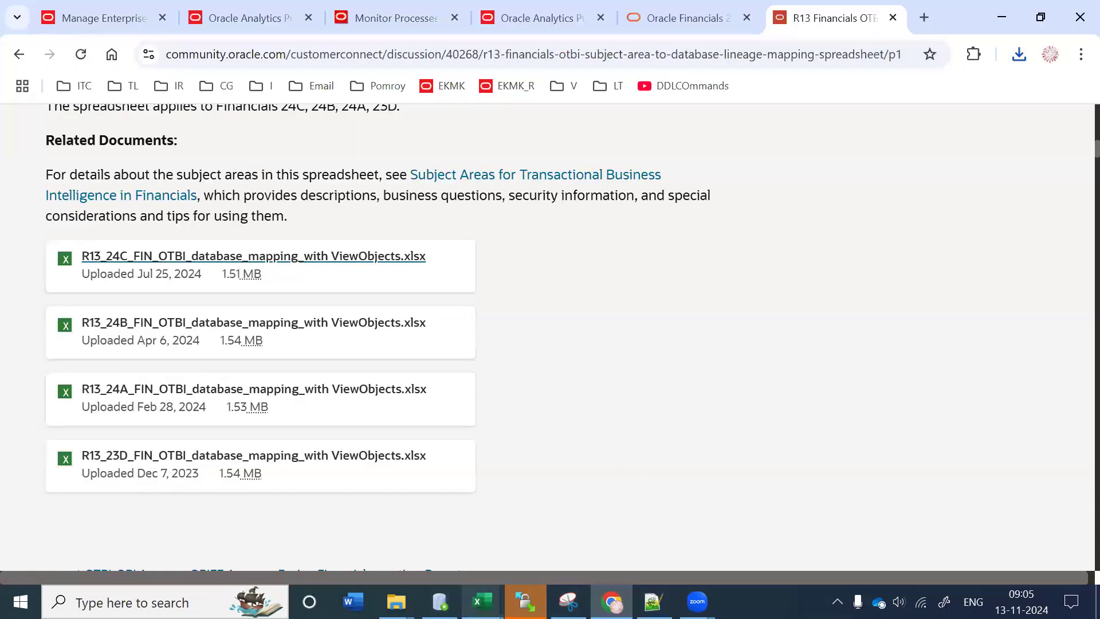
mouse_move(481, 602)
click(687, 516)
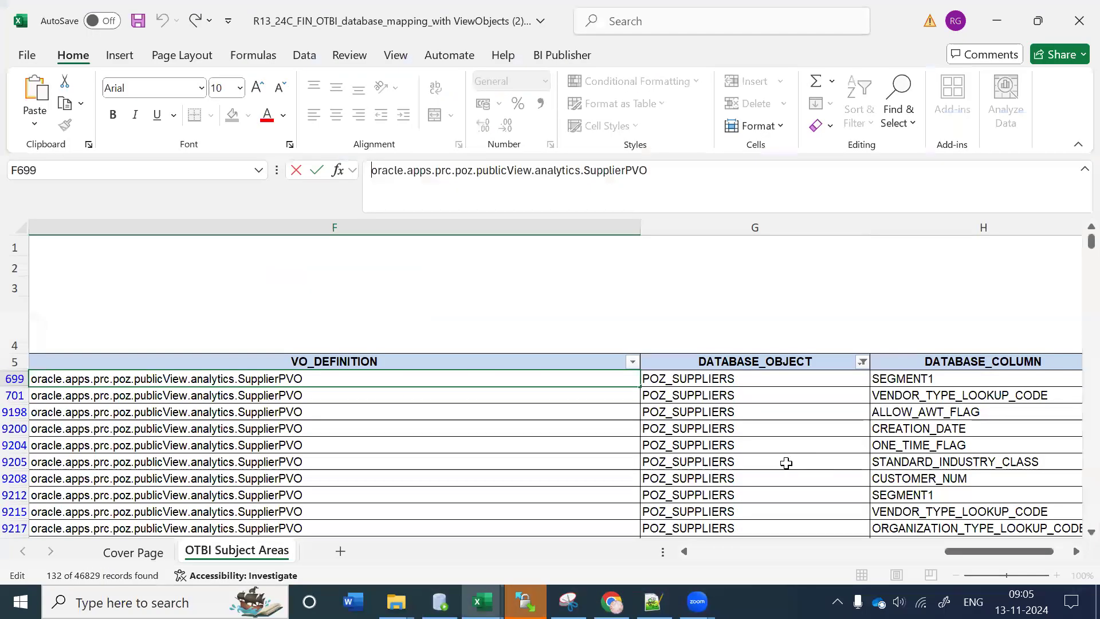
click(773, 428)
scroll(774, 427, down, 3)
click(737, 381)
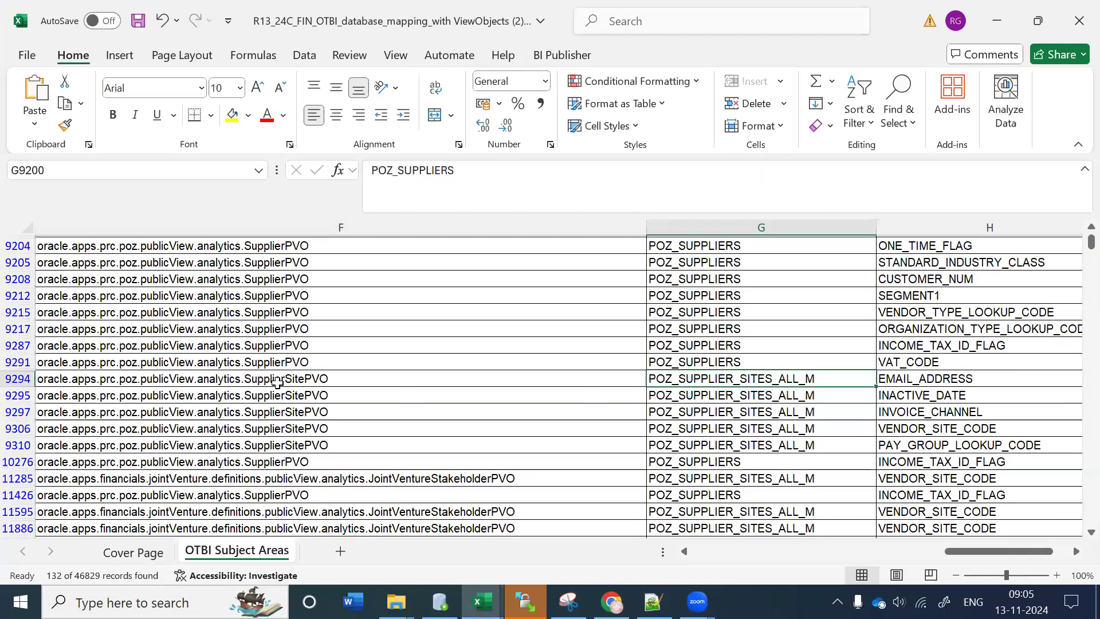
click(275, 379)
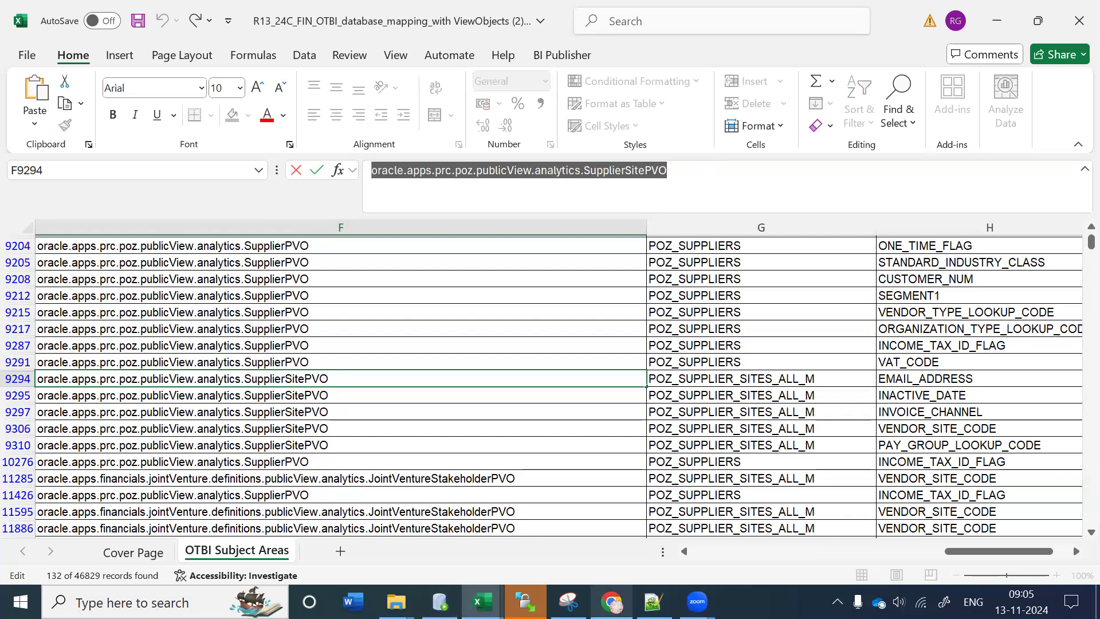
click(654, 602)
key(Return)
text(oracle.apps.prc.poz.publicView.analytics.SupplierSitePVO)
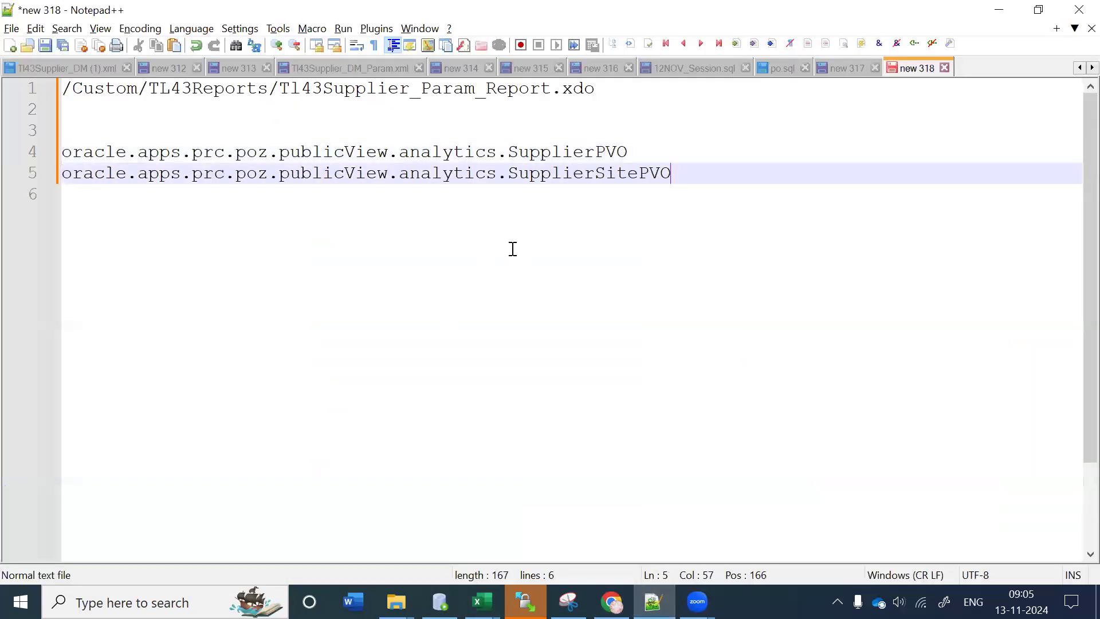
Step: Delete 'analytics' from both the SupplierPVO and SupplierSitePVO paths
click(449, 159)
double_click(449, 159)
key(BackSpace)
key(BackSpace)
click(452, 179)
double_click(451, 178)
key(BackSpace)
key(BackSpace)
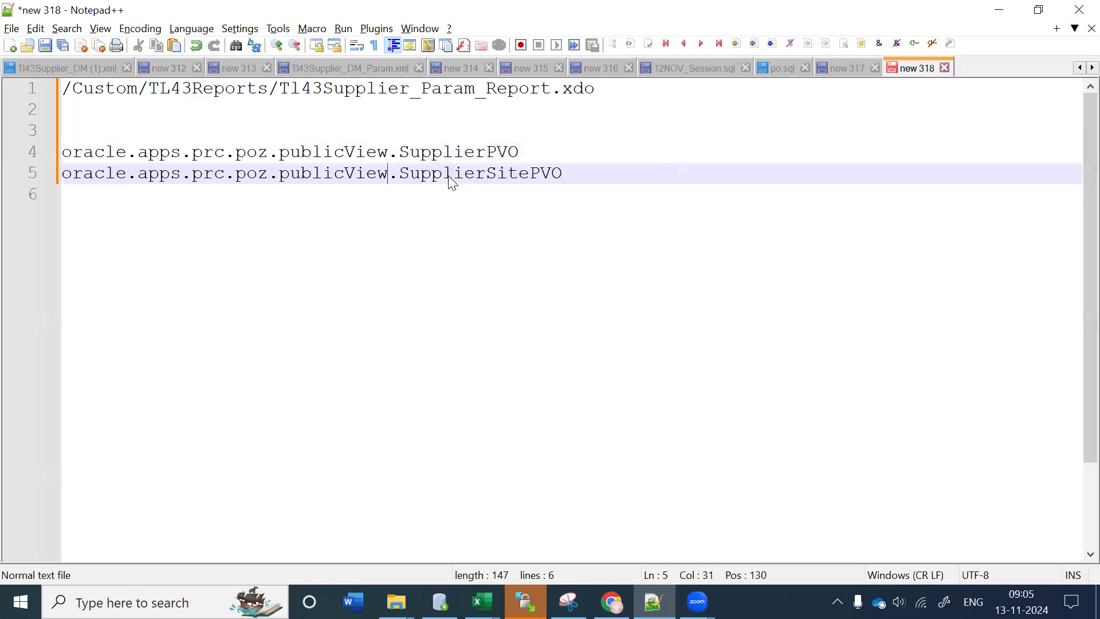
Step: Select and copy the full SupplierPVO path on line 4
drag(570, 172, 4, 156)
click(506, 175)
drag(94, 150, 545, 152)
click(86, 200)
drag(103, 171, 588, 167)
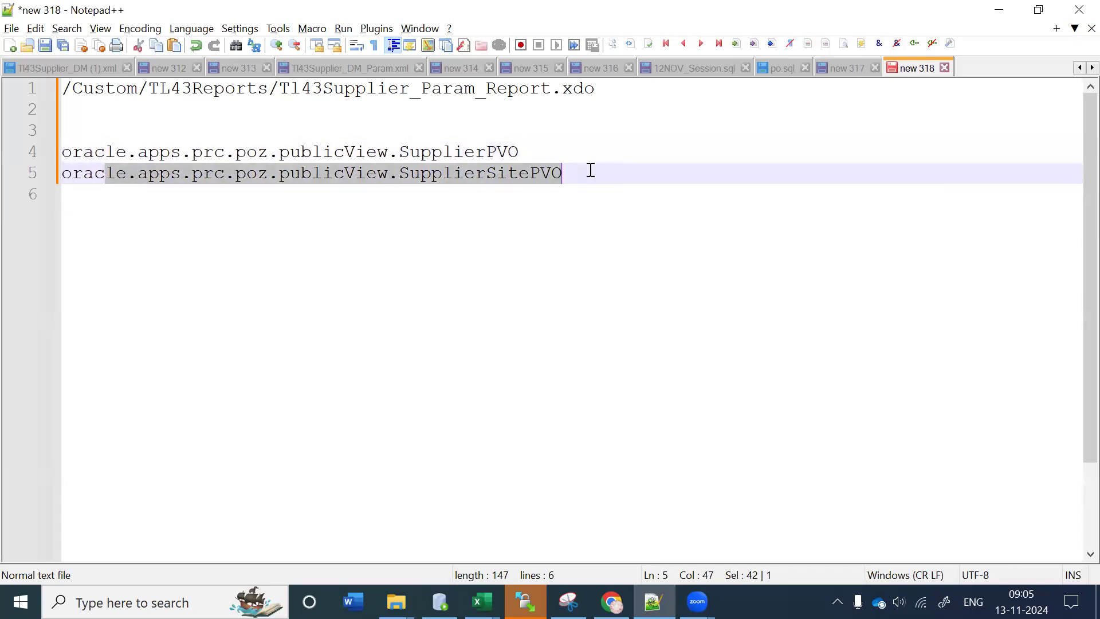
click(591, 173)
drag(521, 154, 3, 168)
key(ctrl+c)
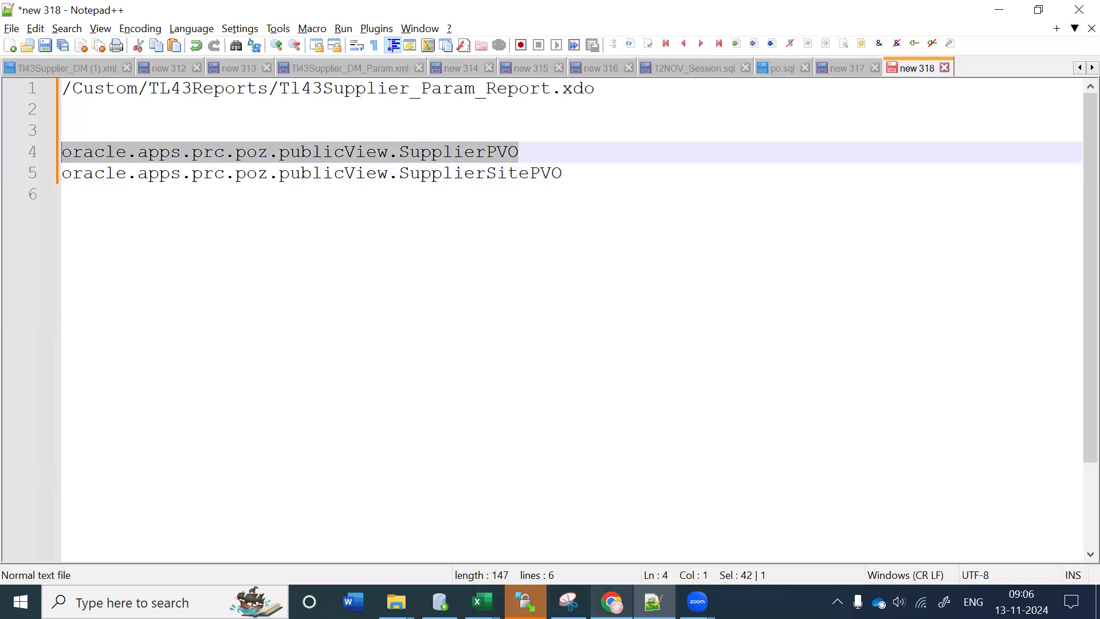
key(alt+Tab)
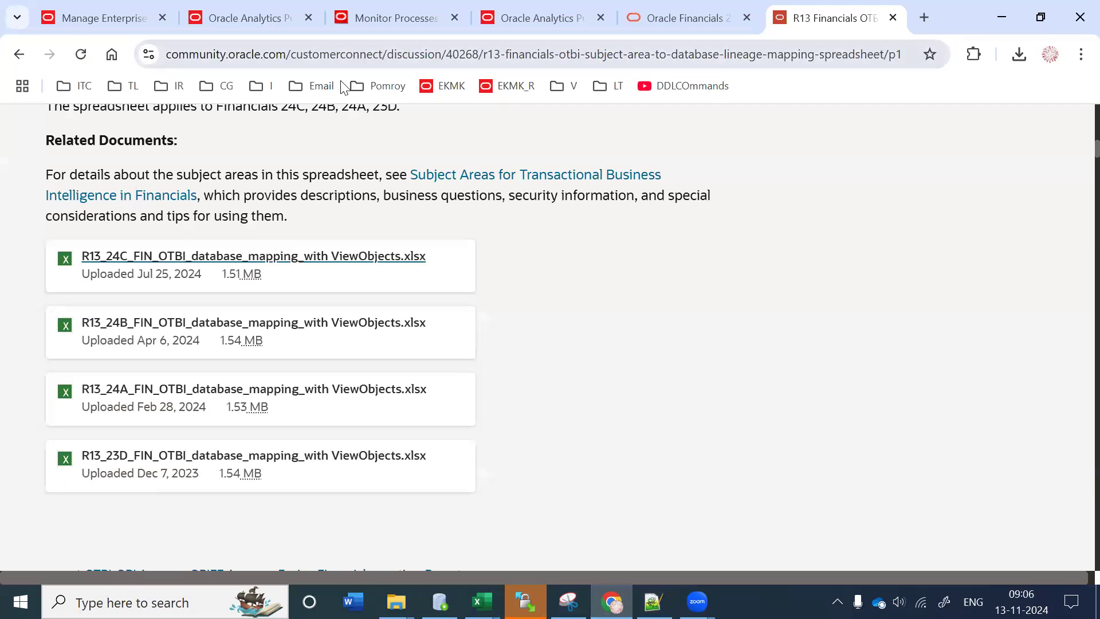
Step: Paste the SupplierPVO view-object path as the definition name and choose Advanced Collections as the application
click(246, 17)
click(80, 17)
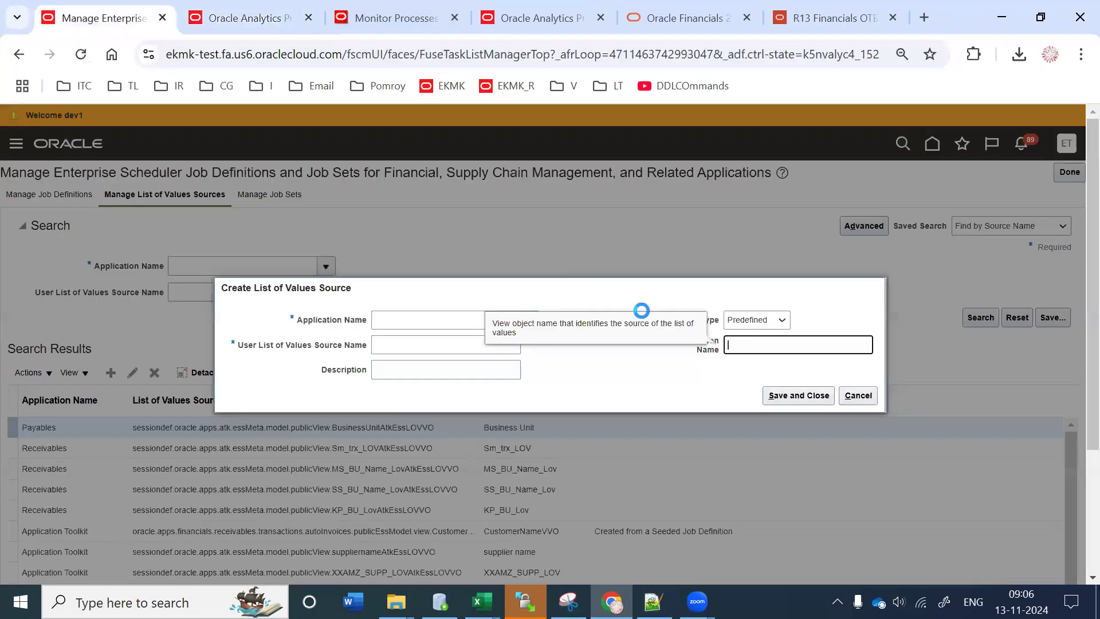
key(ctrl+v)
click(487, 366)
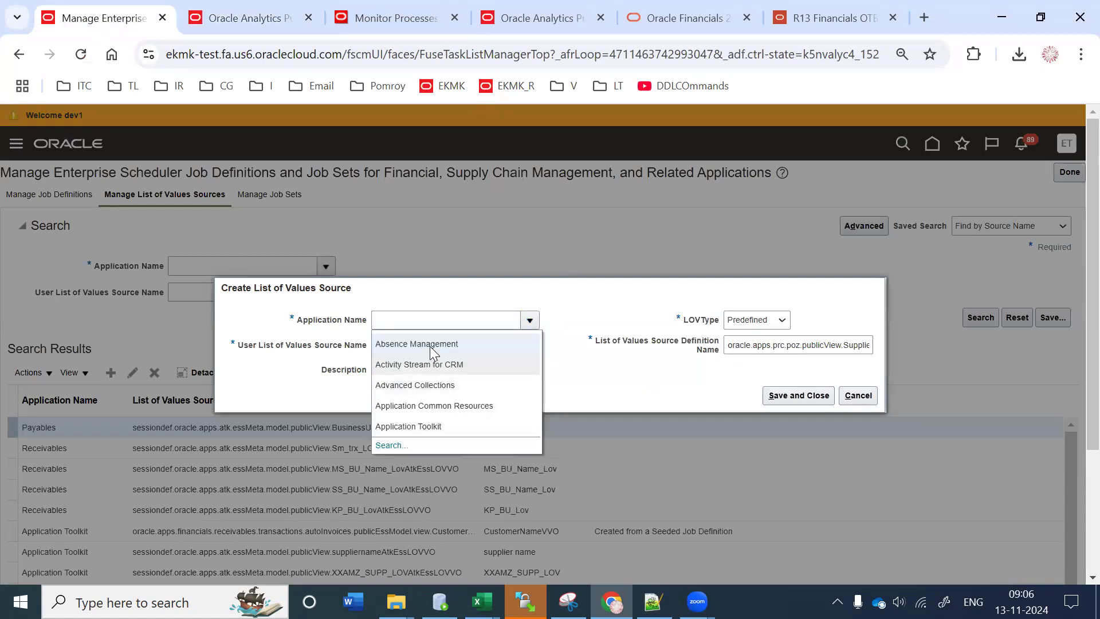
click(431, 385)
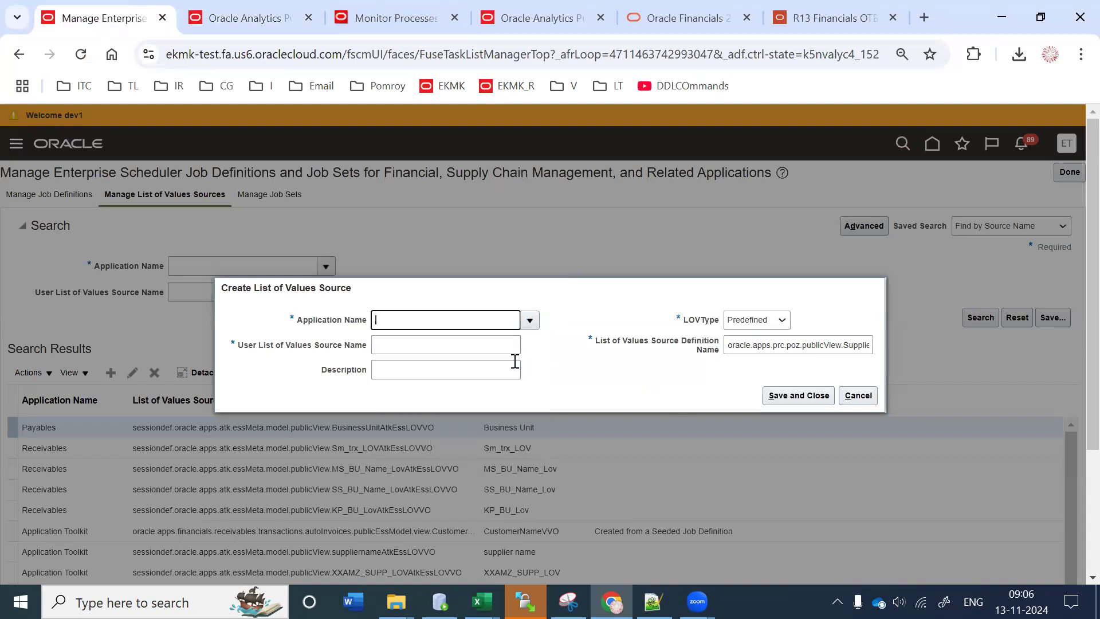
Step: Enter TL43SupplierPVO as the user source name, reusing SupplierPVO from the definition
click(457, 349)
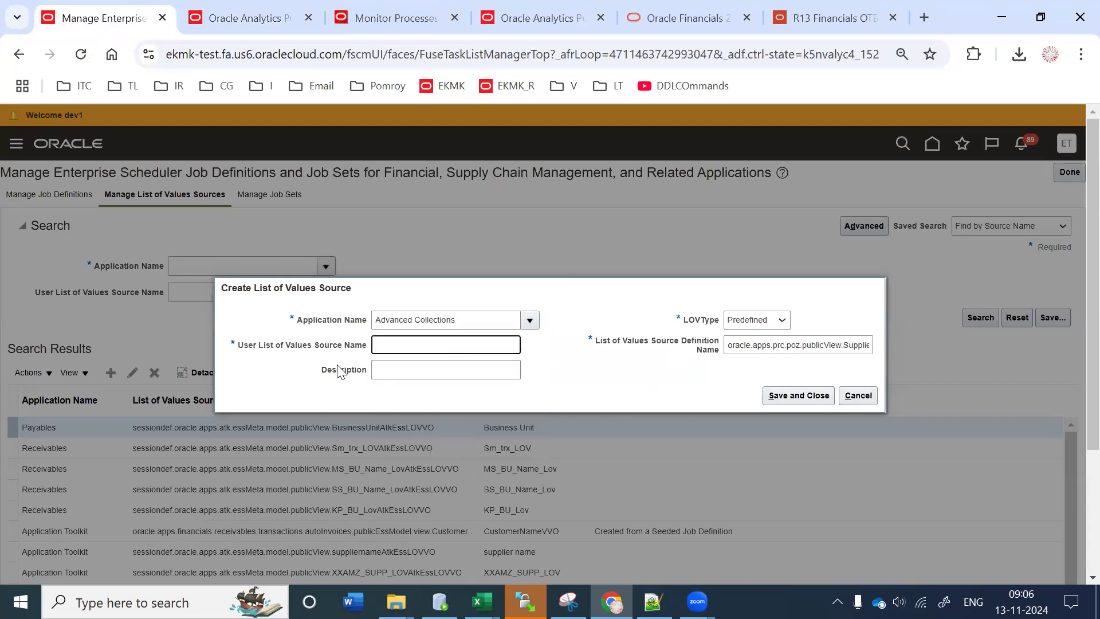
click(823, 344)
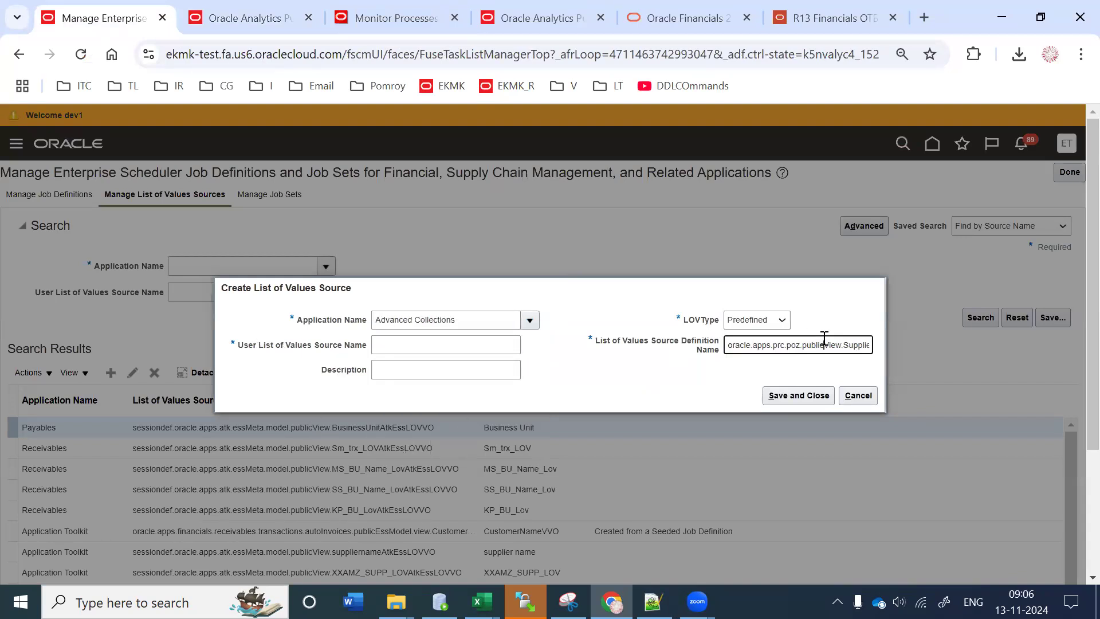
key(End)
double_click(840, 344)
key(ctrl+c)
click(390, 347)
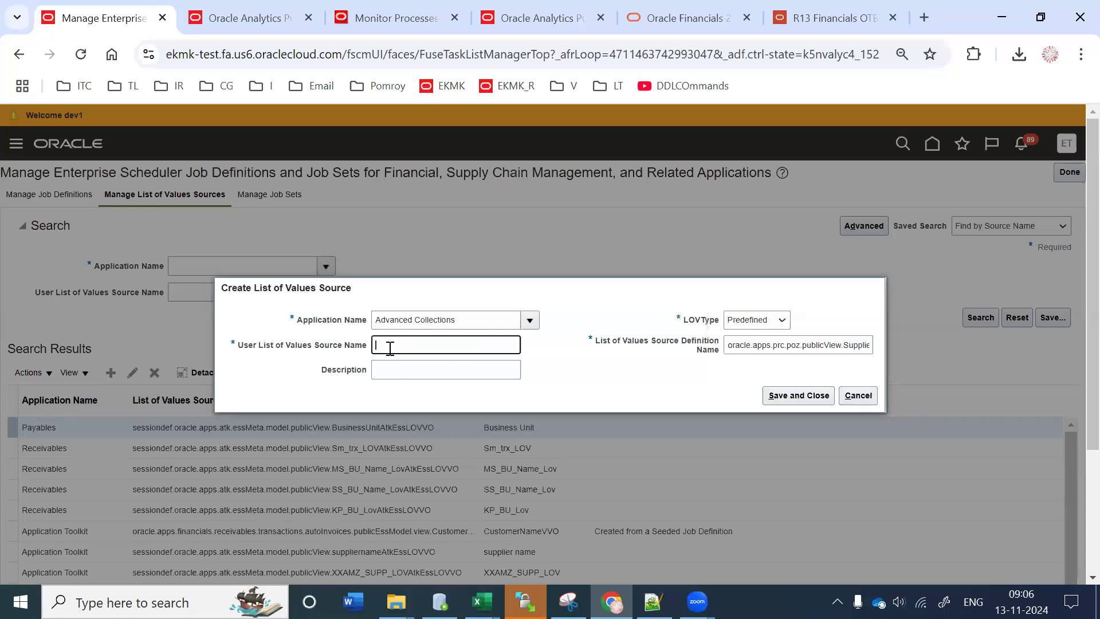
text(TL43)
key(ctrl+v)
Step: Correct the definition name to end in oracle.apps.prc.poz.publicView.SupplierPVO and save the source
double_click(862, 345)
key(ctrl+v)
click(776, 401)
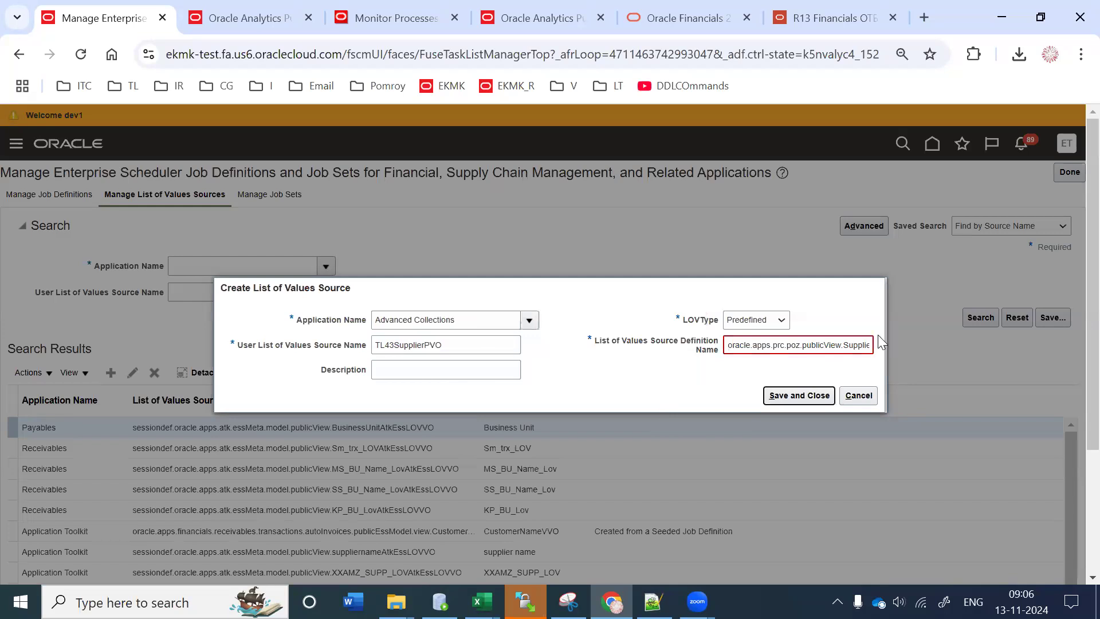
click(859, 346)
key(End)
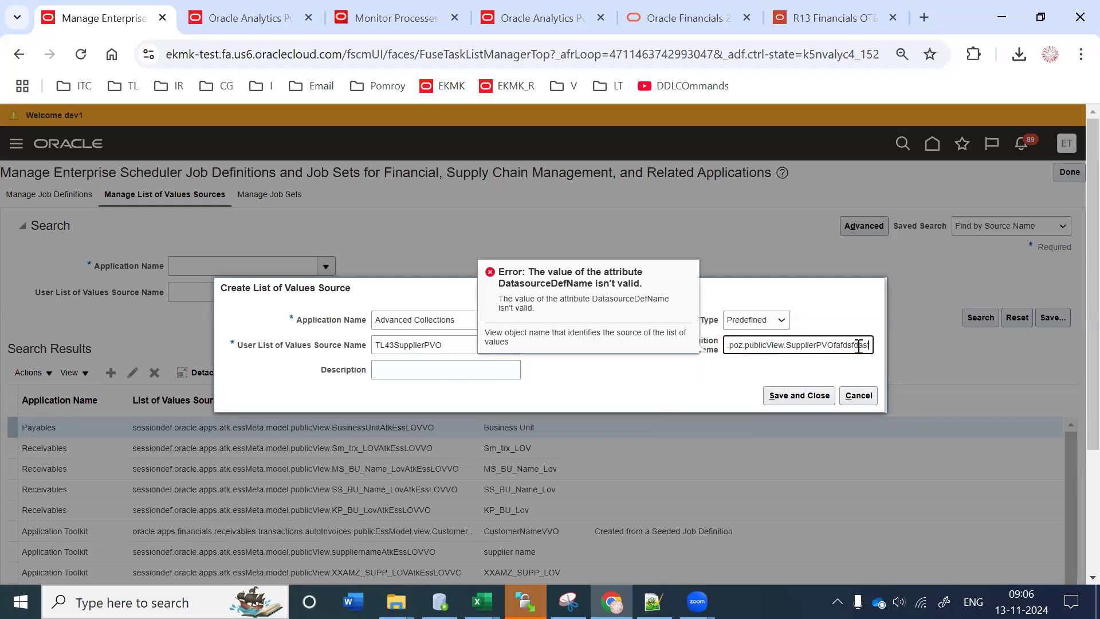
key(BackSpace)
key(BackSpace)
key(BackSpace)
key(BackSpace)
key(BackSpace)
key(BackSpace)
key(BackSpace)
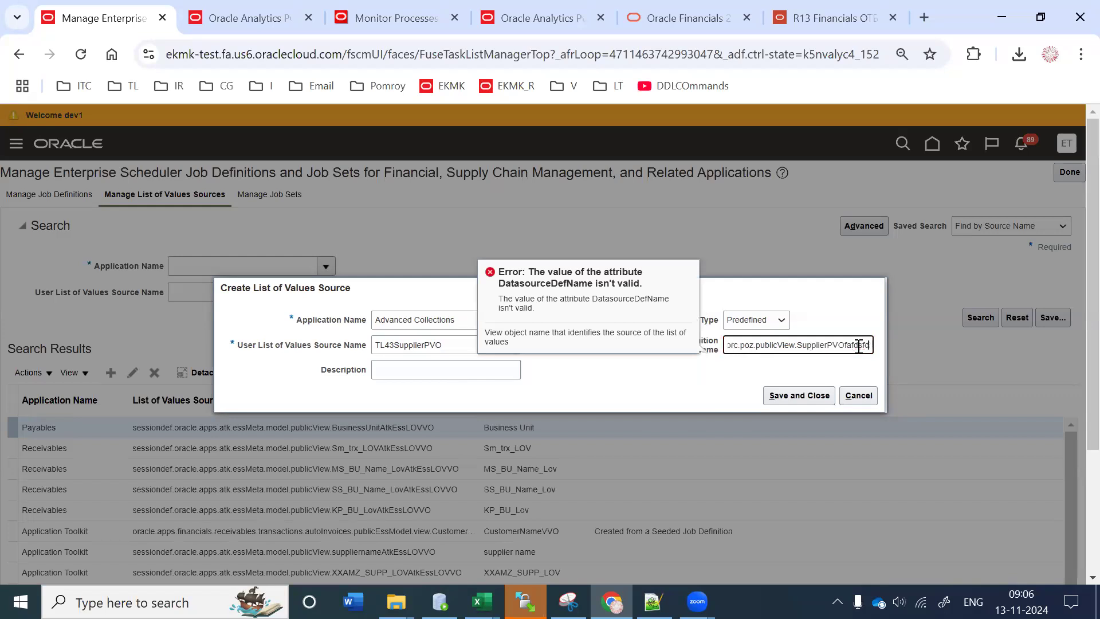
key(BackSpace)
key(BackSpace)
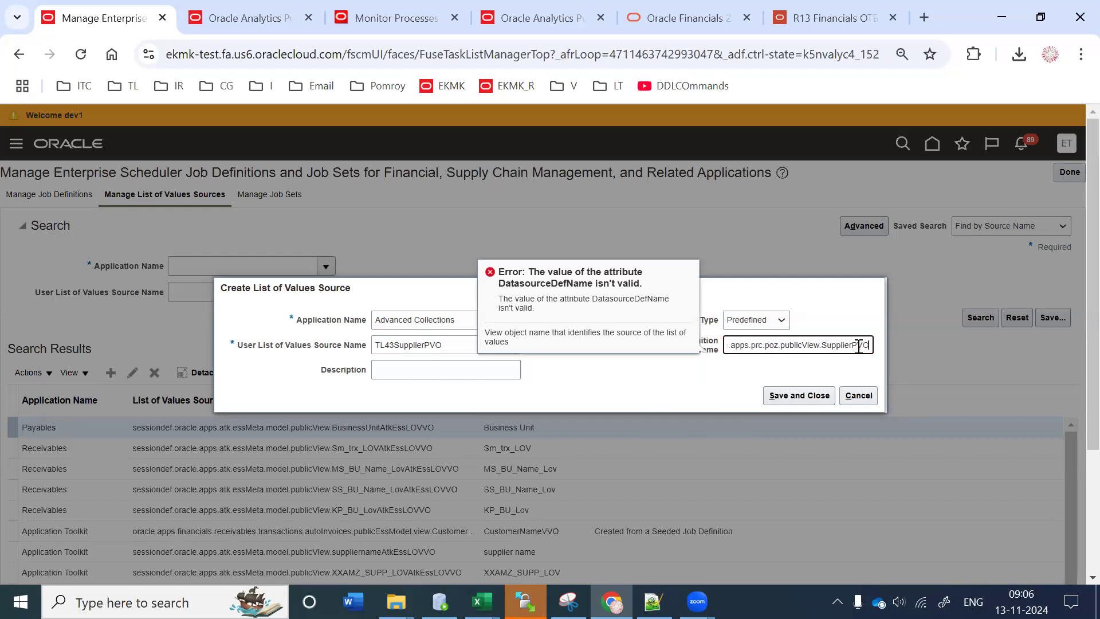
click(801, 401)
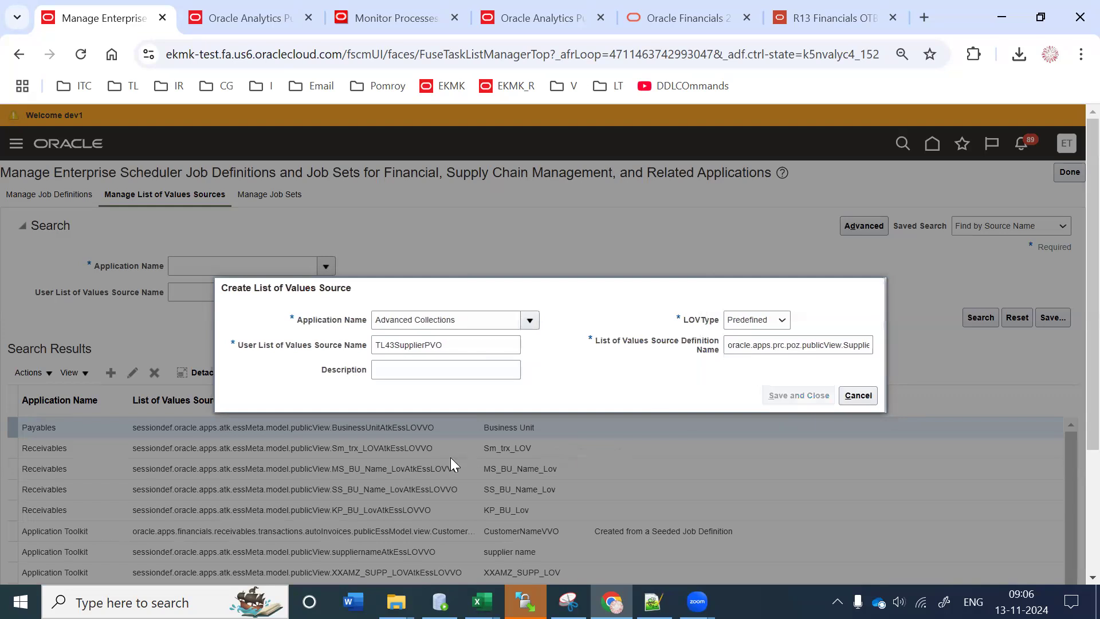
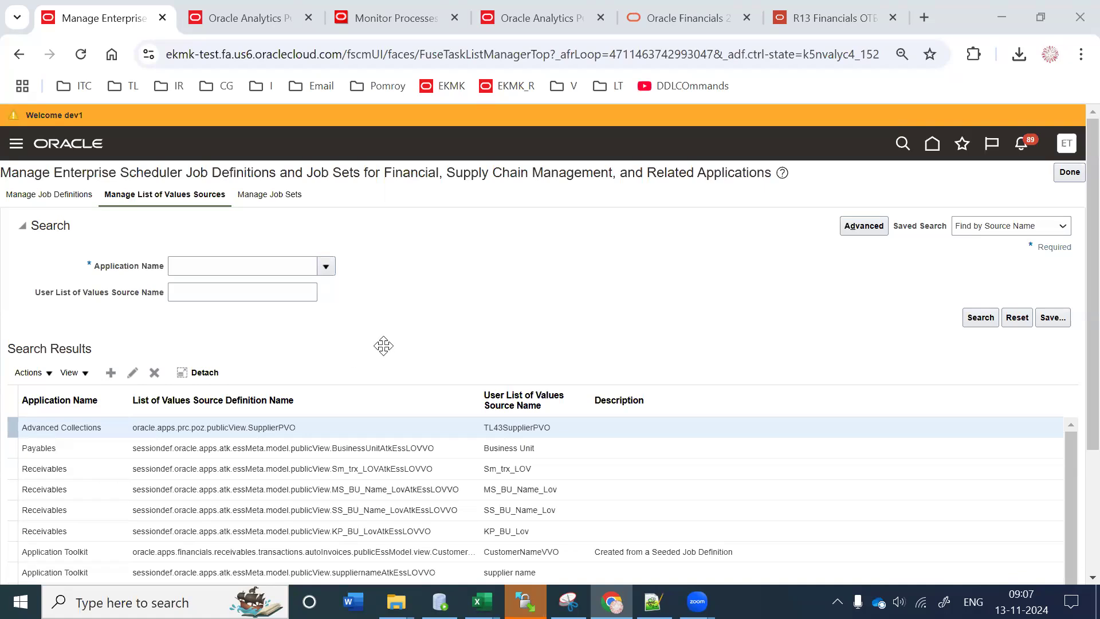
Step: Start a new Advanced Collections list of values source, copying the SupplierSitePVO path from the notes
click(437, 430)
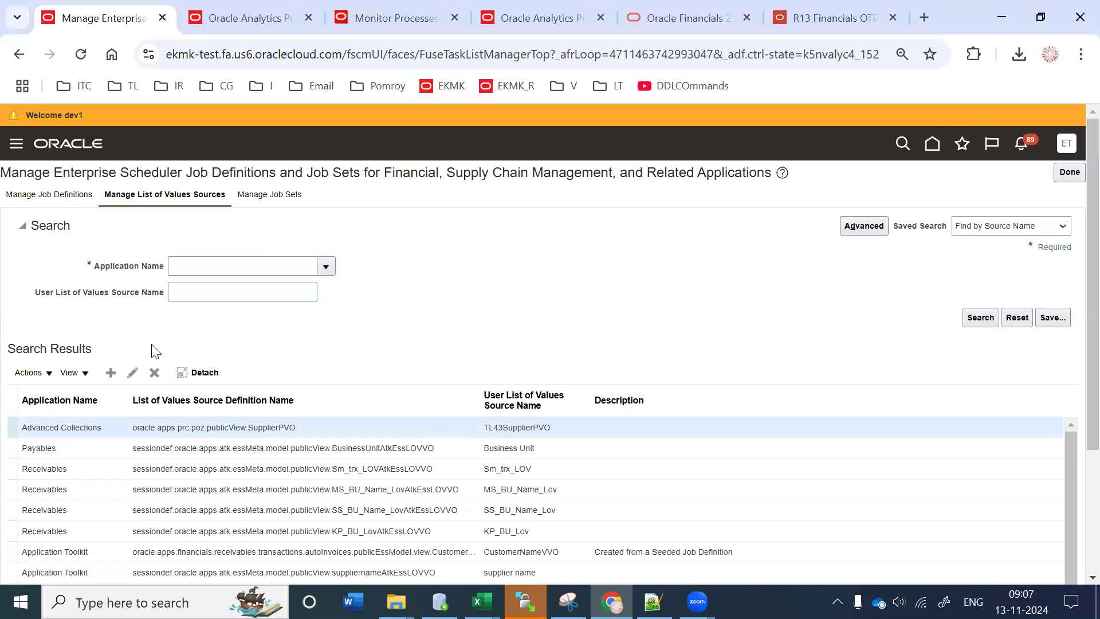
click(111, 373)
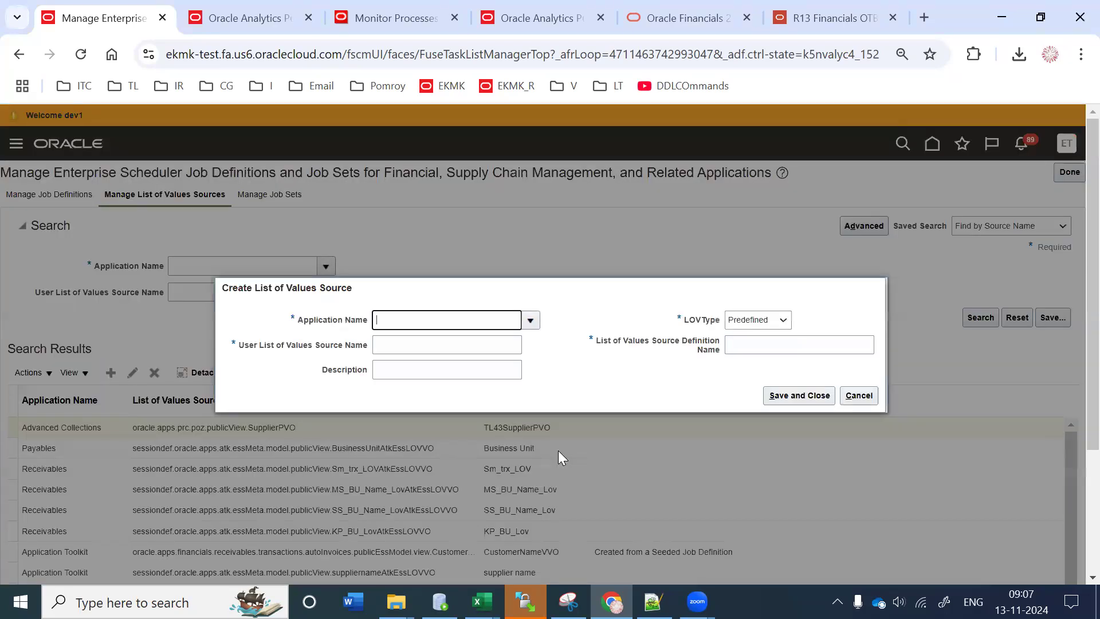
key(alt+Tab)
drag(563, 173, 35, 182)
key(ctrl+c)
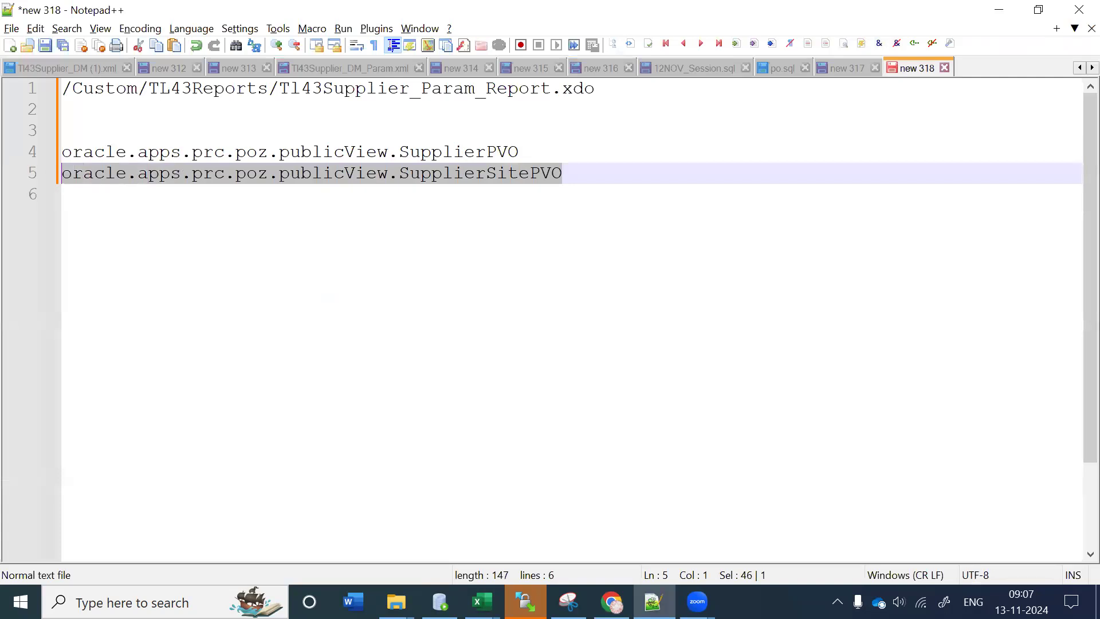
key(alt+Tab)
click(531, 320)
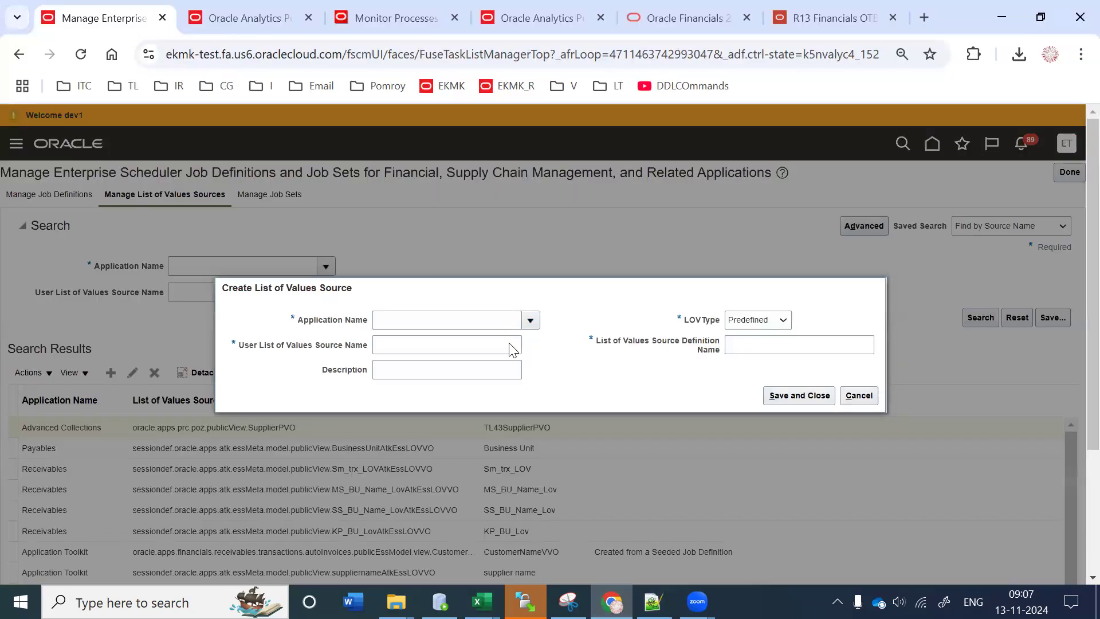
click(410, 385)
Step: Paste the SupplierSitePVO path as definition name, name it TL43SupplierSitePVO, and save
click(761, 345)
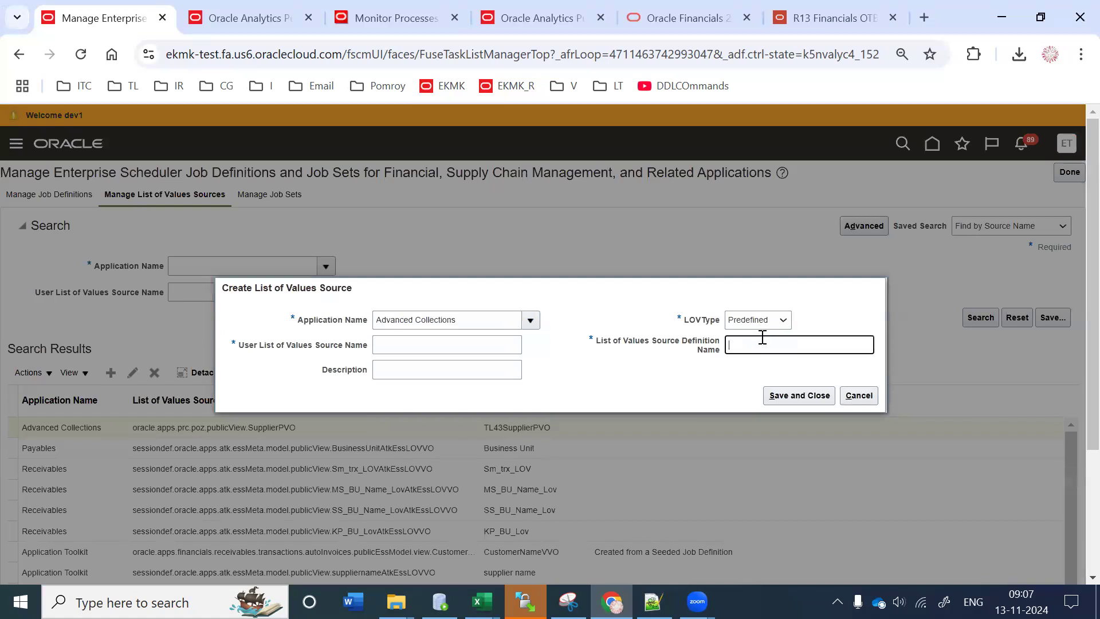
key(ctrl+v)
double_click(829, 344)
key(ctrl+c)
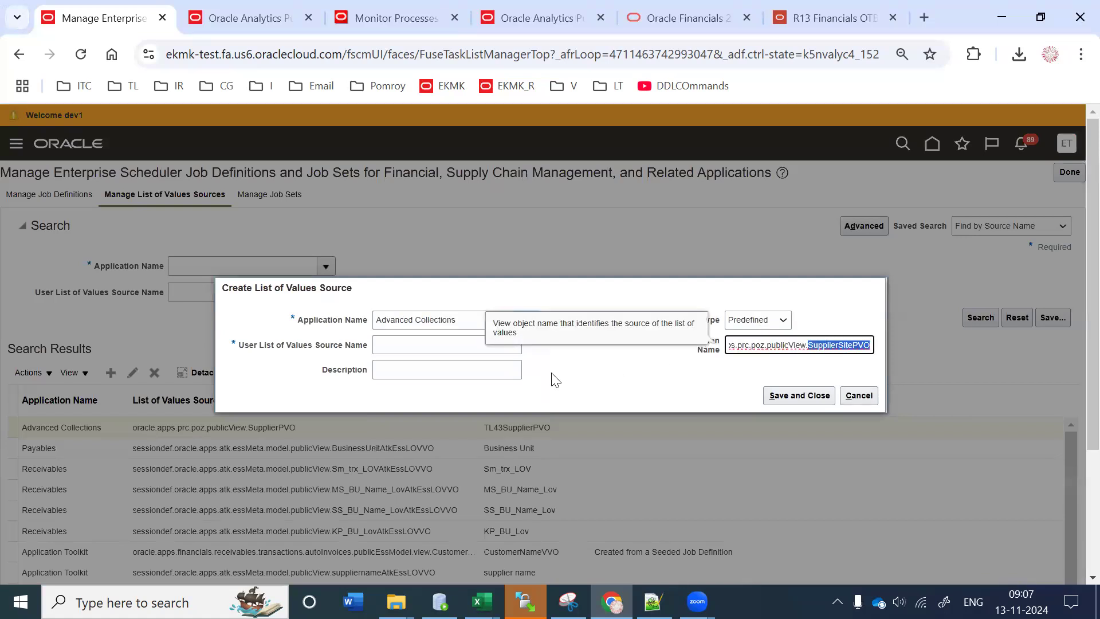
click(409, 352)
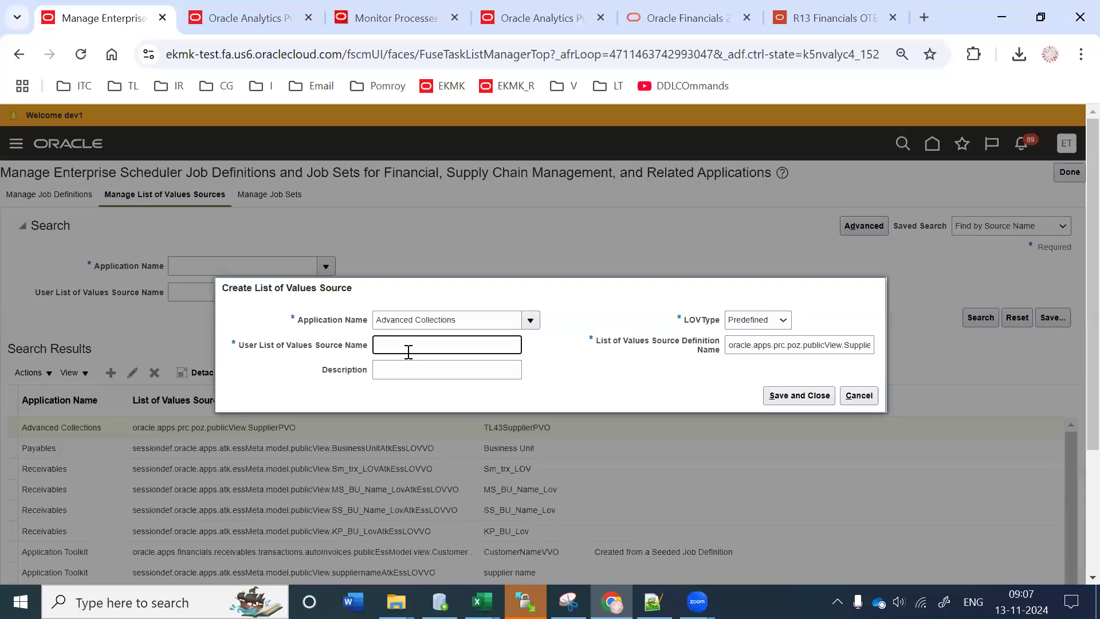
text(TL43)
key(ctrl+v)
click(799, 396)
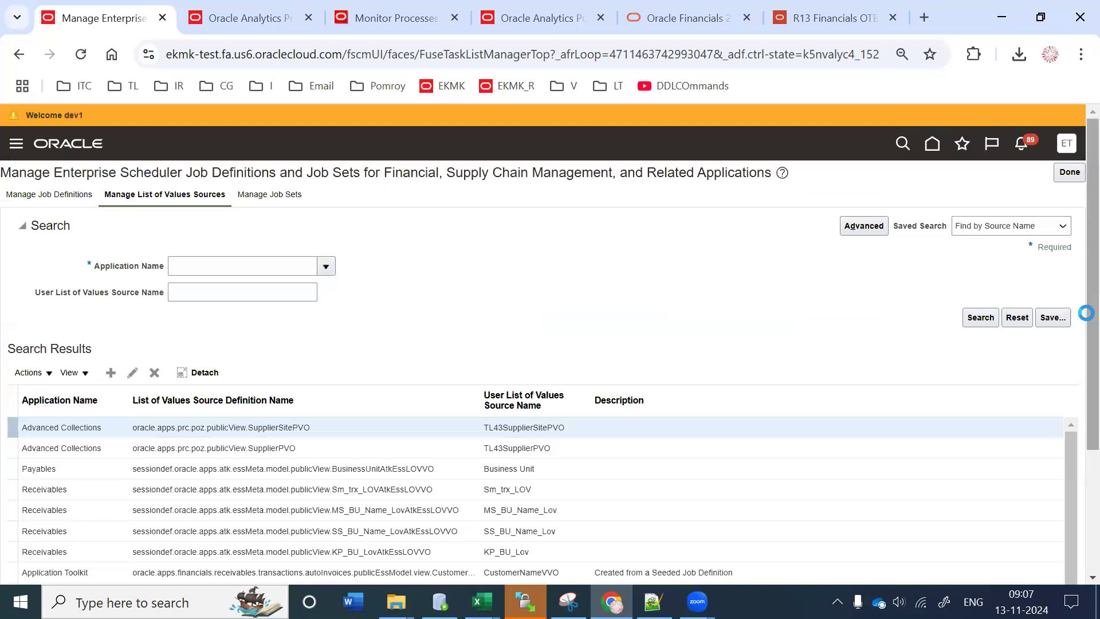
Step: Edit the TL43 Supplier Report's SupplierNumber parameter and set its page element to List of values
click(45, 194)
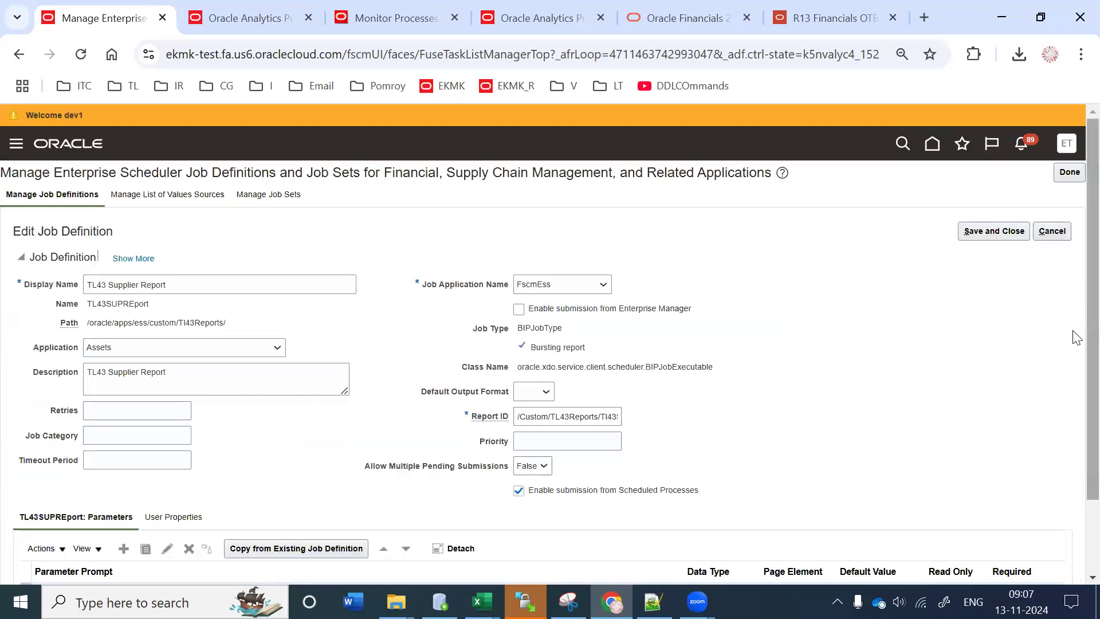
scroll(1043, 462, down, 2)
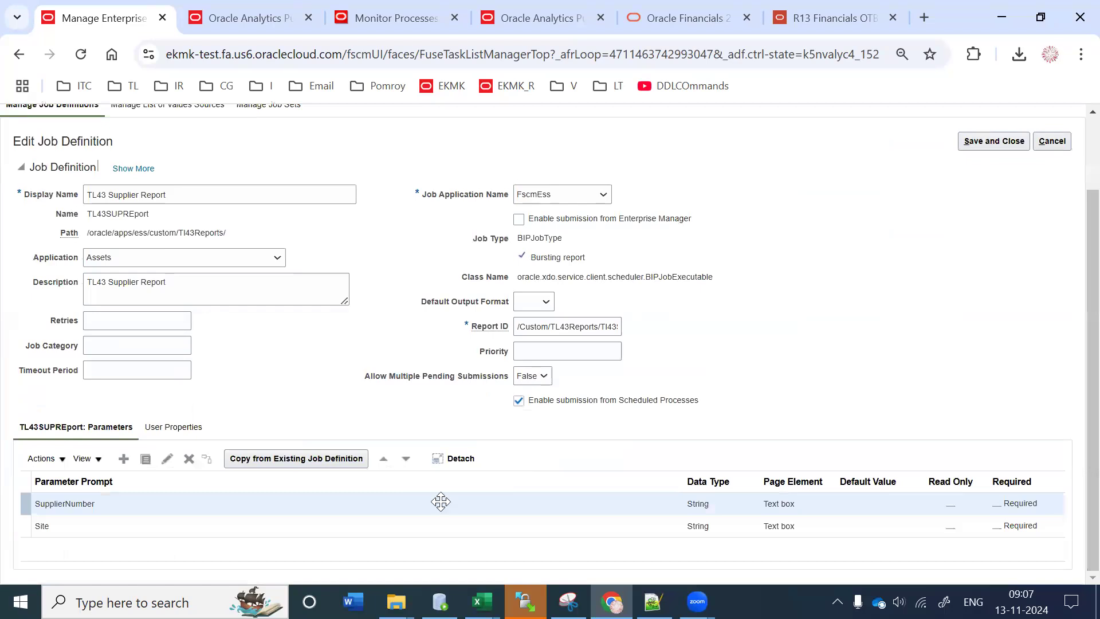
click(166, 459)
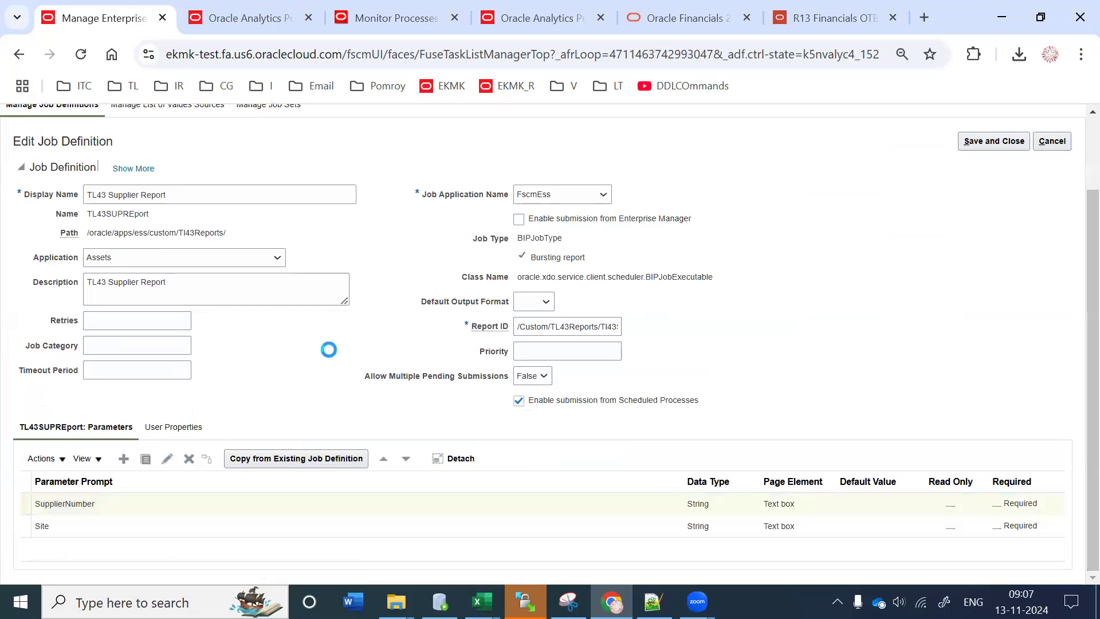
click(462, 374)
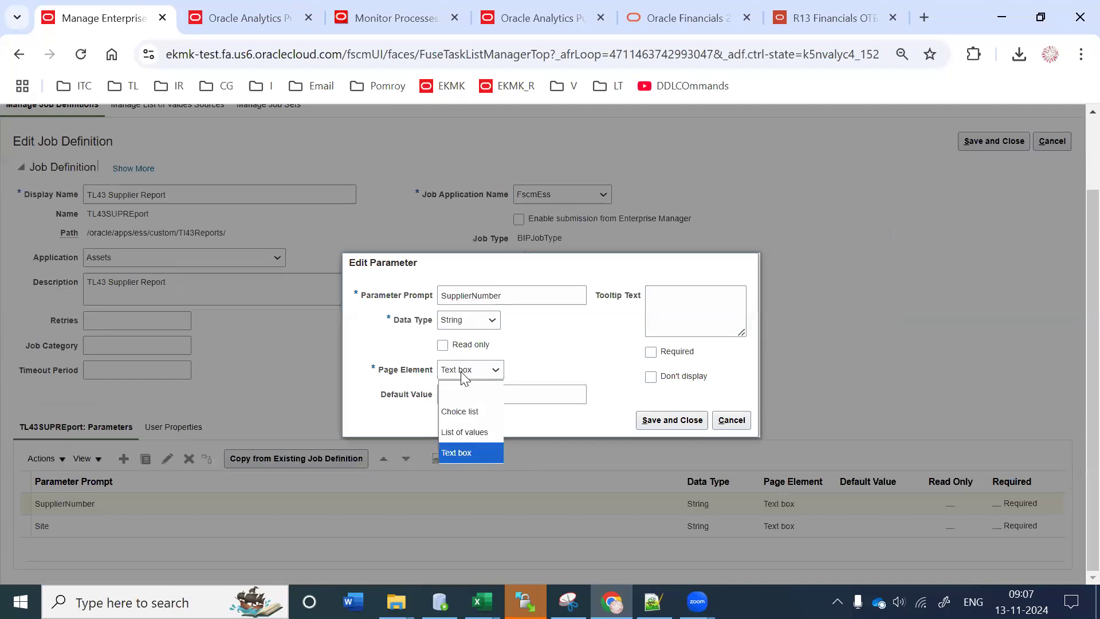
click(463, 434)
Step: Search Advanced Collections sources for TL43 and select TL43SupplierPVO as the list of values source
click(555, 386)
click(512, 340)
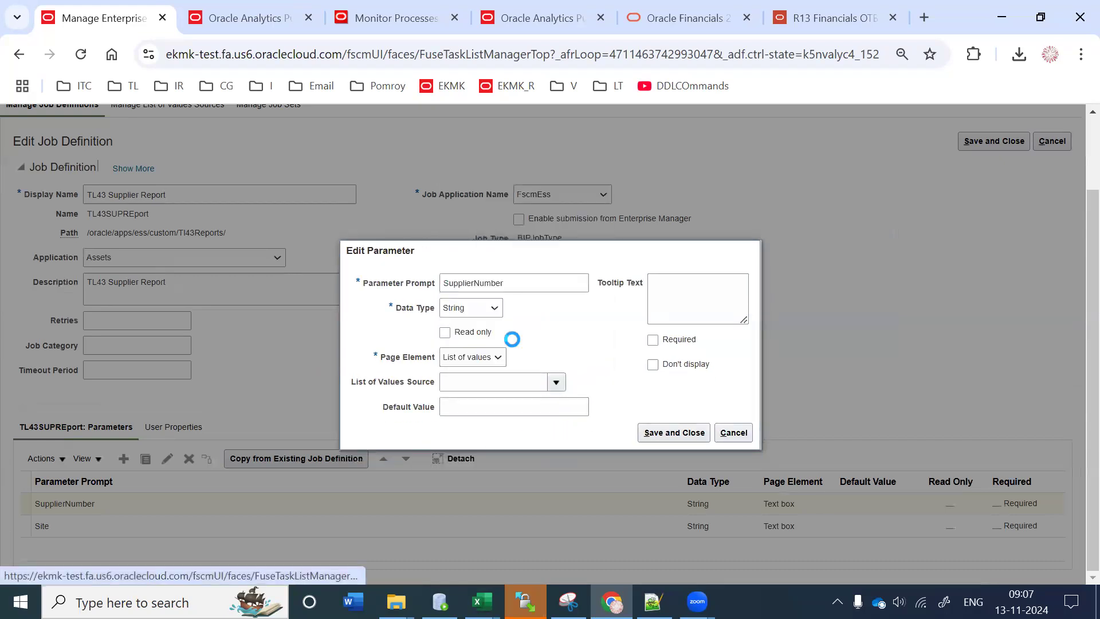
click(699, 315)
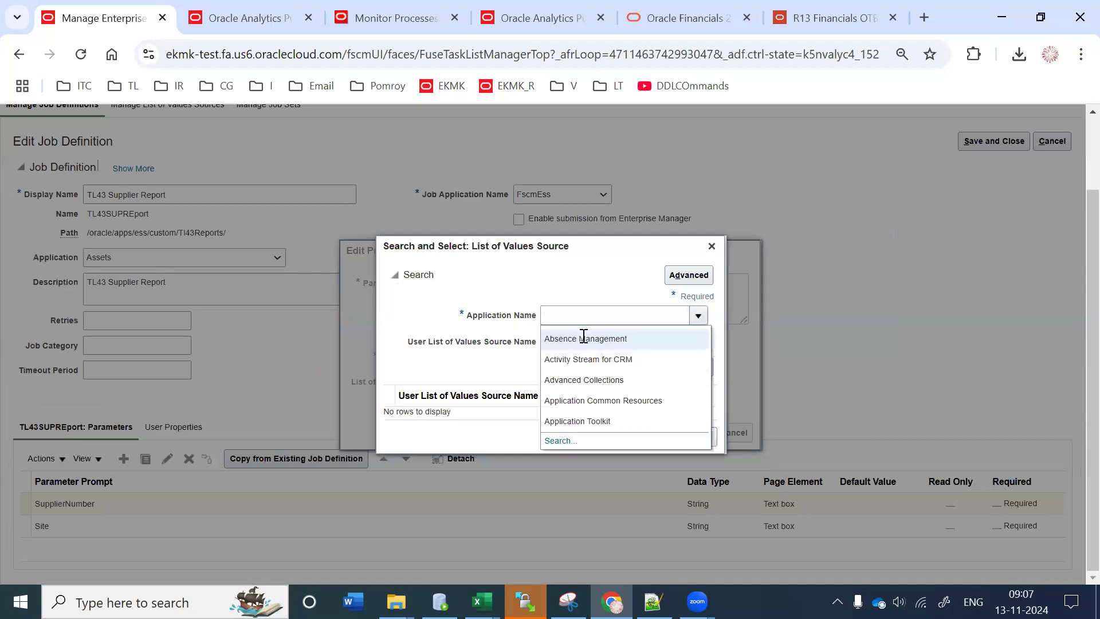
click(584, 338)
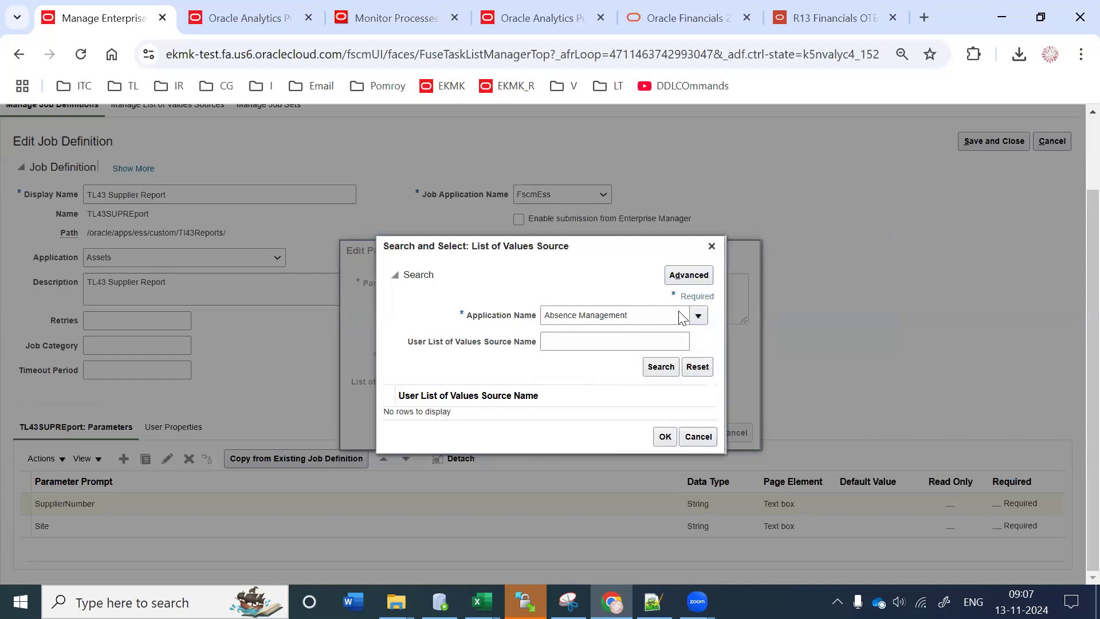
key(alt+Down)
click(582, 378)
click(559, 342)
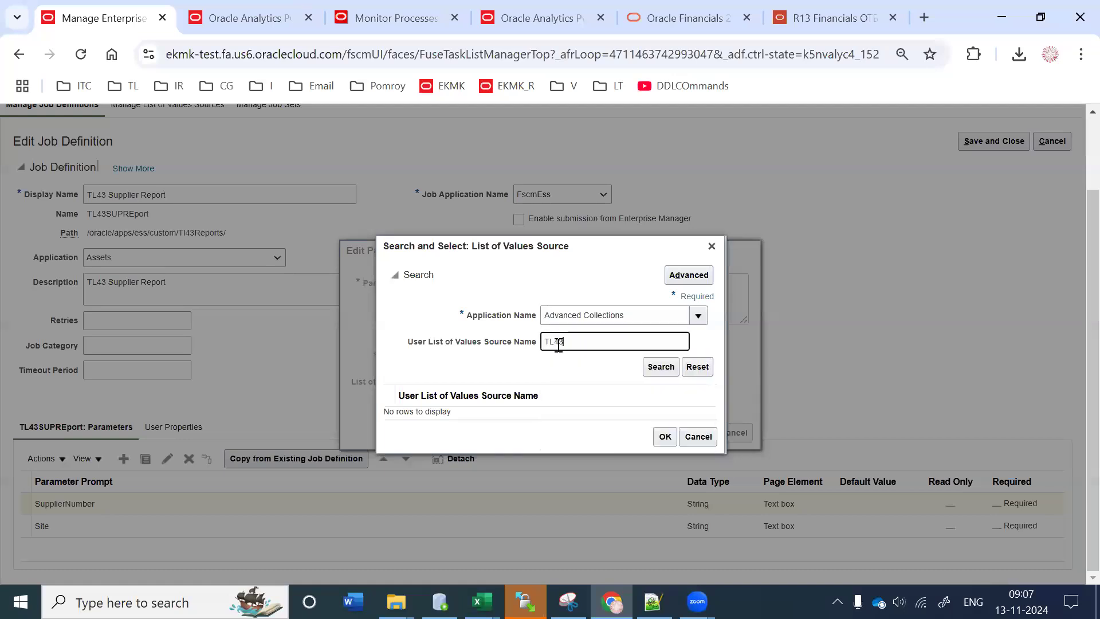
text(TL43)
key(Return)
click(424, 401)
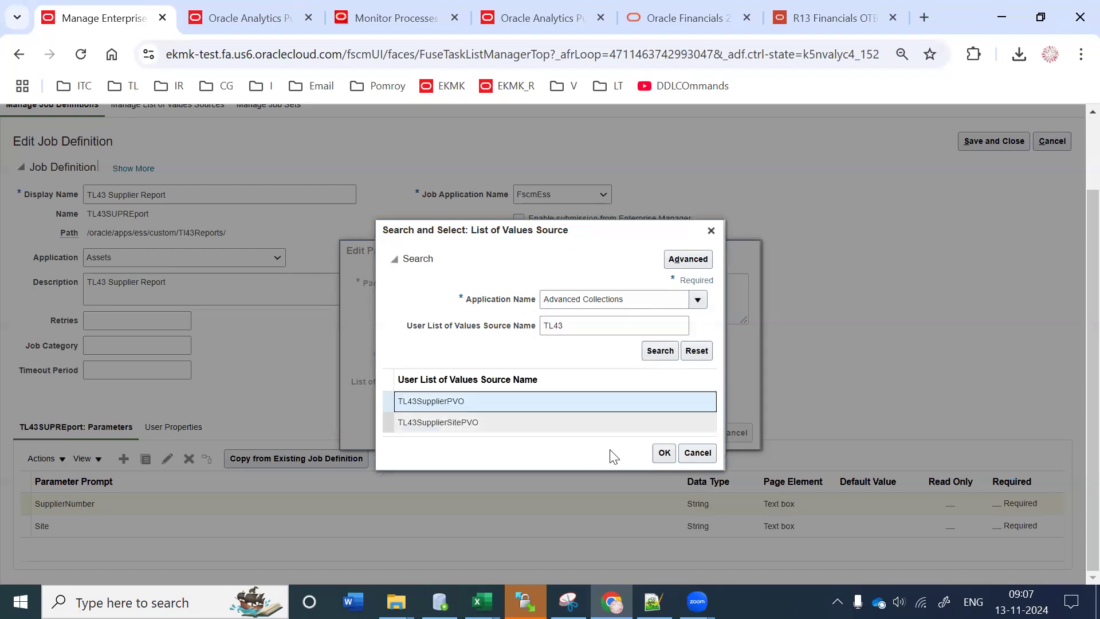
click(656, 457)
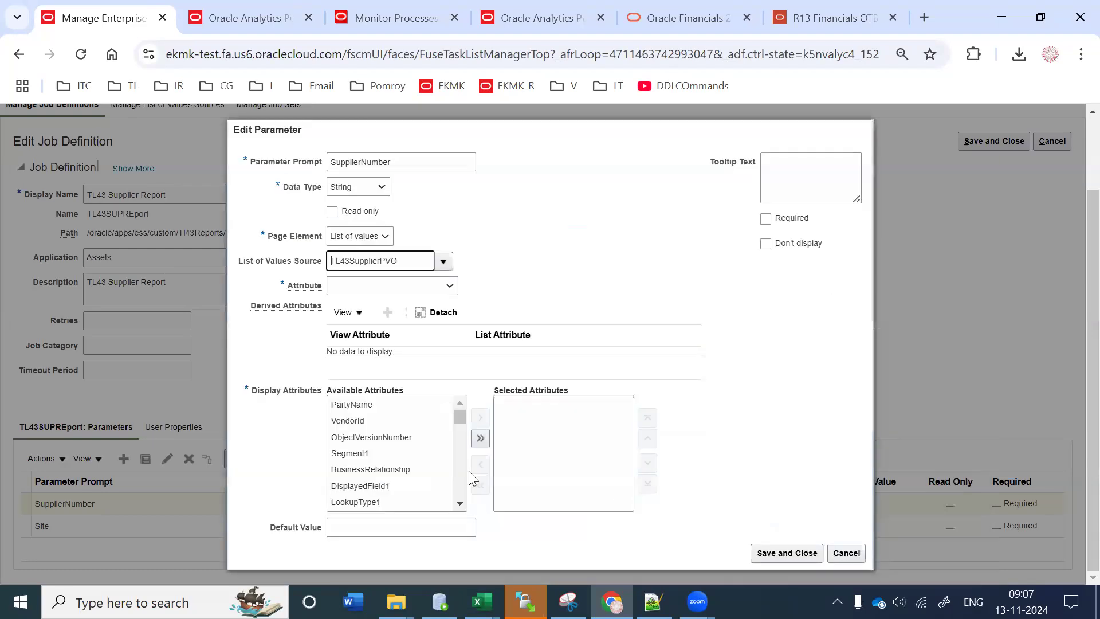
Step: Set Segment1 as the returned and displayed attribute, save SupplierNumber, and select the Site parameter
click(346, 292)
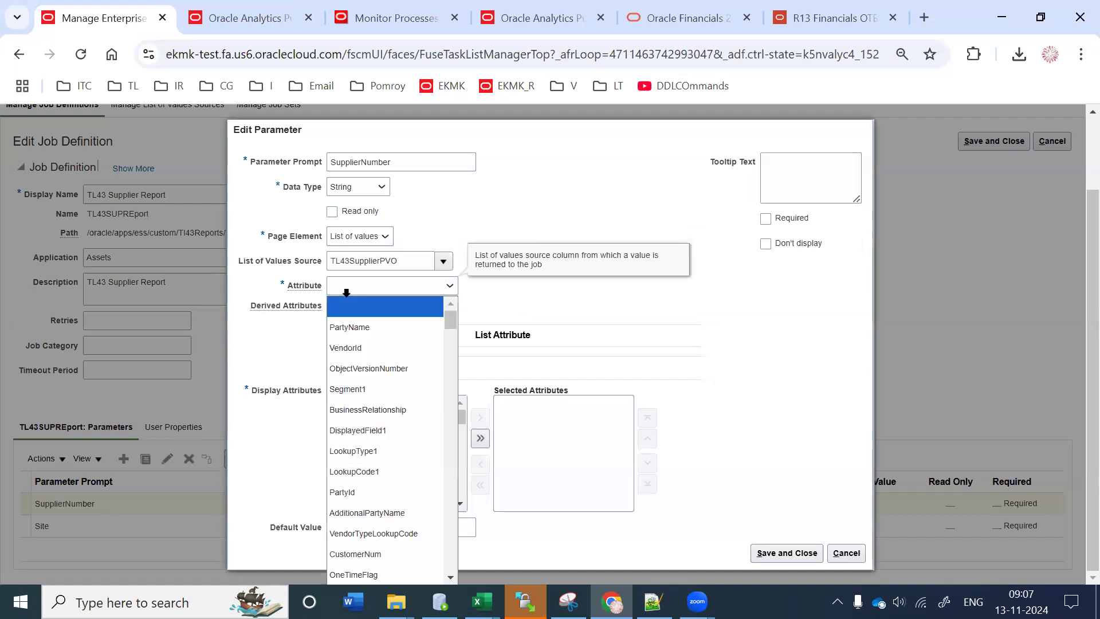
drag(256, 390, 318, 390)
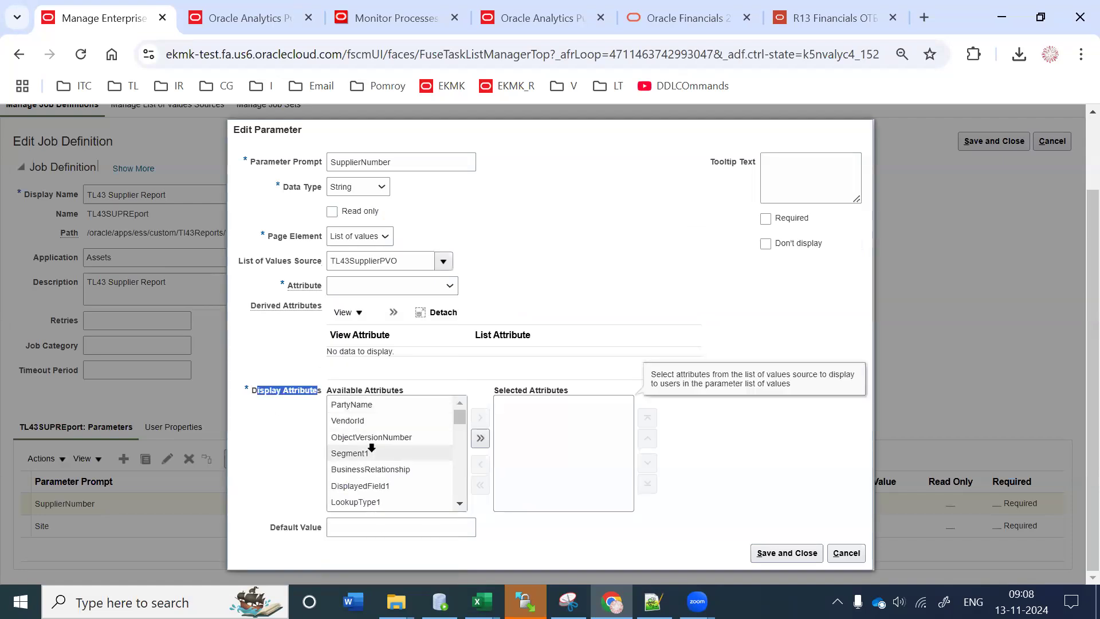
click(396, 291)
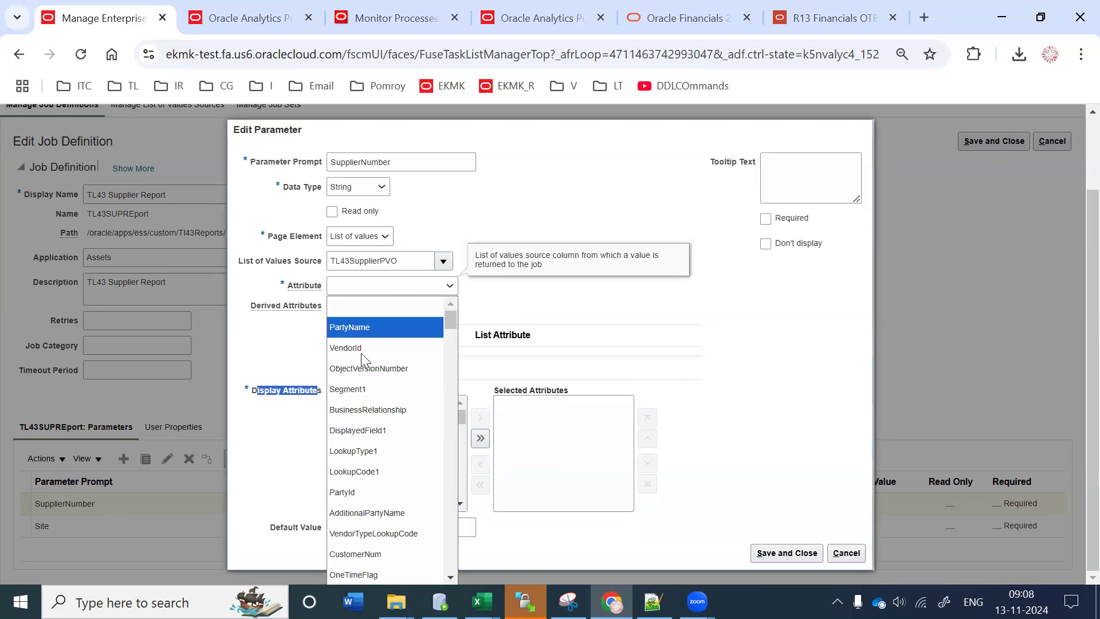
scroll(376, 486, down, 10)
scroll(375, 486, down, 4)
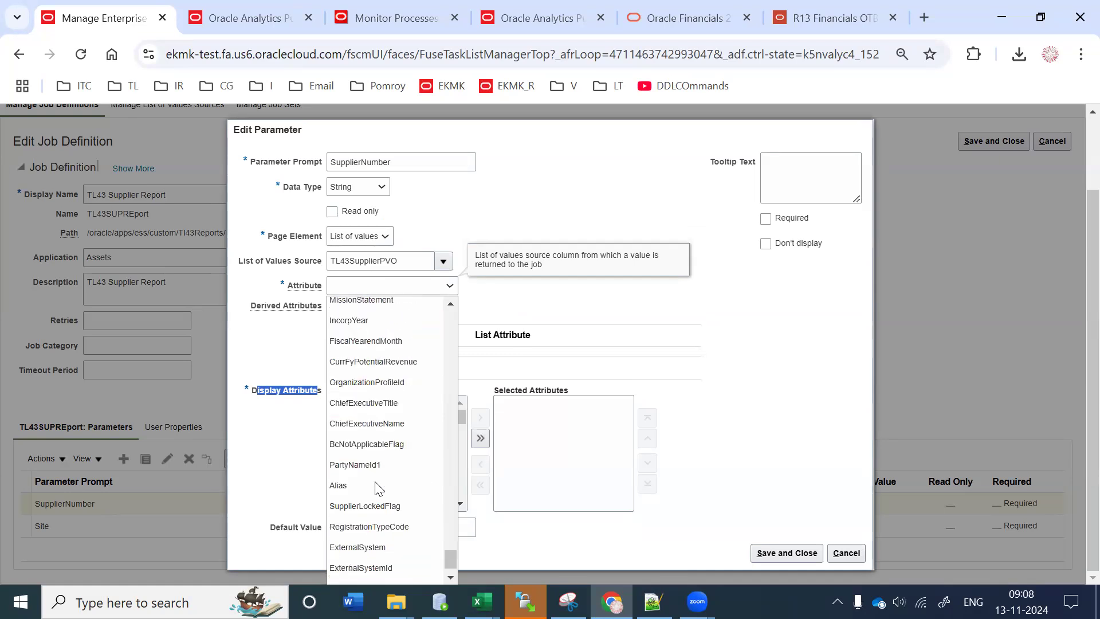
scroll(375, 481, up, 14)
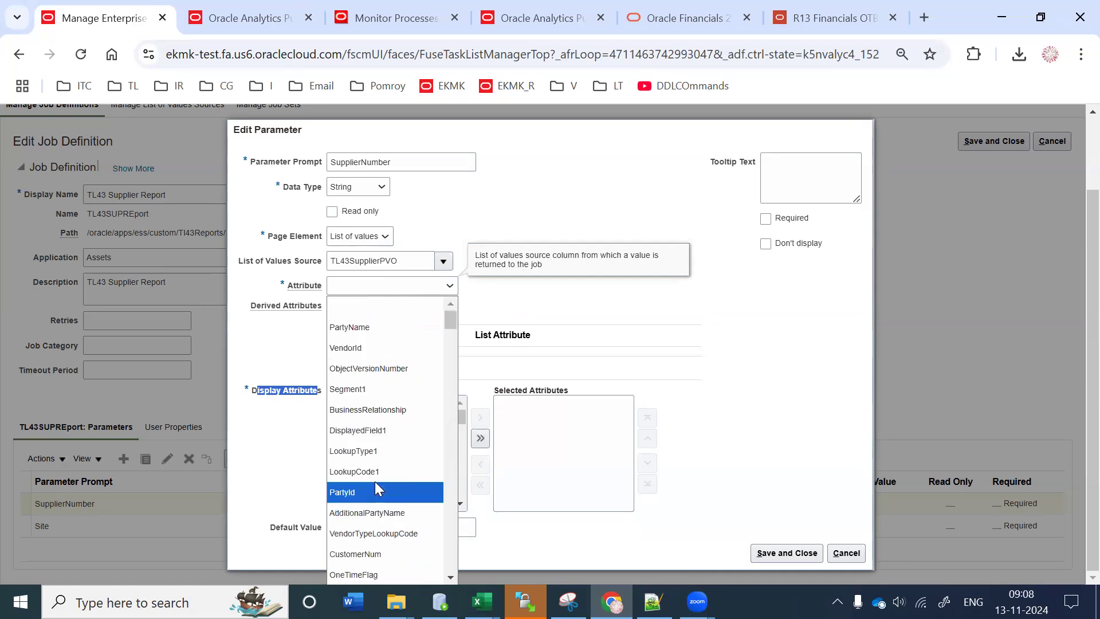
click(357, 389)
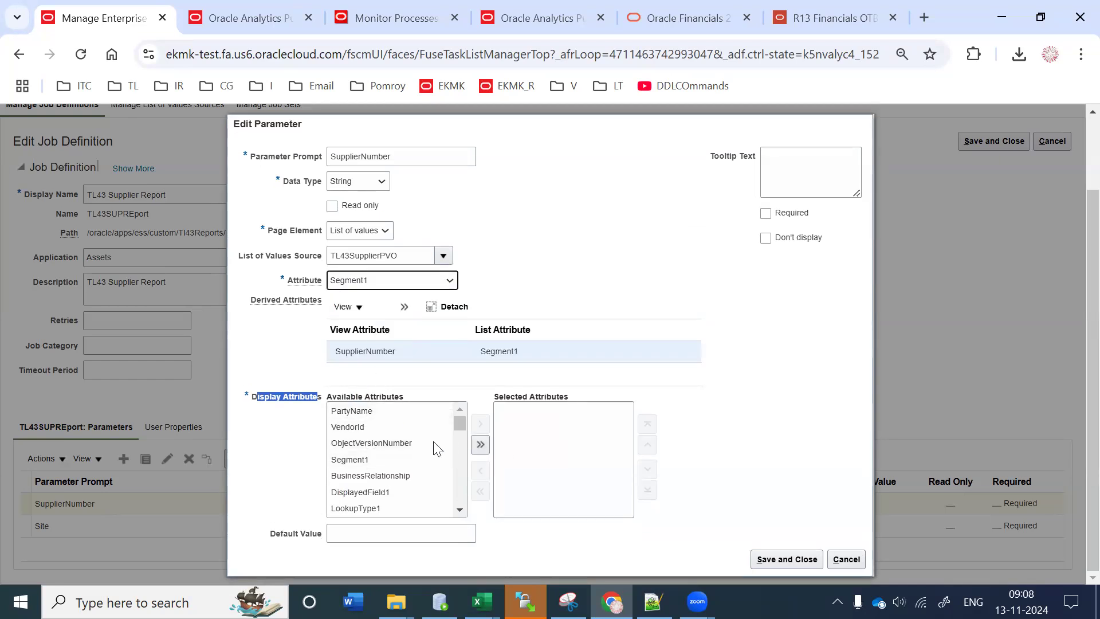
click(375, 461)
click(482, 422)
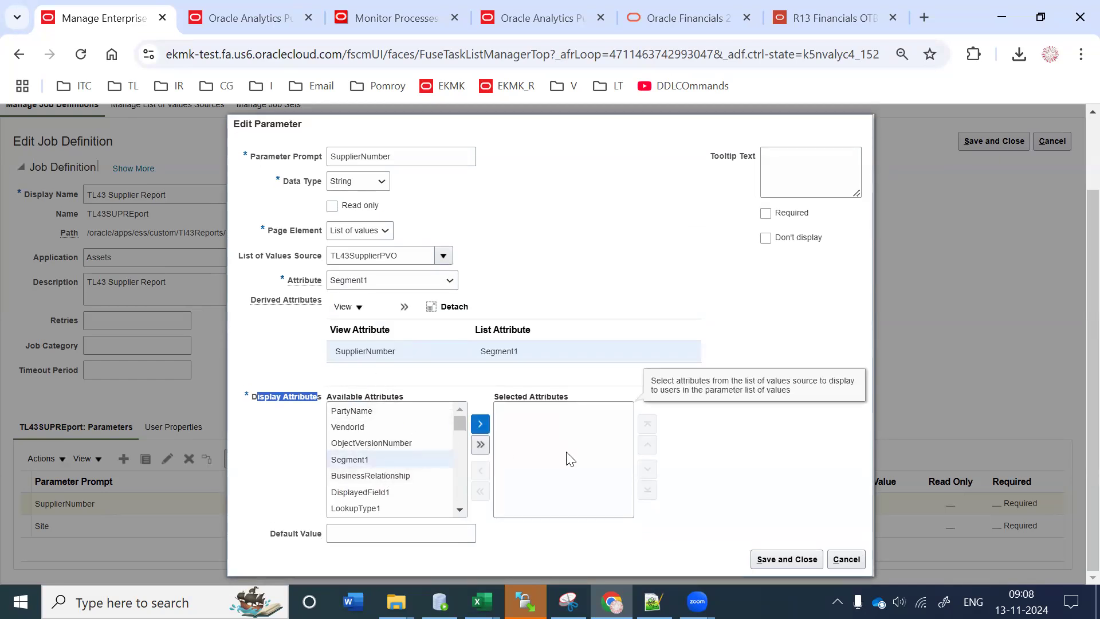
click(784, 561)
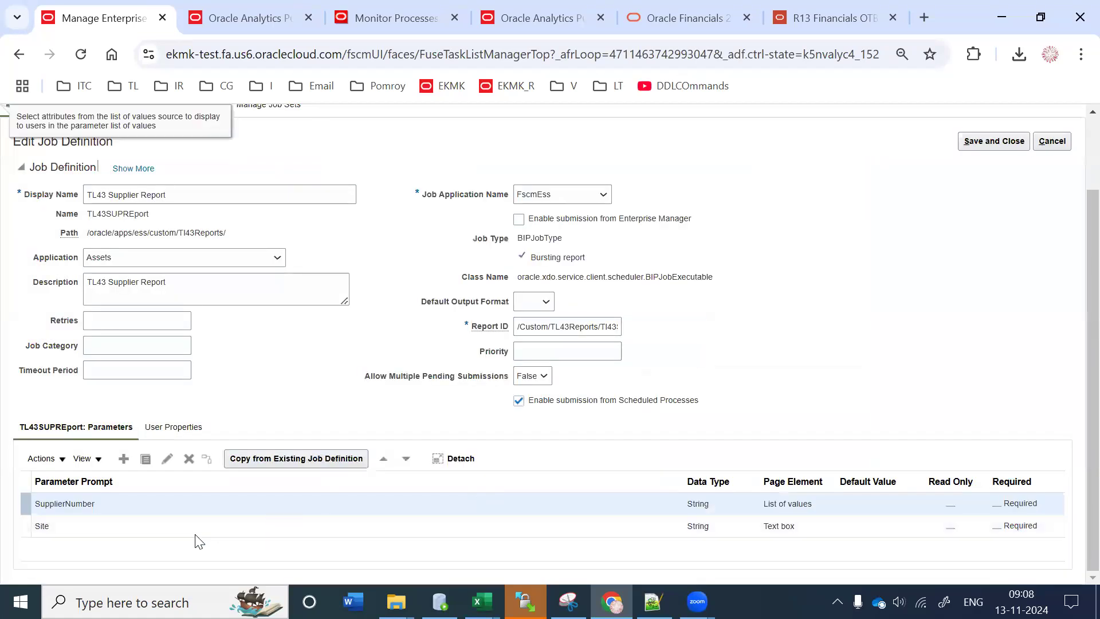
click(194, 533)
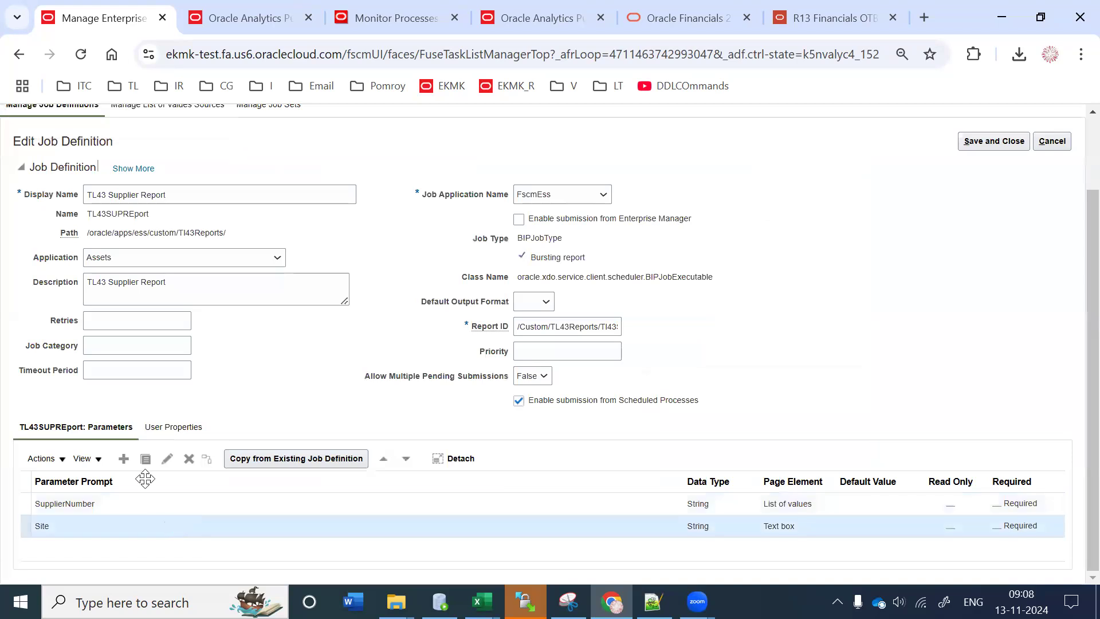
Step: Make the Site parameter a list of values sourced from TL43SupplierSitePVO
click(164, 459)
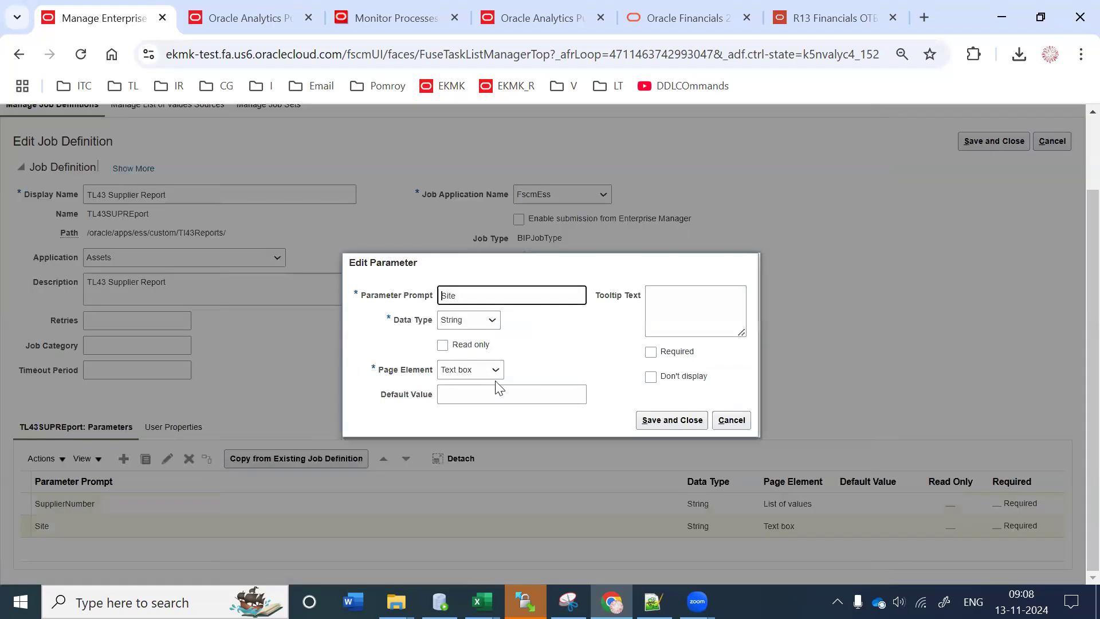
click(488, 370)
click(461, 427)
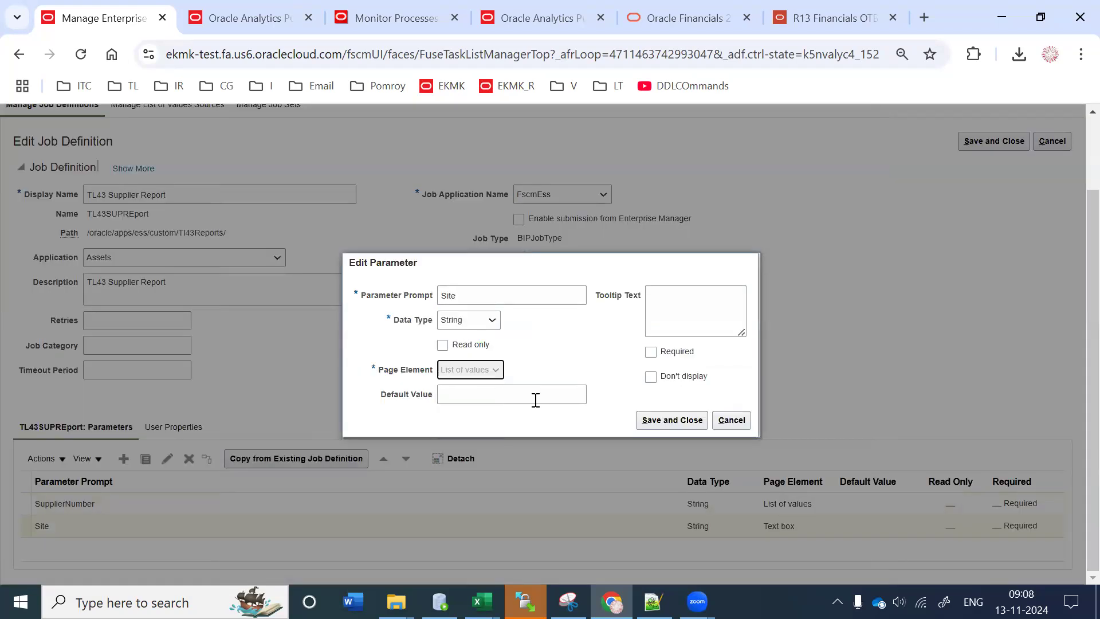
click(555, 381)
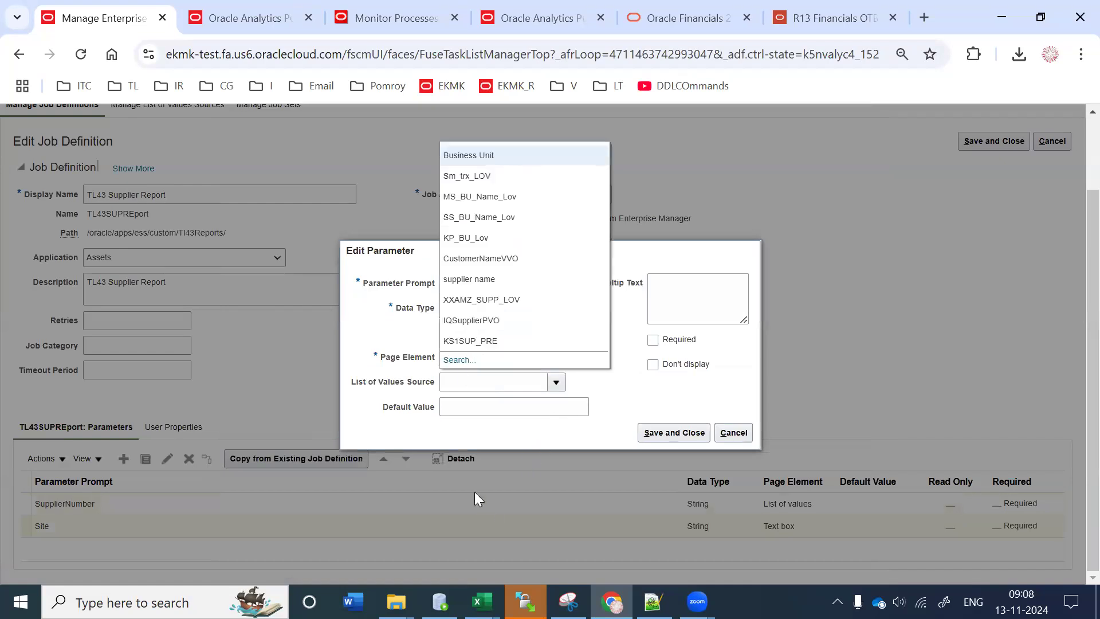
click(458, 360)
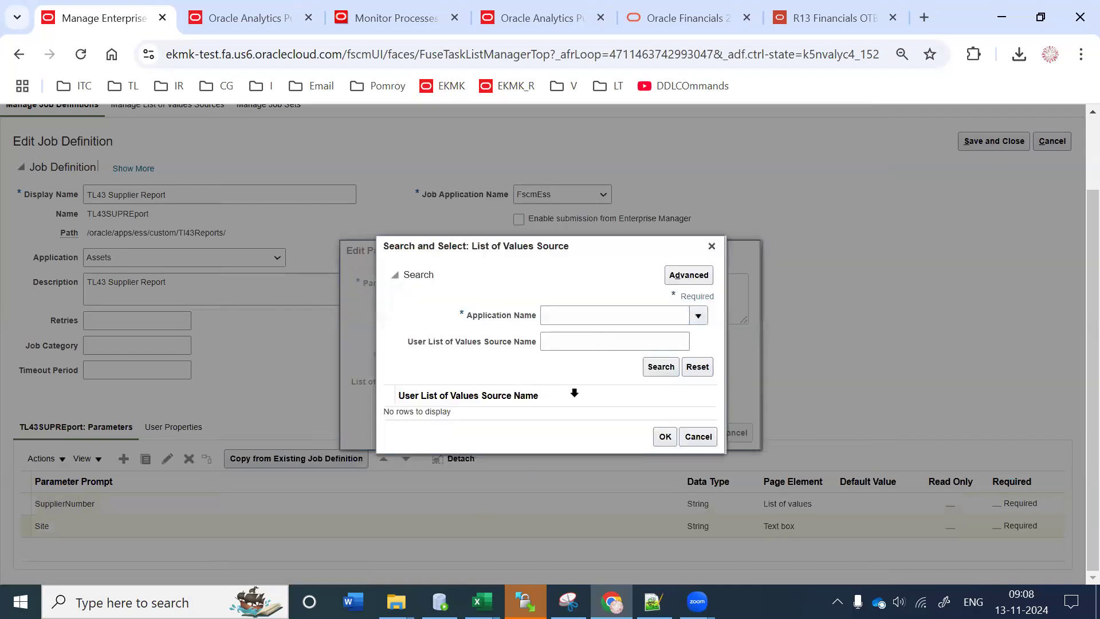
click(583, 343)
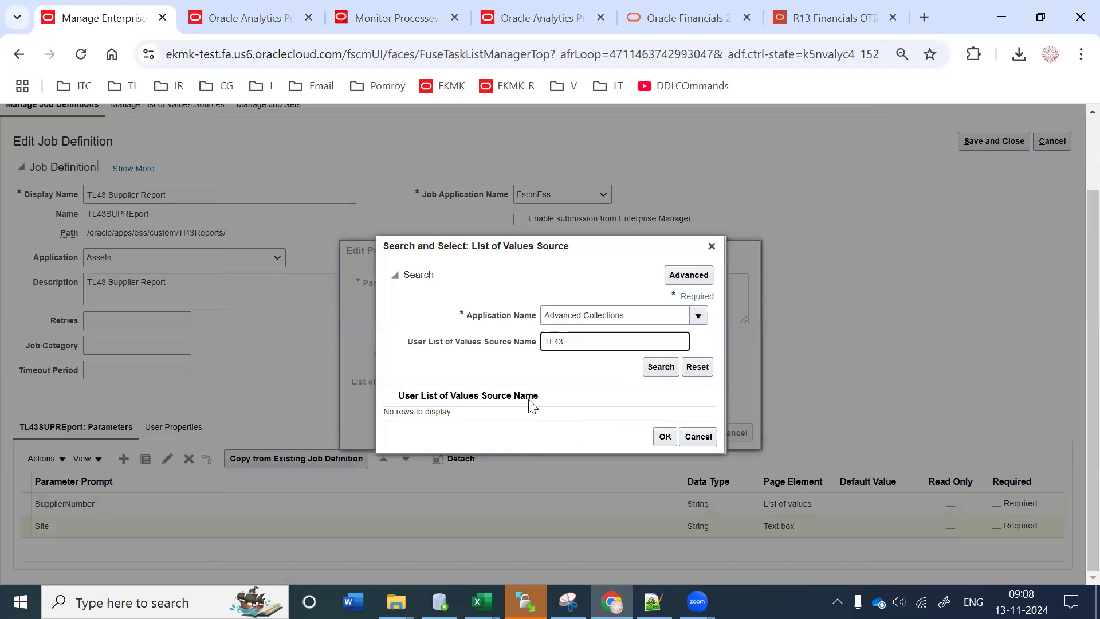
click(435, 422)
click(665, 452)
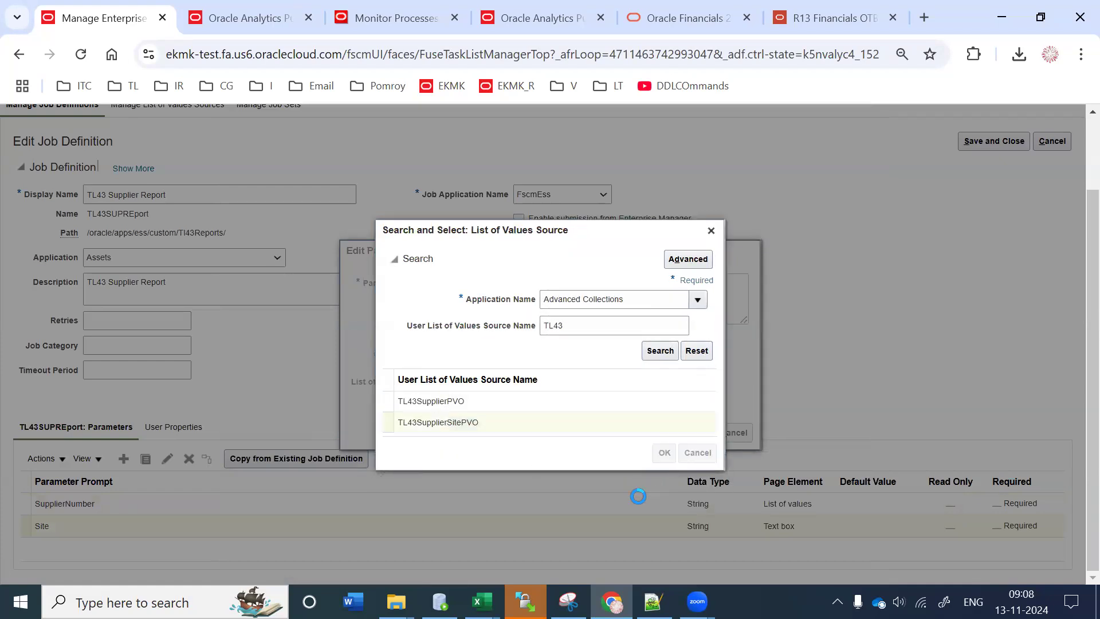
Step: Return and display VendorSiteCode for Site, then save the parameter and the job definition
click(394, 287)
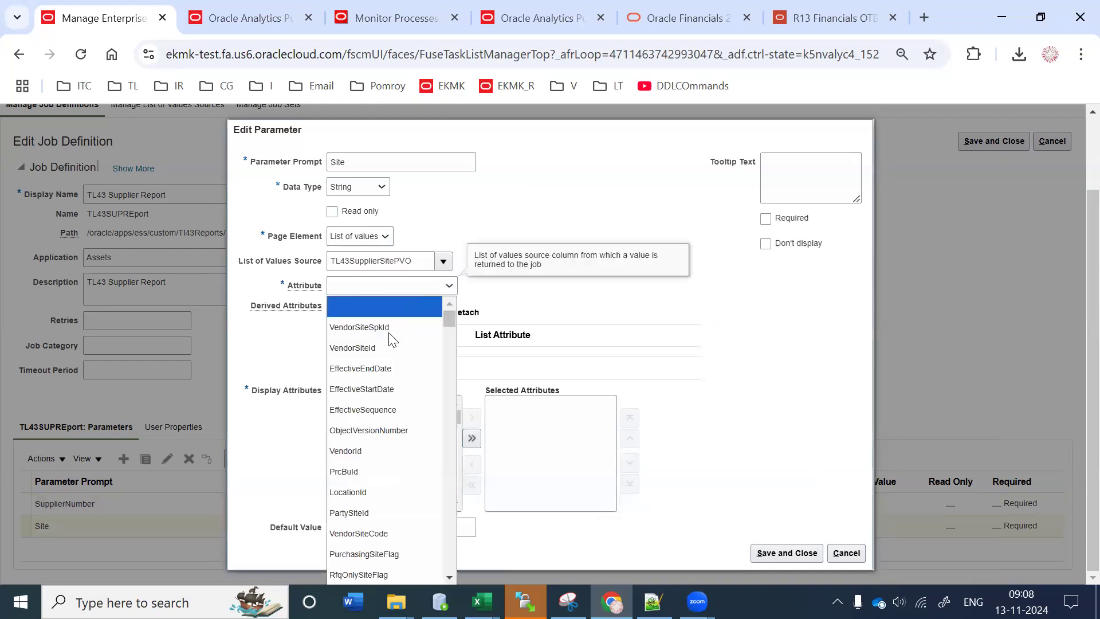
scroll(382, 488, down, 3)
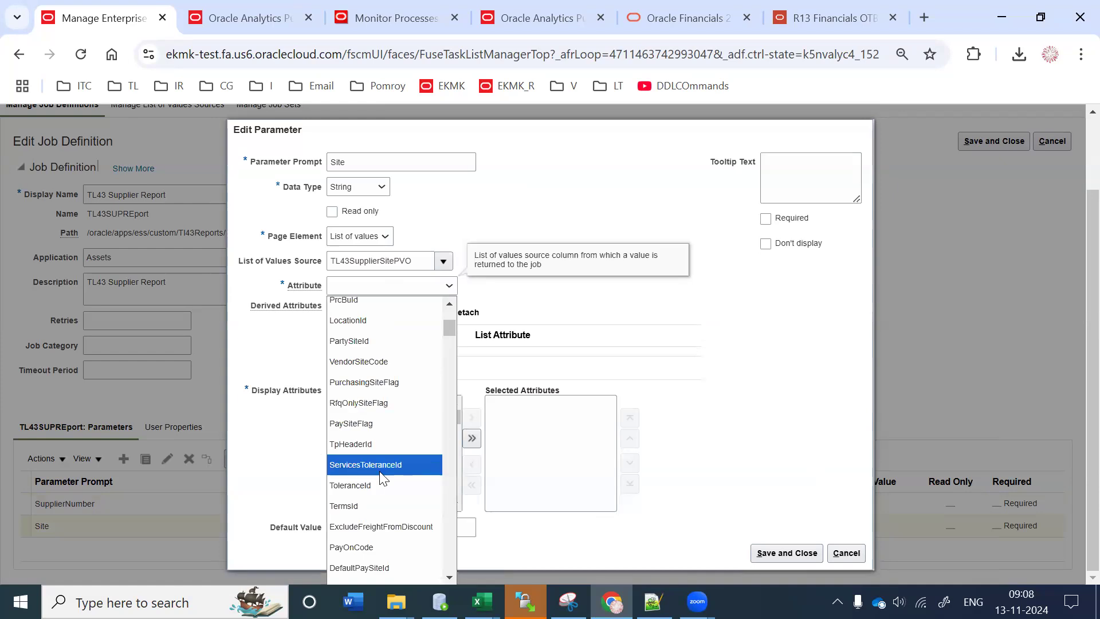
scroll(383, 458, up, 3)
click(383, 533)
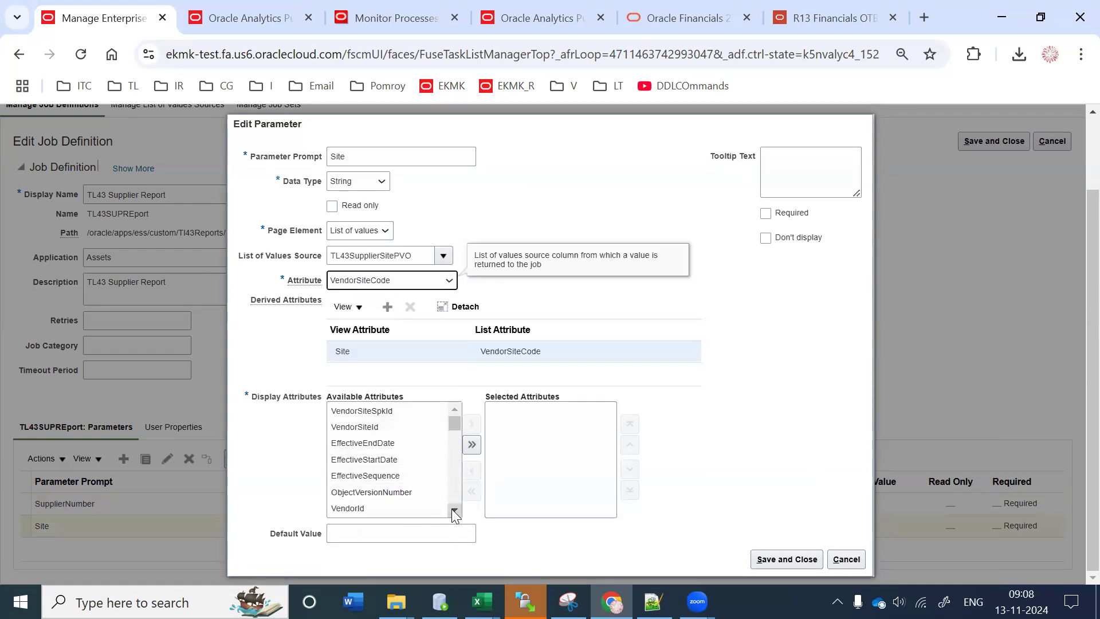
scroll(452, 508, down, 3)
click(361, 436)
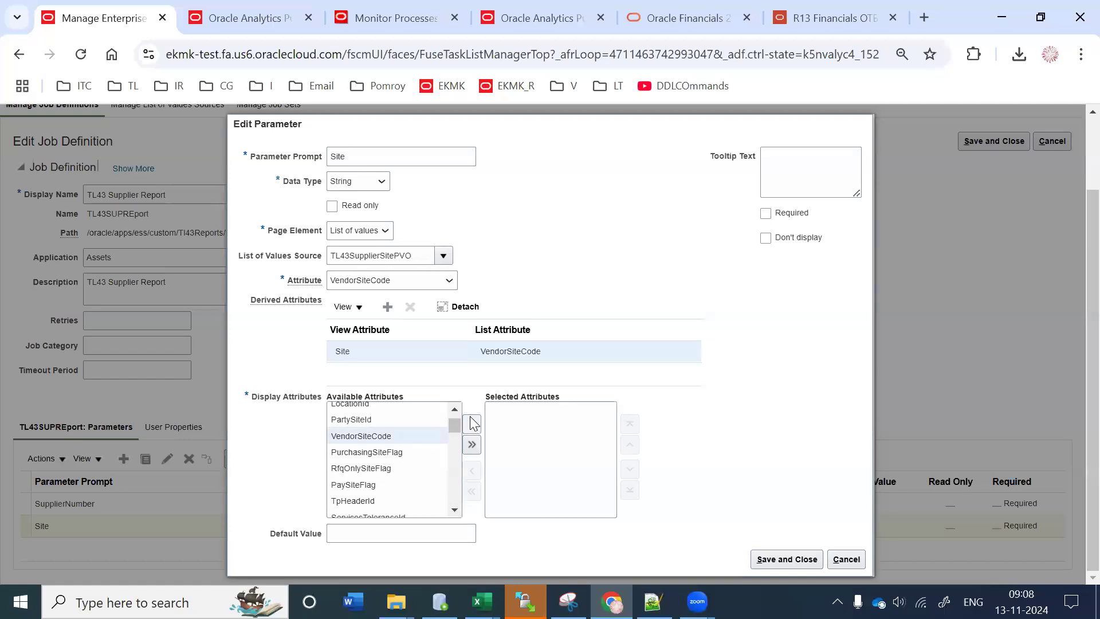
click(472, 424)
click(775, 560)
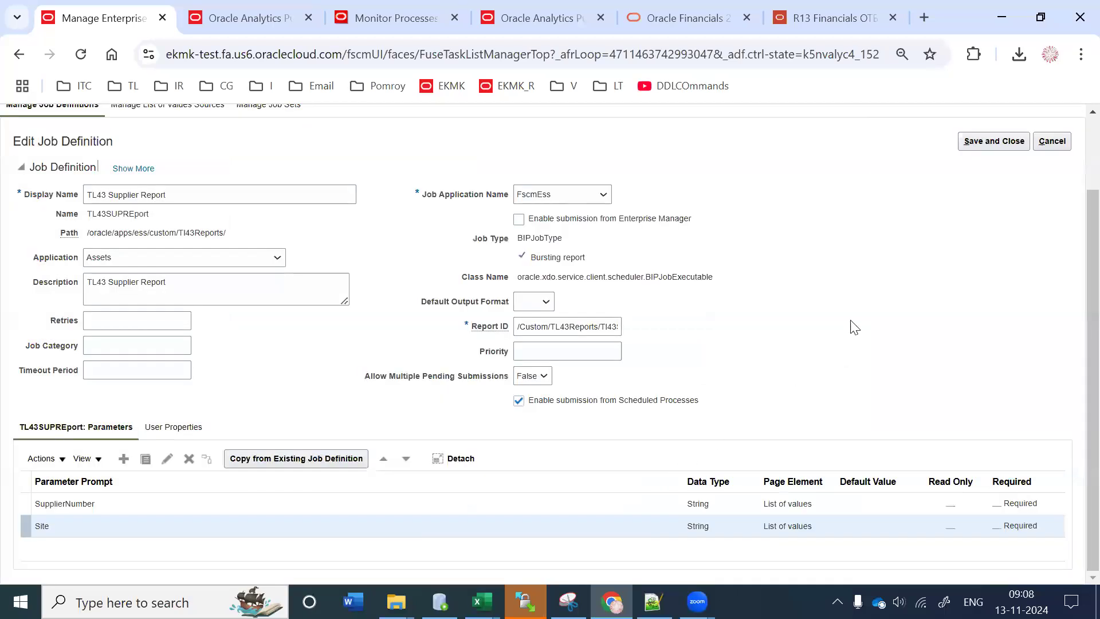
click(1006, 148)
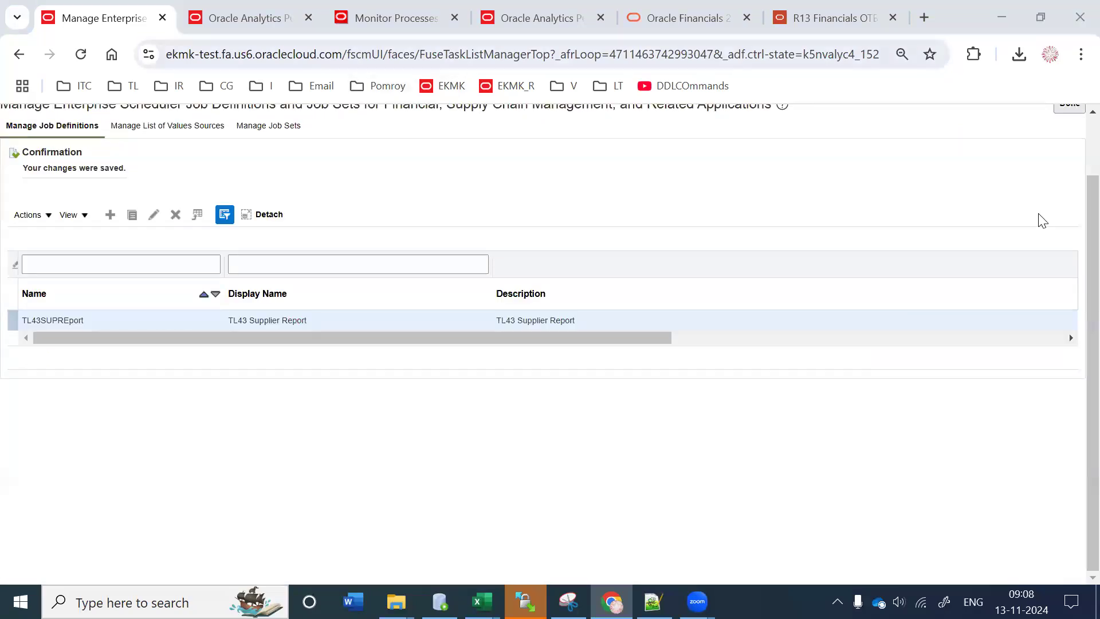
Step: Schedule a new TL43 Supplier Report process and try its SupplierNumber and Site lists
click(366, 18)
click(172, 196)
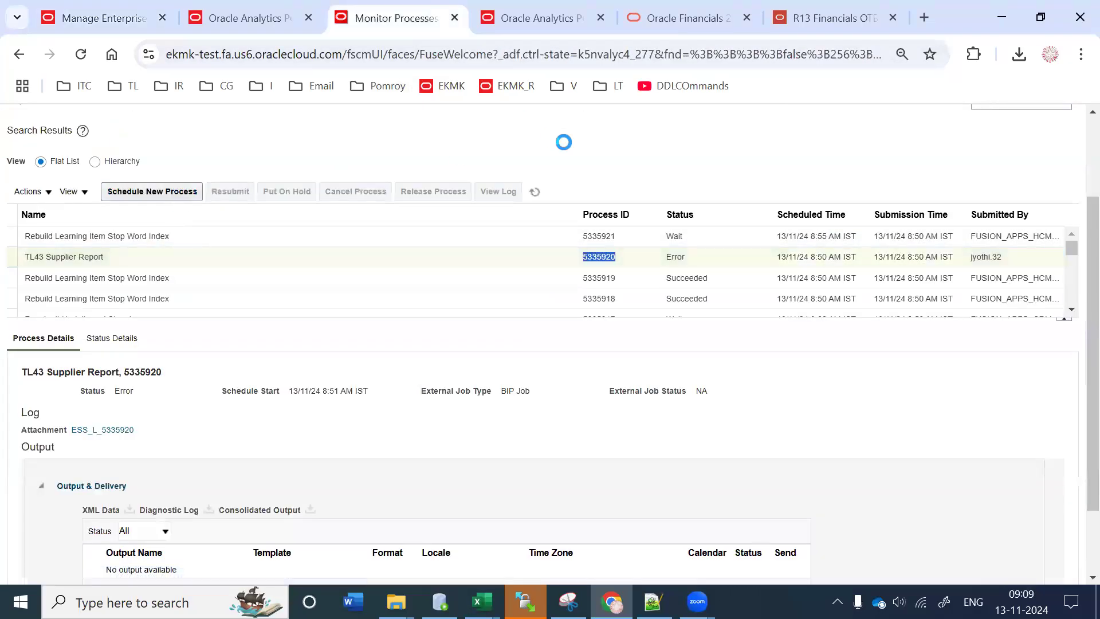
click(755, 433)
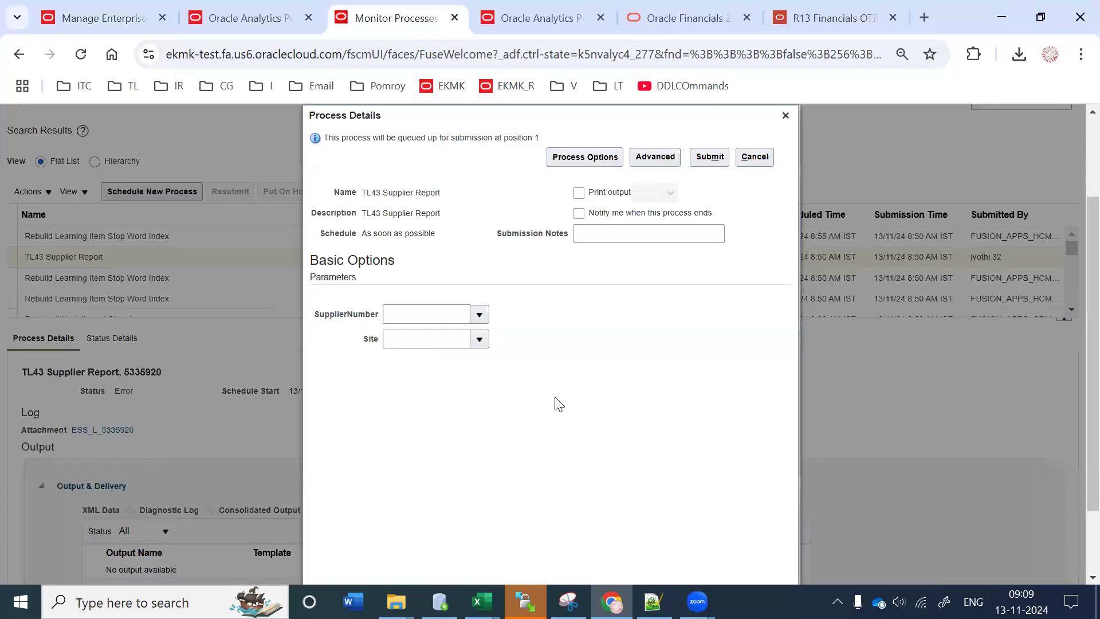
click(474, 315)
click(594, 357)
click(479, 342)
click(626, 342)
Step: Recheck the Site list, cancel the submission, and reopen TL43SUPReport for editing
click(475, 339)
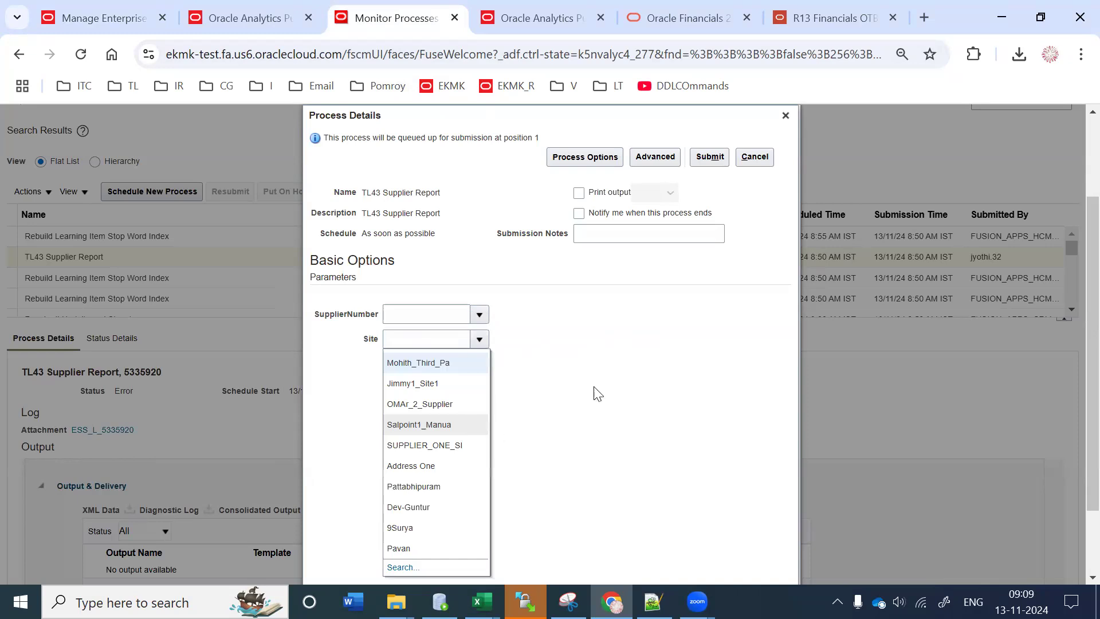
click(762, 147)
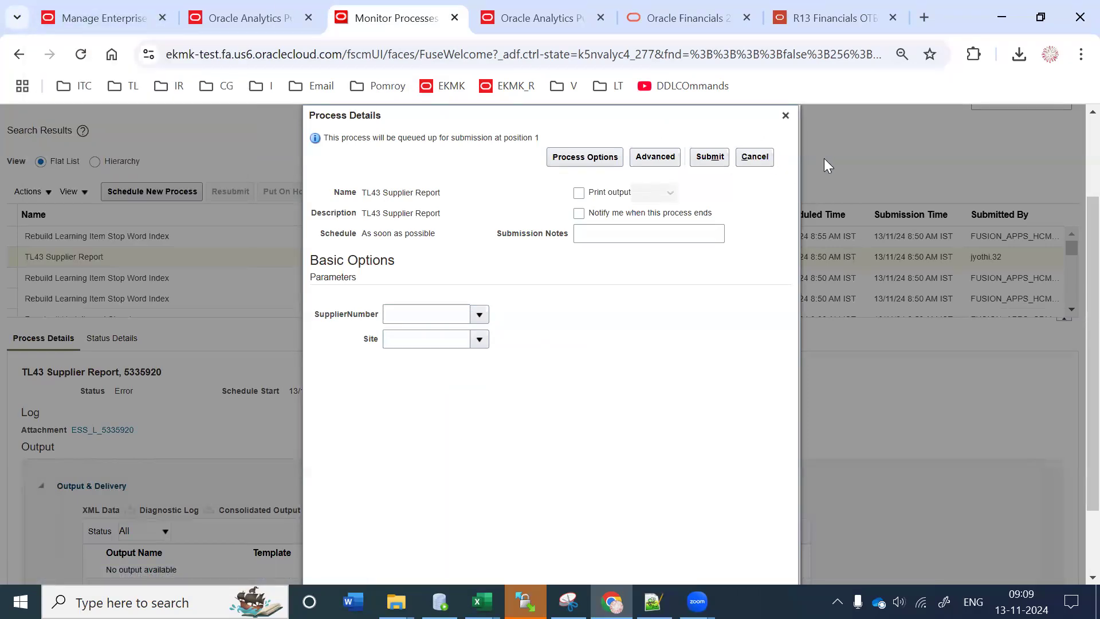
click(785, 115)
click(96, 19)
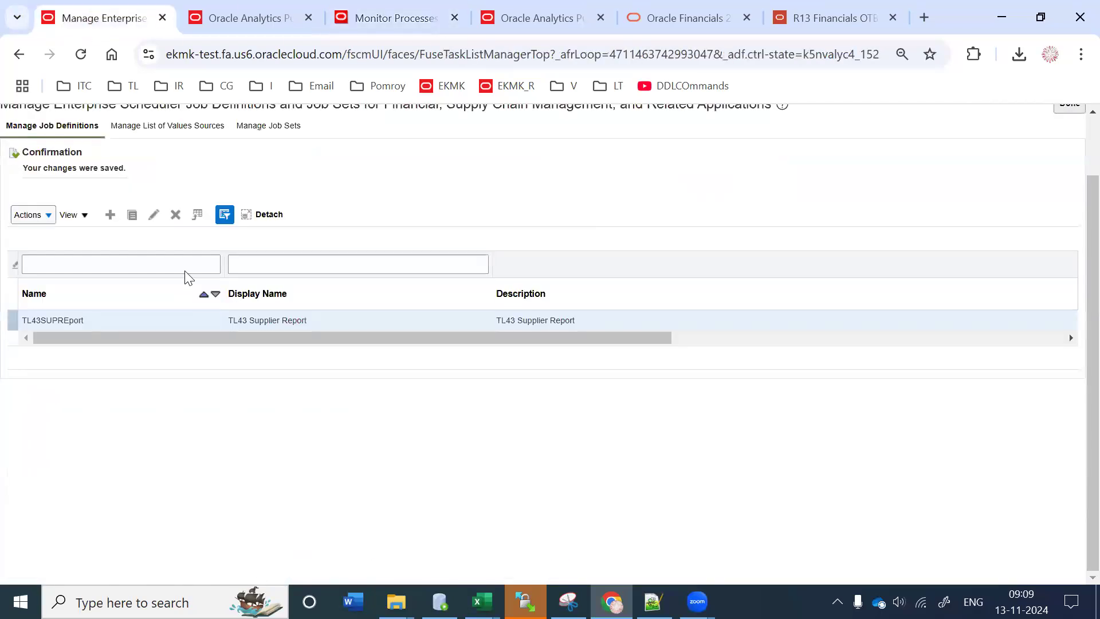
click(154, 215)
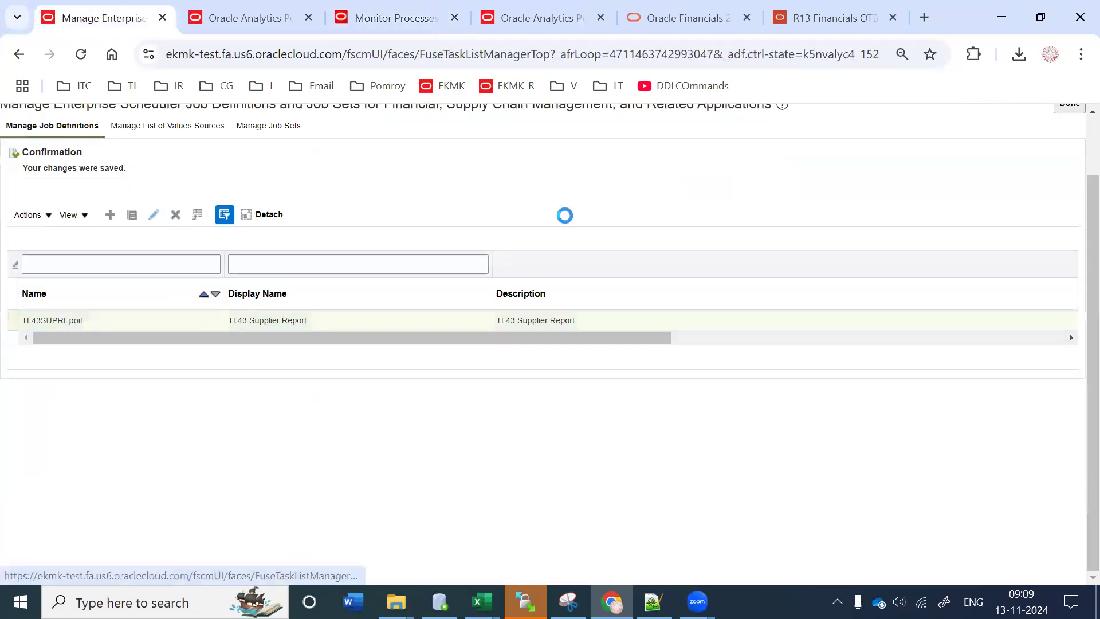
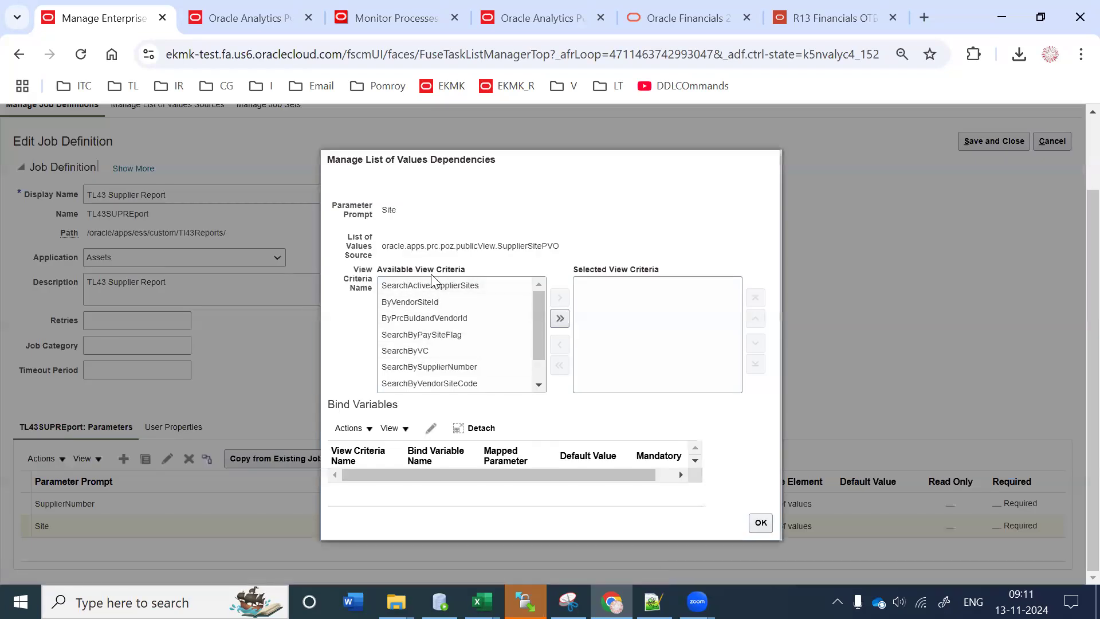
Step: Check the Site list's supplier site source, then move ByVendorId into the selected view criteria
drag(405, 246, 560, 246)
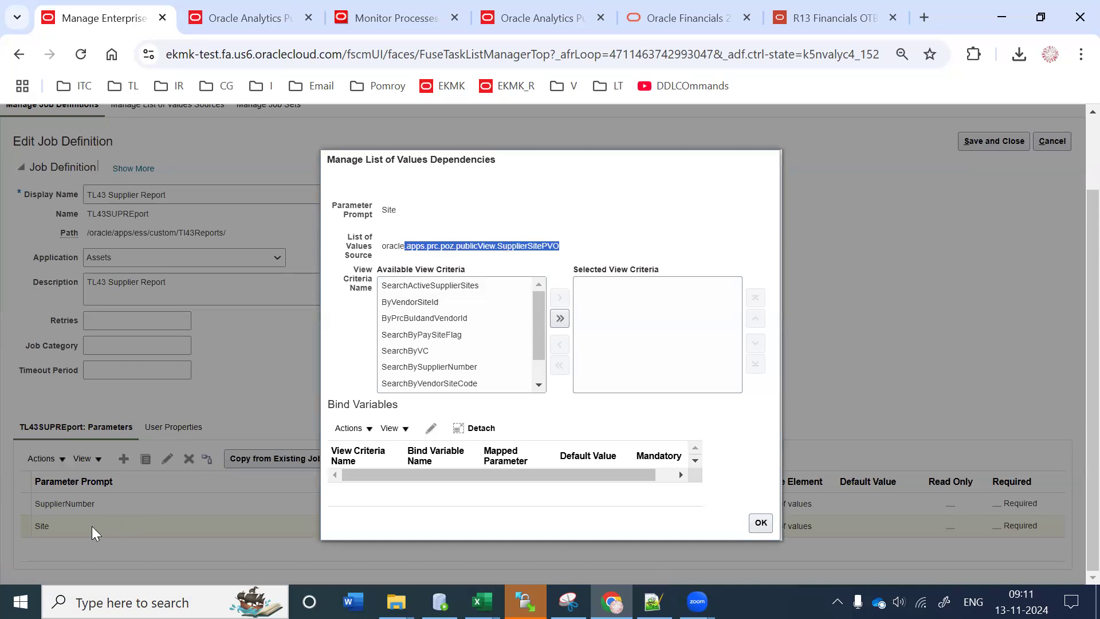
click(531, 243)
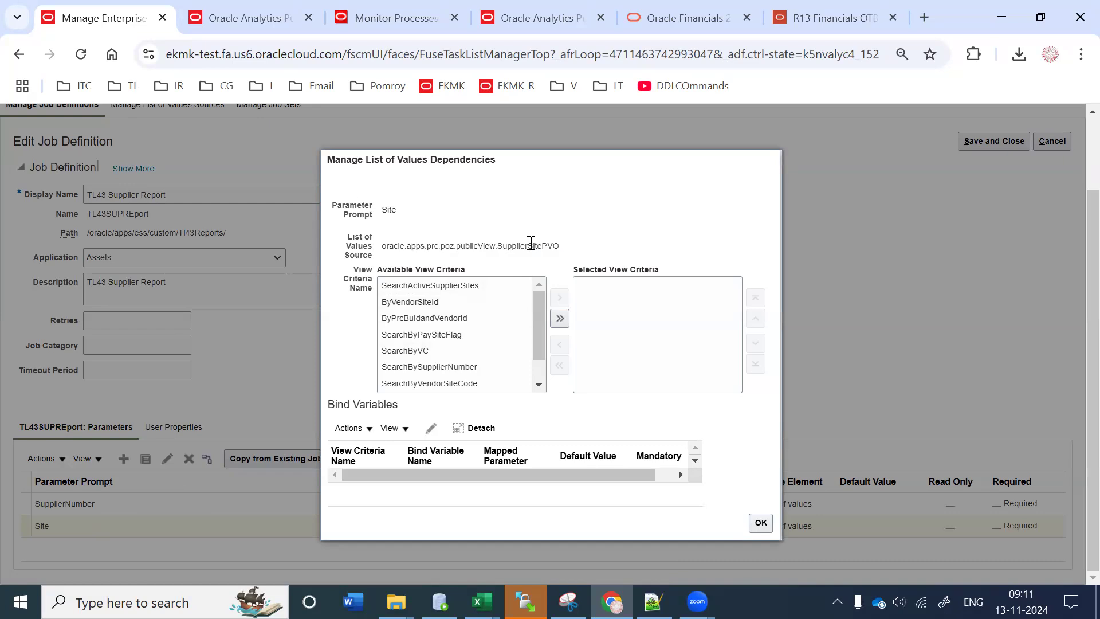
drag(522, 246, 552, 245)
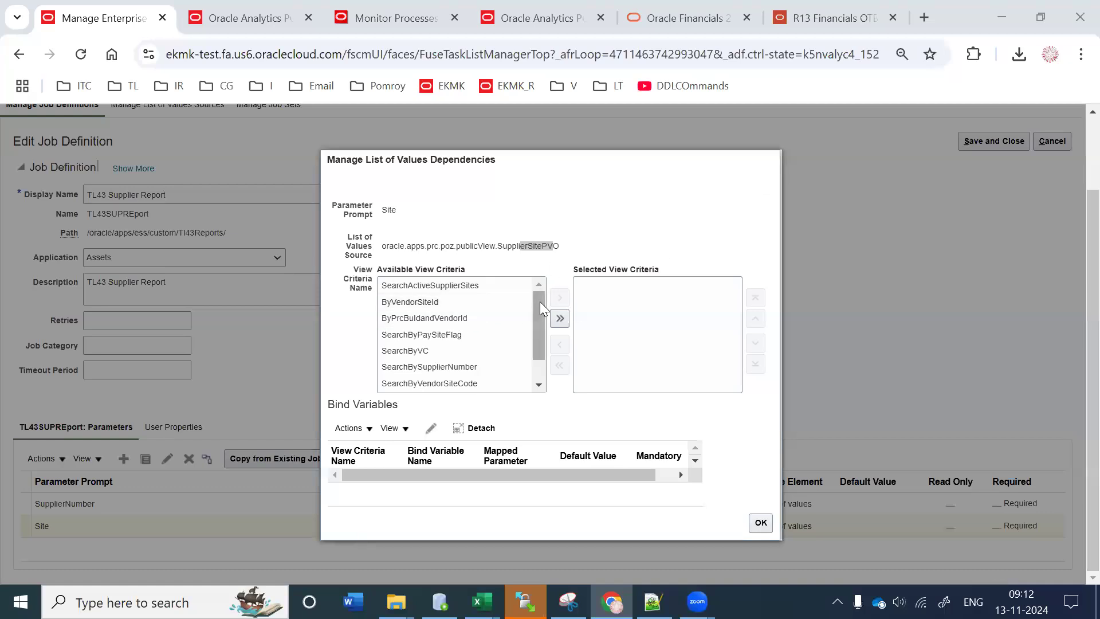
drag(539, 312, 543, 289)
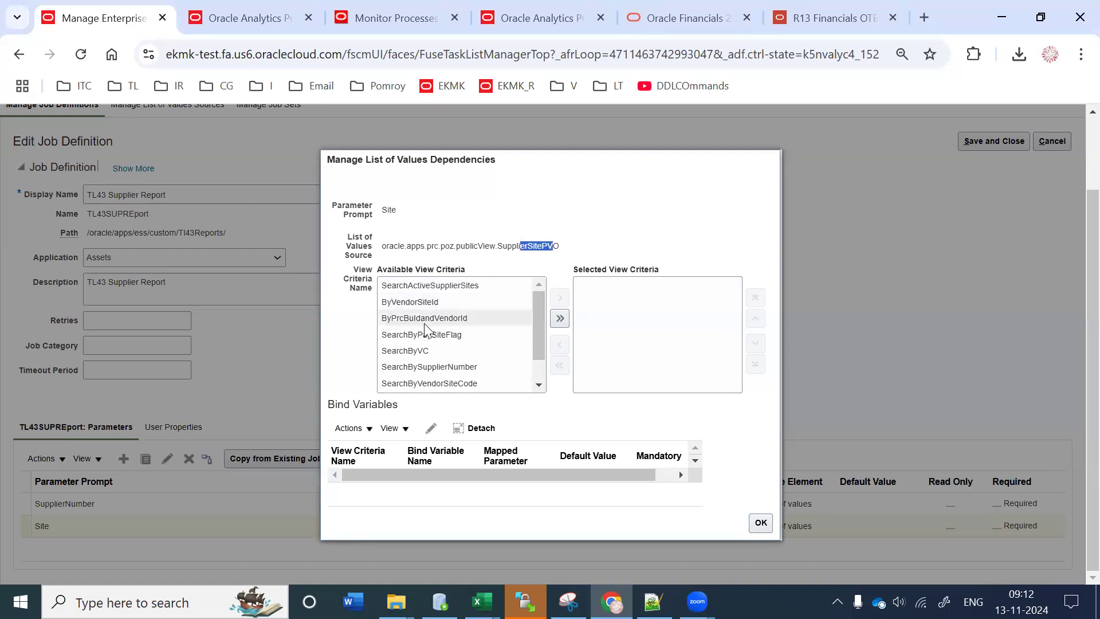
drag(540, 317, 390, 374)
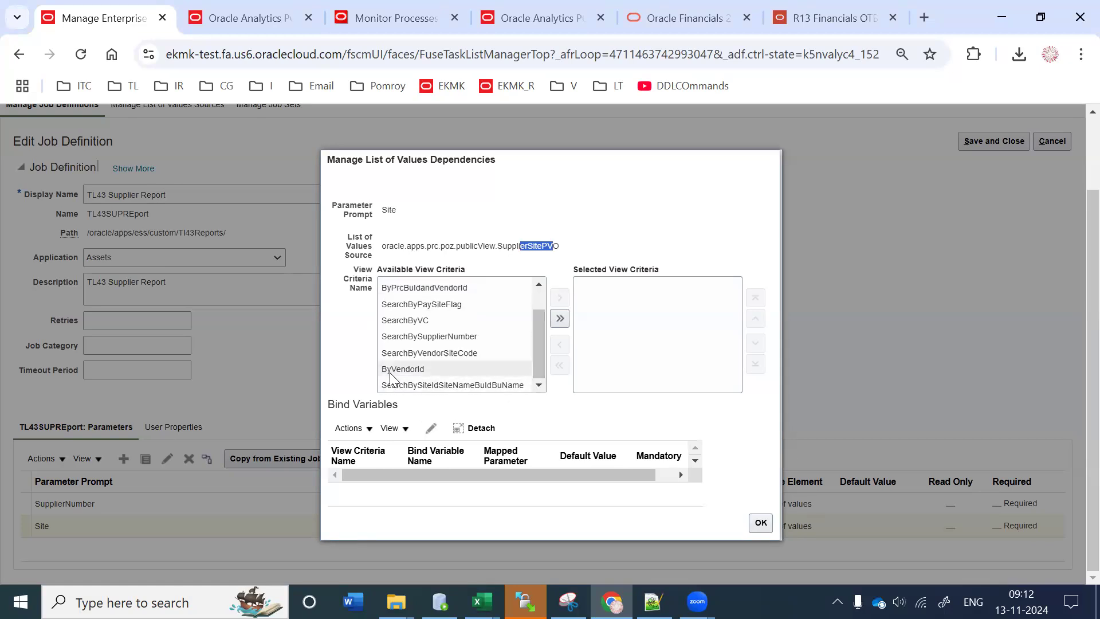
click(519, 245)
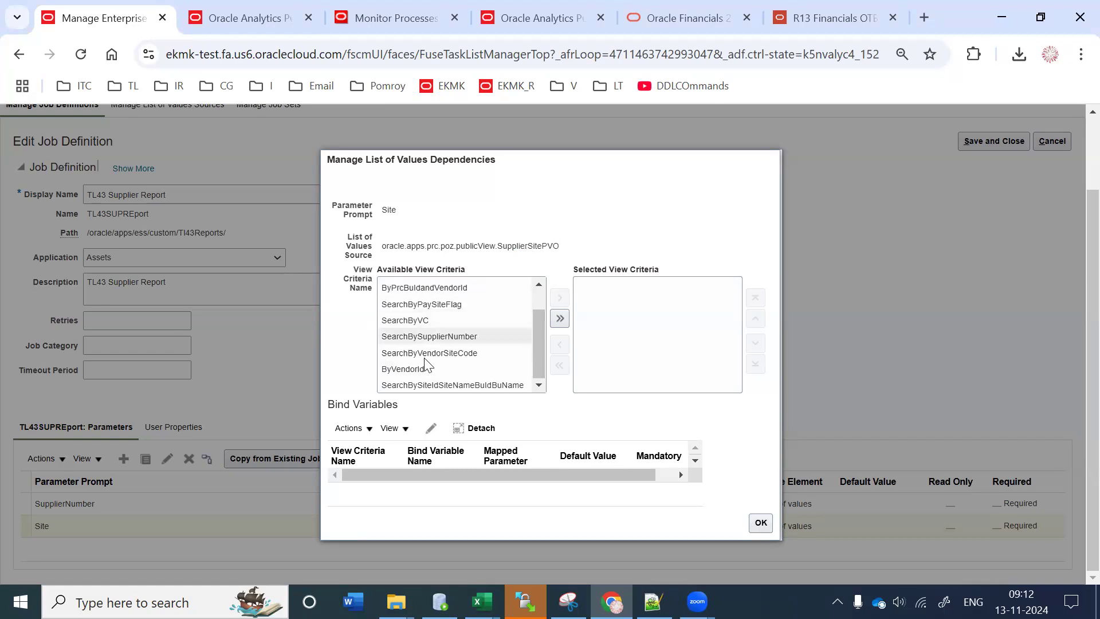
click(412, 369)
click(562, 296)
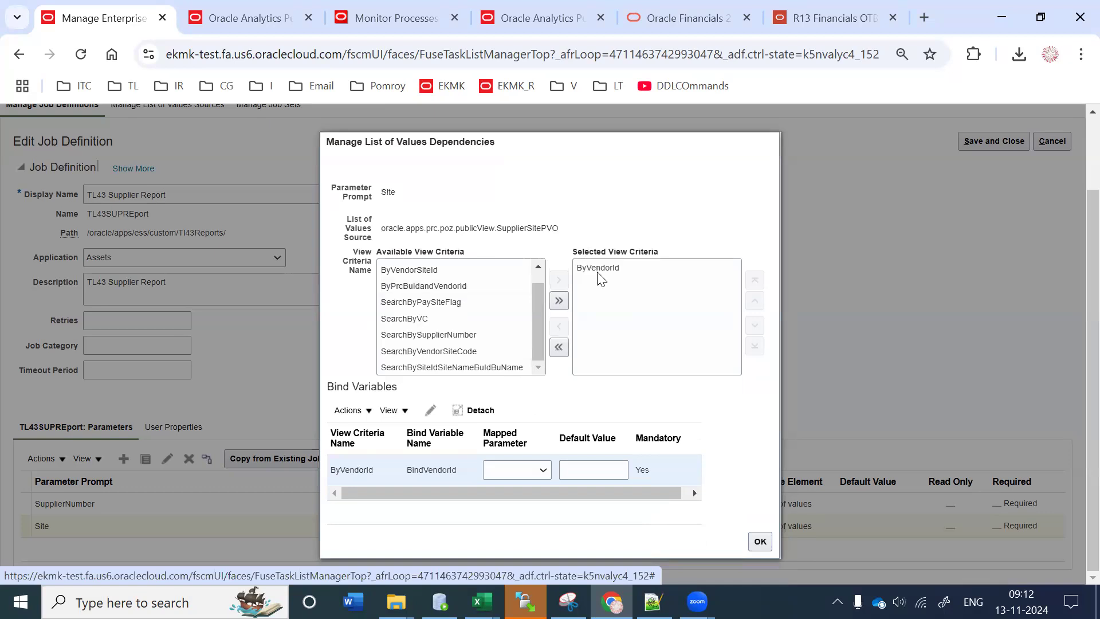
Step: Map the ByVendorId bind variable to the SupplierNumber parameter and confirm the dependency
double_click(344, 472)
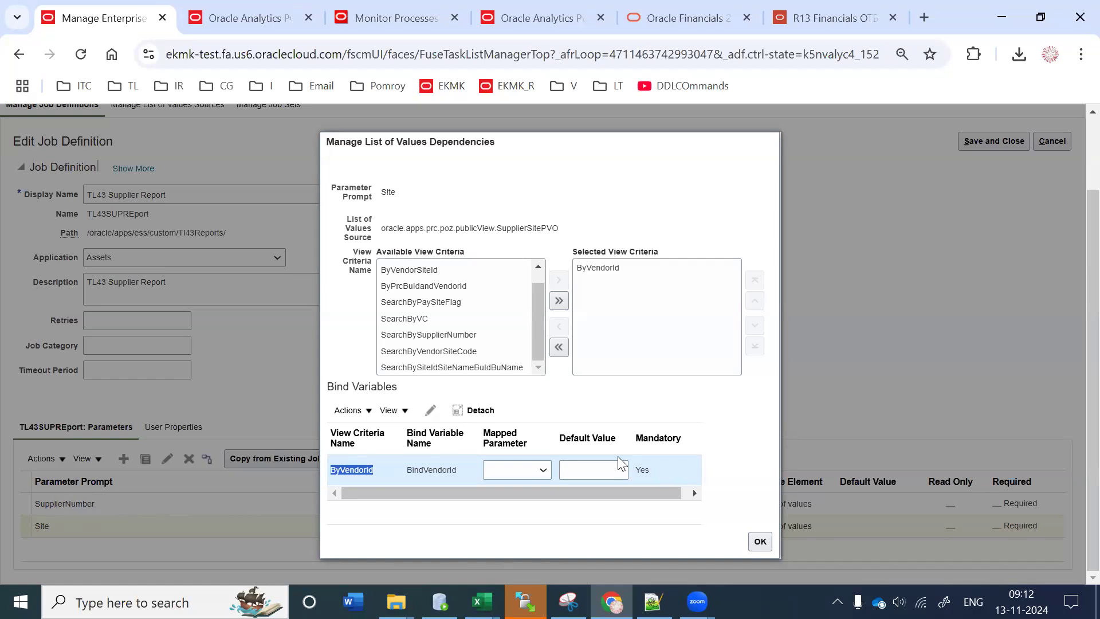
click(543, 469)
click(539, 511)
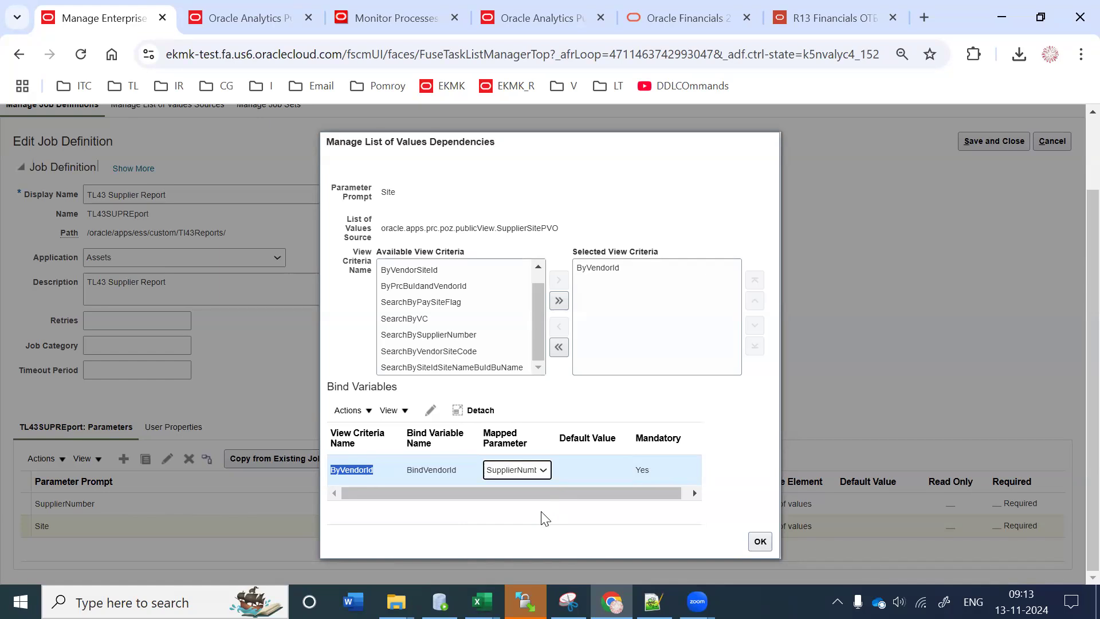
click(352, 468)
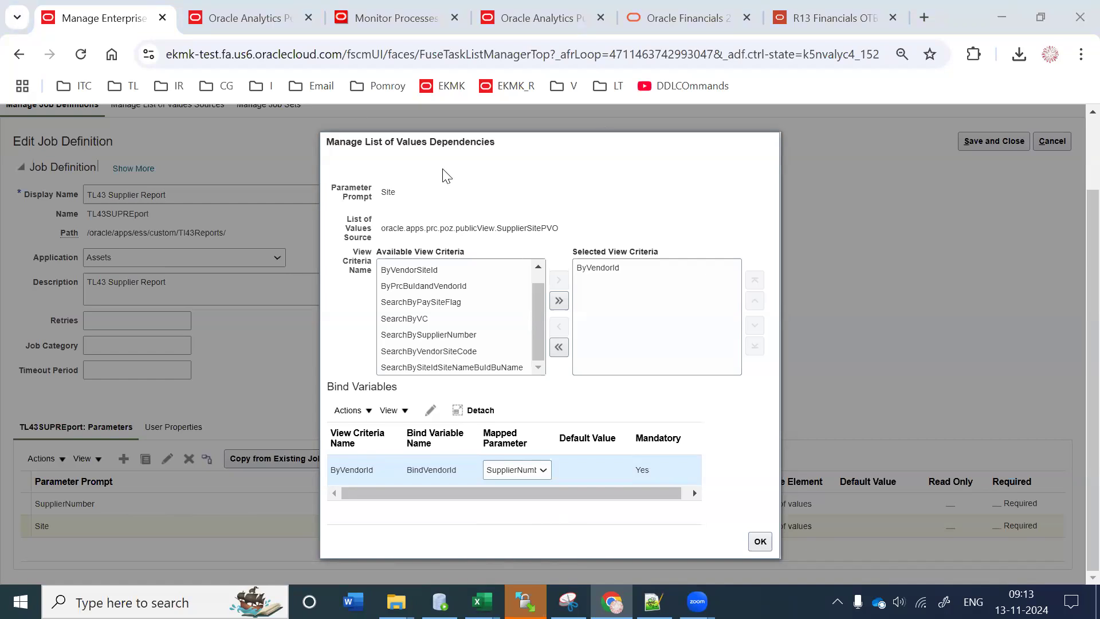
click(760, 541)
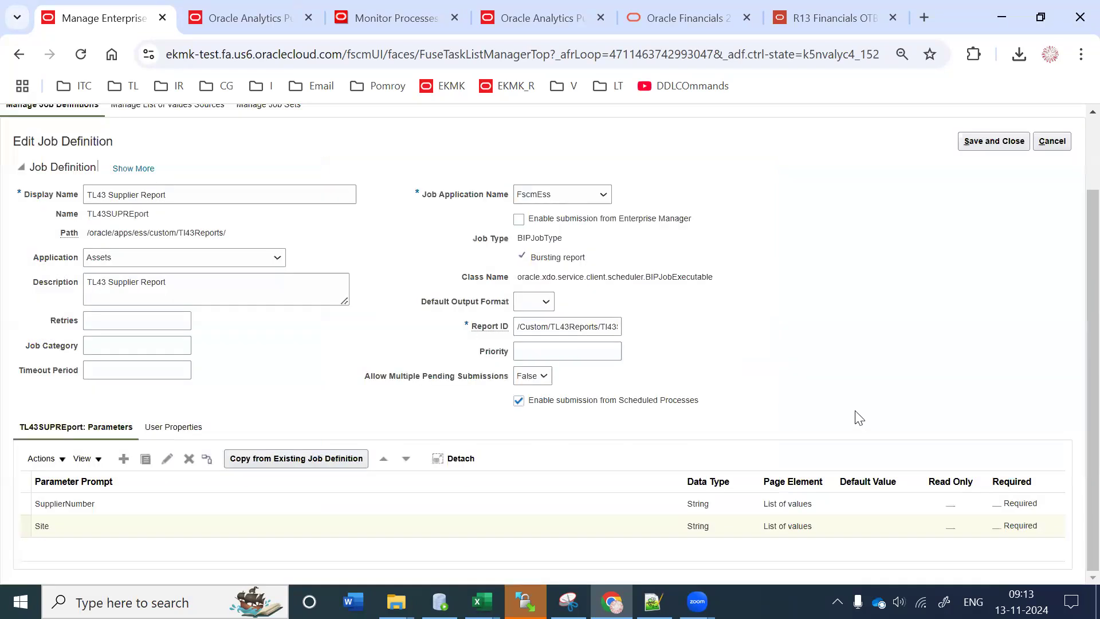
Step: Save and close the job definition, then start a new process in Monitor Processes
click(1000, 138)
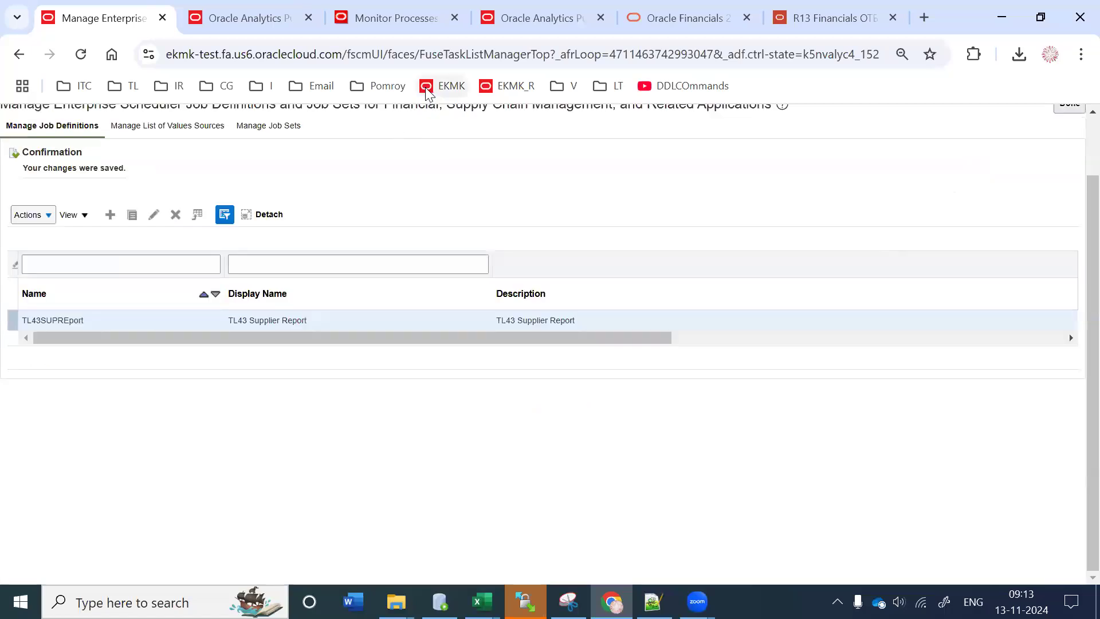
click(396, 19)
click(161, 196)
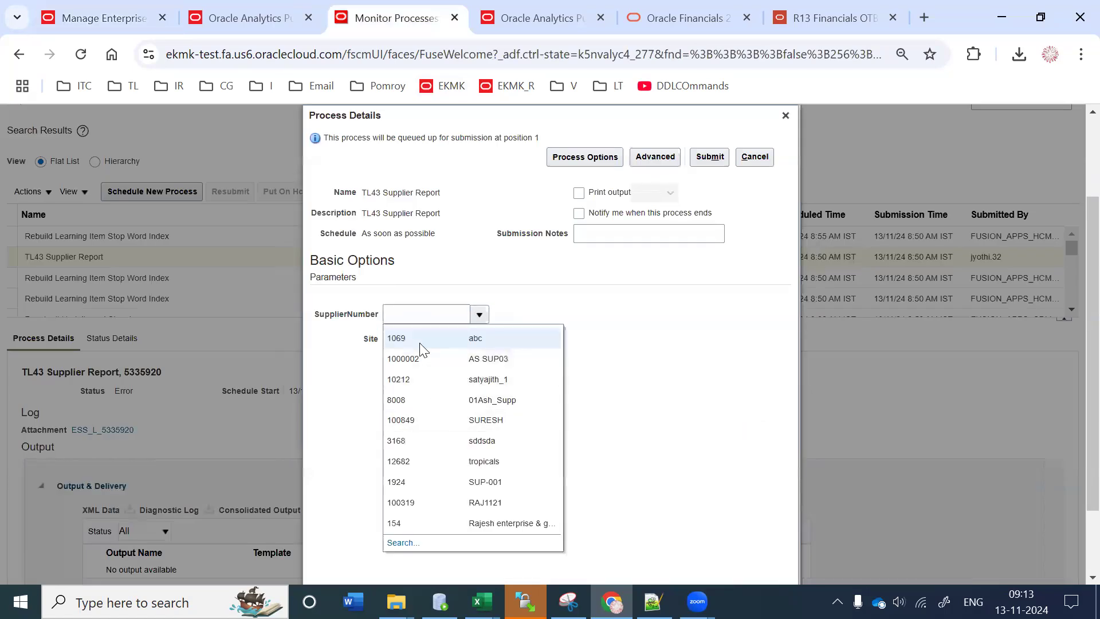
Step: Open the full SupplierNumber search and run supplier searches with an edited search value
scroll(434, 456, down, 2)
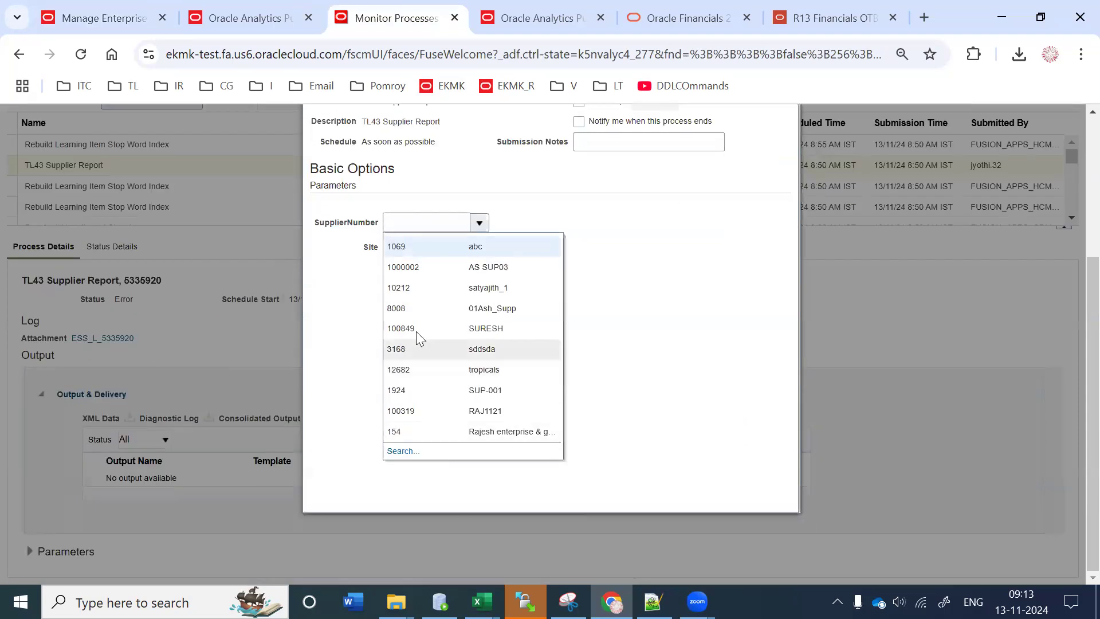
click(411, 451)
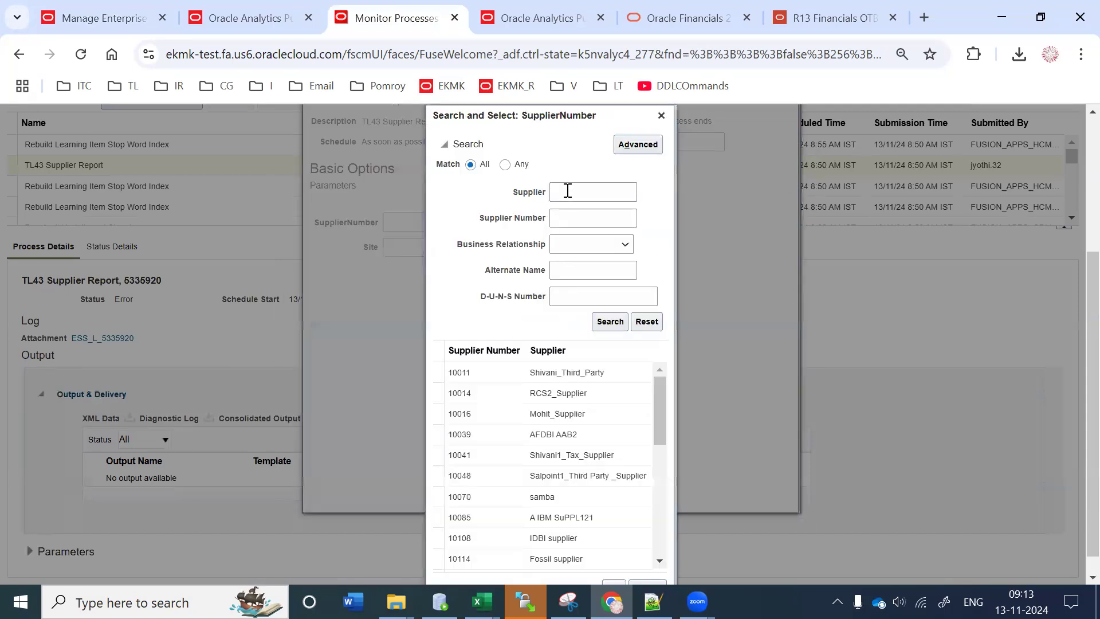
click(567, 191)
click(610, 320)
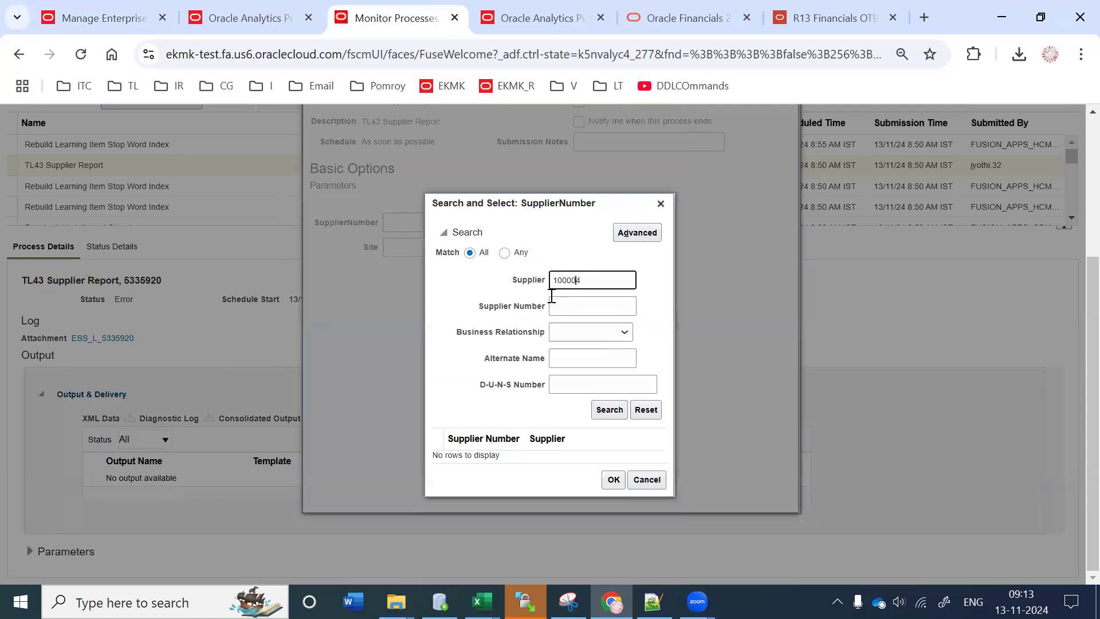
click(609, 409)
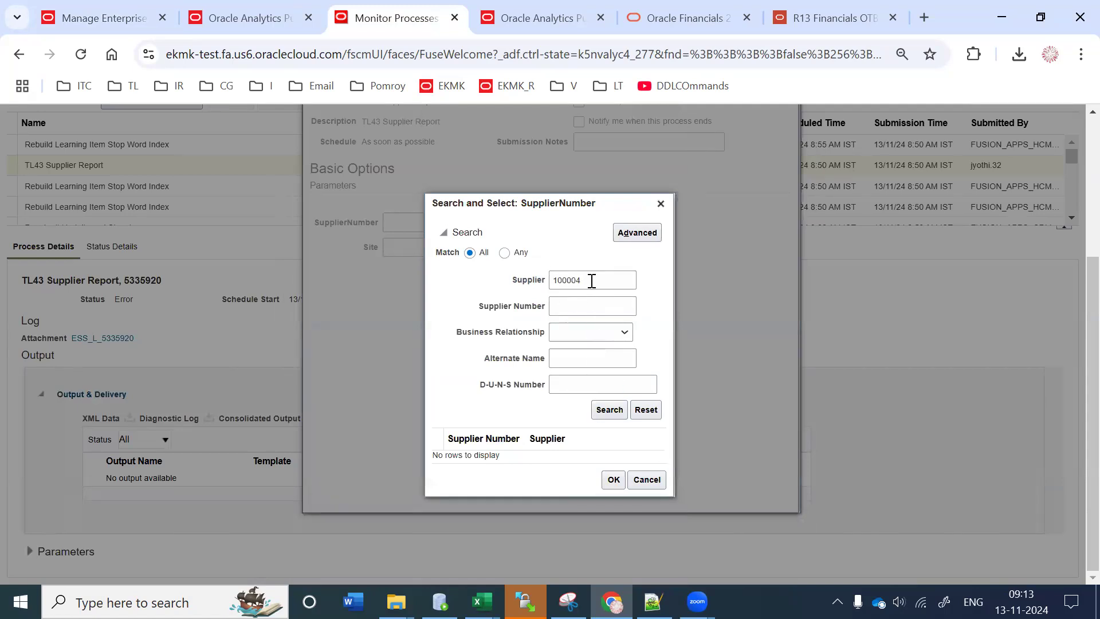
click(591, 280)
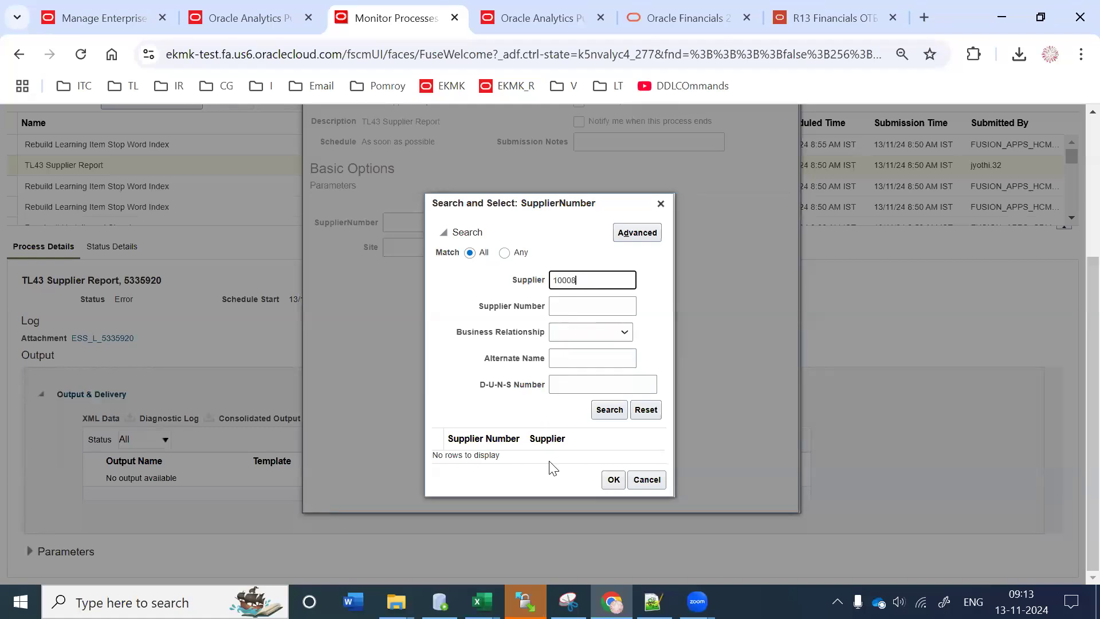
click(609, 410)
Step: Search suppliers by the pasted supplier number and confirm the matching supplier
double_click(582, 282)
key(ctrl+c)
key(BackSpace)
click(556, 306)
key(ctrl+v)
click(609, 410)
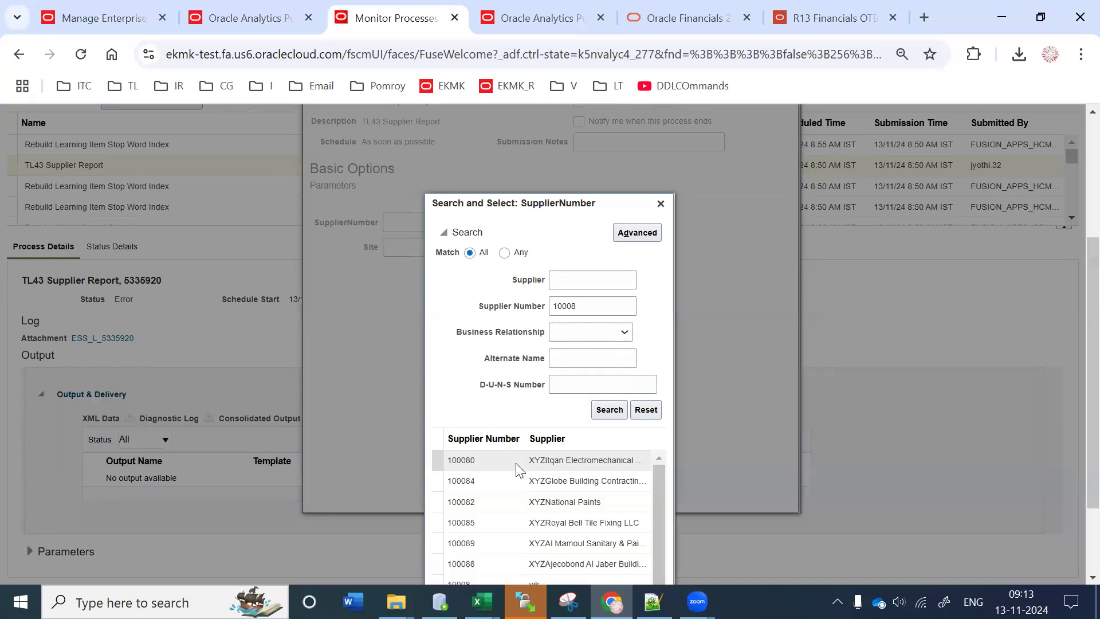
scroll(1077, 290, down, 2)
click(496, 477)
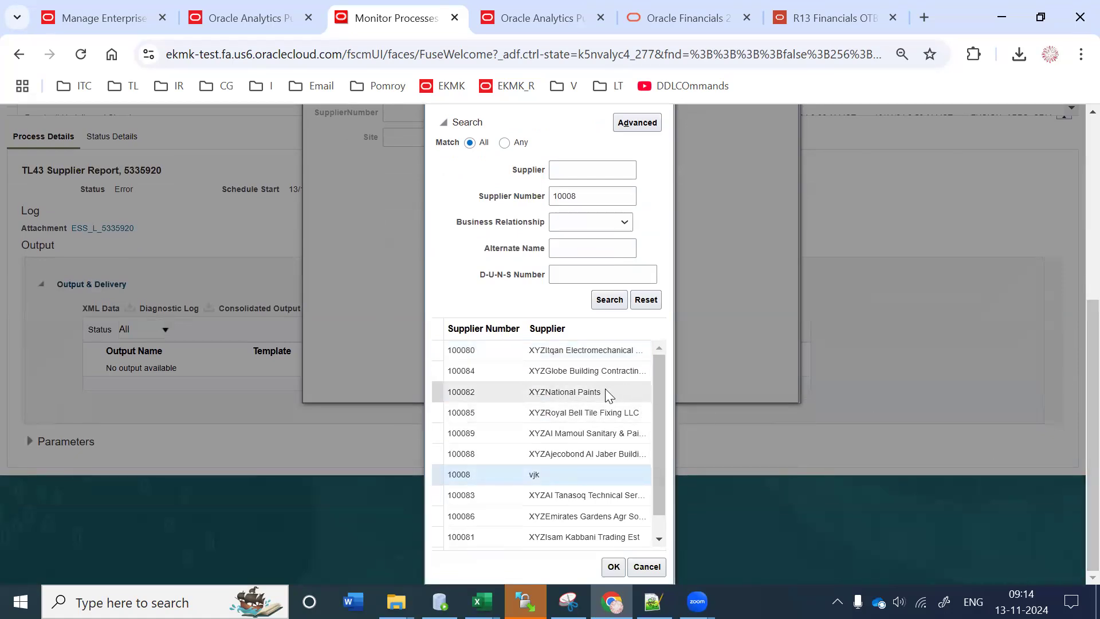
scroll(654, 413, down, 1)
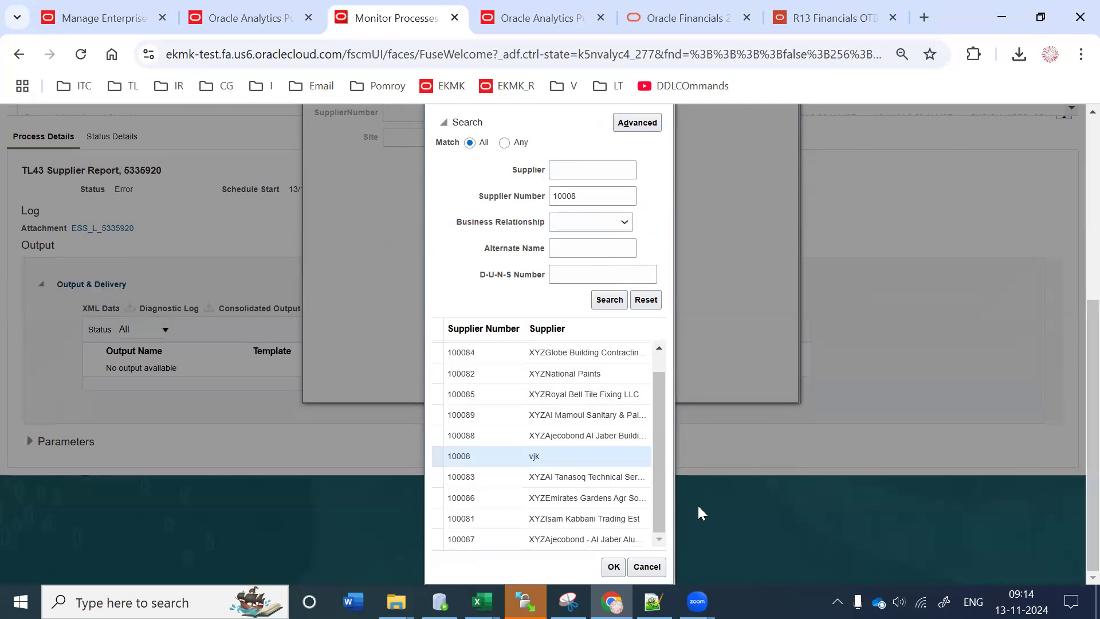
key(Return)
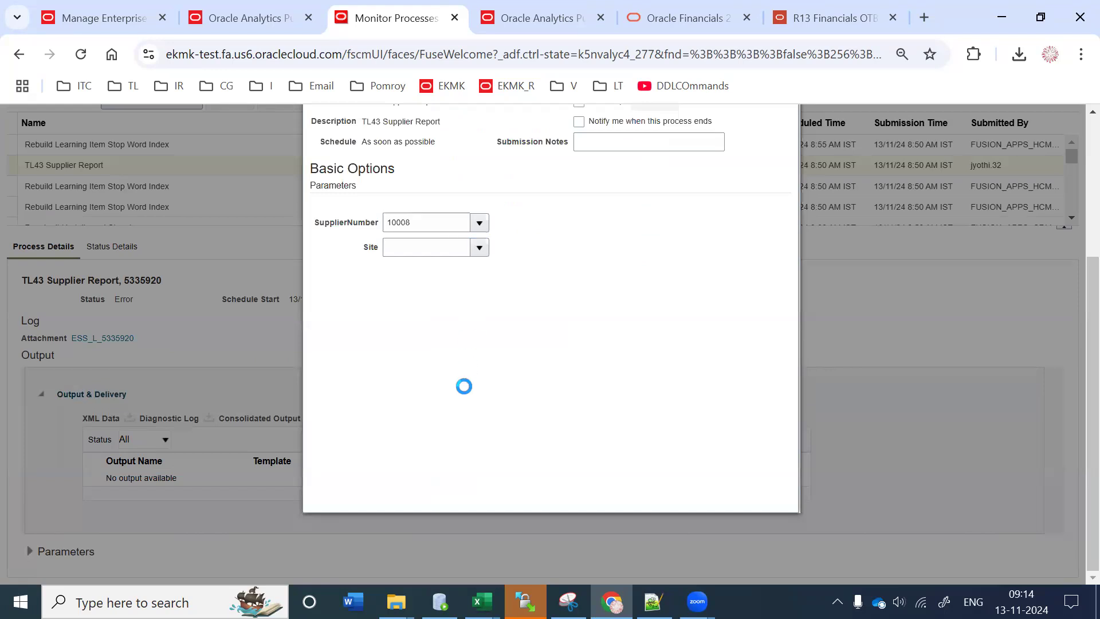
Step: Correct the SupplierNumber entry and choose Training_Supplier
click(454, 221)
text(4)
key(Tab)
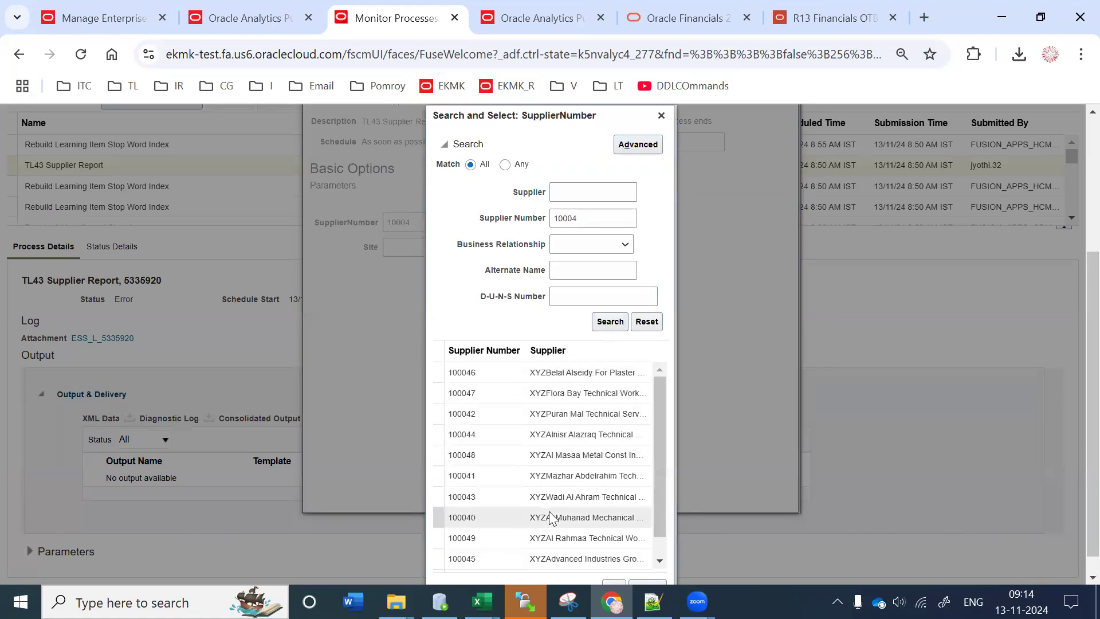
scroll(553, 518, down, 1)
double_click(535, 560)
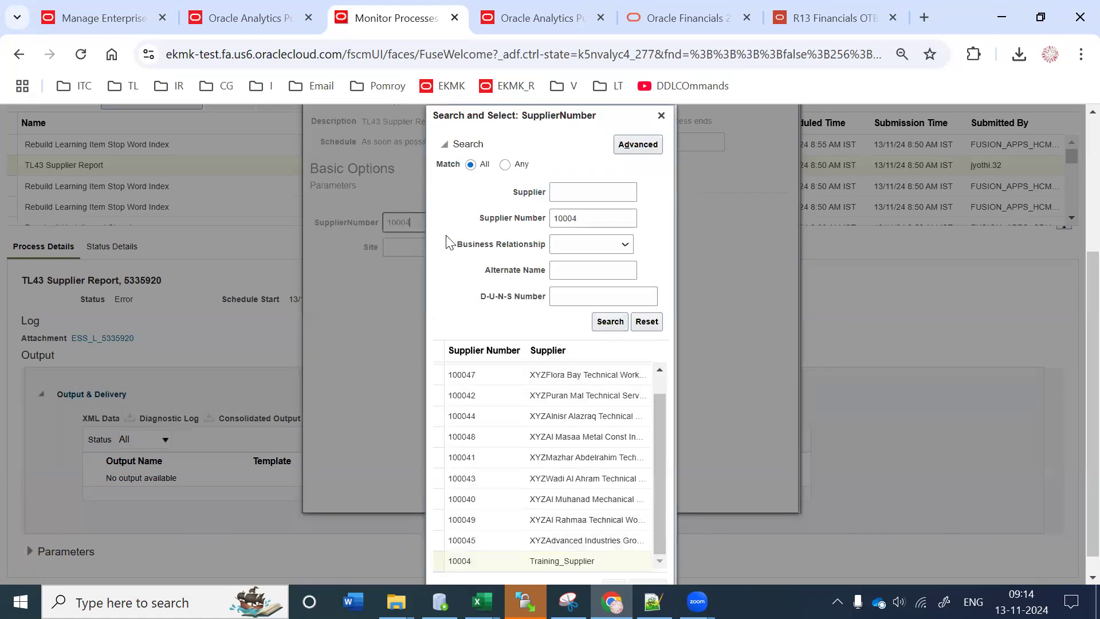
Step: Choose Training_Site1 as the Site and submit the report
click(478, 247)
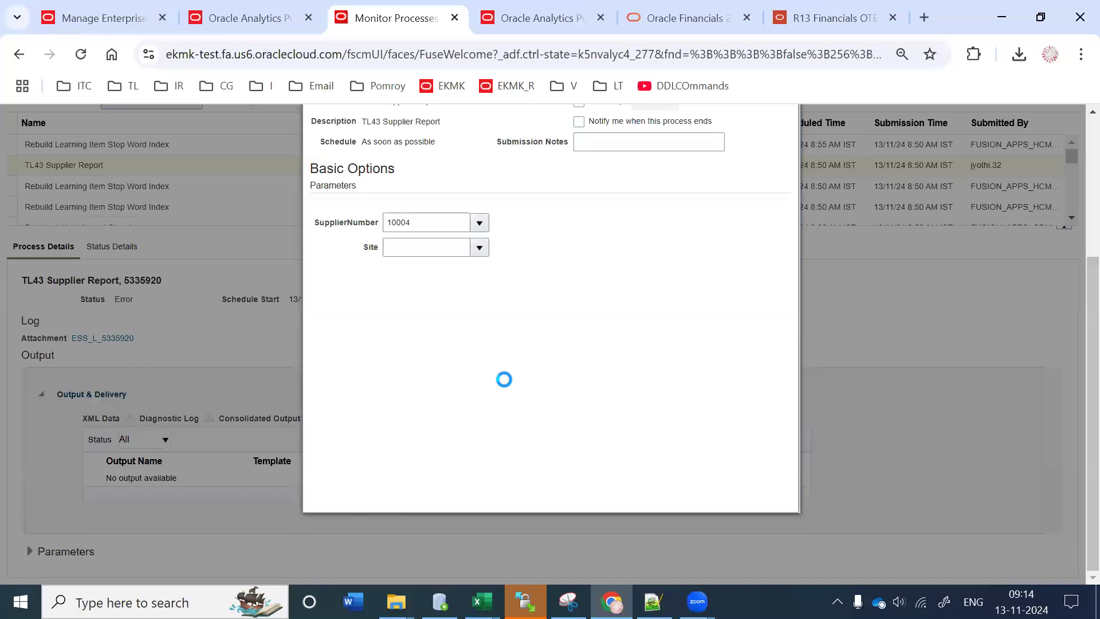
click(436, 270)
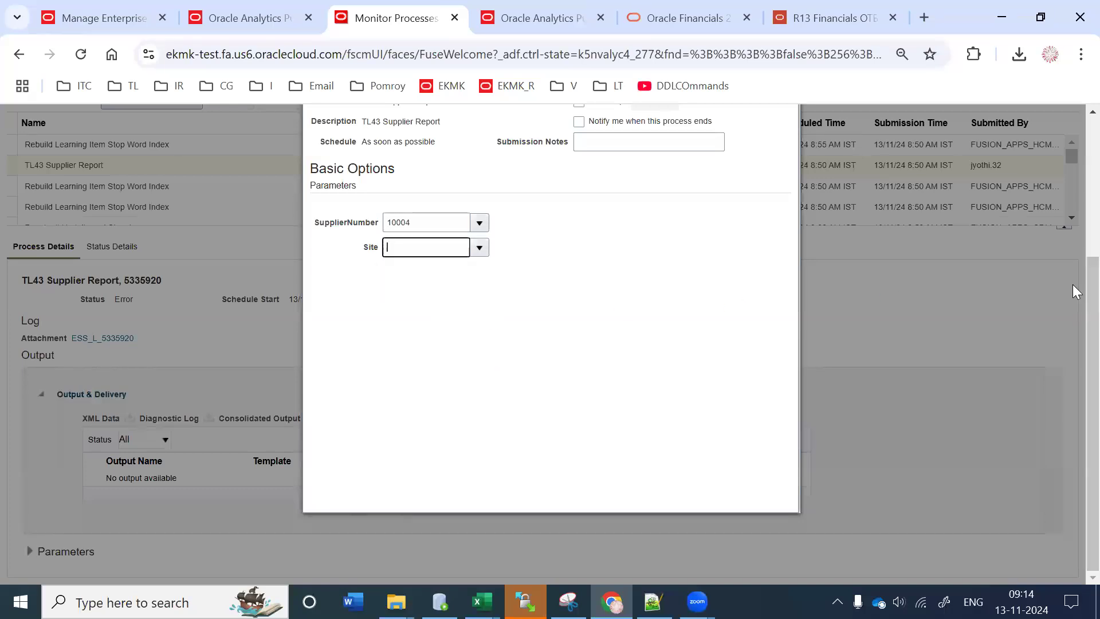
scroll(349, 430, up, 3)
click(708, 222)
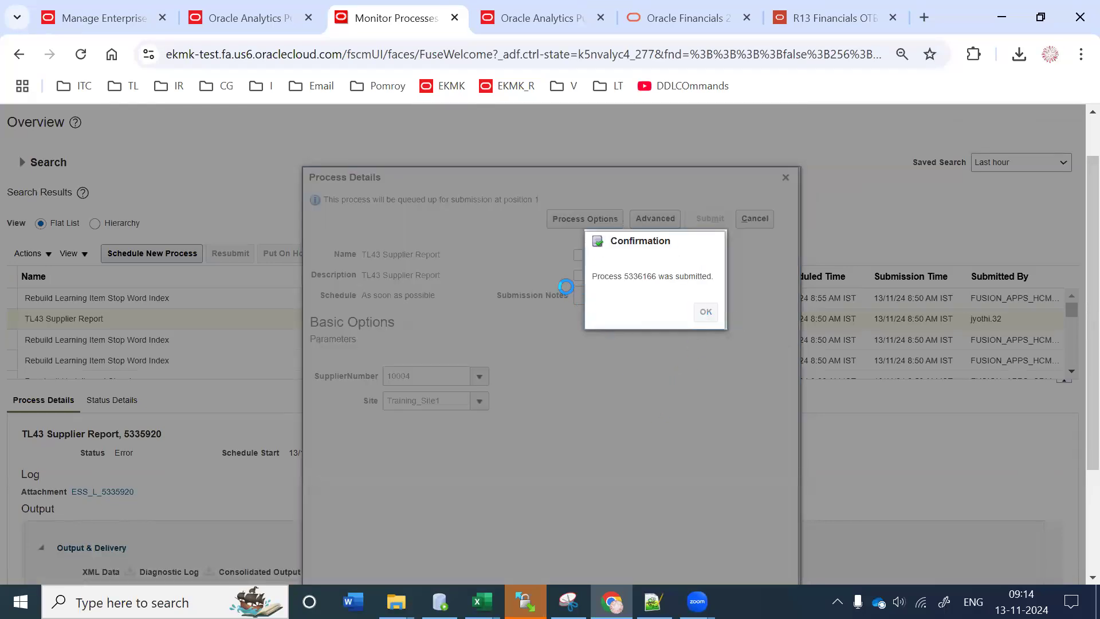
Step: Close the failed run's details, select run 5336166, and expand its parameters
click(785, 178)
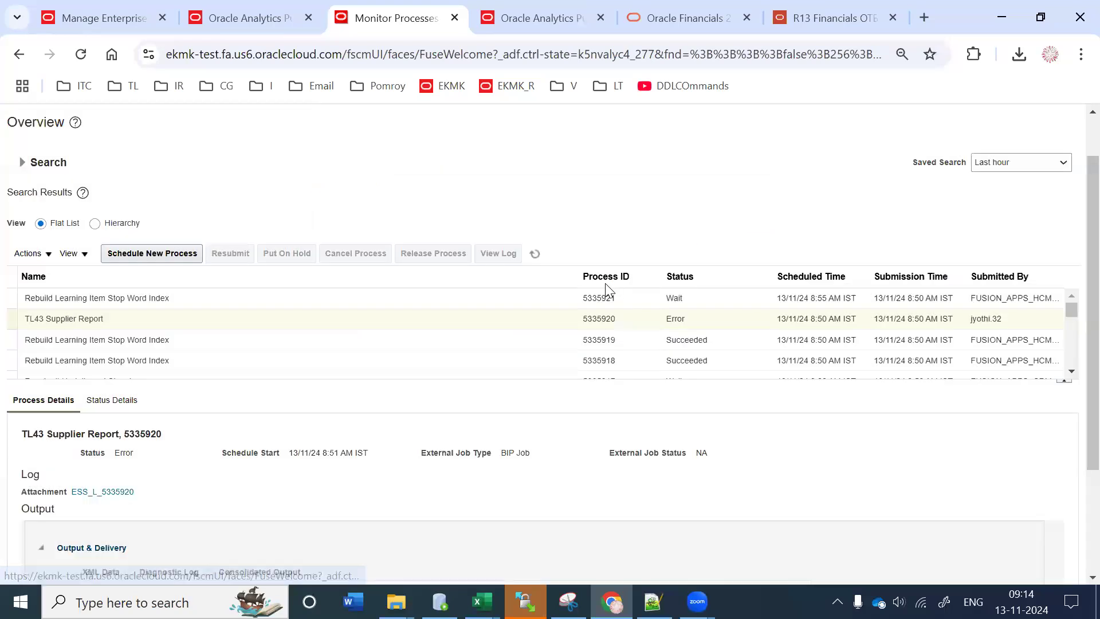
scroll(1073, 238, down, 1)
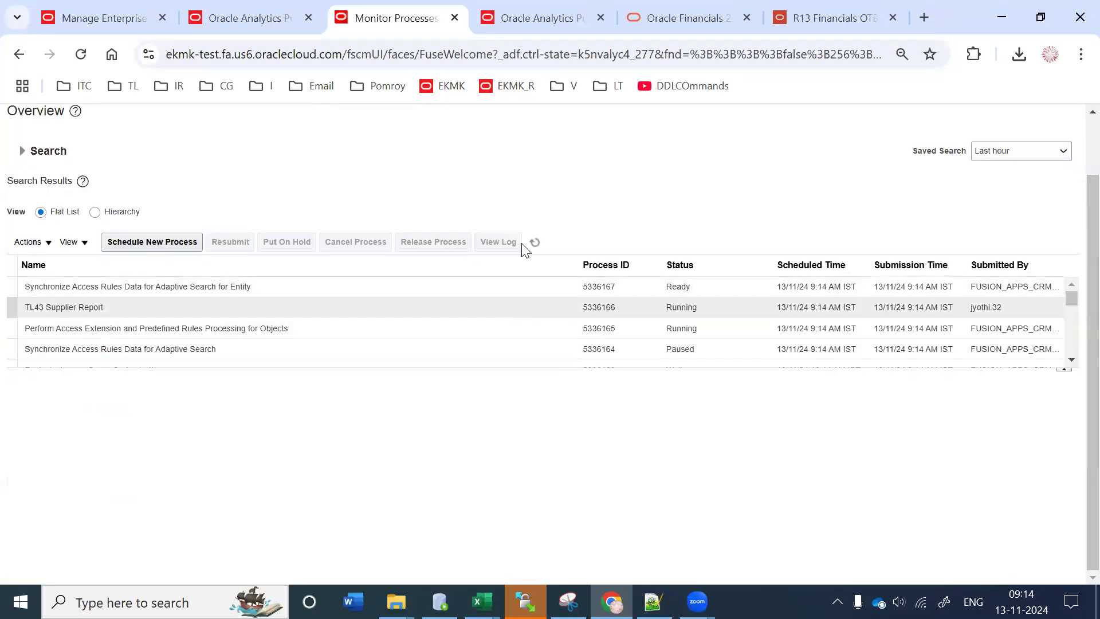
click(529, 307)
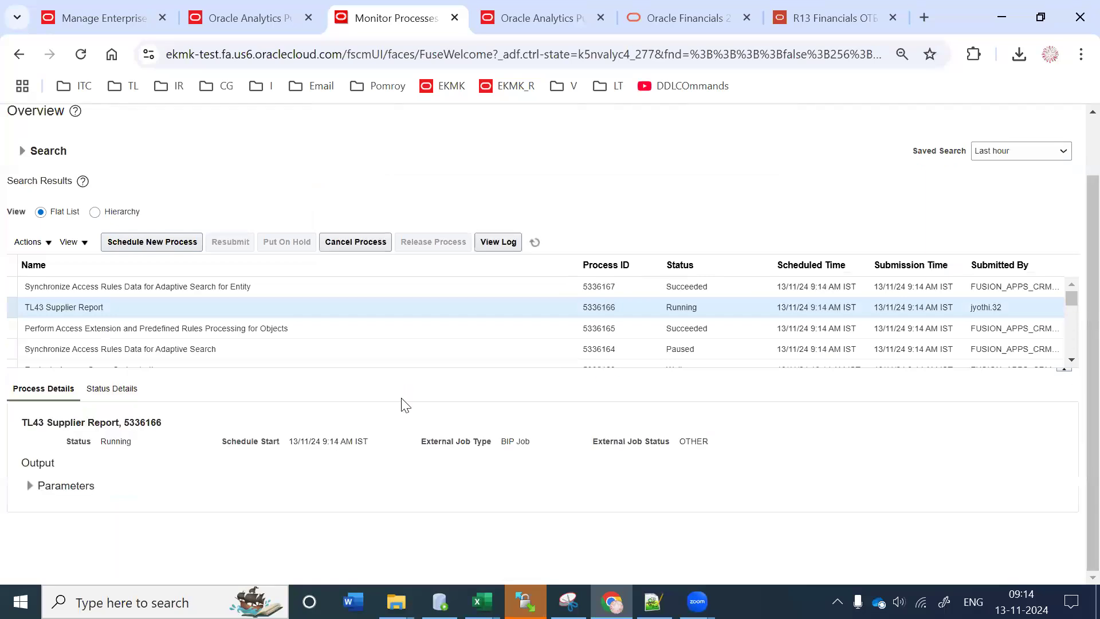
click(45, 486)
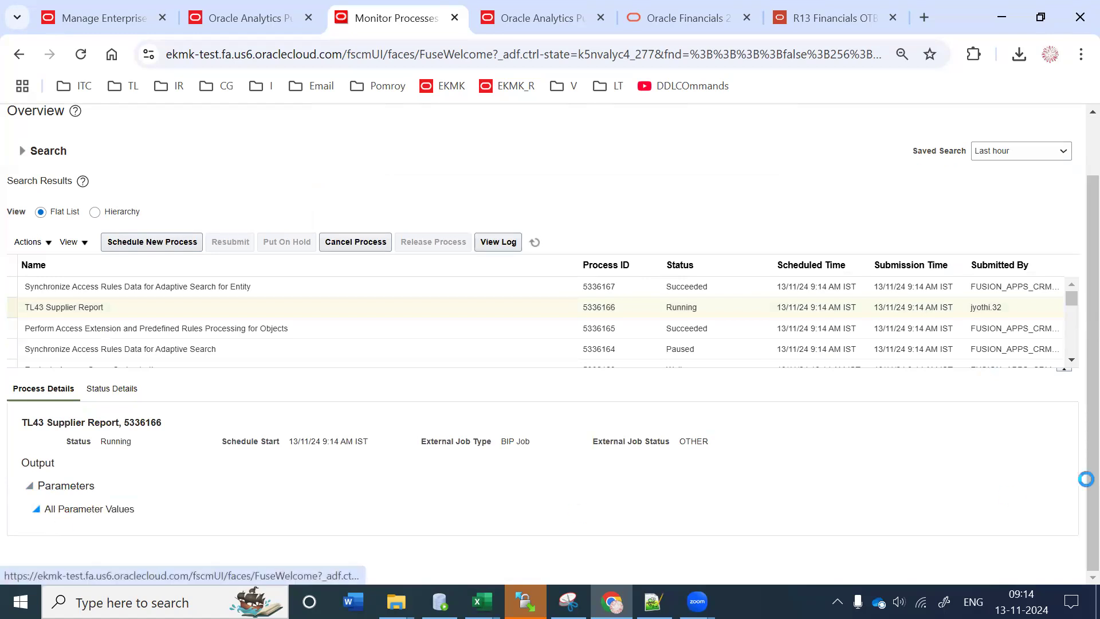
drag(86, 501, 146, 504)
drag(40, 541, 142, 544)
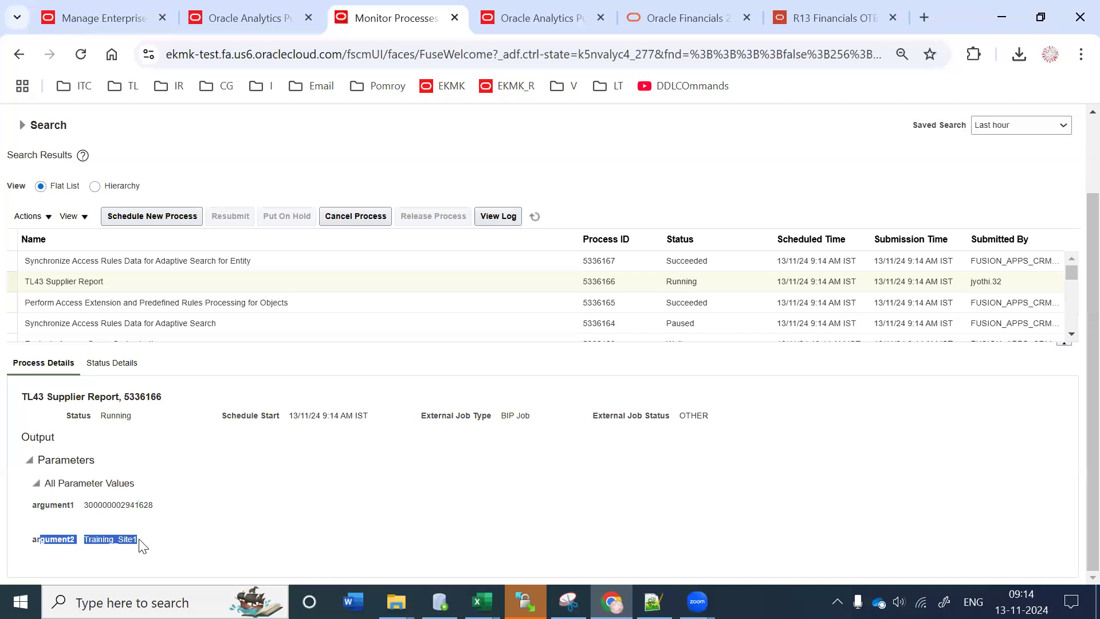
drag(98, 505, 146, 503)
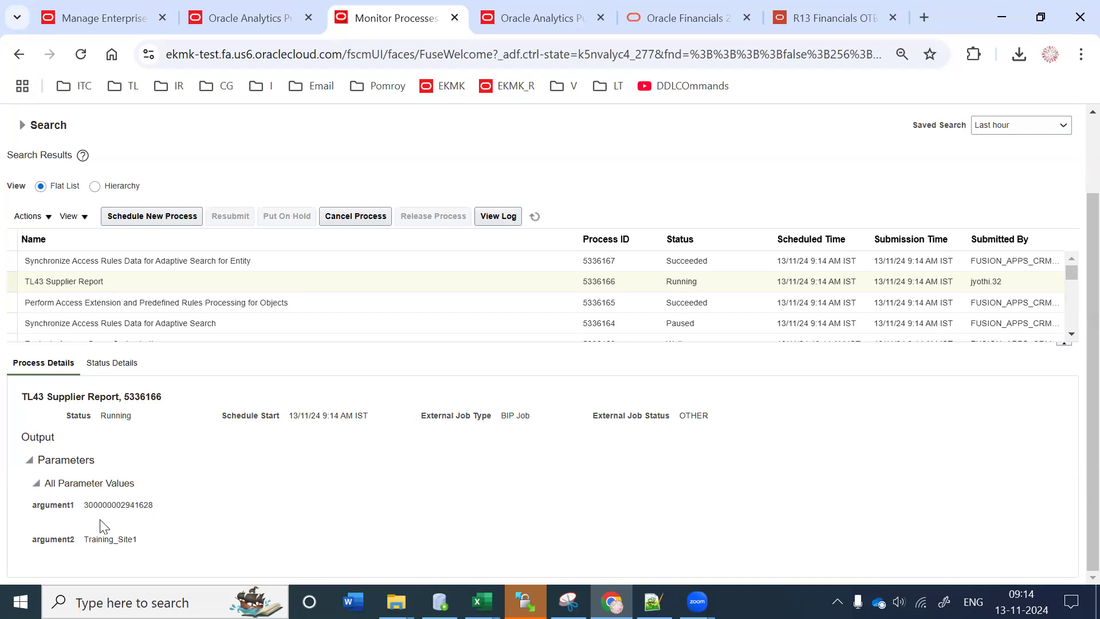
drag(84, 505, 162, 514)
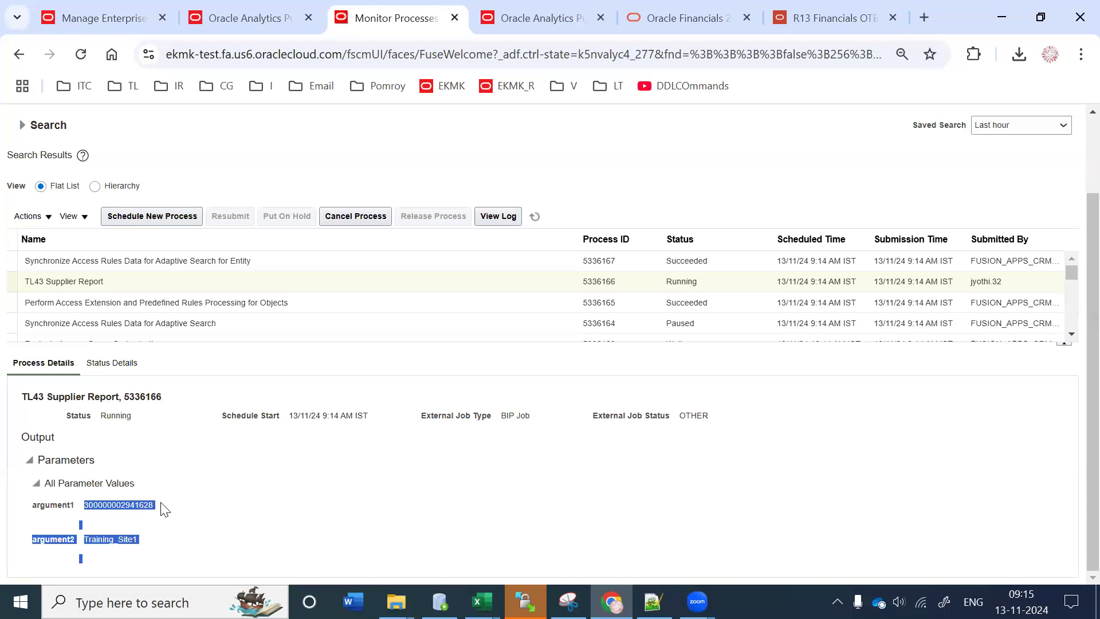
double_click(155, 503)
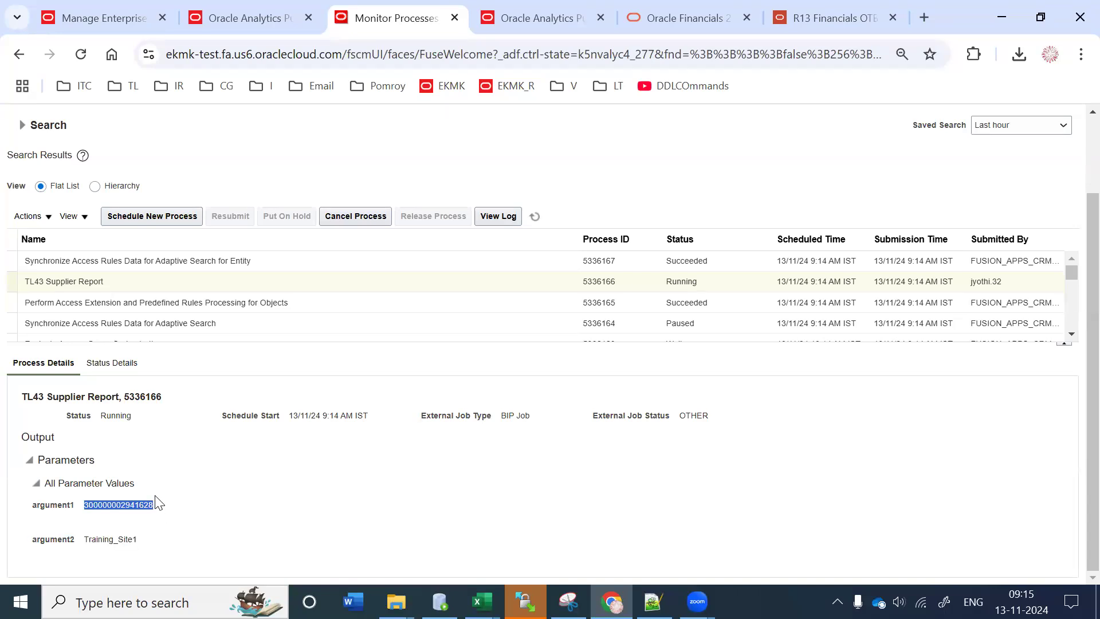
click(534, 217)
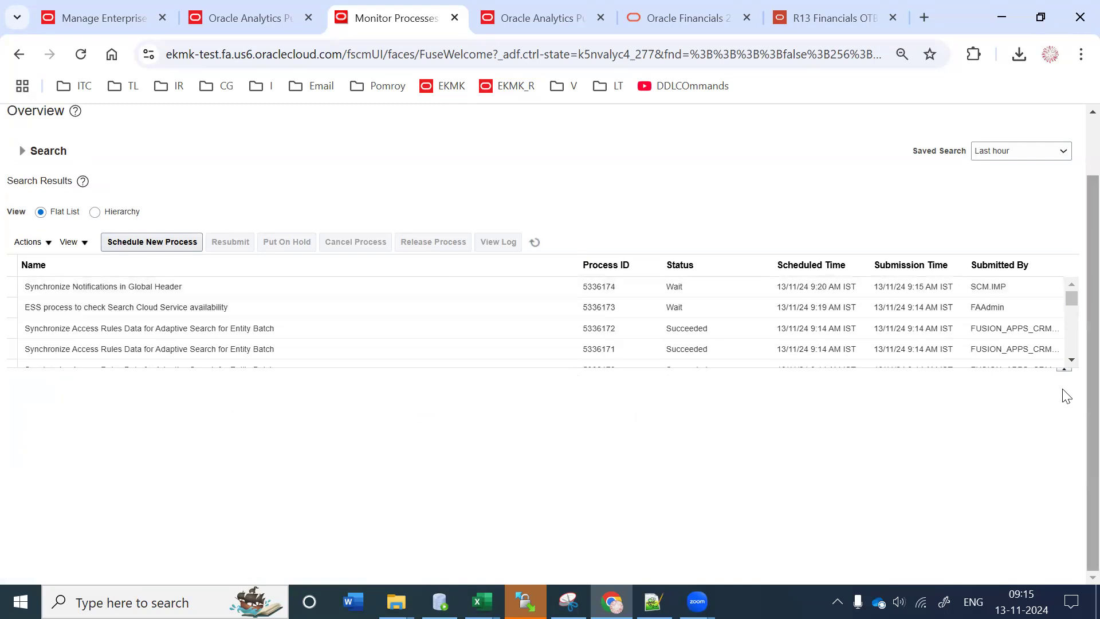
Step: Select run 5336166 and review its Succeeded status and PDF output using TestLayout
click(1071, 360)
click(1071, 361)
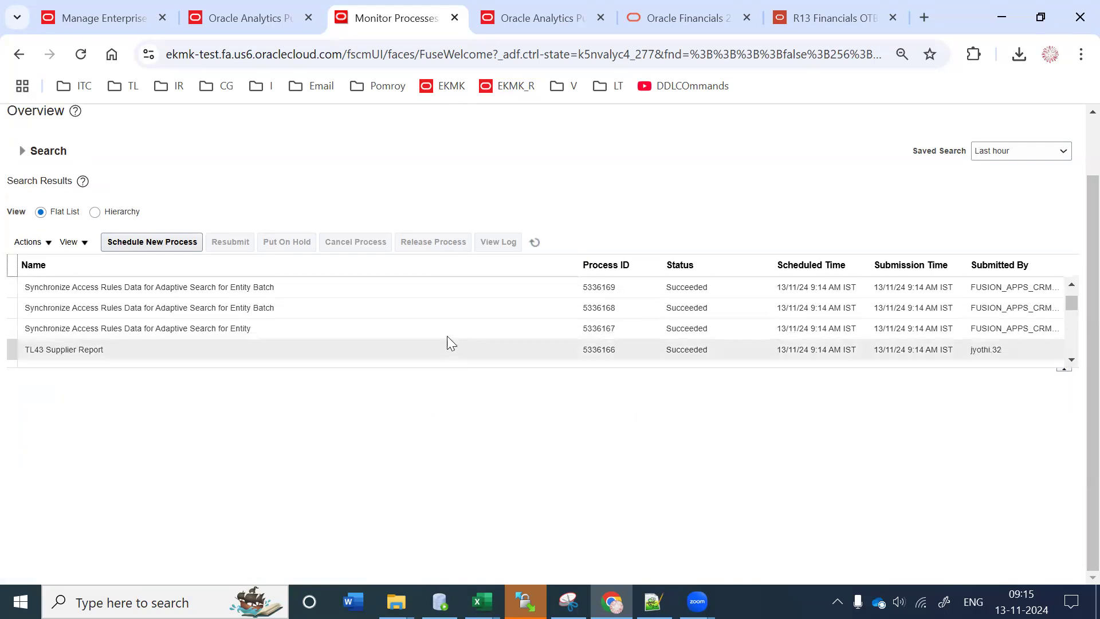
click(418, 346)
scroll(327, 469, down, 4)
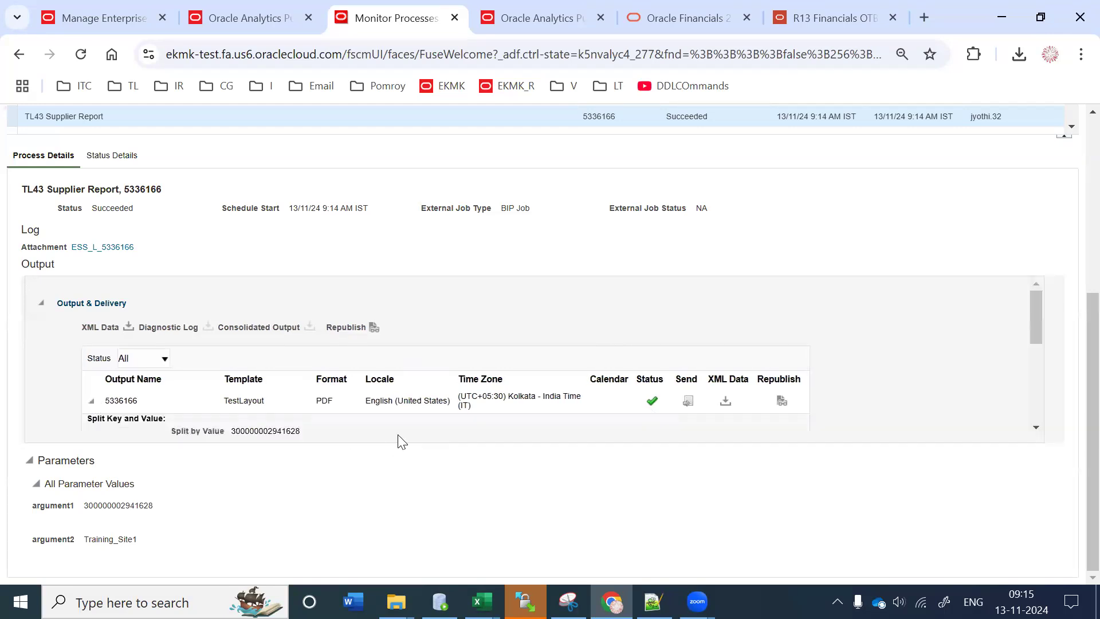
drag(1029, 299, 1036, 364)
drag(340, 355, 230, 336)
scroll(1073, 401, up, 3)
scroll(1074, 322, down, 2)
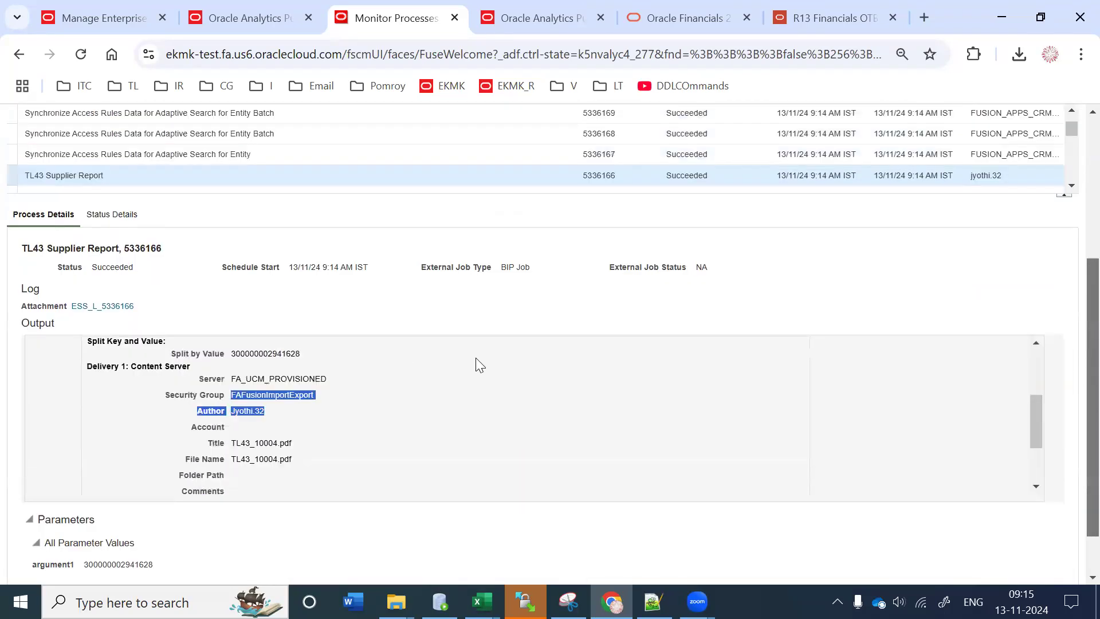
drag(1036, 404, 1034, 314)
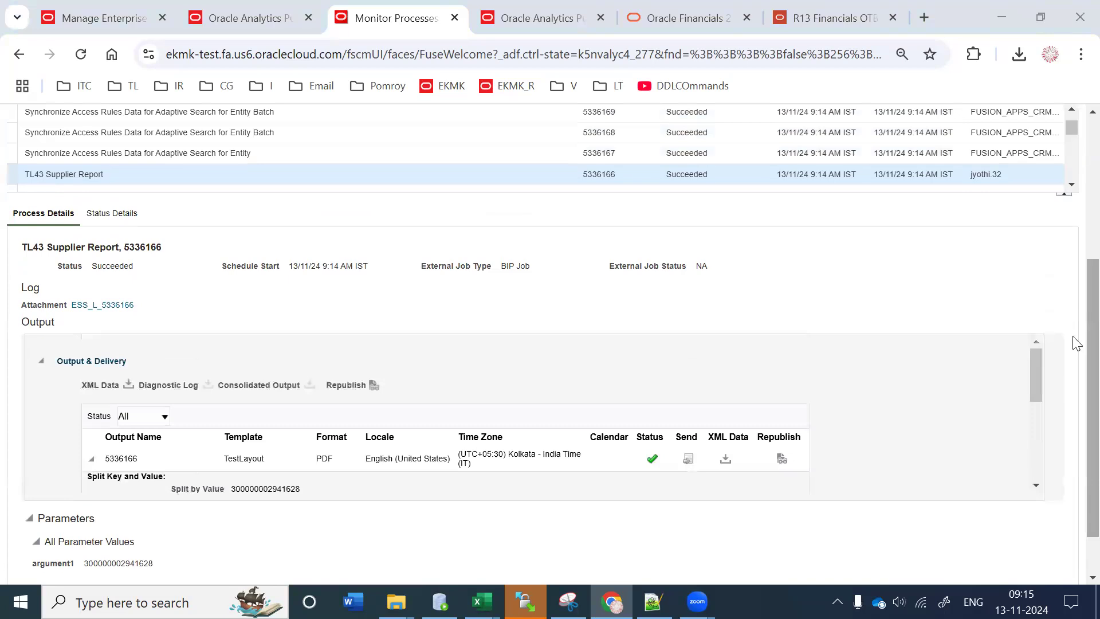
scroll(850, 101, up, 4)
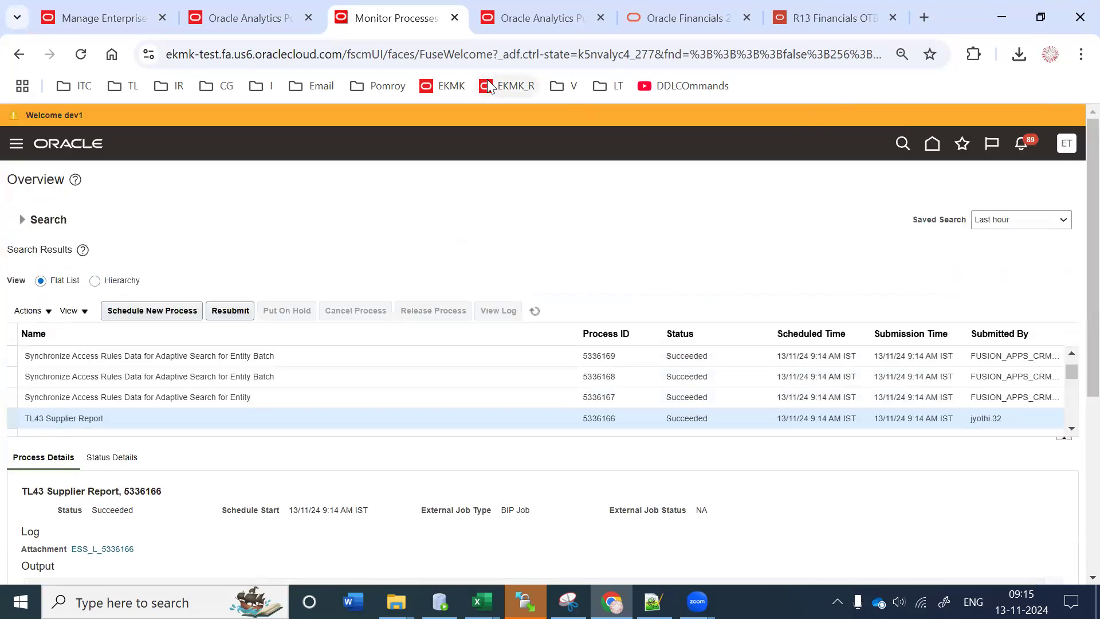
Step: Switch to the Manage Enterprise Scheduler Job Definitions browser tab
click(143, 16)
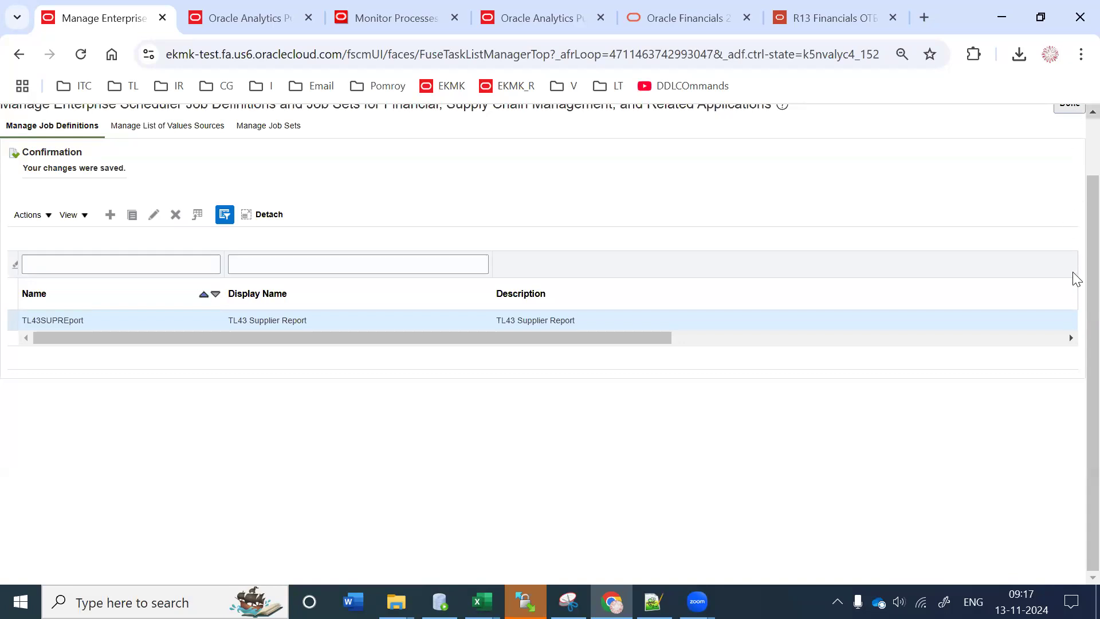
Step: Review TL43SUPReport's SupplierNumber and Site parameters, then go back to Monitor Processes
scroll(1071, 281, up, 2)
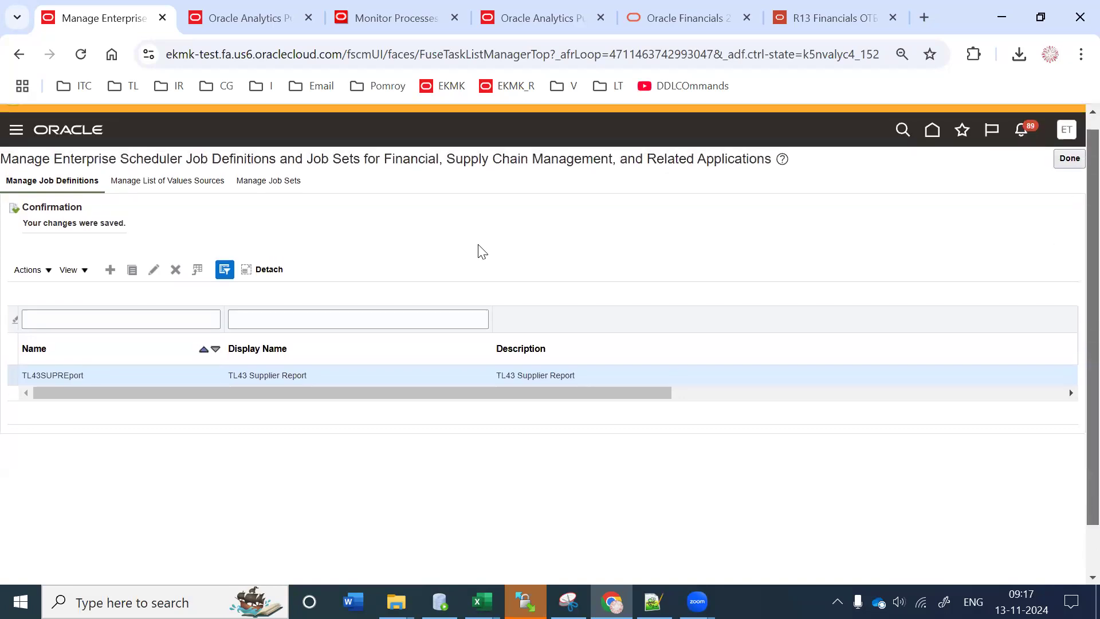
click(154, 270)
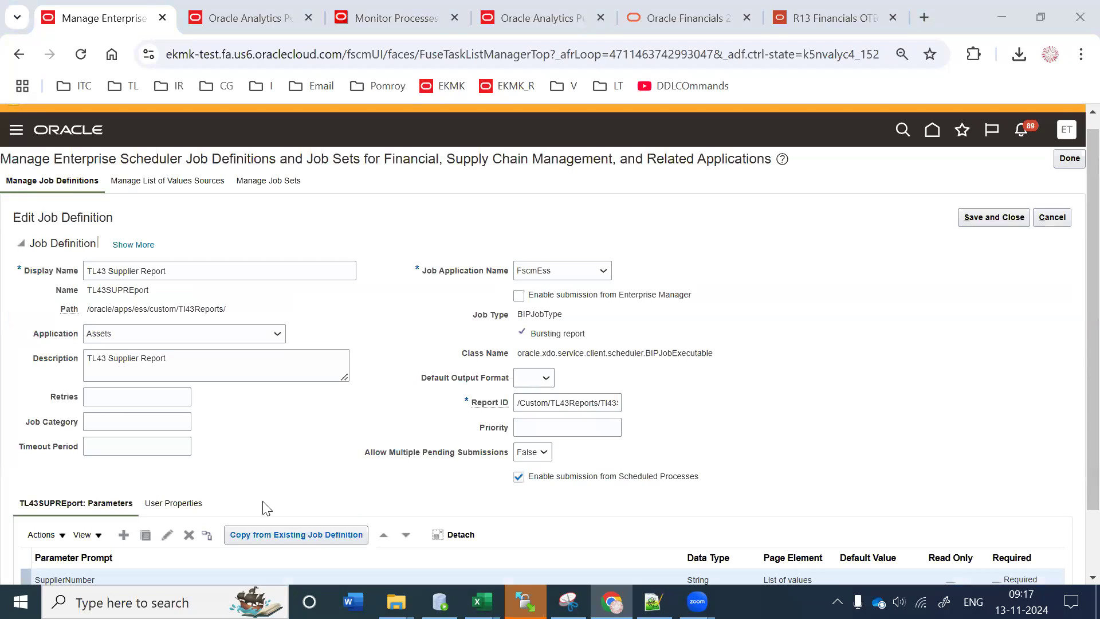
scroll(1073, 315, down, 2)
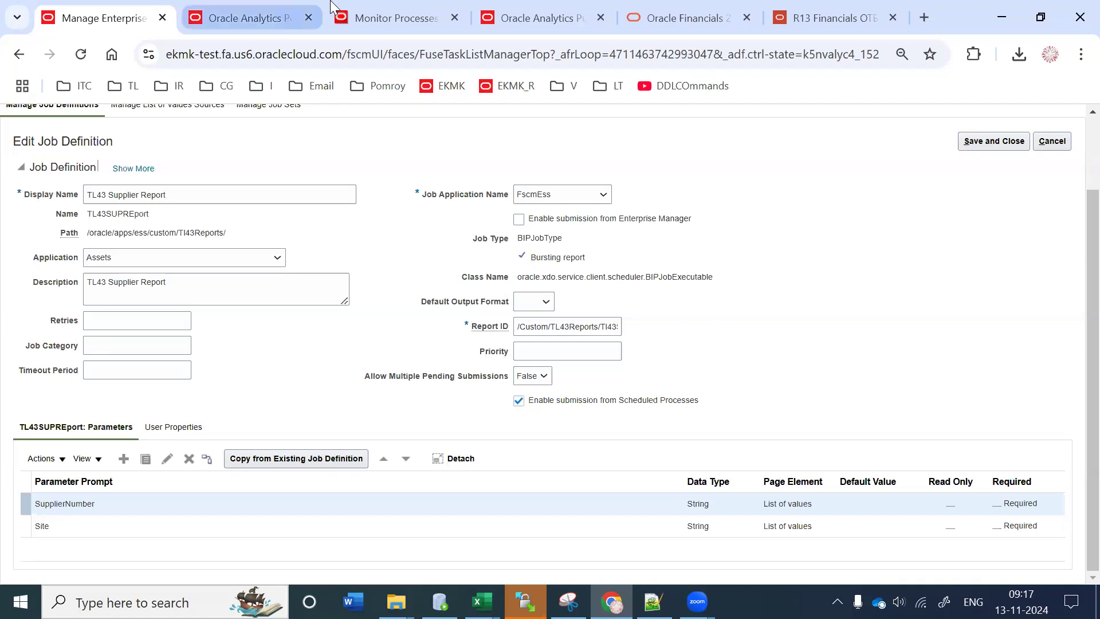
click(215, 16)
click(396, 18)
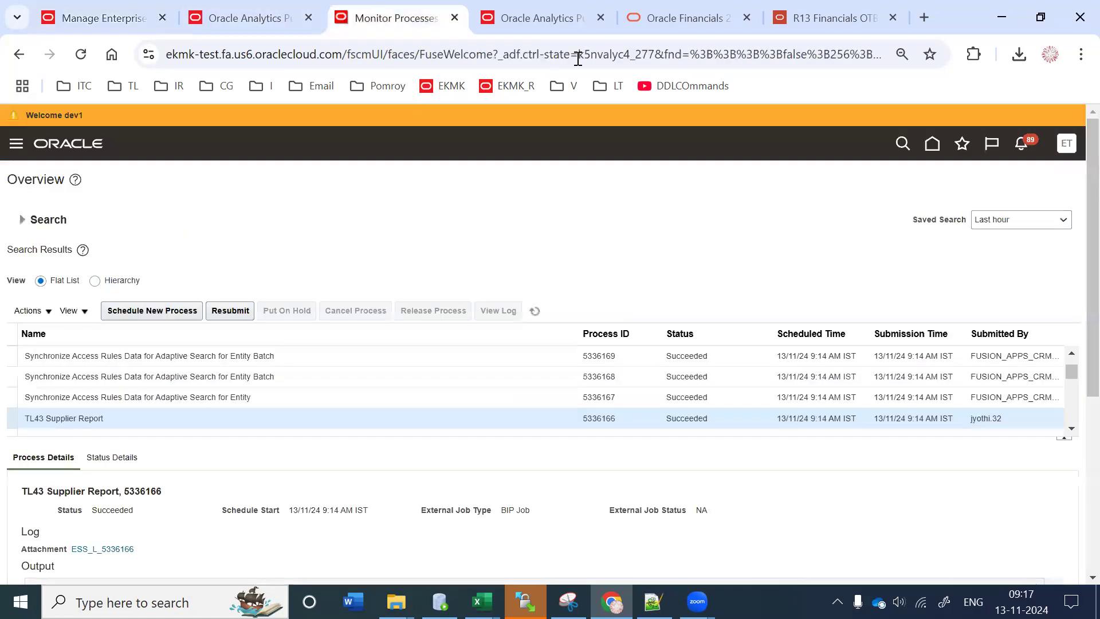
Step: Go to Setup and Maintenance and open the task search
click(1066, 143)
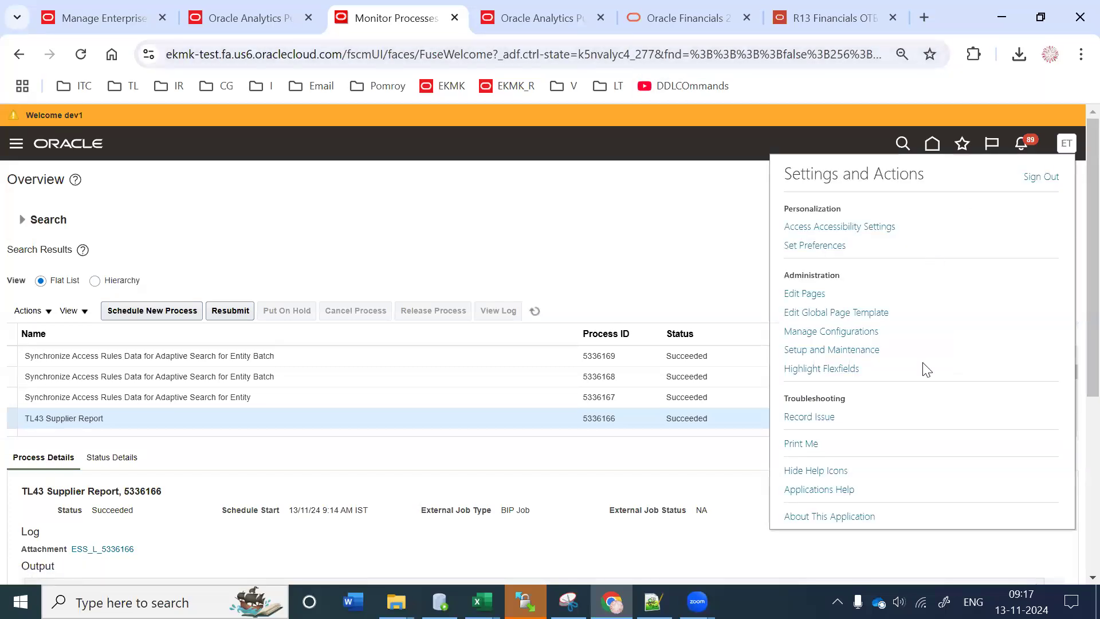
click(830, 350)
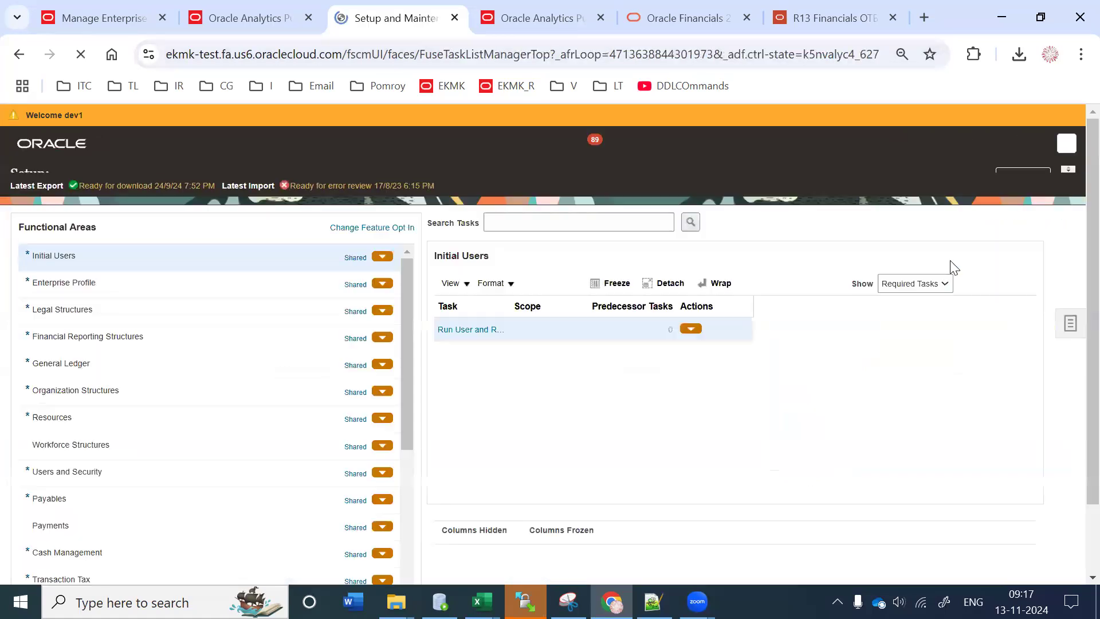
click(1065, 340)
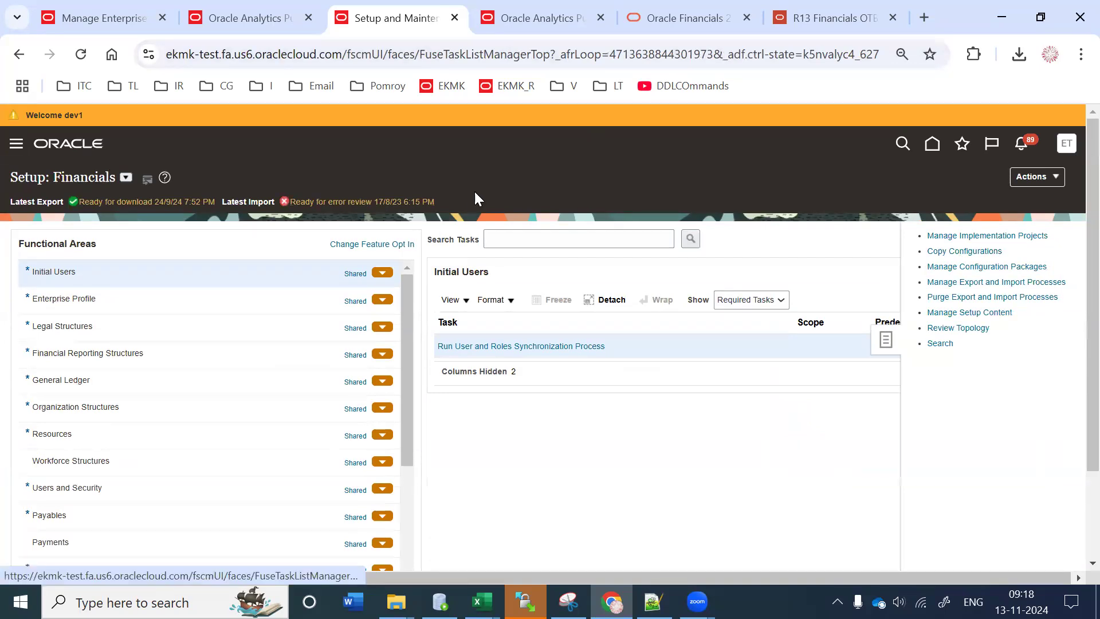
click(940, 344)
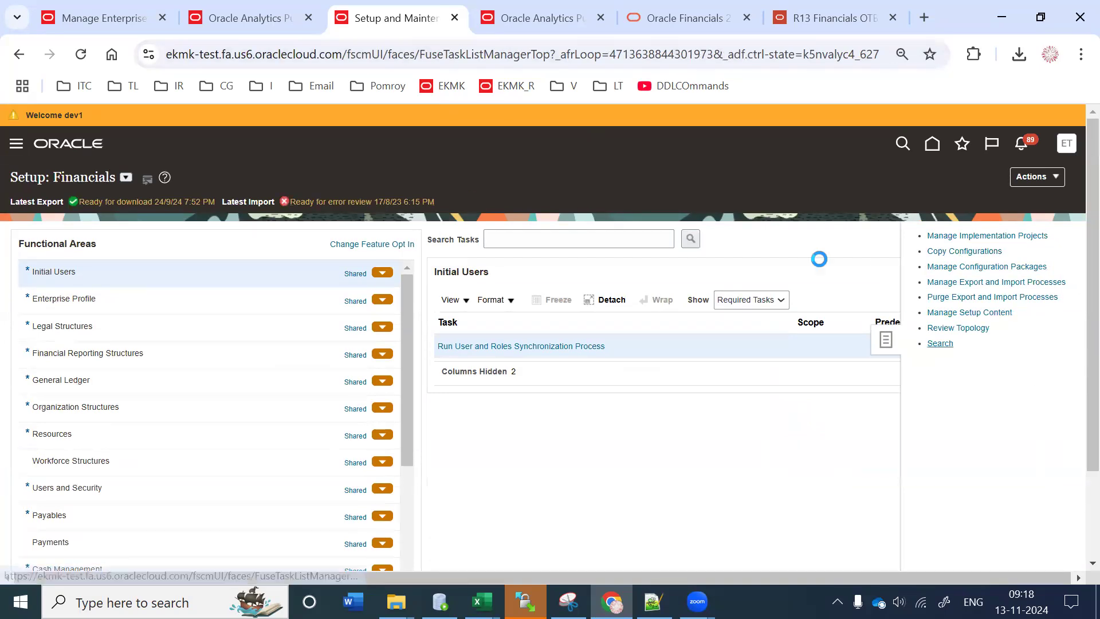
Step: Search 'Manage Common' and open Manage Common Lookups, ready for the lookup type
click(299, 221)
text(Manage Common)
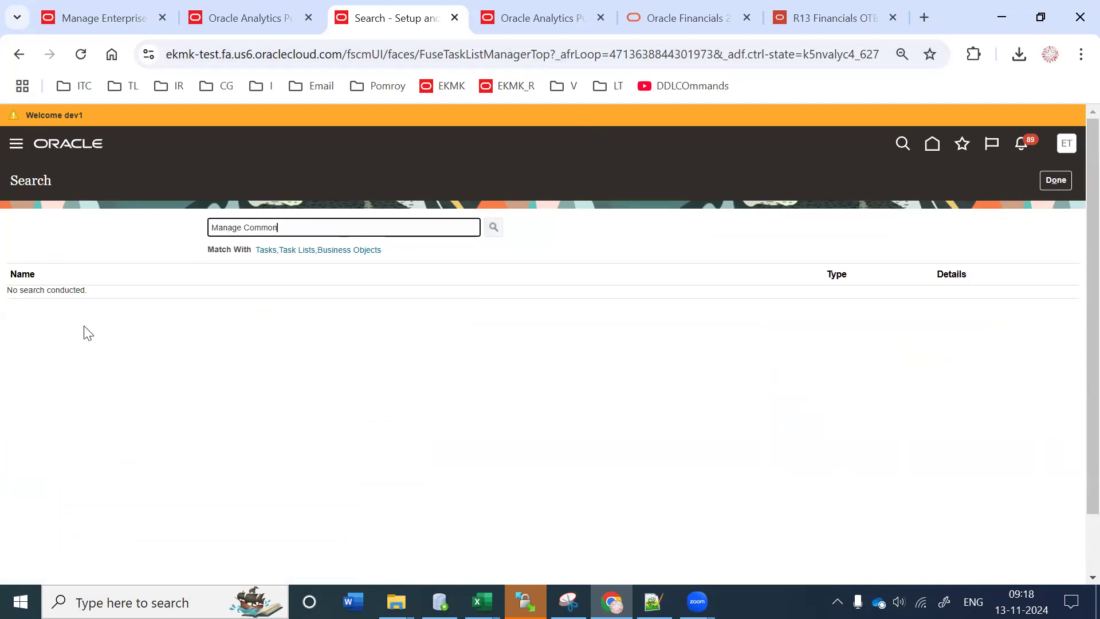
key(Return)
click(86, 319)
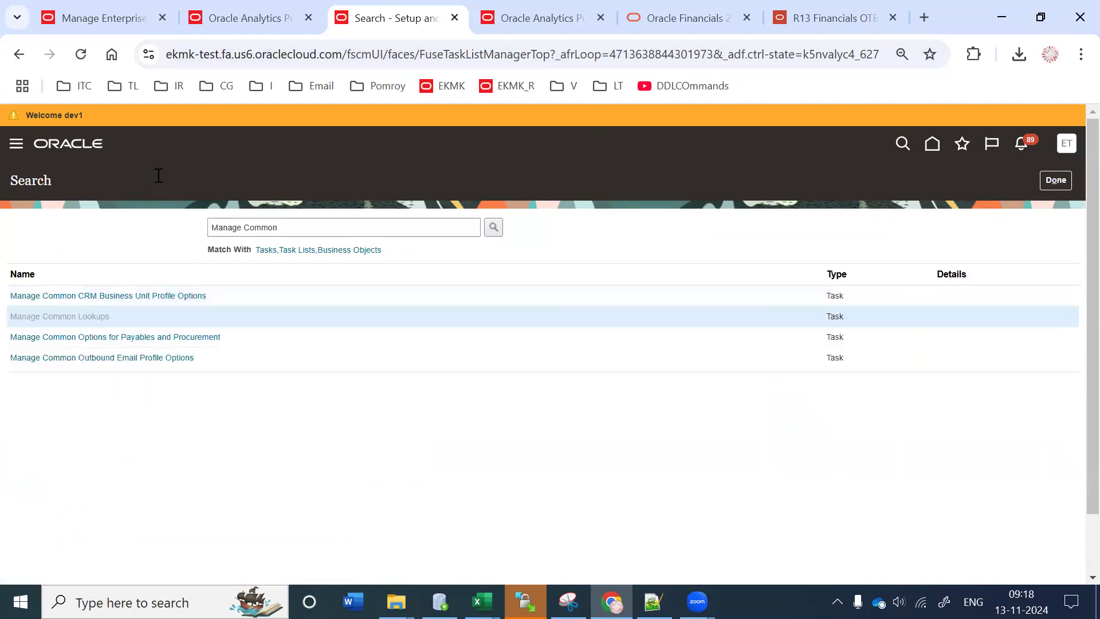
click(186, 237)
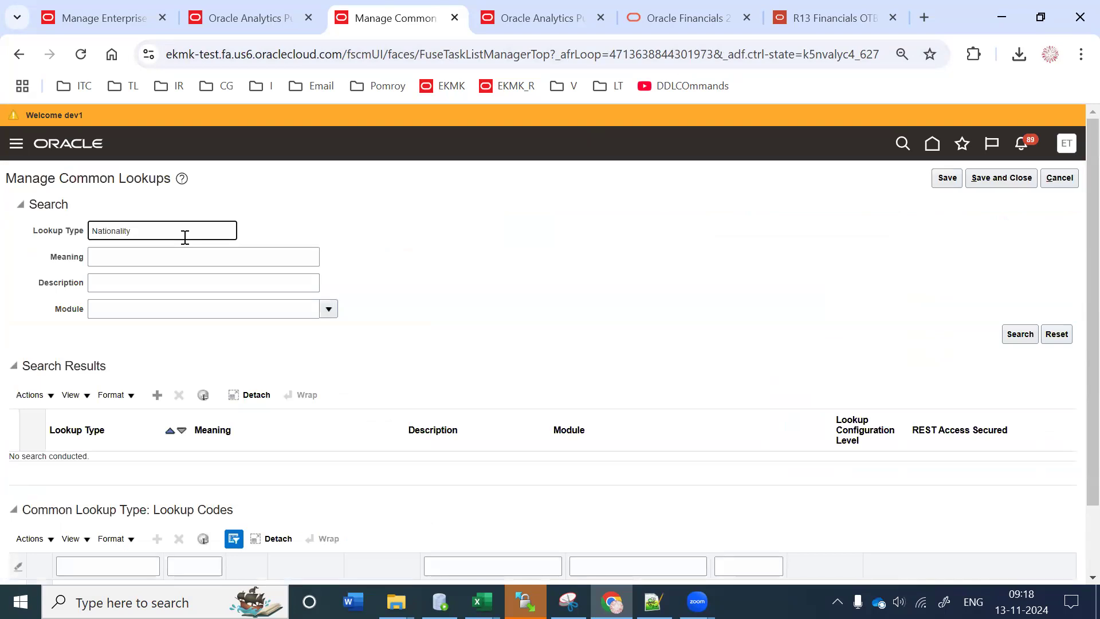
key(Return)
scroll(1077, 532, down, 8)
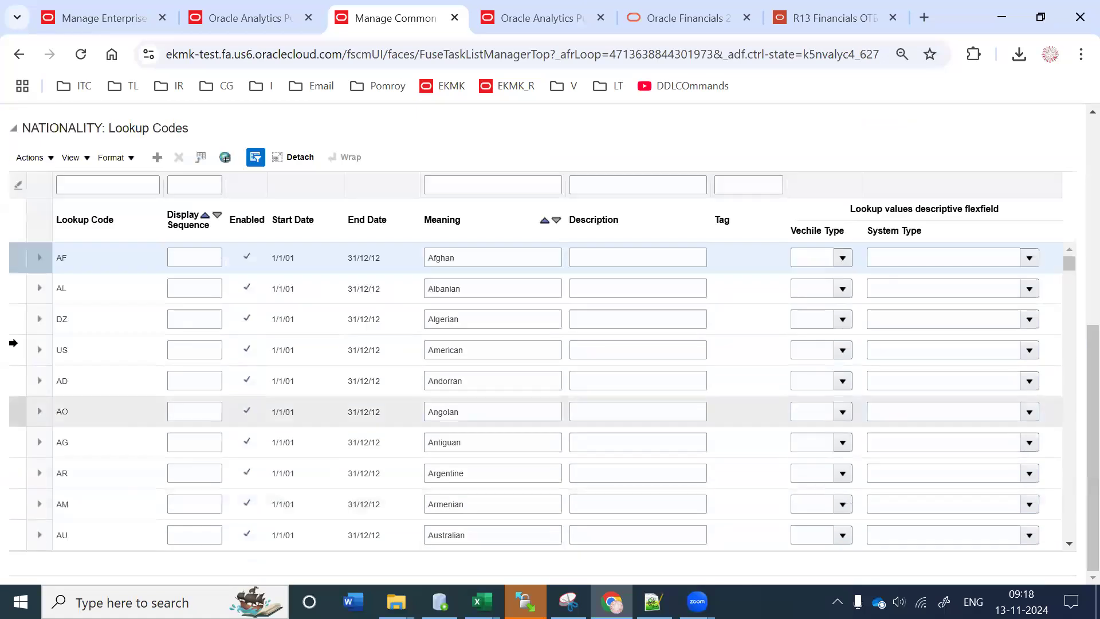
scroll(154, 249, up, 3)
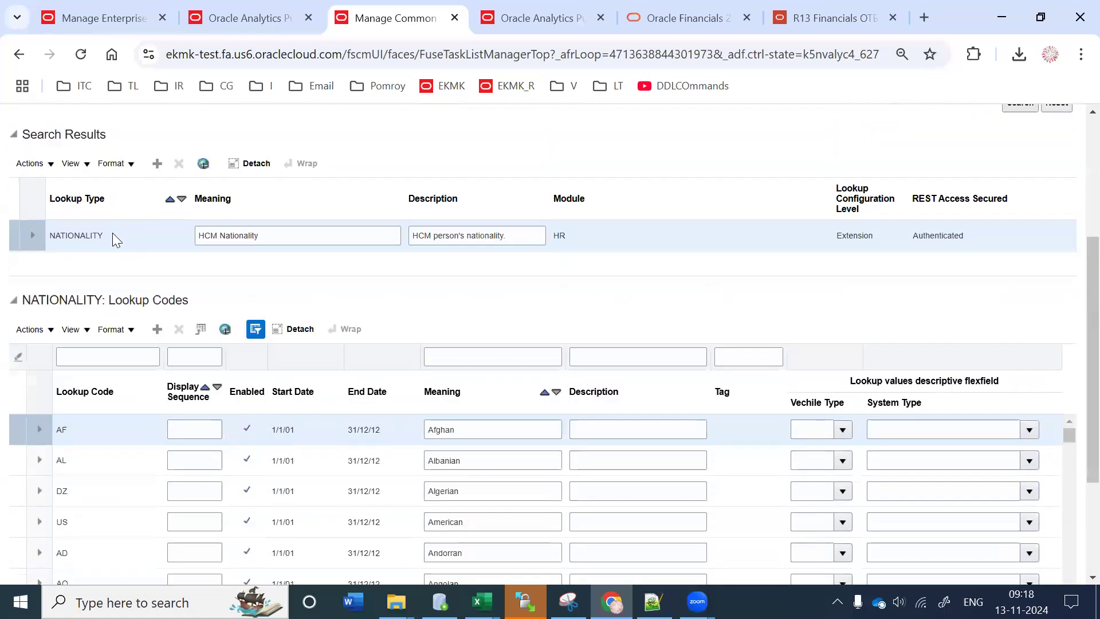
click(117, 240)
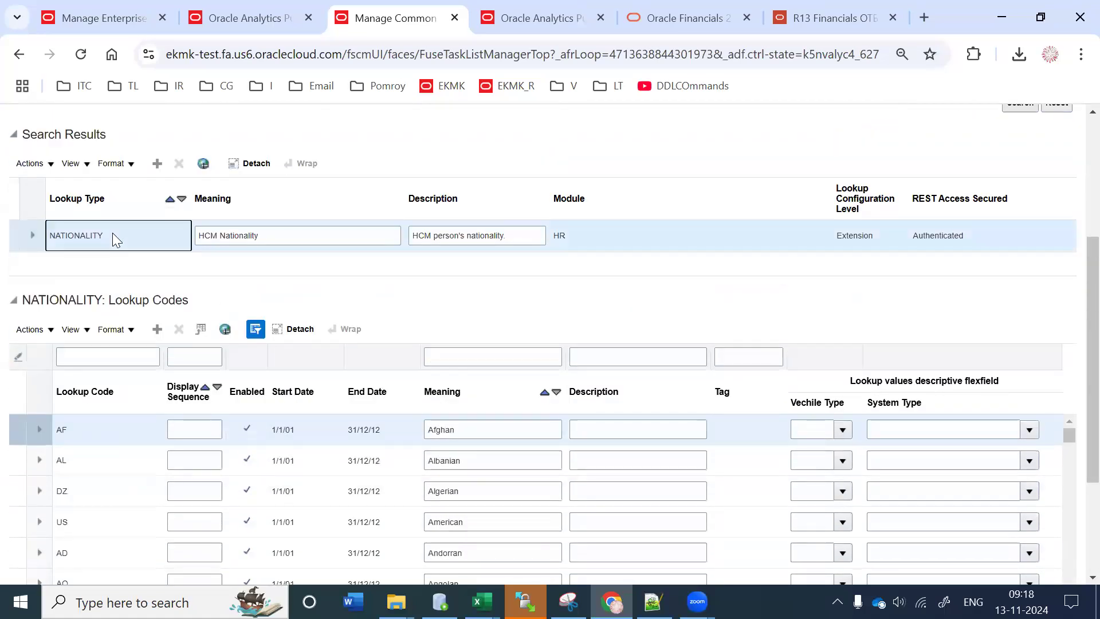
scroll(1073, 363, down, 2)
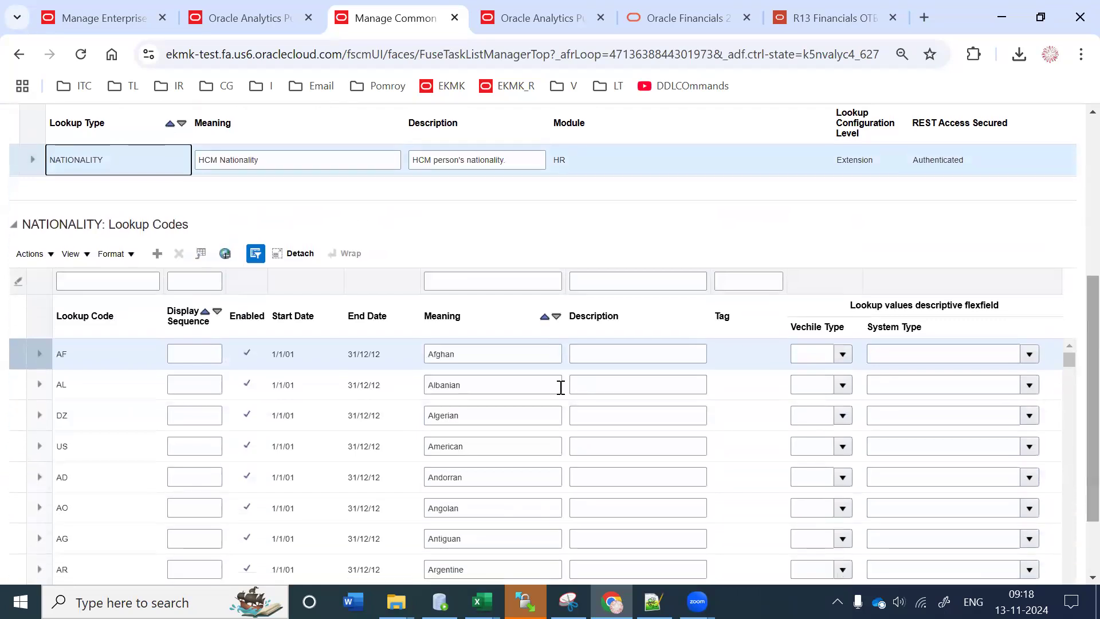
click(477, 352)
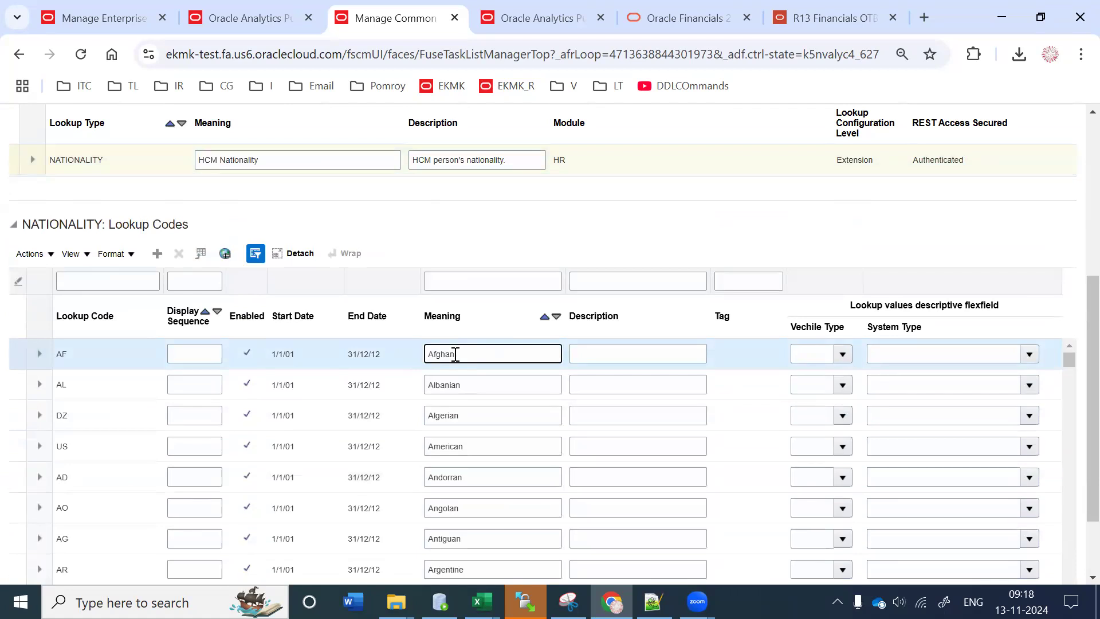
shift+click(434, 355)
scroll(427, 229, up, 3)
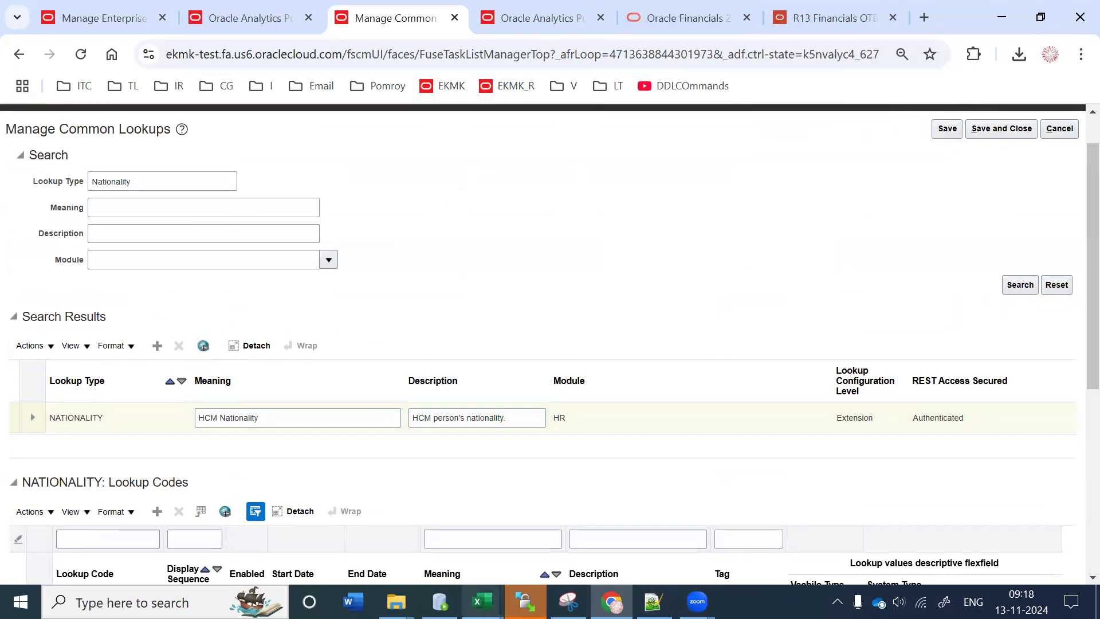
mouse_move(481, 602)
click(607, 481)
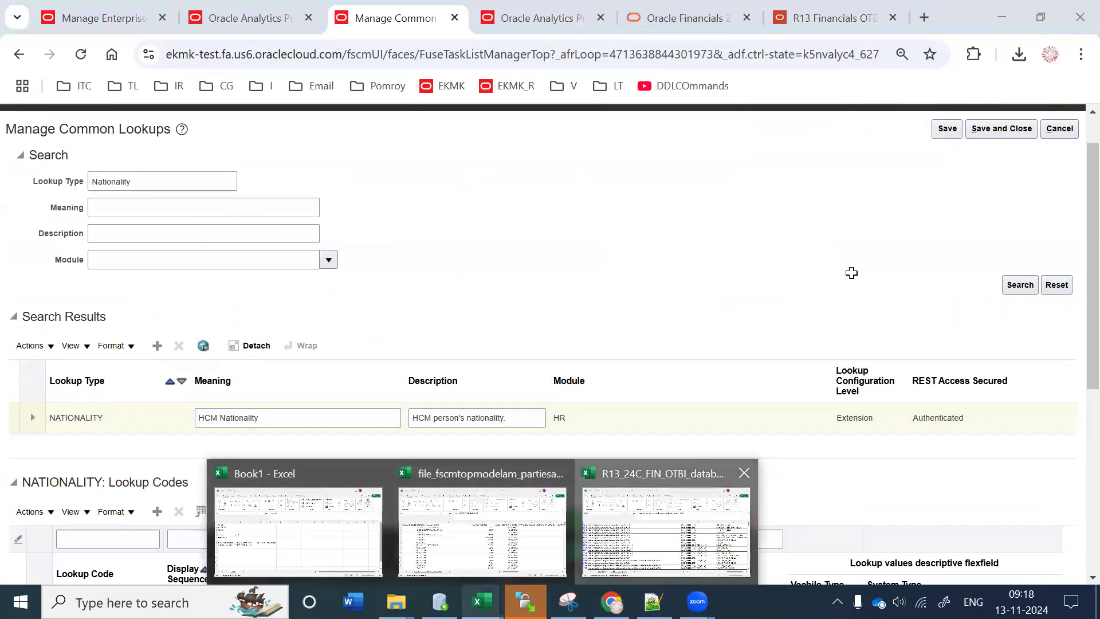
Step: Filter the DATABASE_OBJECT column to FND_LOOKUP_VALUES_TL rows
click(862, 362)
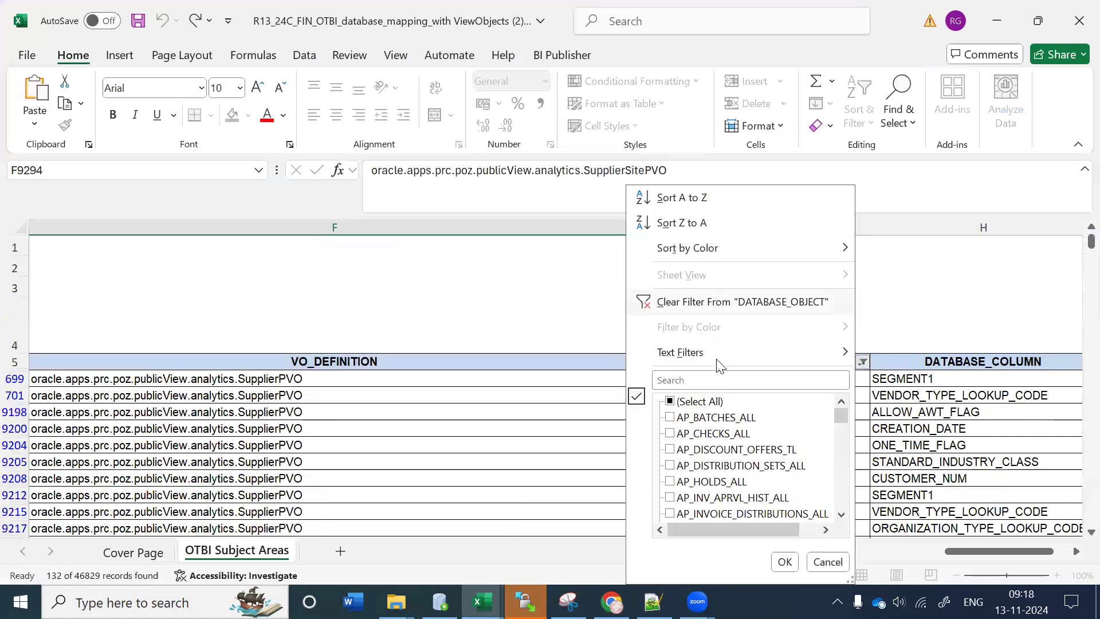
click(718, 381)
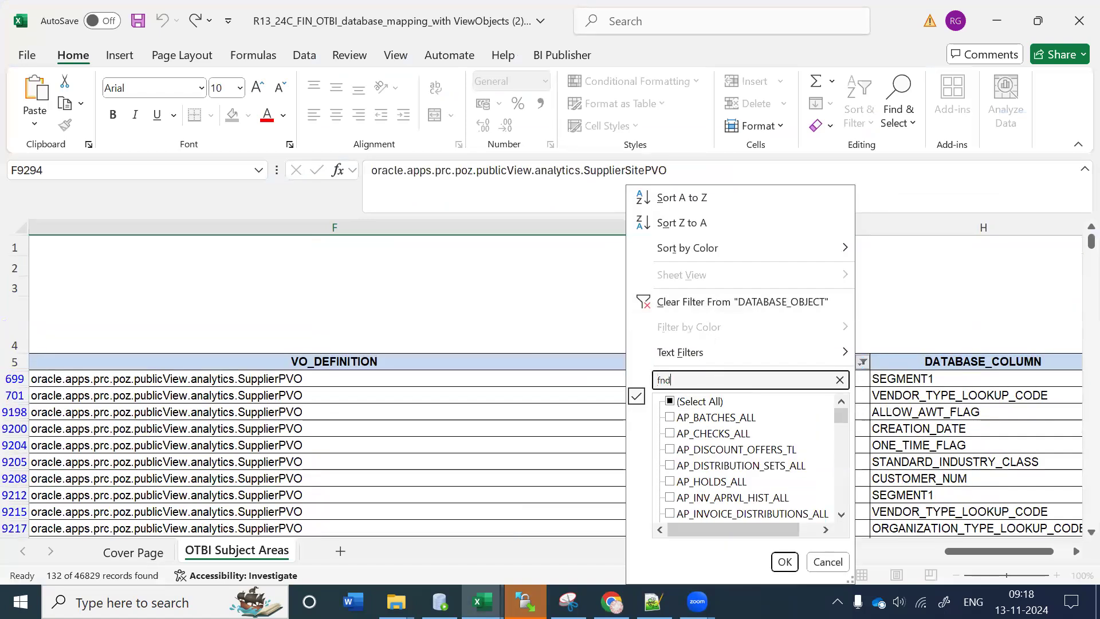
text(fnd_llook)
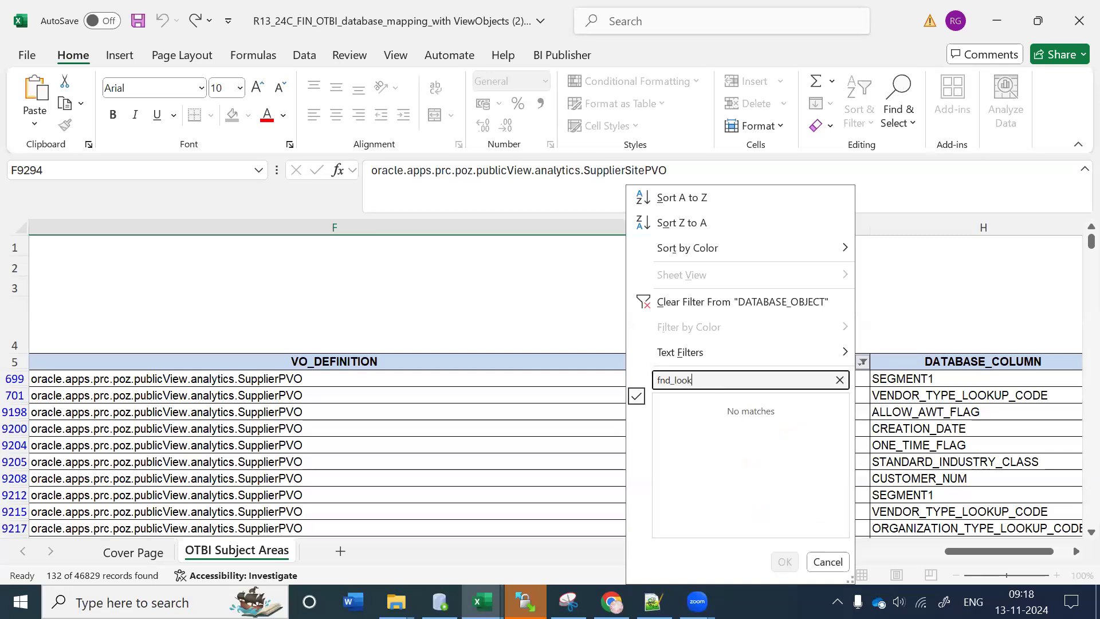
click(785, 561)
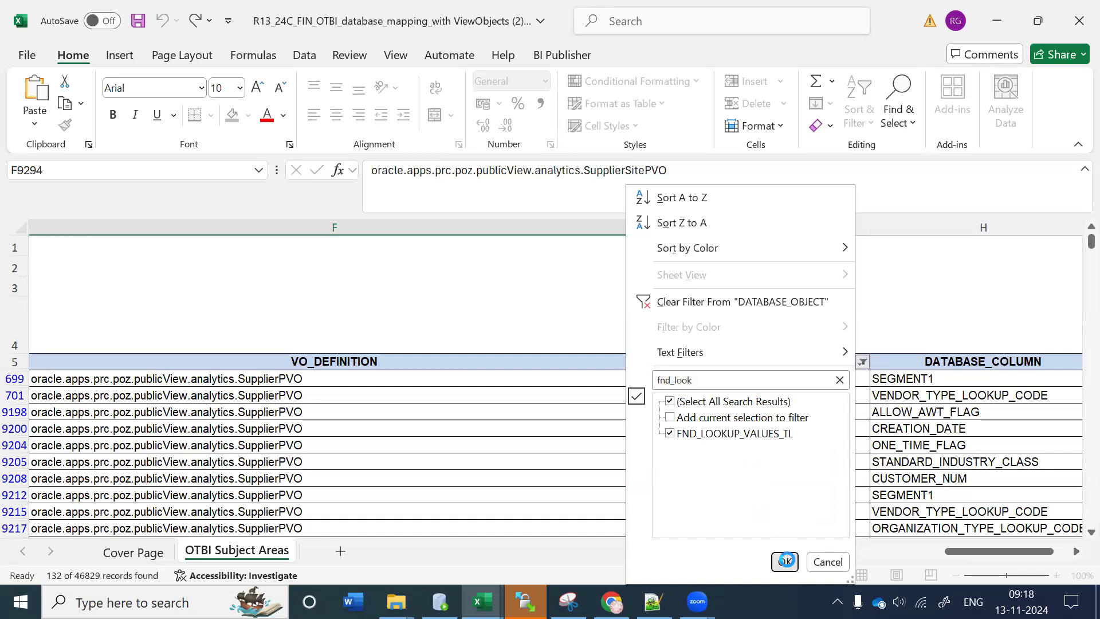
Step: Copy the LookupValuesTLPVO view object path and paste it as line 8 in Notepad++
click(433, 432)
scroll(433, 432, down, 20)
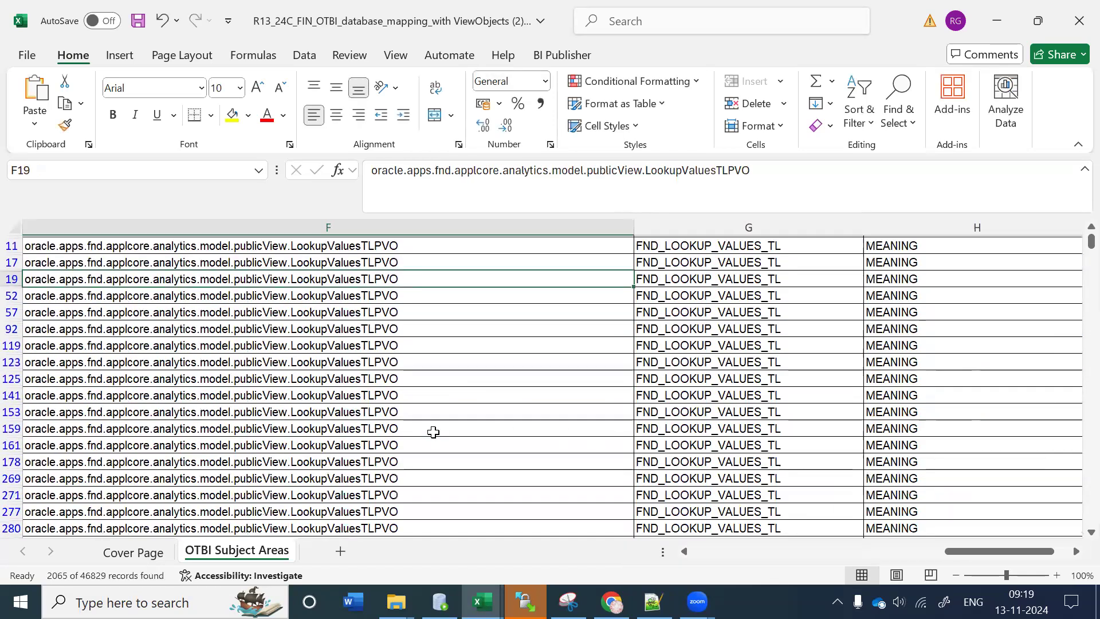
scroll(433, 432, down, 4)
click(410, 411)
click(802, 172)
key(ctrl+a)
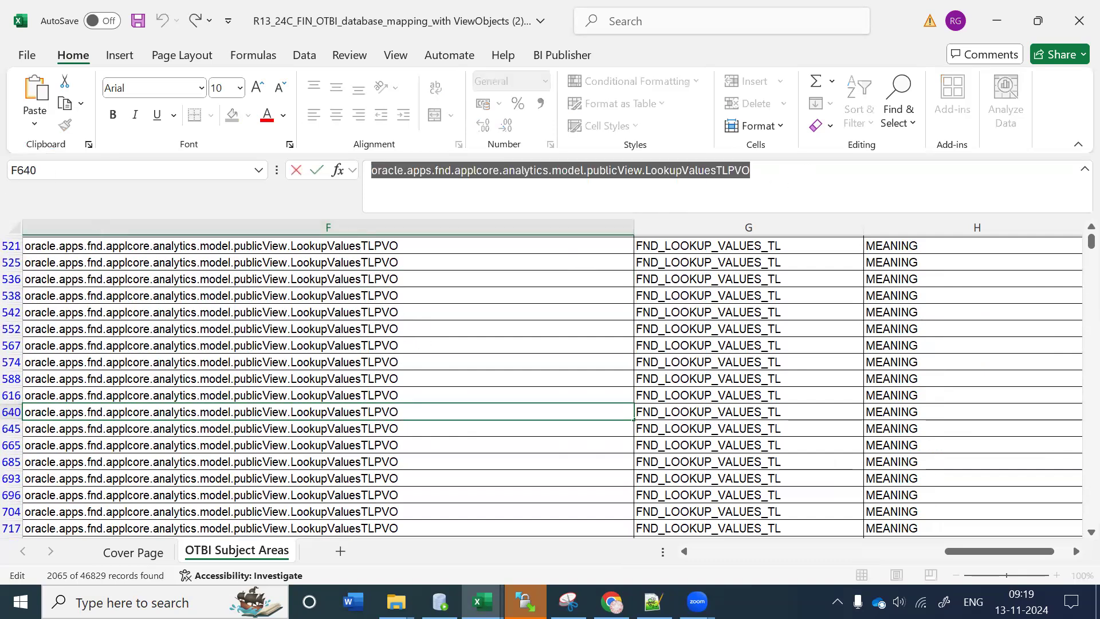
key(ctrl+c)
key(alt+Tab)
key(ctrl+v)
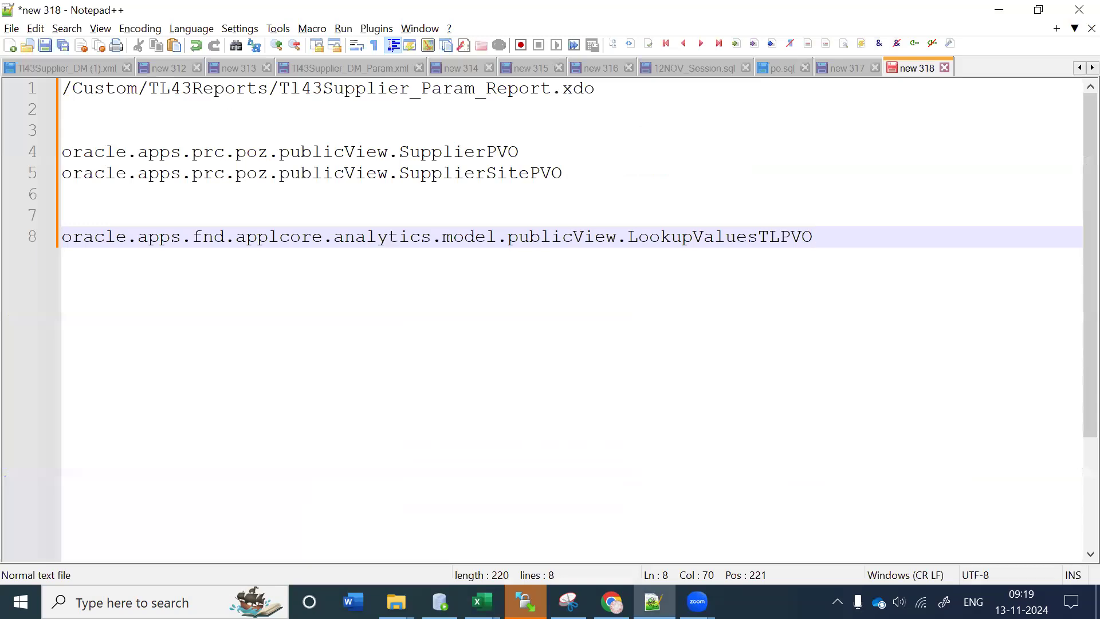
Step: Go up to the TL folder, open OTBI, and bring up OTBI_Work.txt's context menu
mouse_move(396, 601)
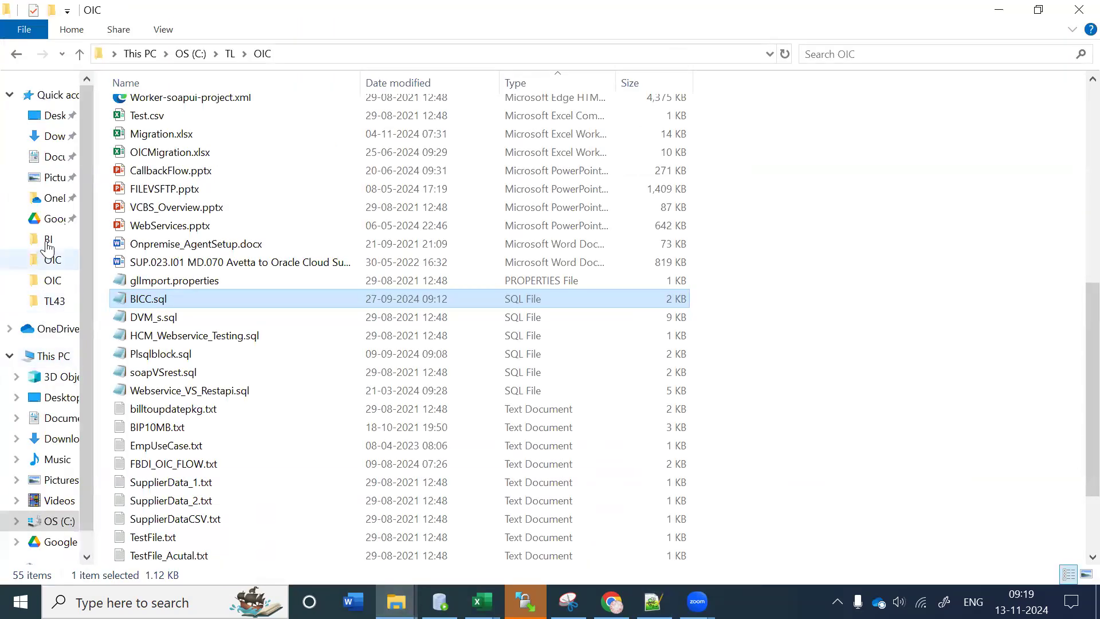
click(48, 239)
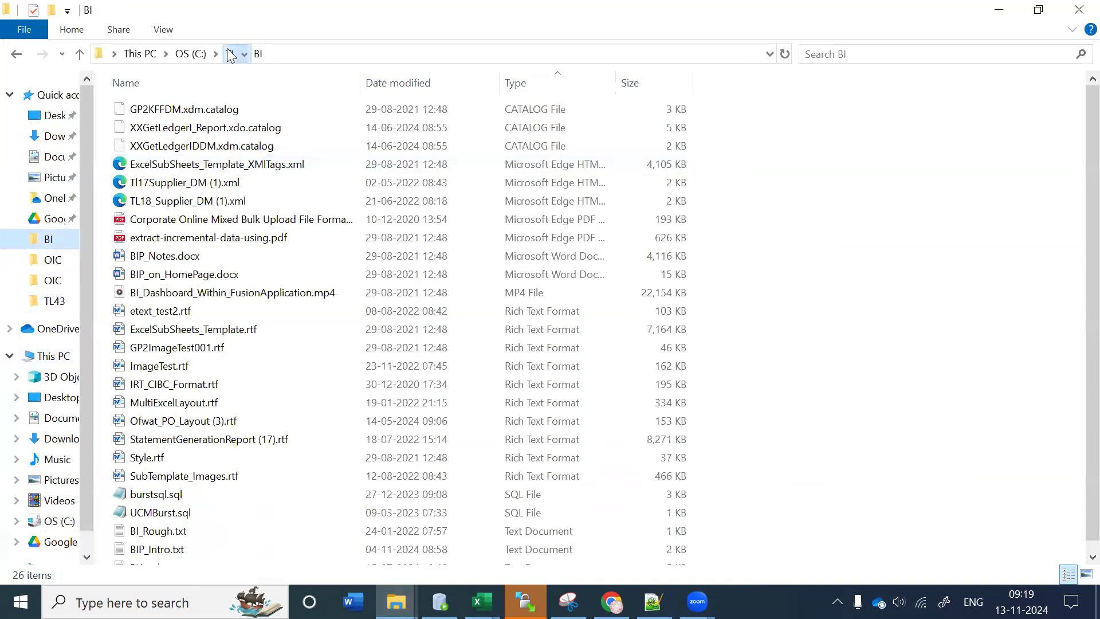
click(230, 53)
scroll(246, 338, down, 5)
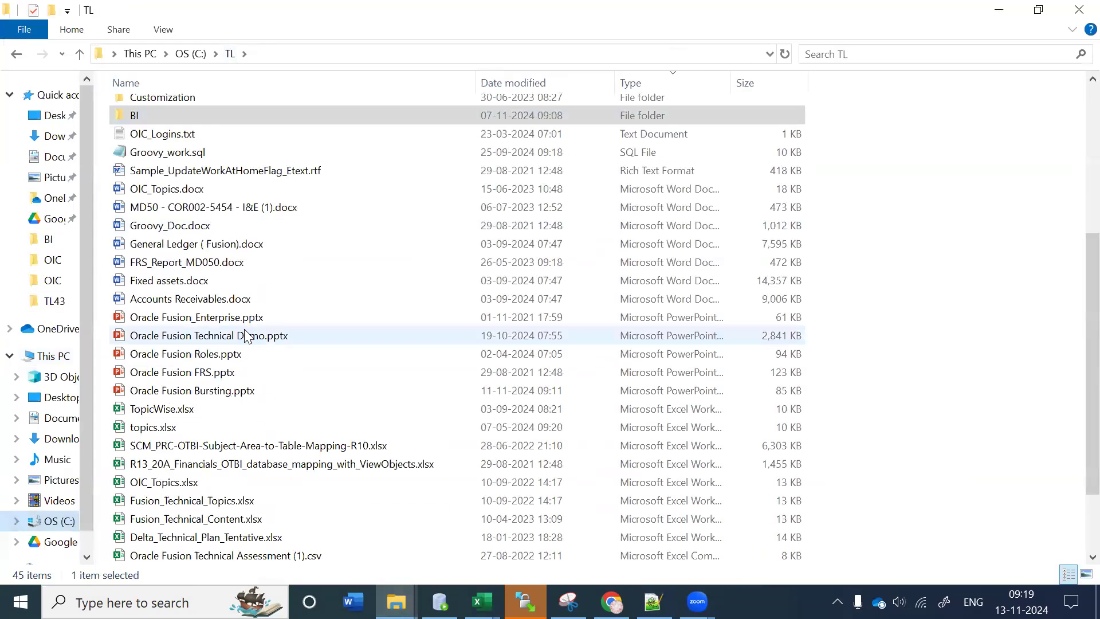
scroll(245, 330, down, 2)
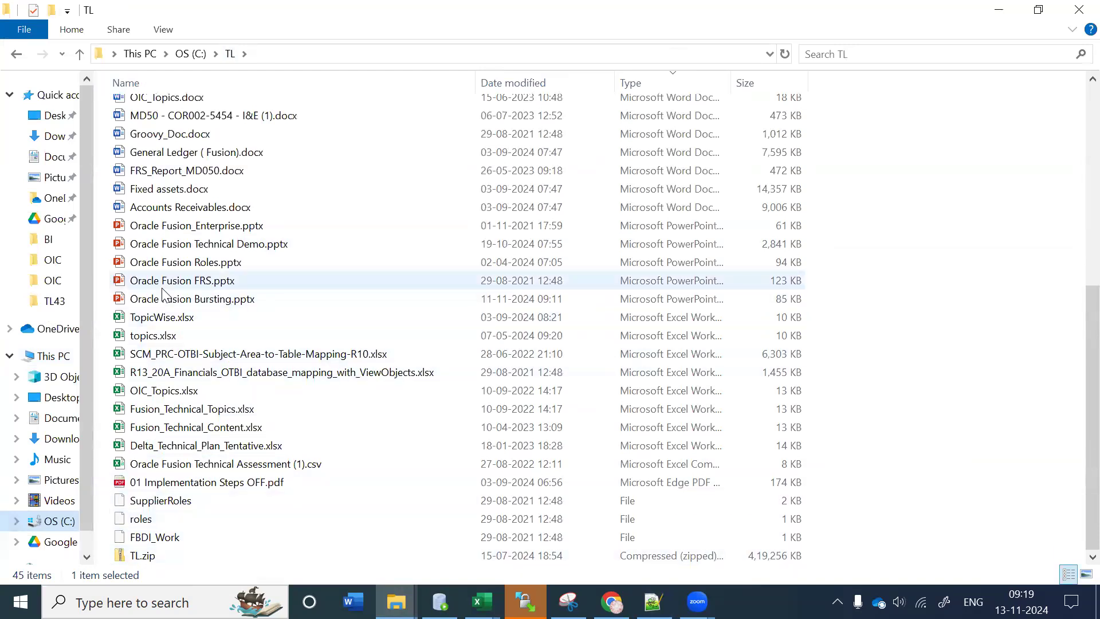
scroll(165, 293, up, 4)
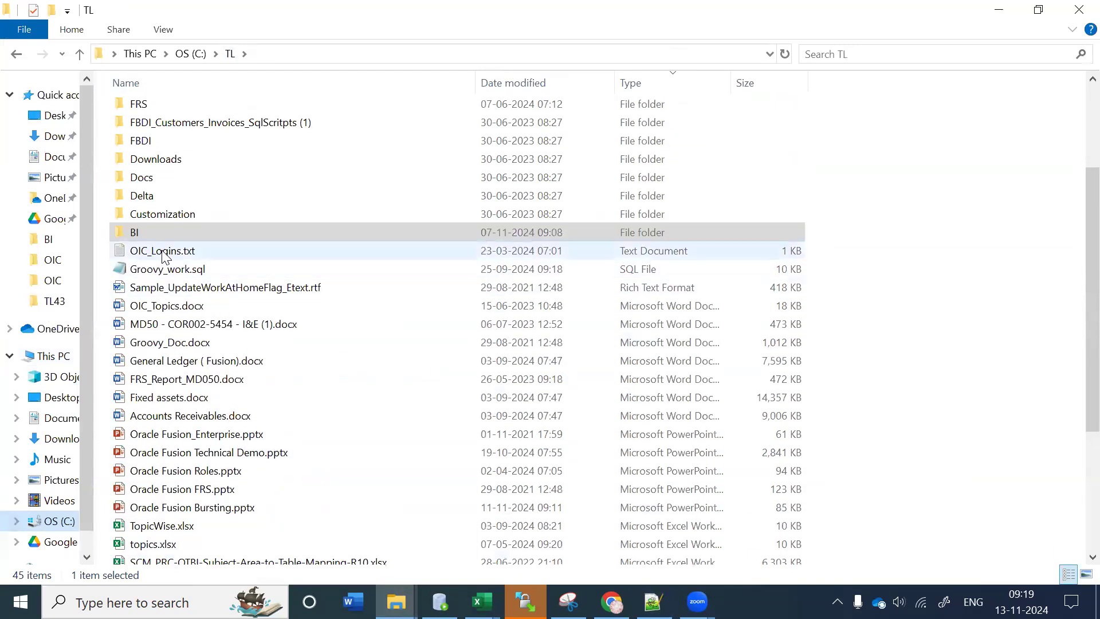
scroll(190, 404, down, 4)
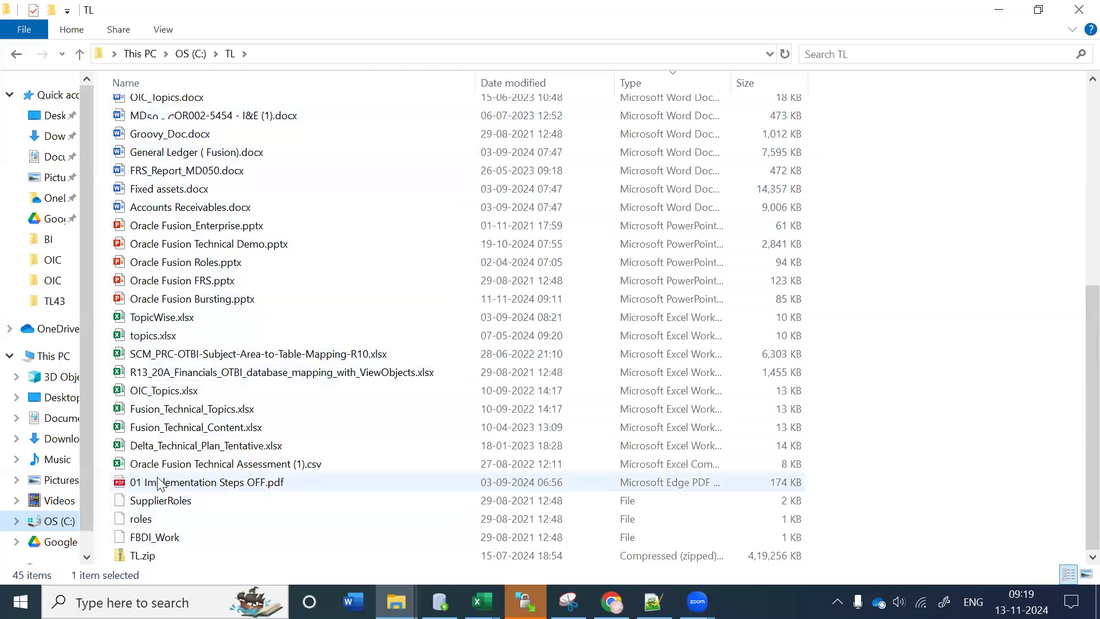
scroll(157, 480, up, 5)
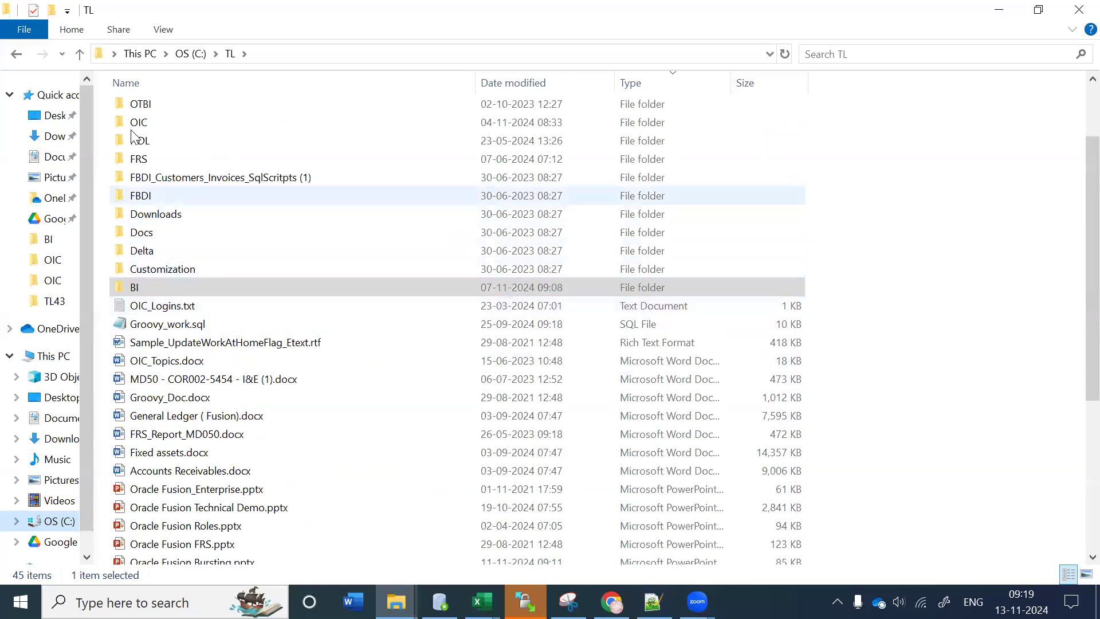
double_click(137, 104)
right_click(152, 329)
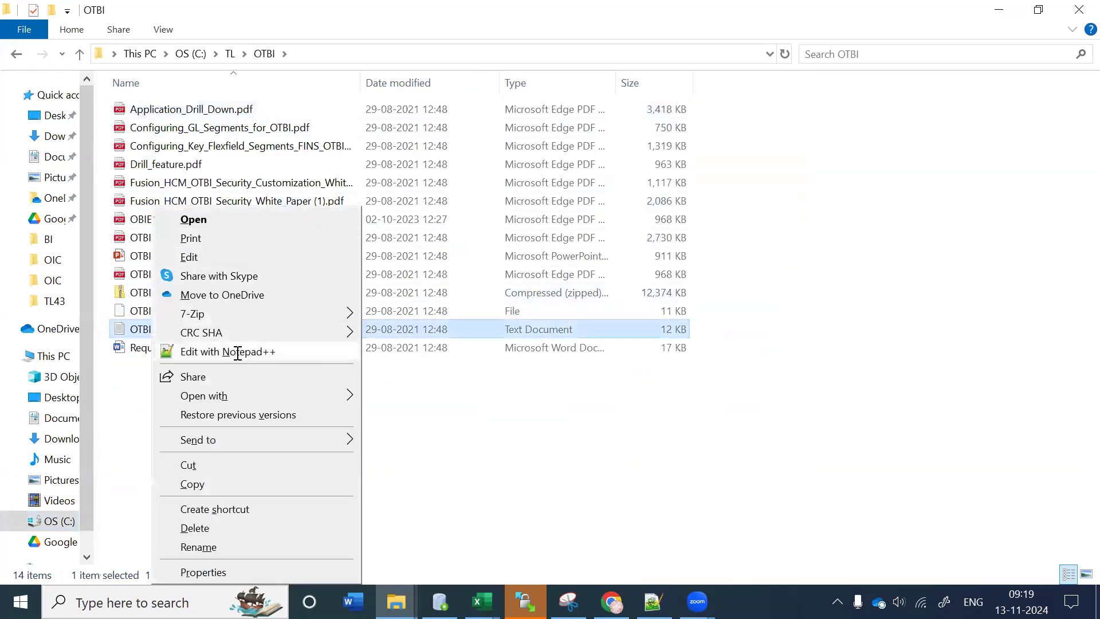
Step: In OTBI_Work.txt, select the CommonLookupPVO view object path on line 92
click(238, 351)
scroll(238, 351, down, 19)
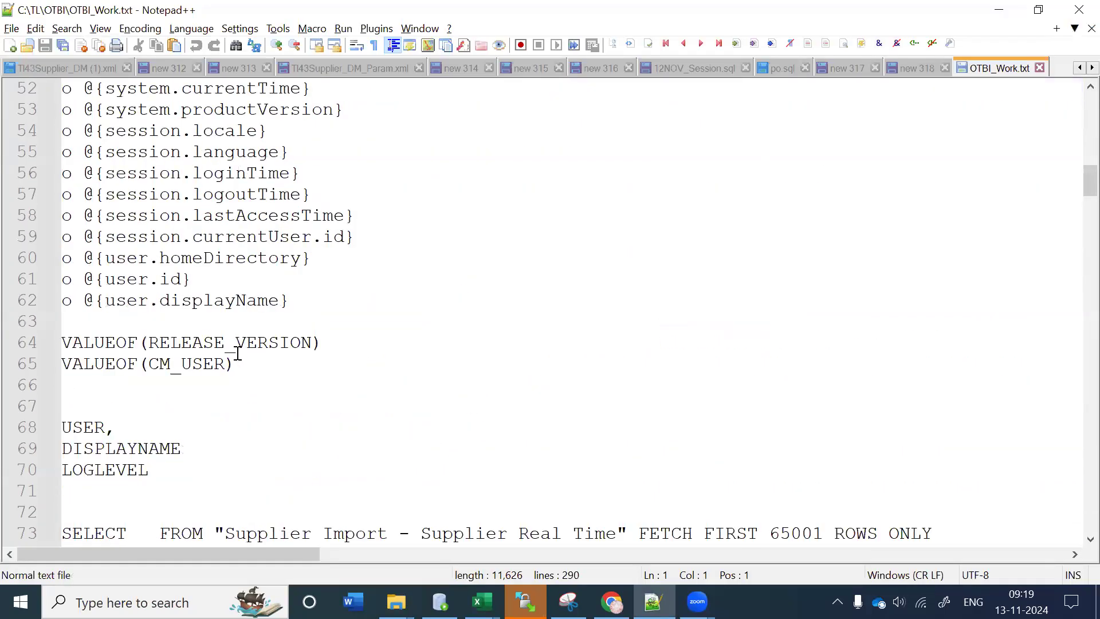
scroll(238, 351, up, 2)
scroll(237, 352, down, 2)
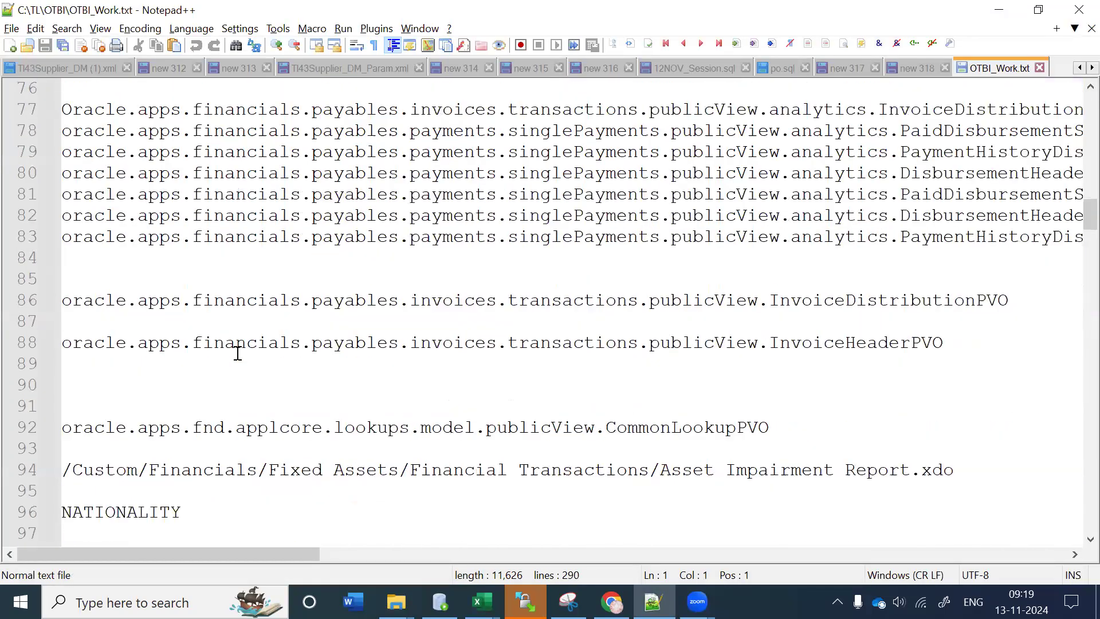
drag(774, 427, 10, 424)
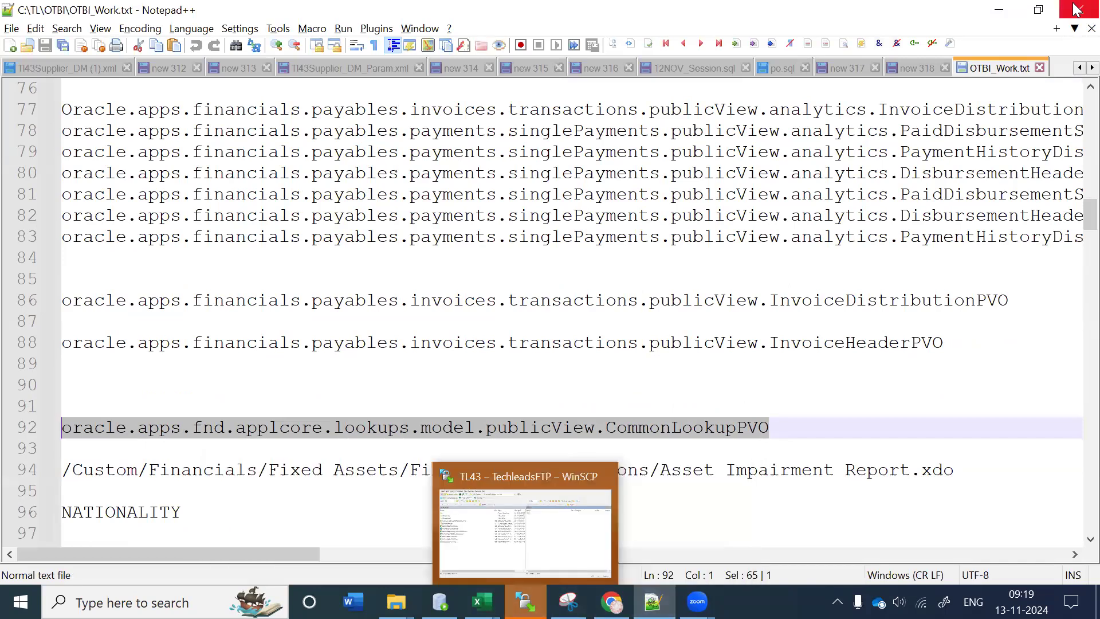
Step: Paste the CommonLookupPVO path as line 10 of the new 318 notes
click(915, 68)
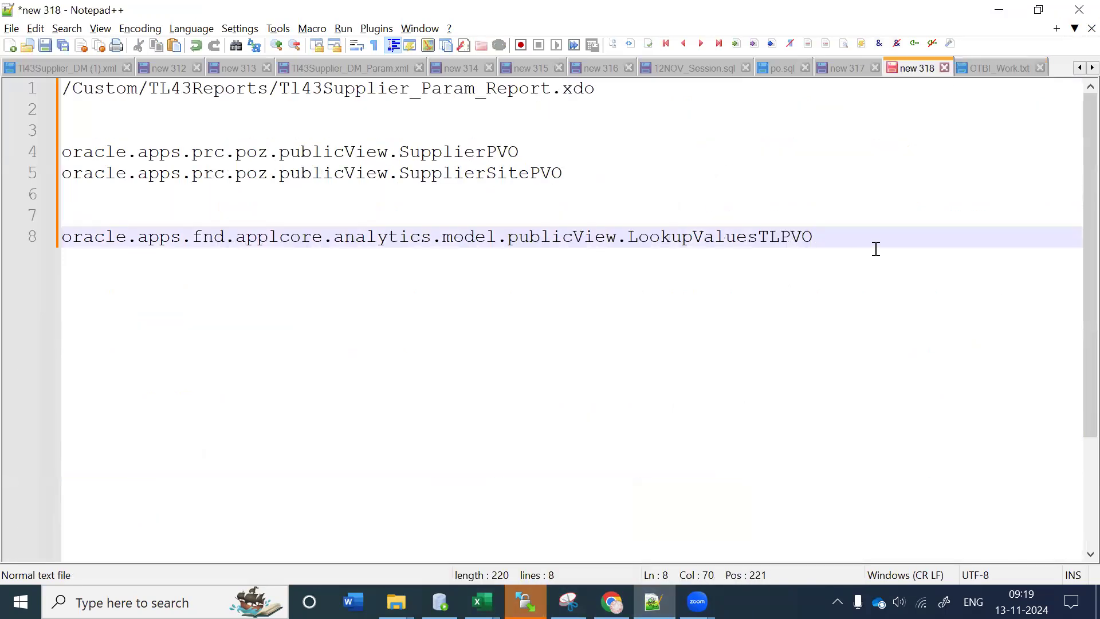
key(Return)
key(Return)
key(ctrl+v)
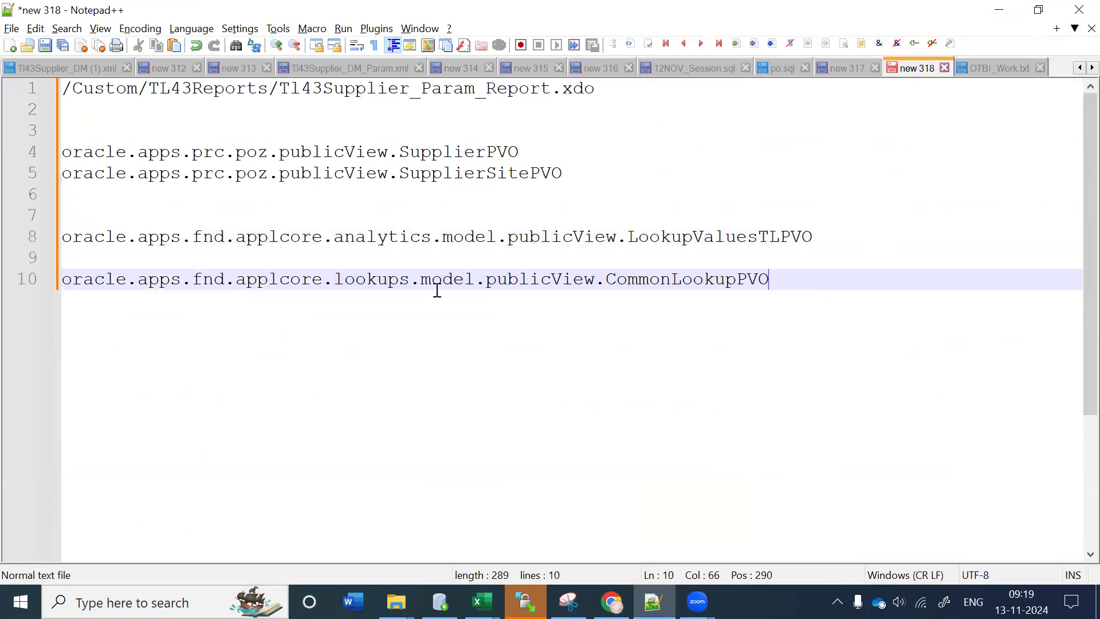
drag(749, 277, 20, 275)
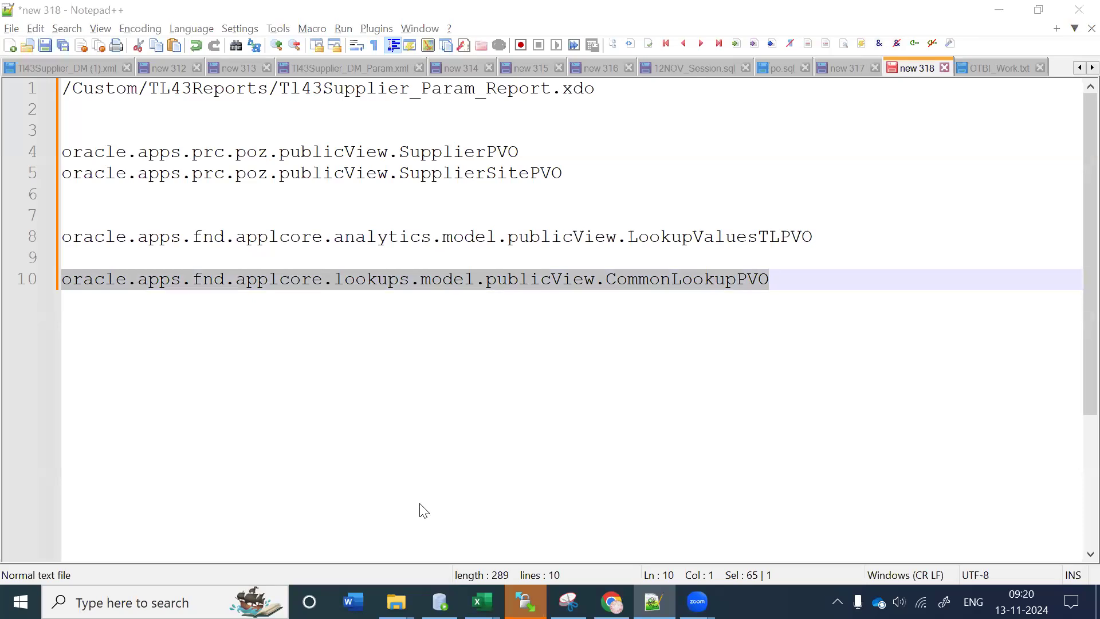
click(795, 274)
drag(775, 279, 9, 285)
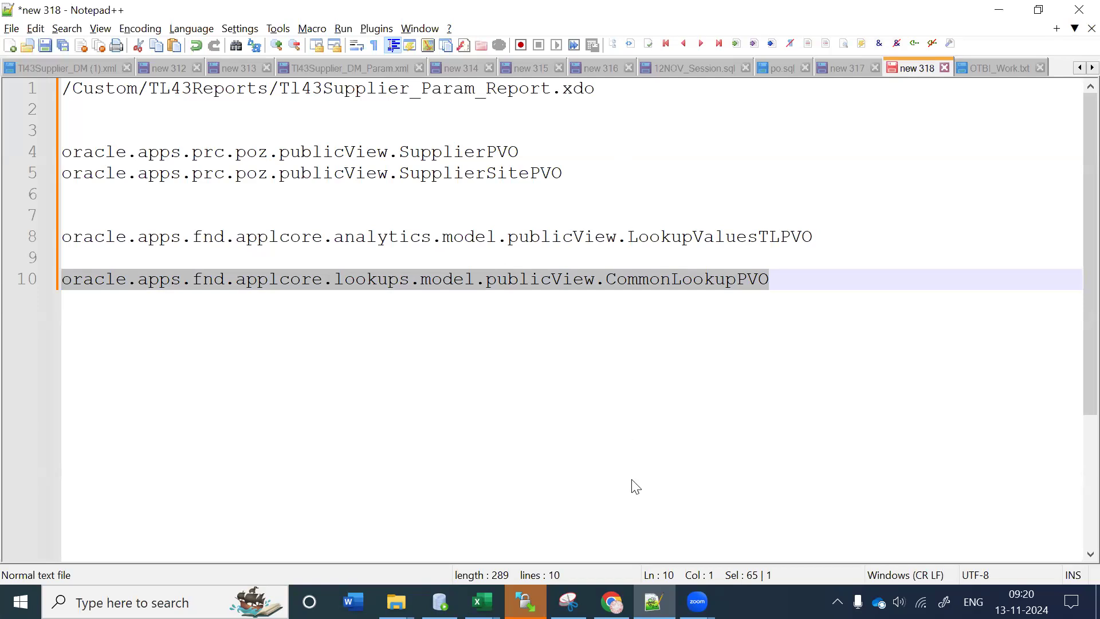
key(alt+Tab)
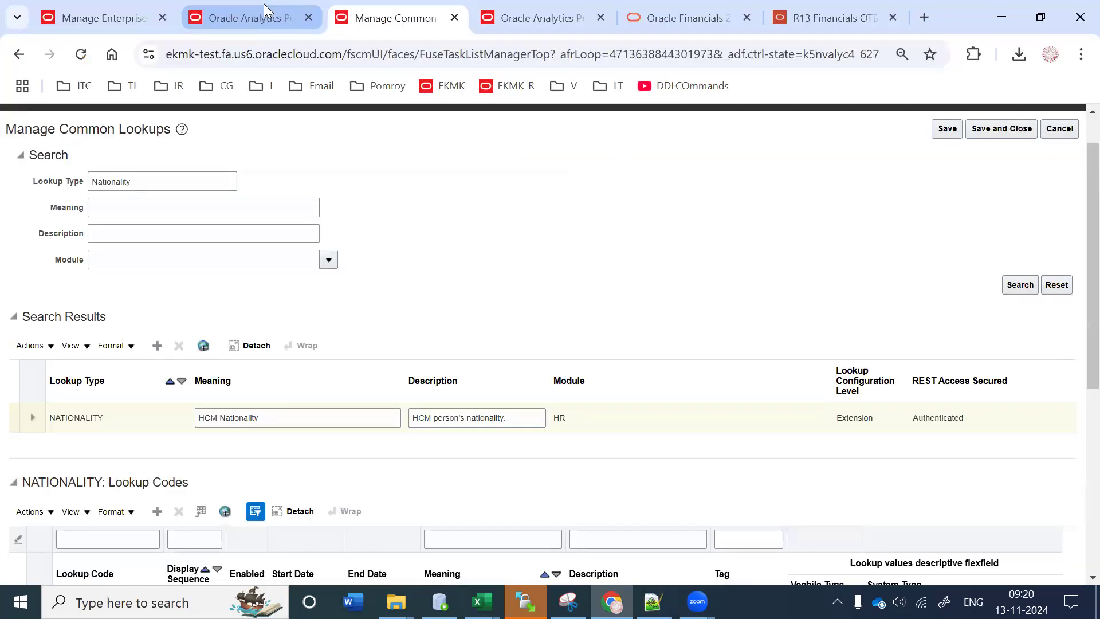
Step: Start a new list-of-values source with Advanced Collections as its application
click(99, 17)
click(167, 195)
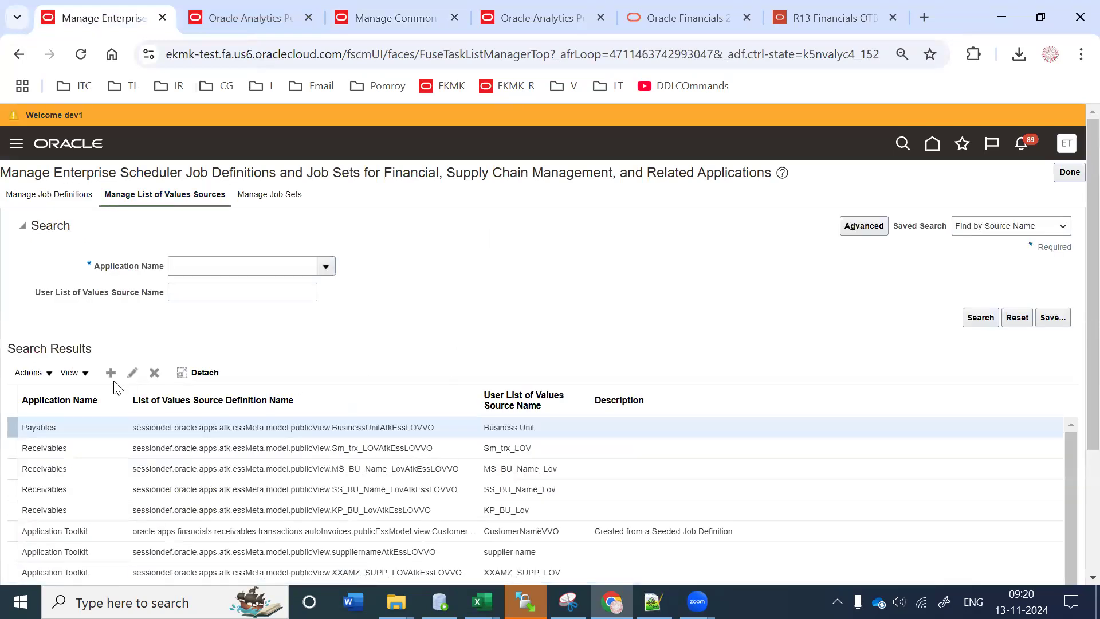
click(110, 372)
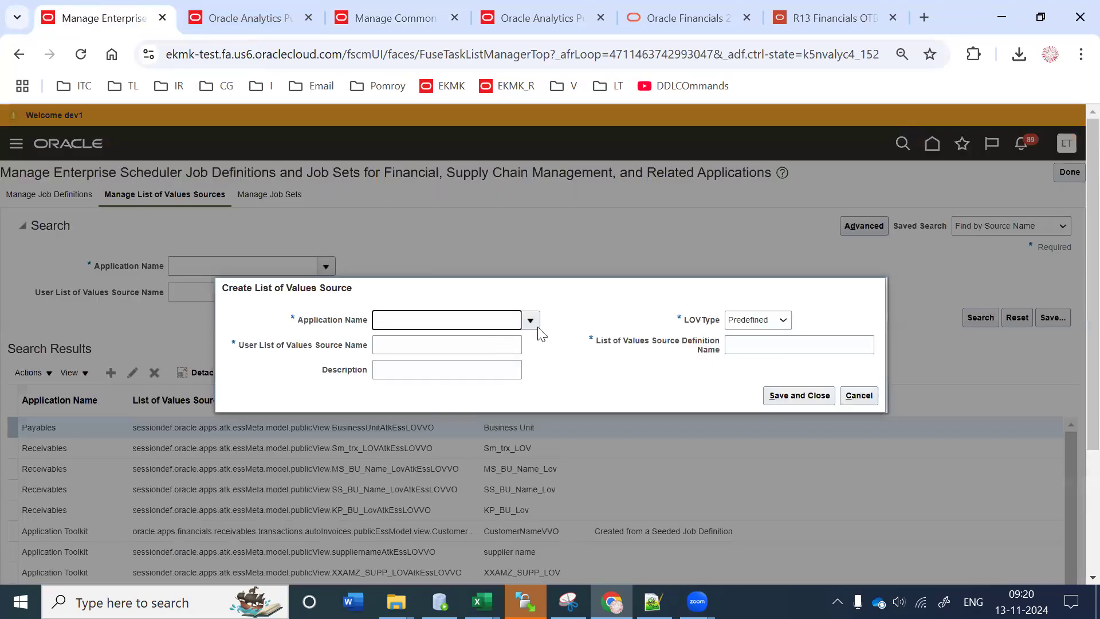
click(530, 320)
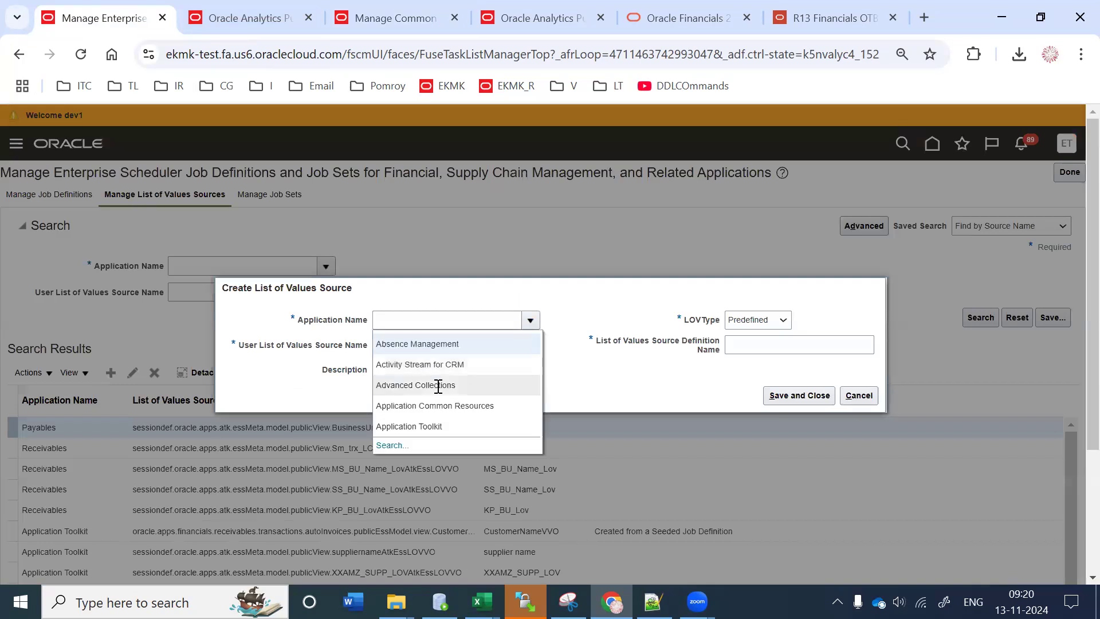
click(438, 385)
click(766, 345)
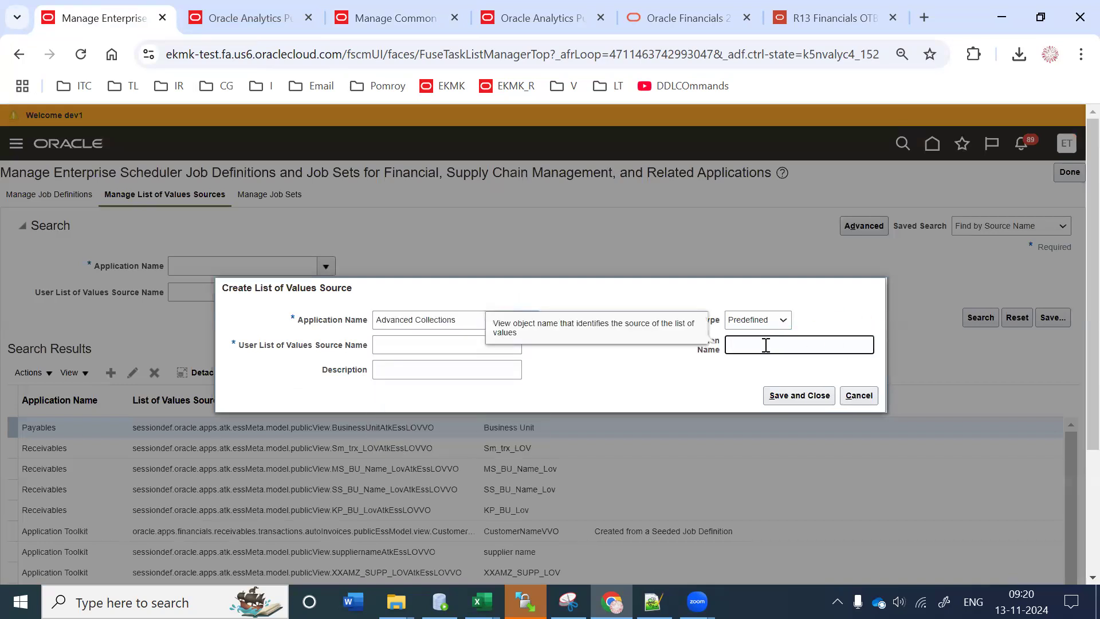
Step: Paste the CommonLookupPVO definition name, name the source TL43CommonLookupPVO, and save it
key(ctrl+v)
double_click(856, 347)
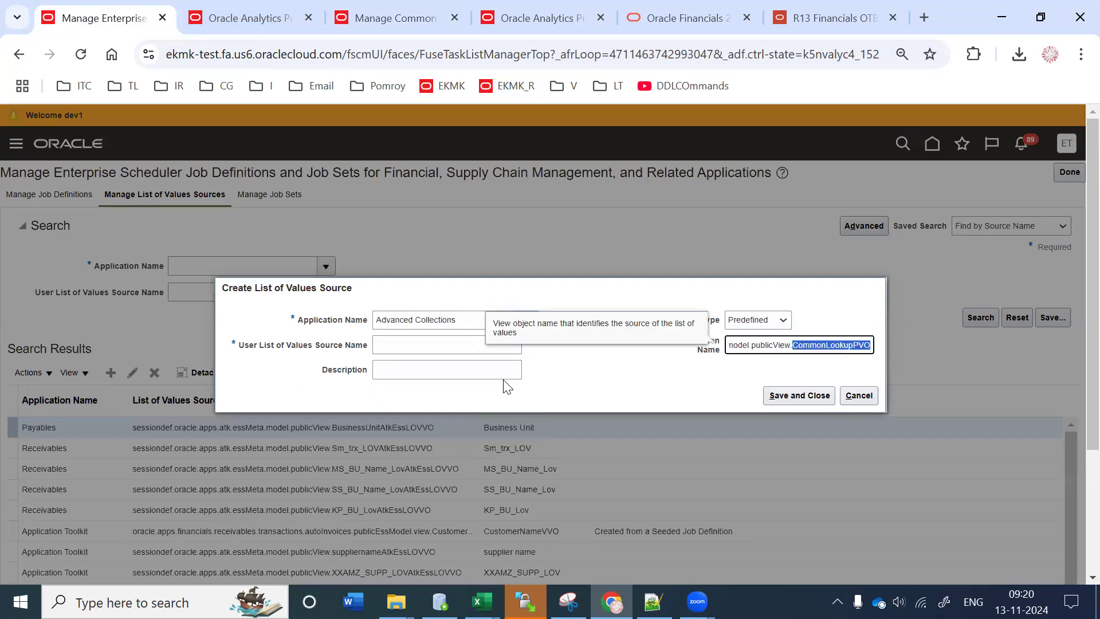
click(411, 346)
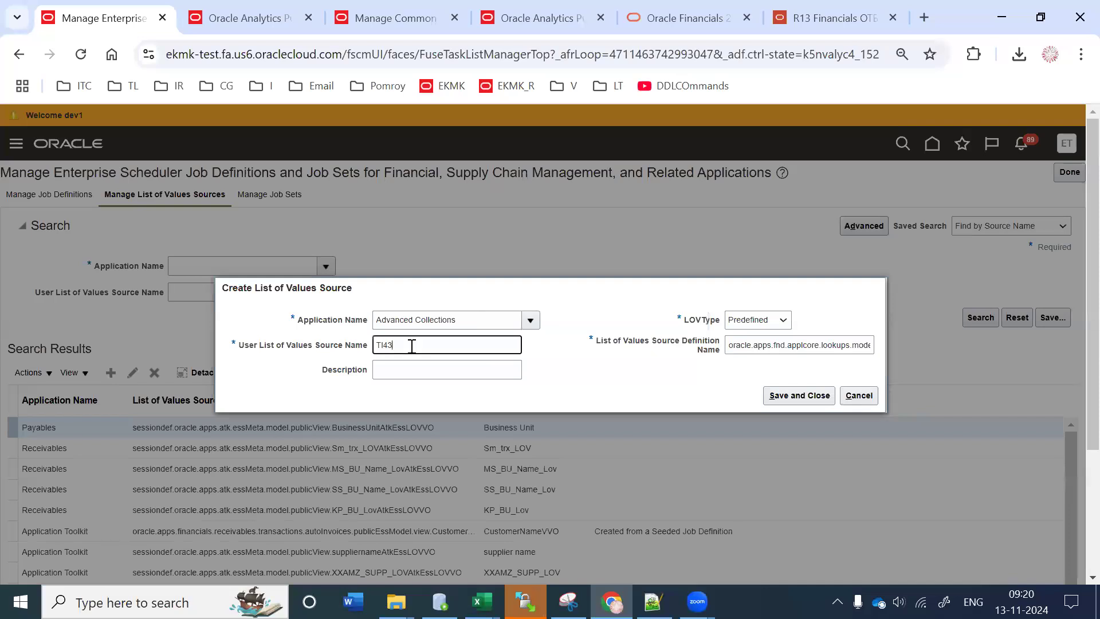
text(TI43)
key(ctrl+v)
key(BackSpace)
text(L)
click(823, 400)
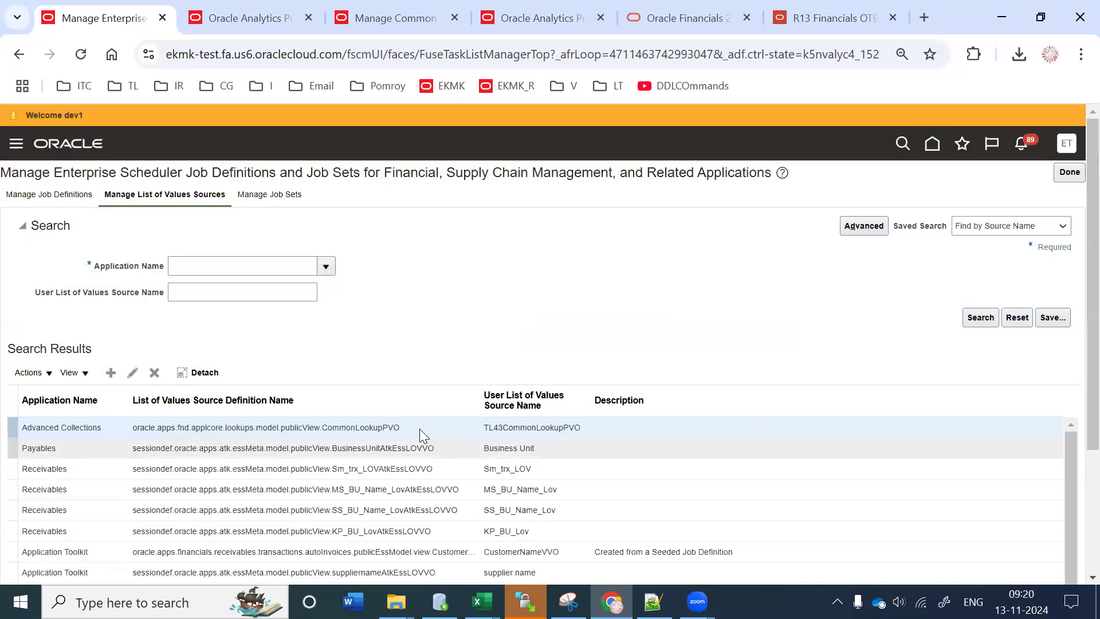
click(64, 195)
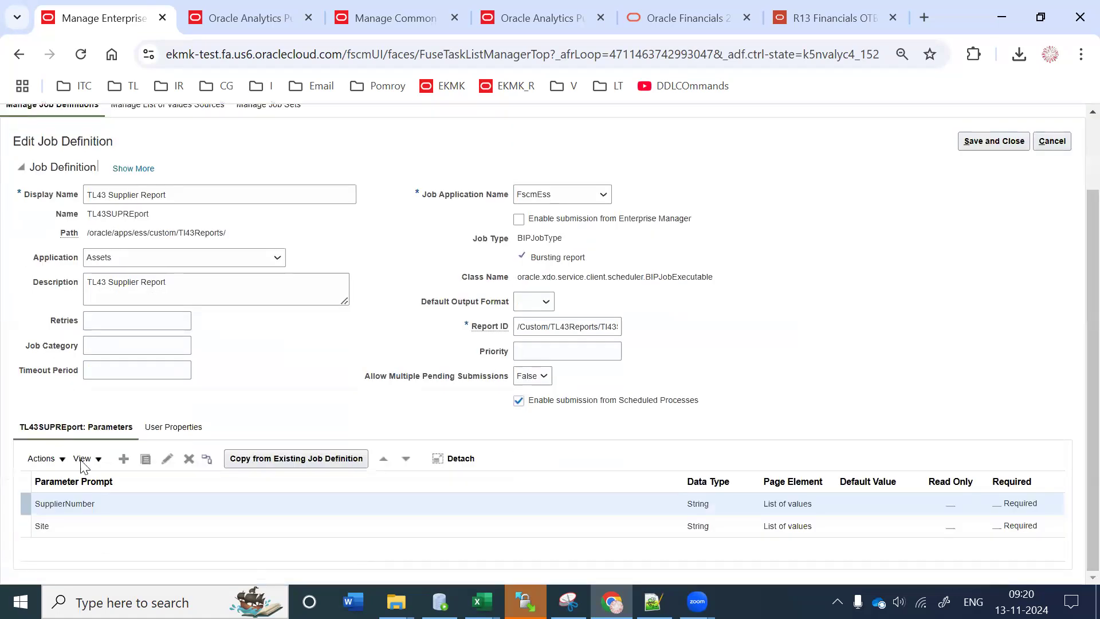
Step: Add a Nationaity parameter of data type String shown as a list of values
click(124, 458)
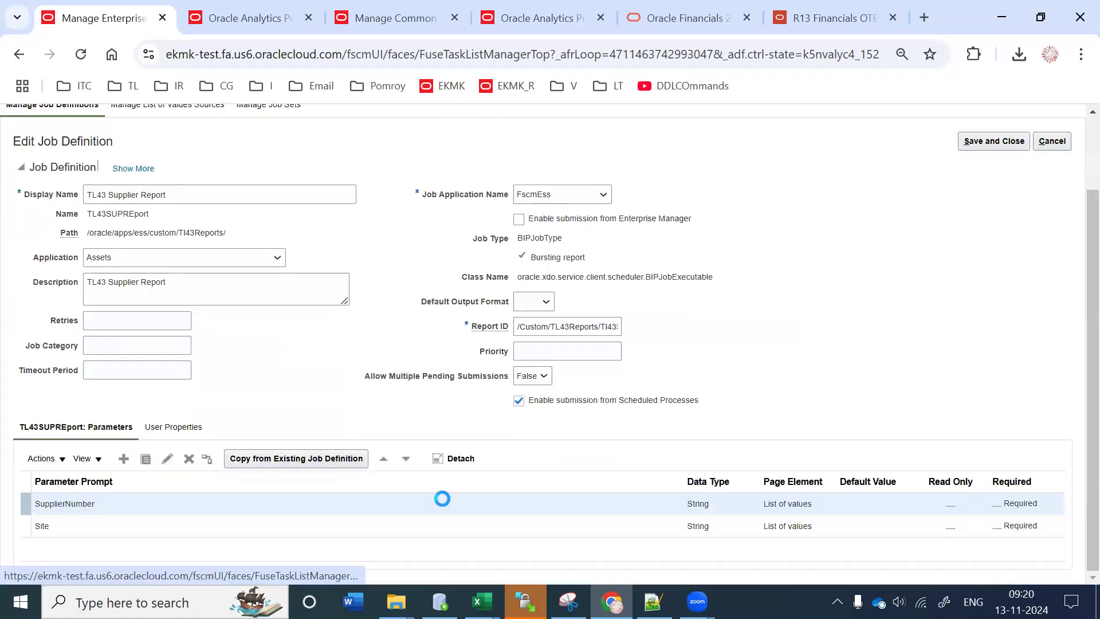
text(ma)
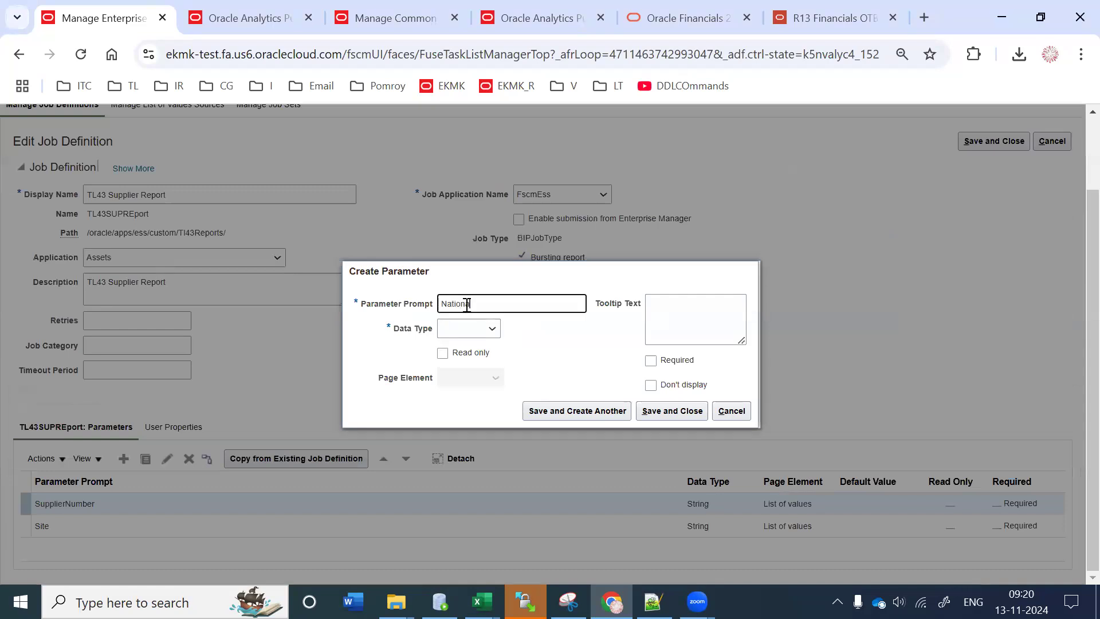
key(Tab)
click(476, 328)
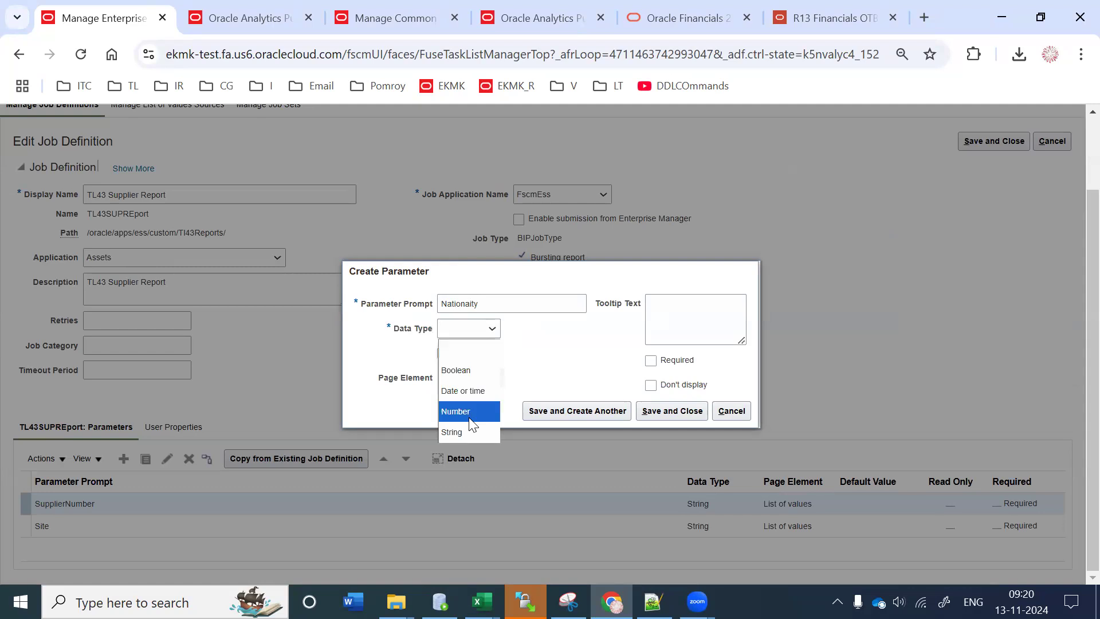
click(469, 432)
click(484, 370)
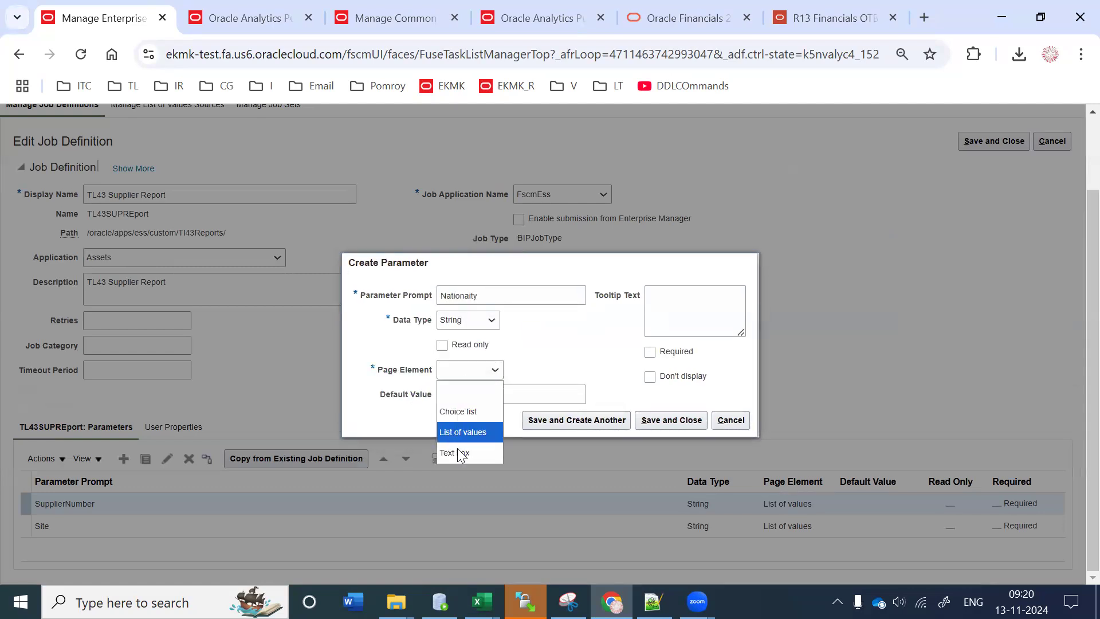
click(497, 432)
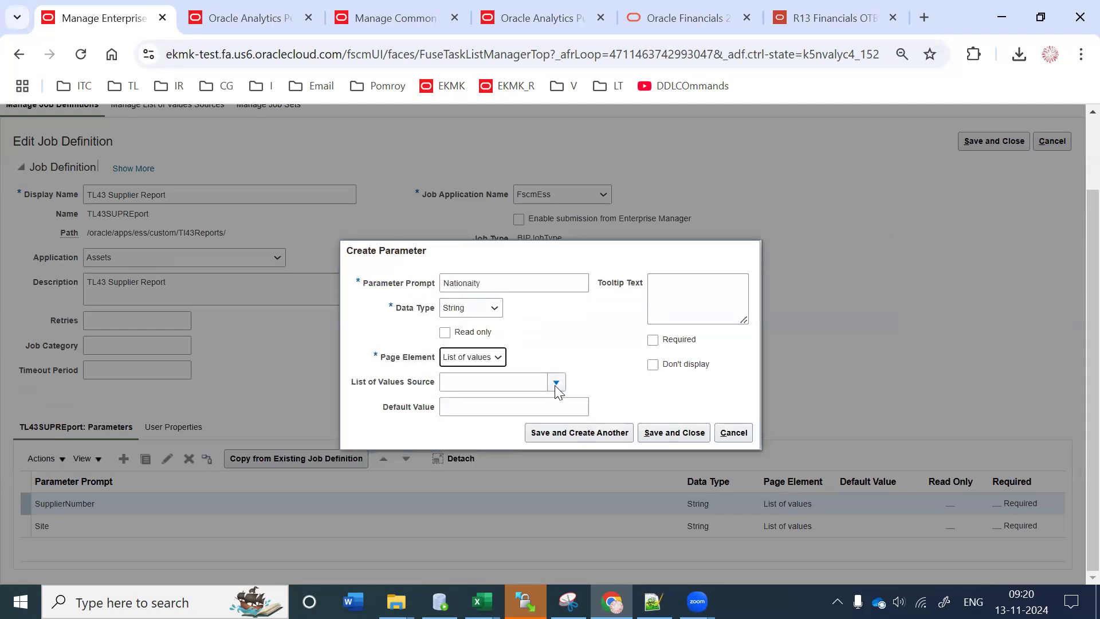
Step: Search Advanced Collections sources for TL43 and pick TL43CommonLookupPVO as the list source
click(556, 382)
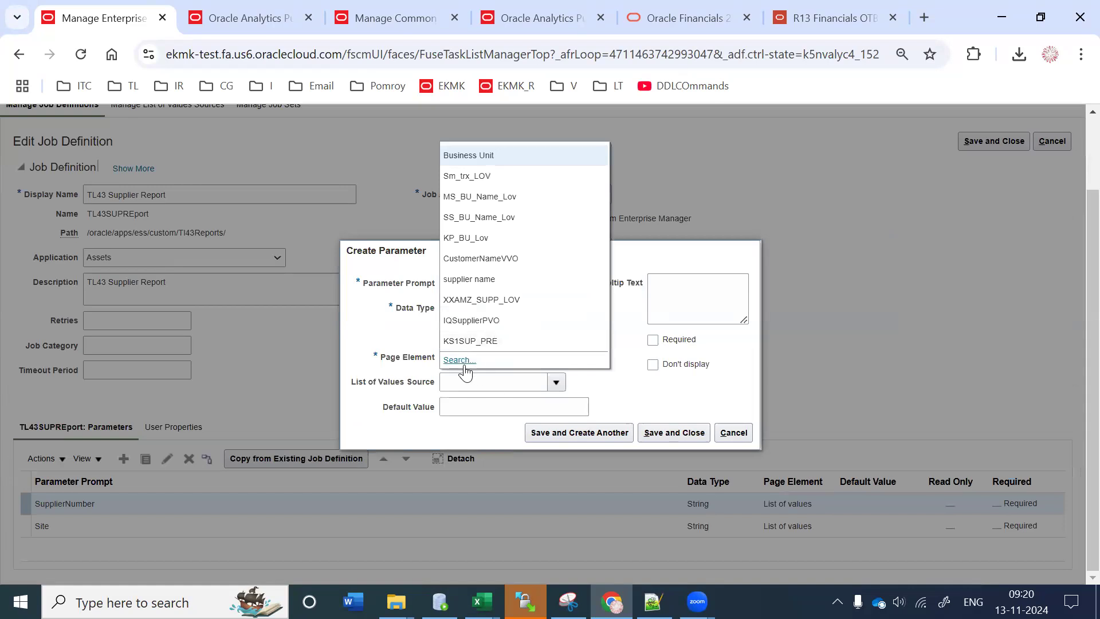
click(546, 373)
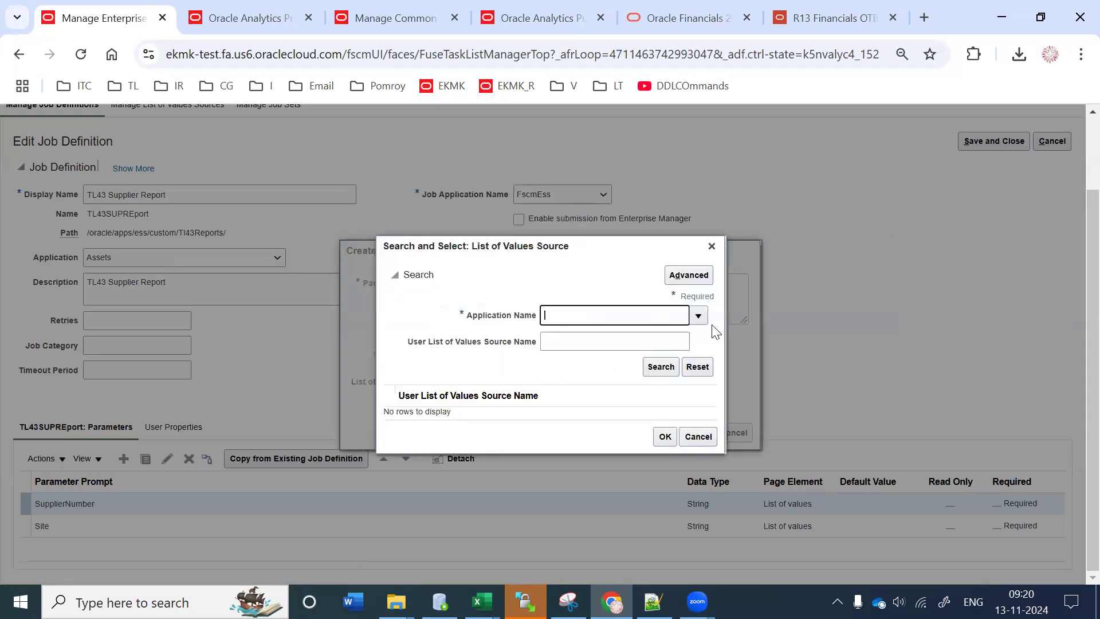
click(702, 318)
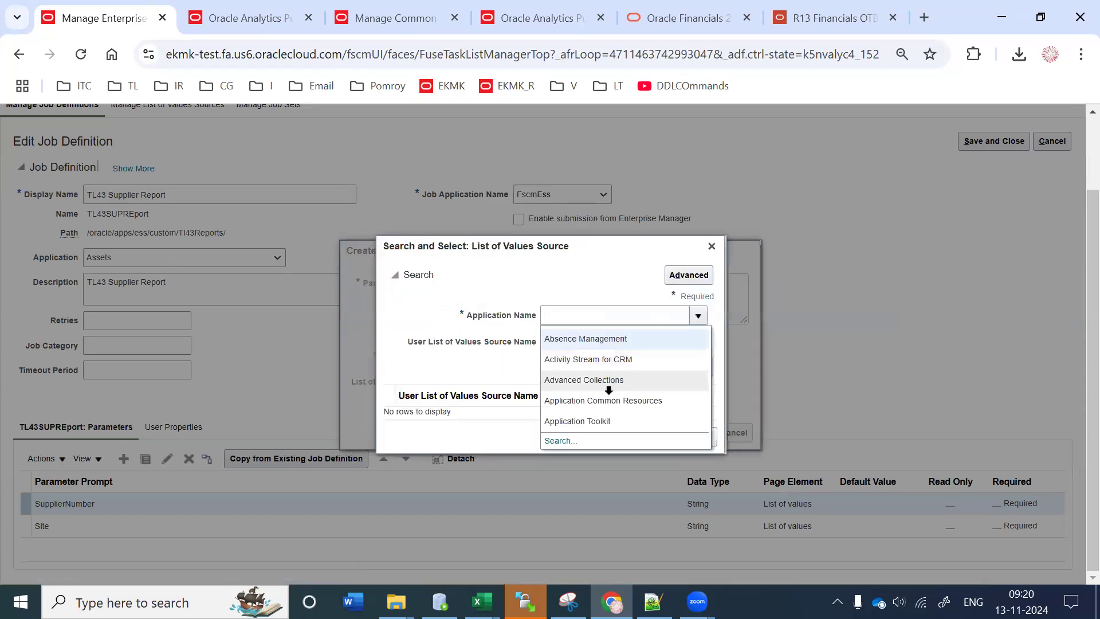
click(608, 382)
click(557, 338)
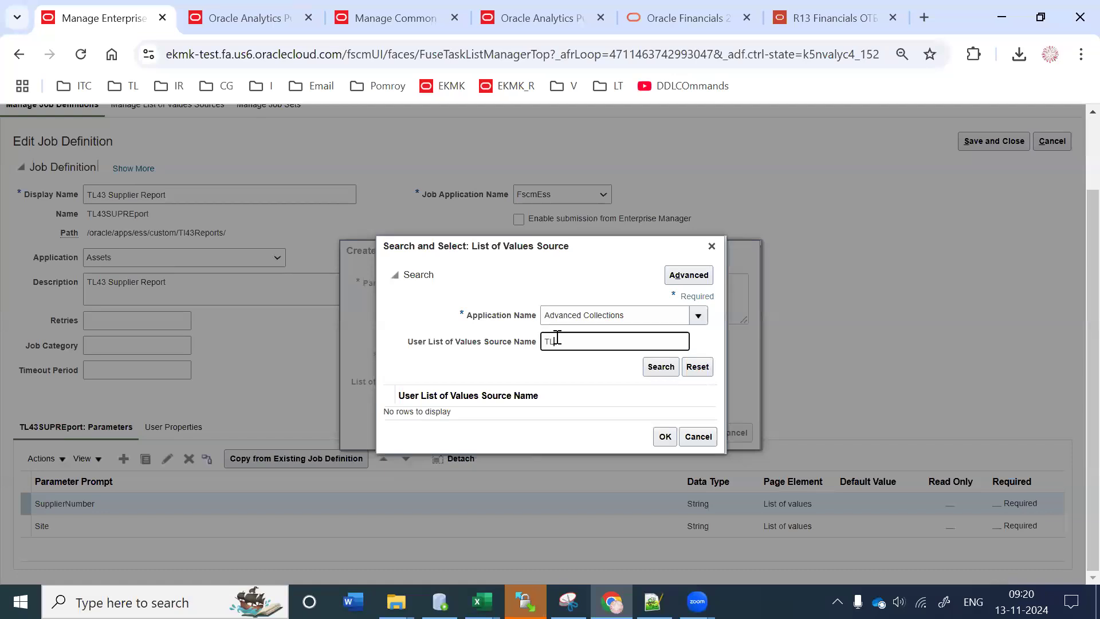
text(TL43)
key(Return)
click(484, 412)
click(664, 463)
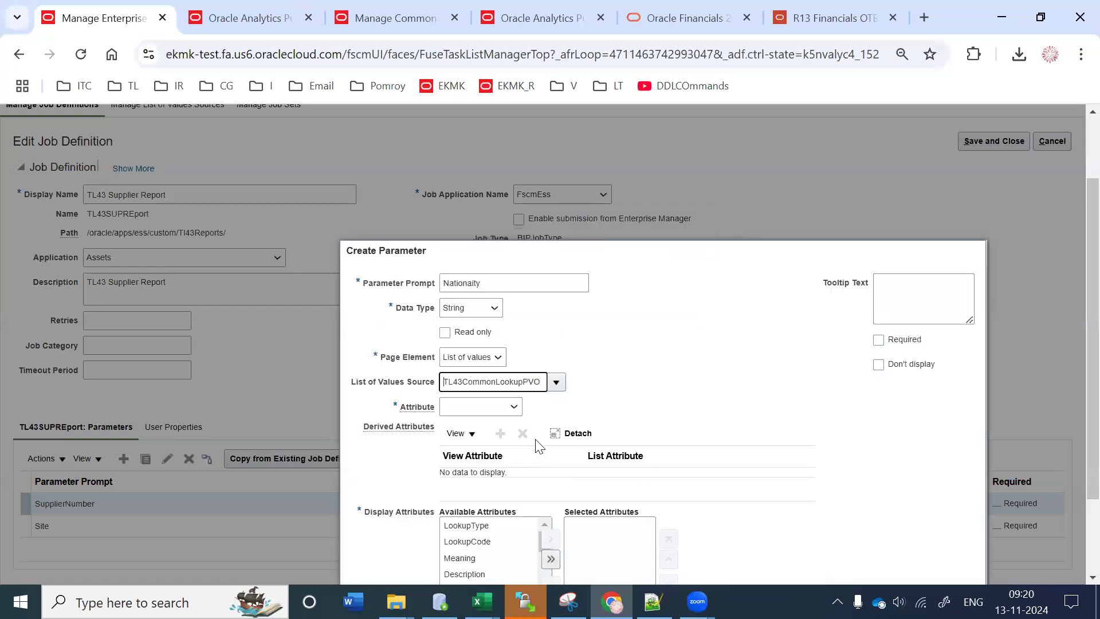
Step: Return LookupCode, display Meaning, and save the Nationaity parameter
click(378, 290)
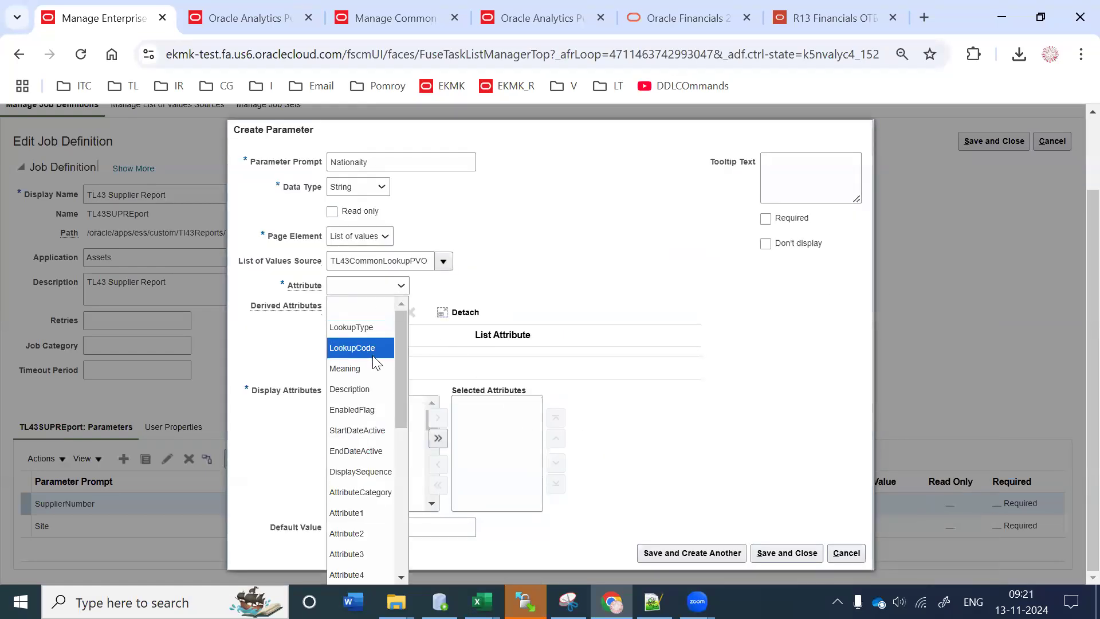
click(374, 354)
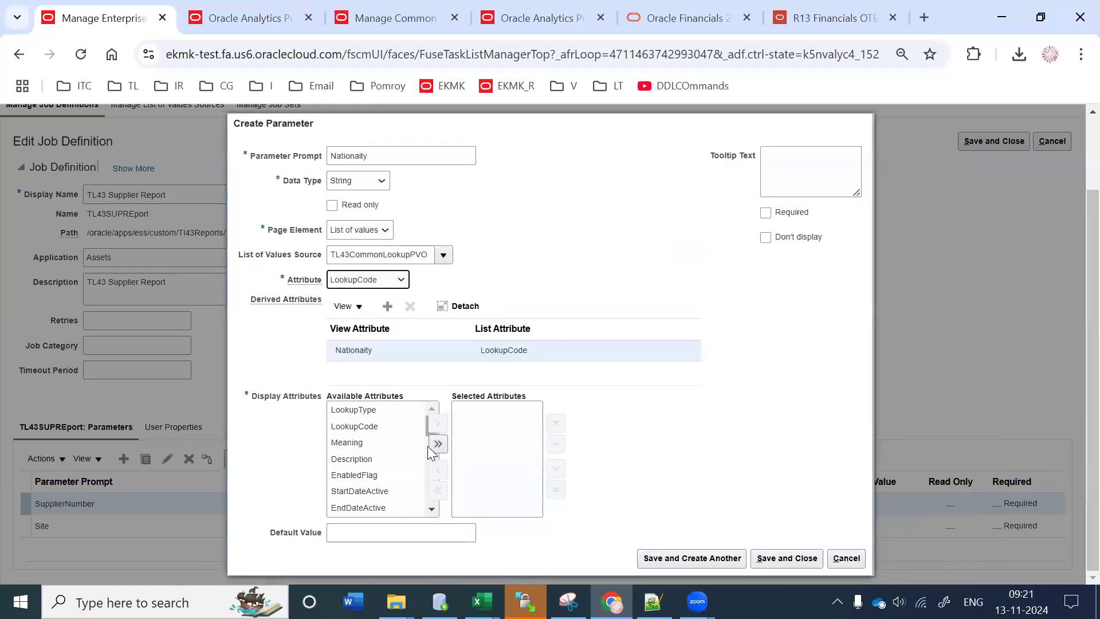
click(422, 440)
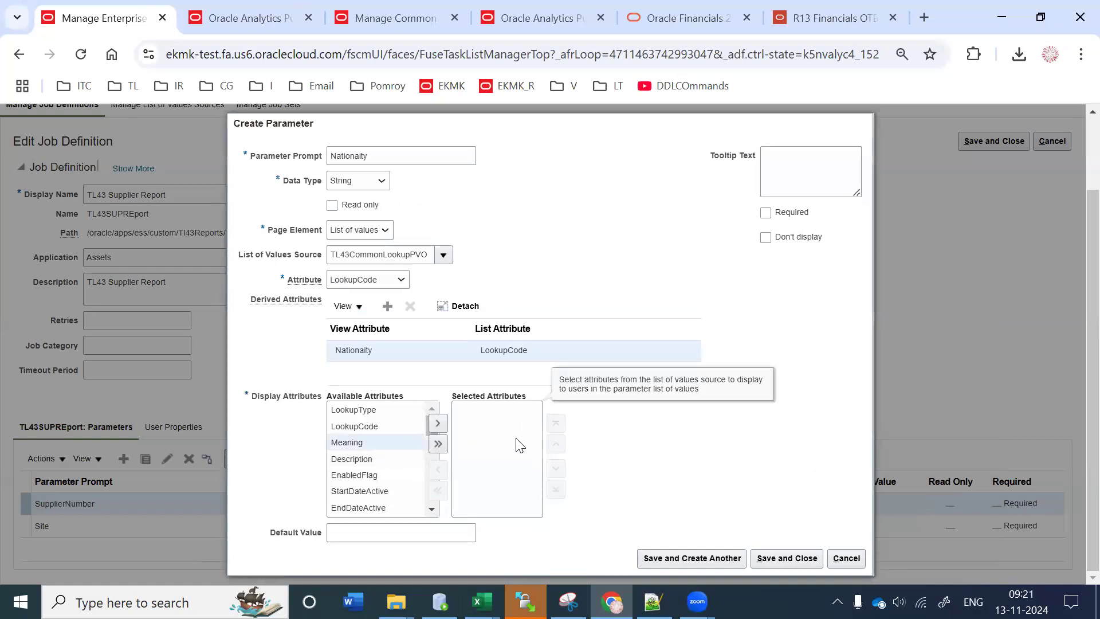
click(441, 423)
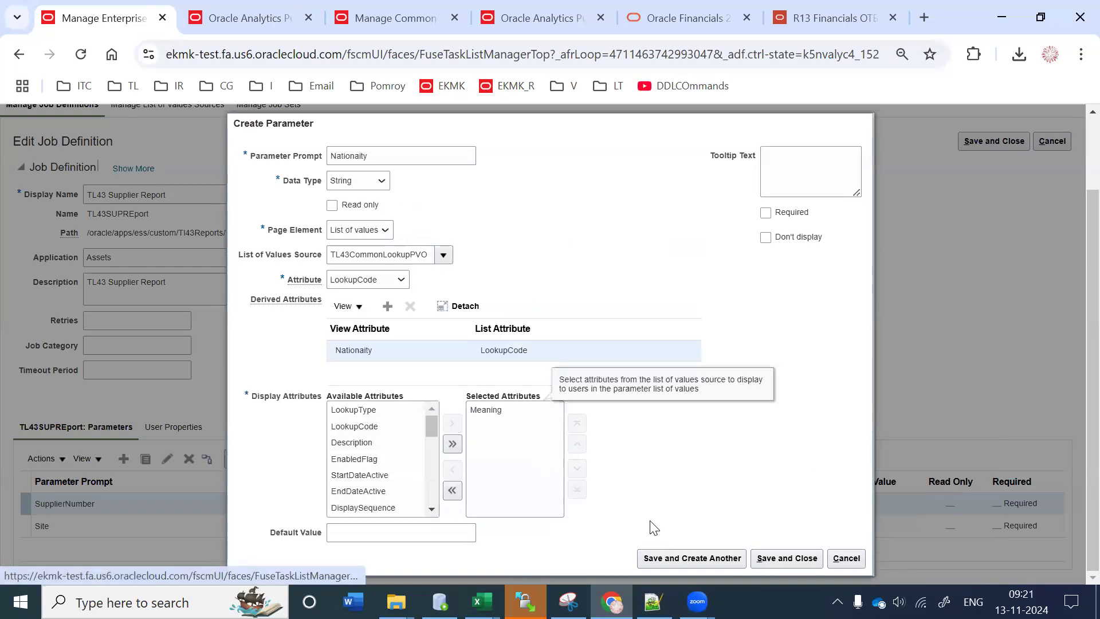
click(768, 560)
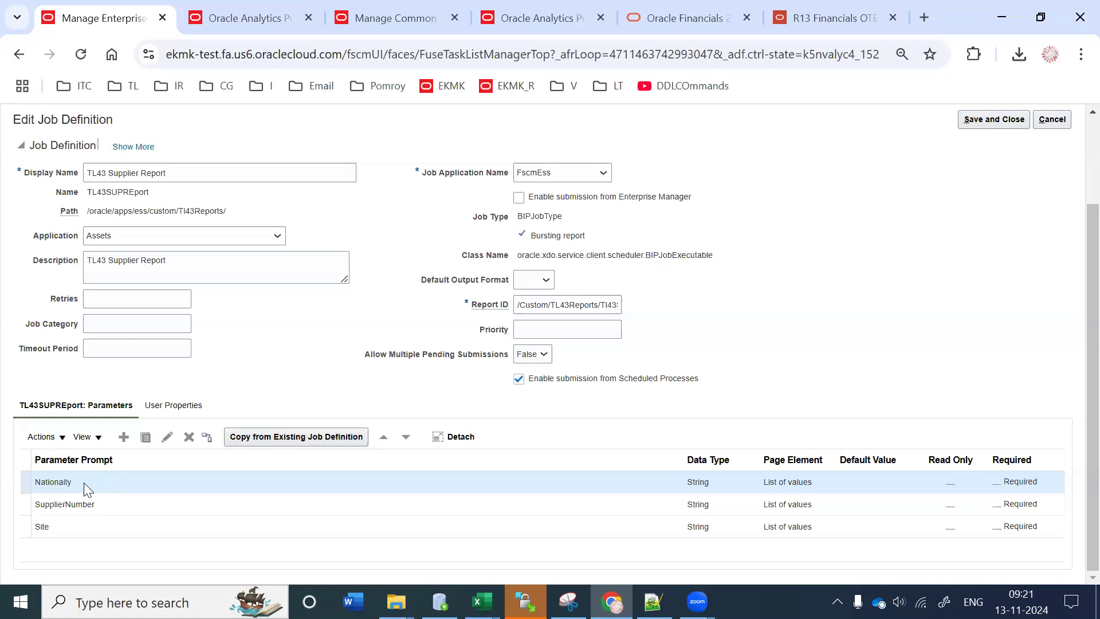
Step: Open Manage Dependencies for the Nationaity parameter row
click(207, 437)
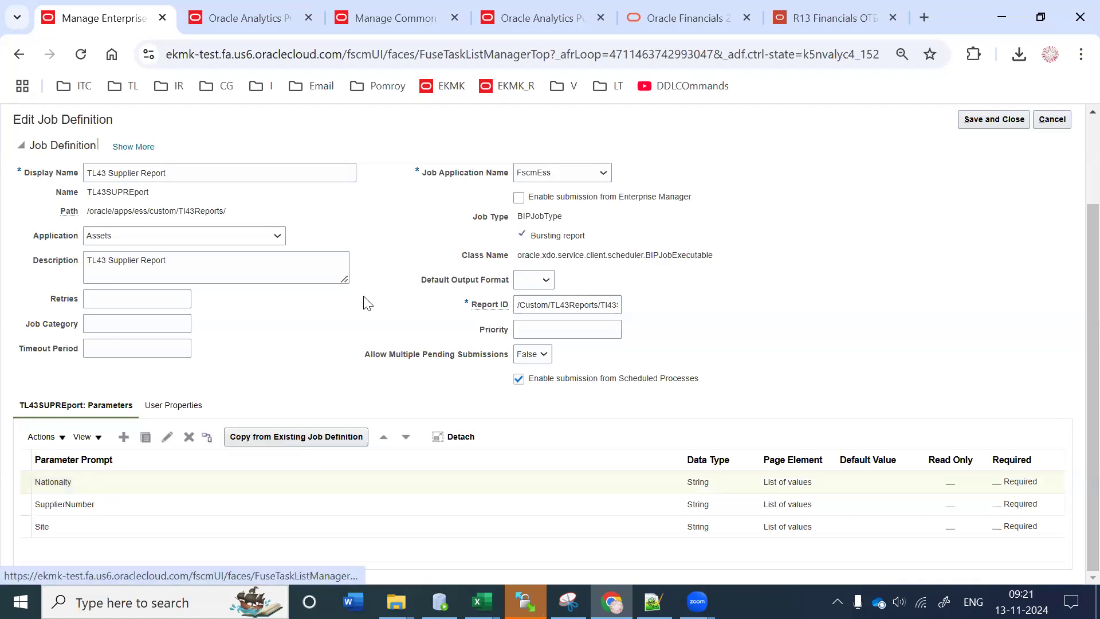
Step: Apply the ByLookupType view criterion with BindLookupType default value "NATIONALITY"
click(406, 286)
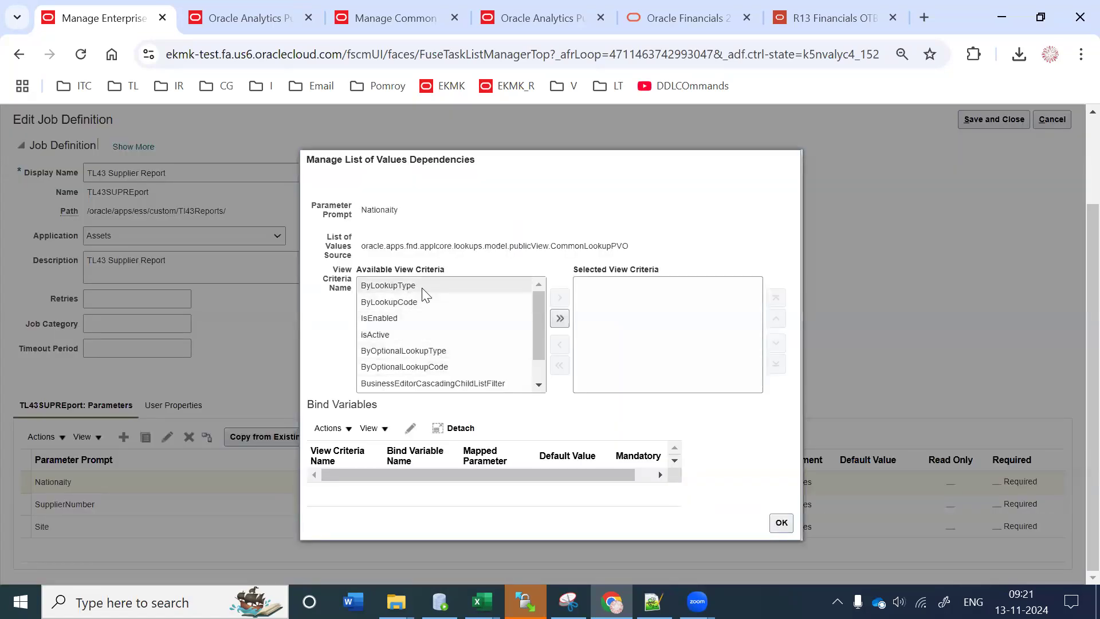
click(560, 299)
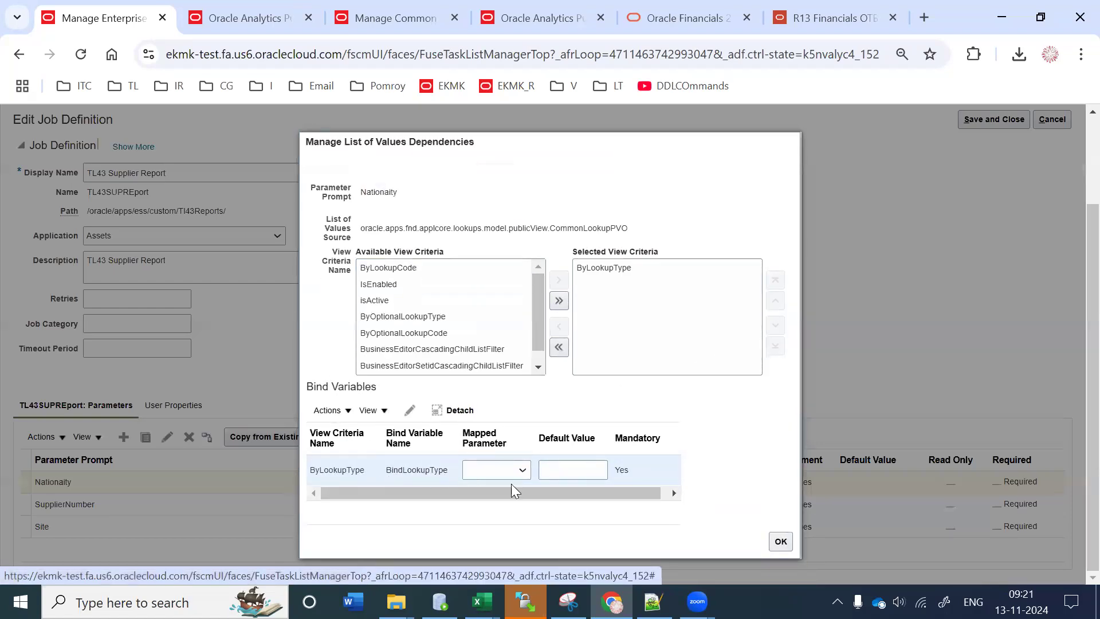
click(548, 471)
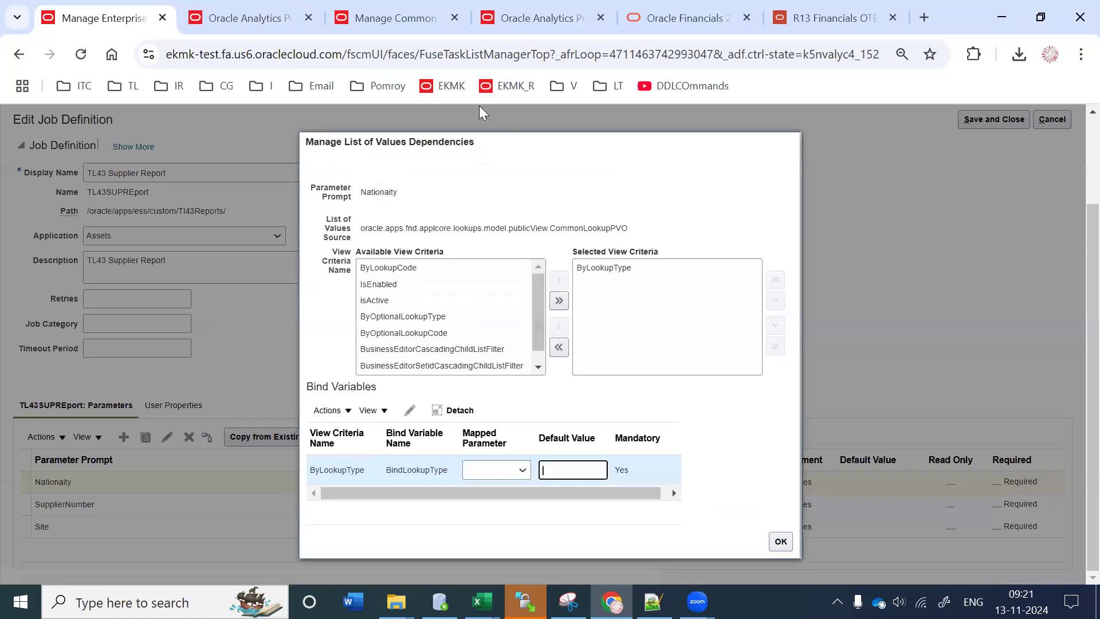
click(373, 14)
double_click(81, 417)
key(ctrl+c)
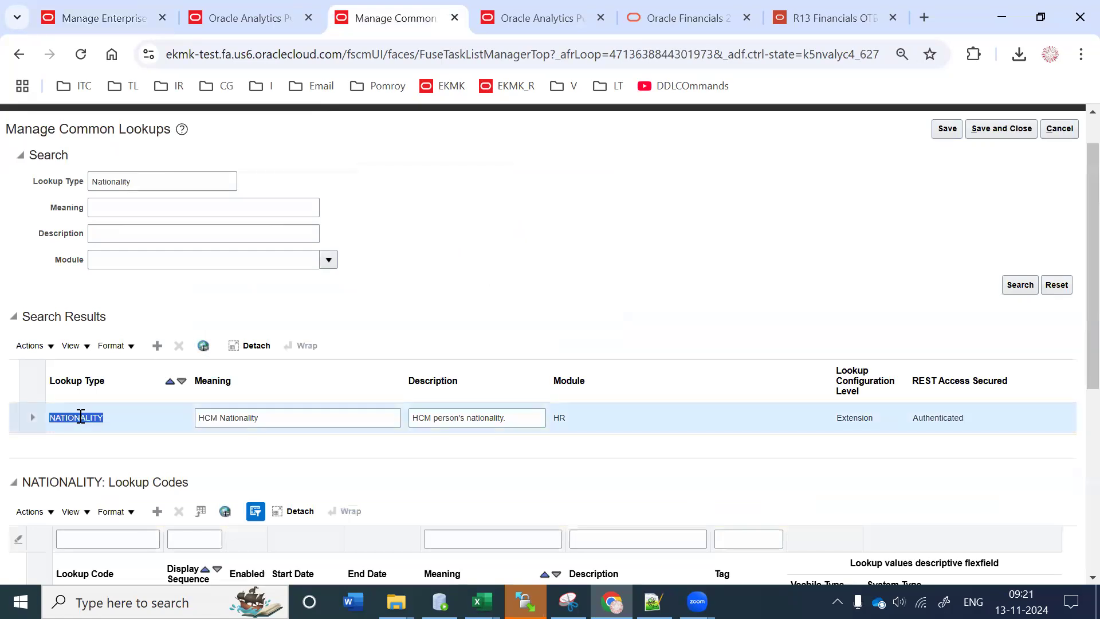
click(103, 18)
text(')
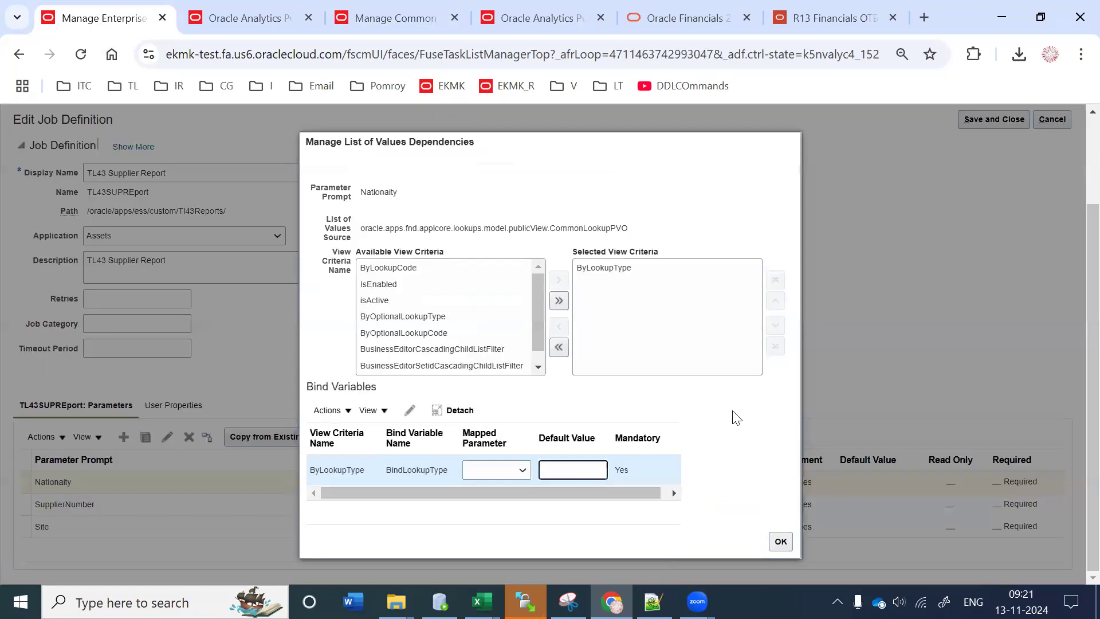
key(ctrl+v)
text(")
Step: Select the full list source definition name in the dependency dialog for copying
drag(567, 228, 597, 228)
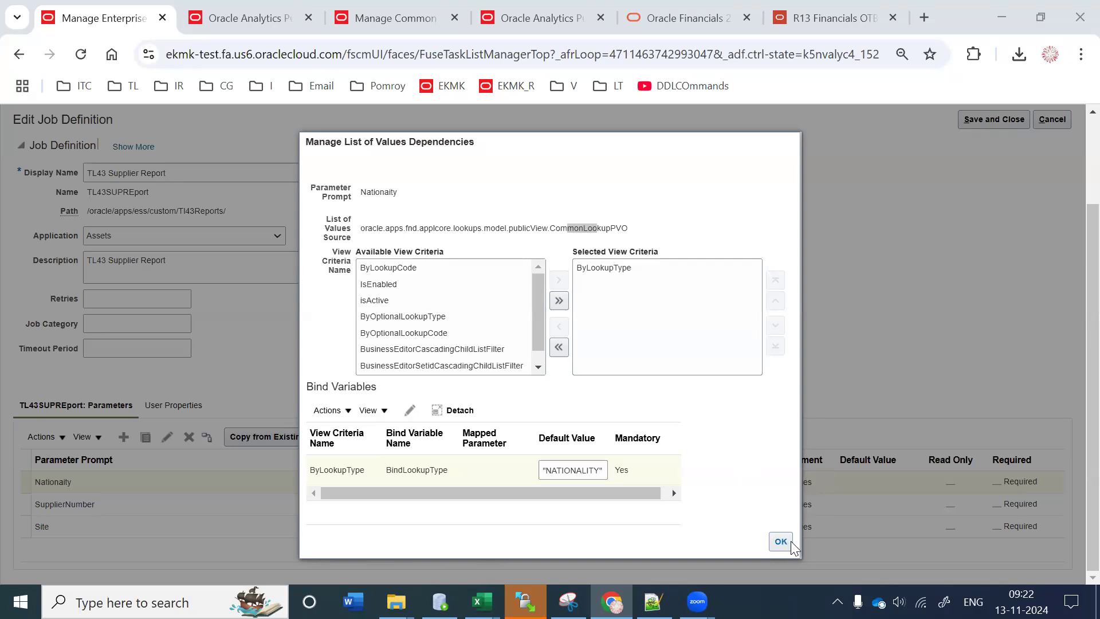
click(631, 216)
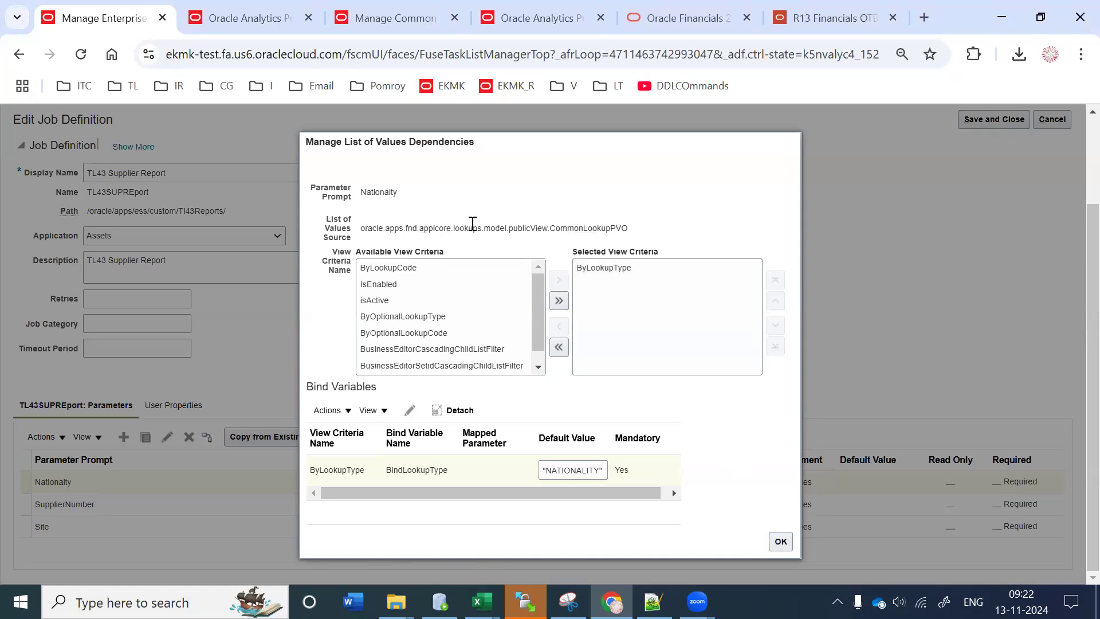
drag(390, 228, 523, 228)
drag(589, 225, 651, 225)
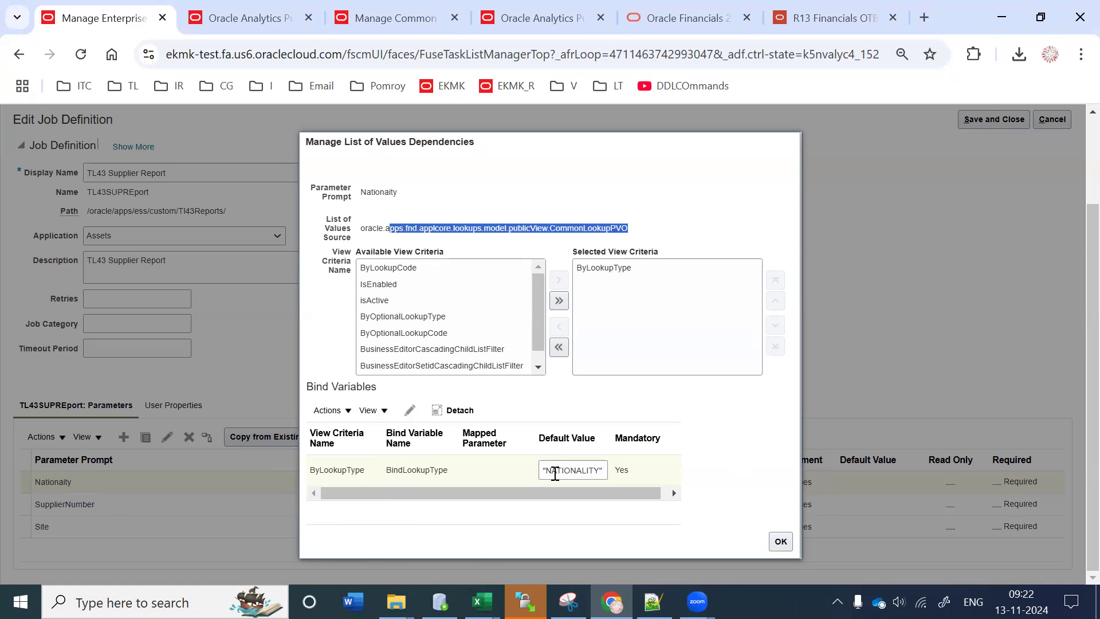
key(alt+Tab)
Step: Append '--> NATIONALITY' after the CommonLookupPVO path on line 10 of the notes
click(770, 280)
drag(770, 281, 38, 288)
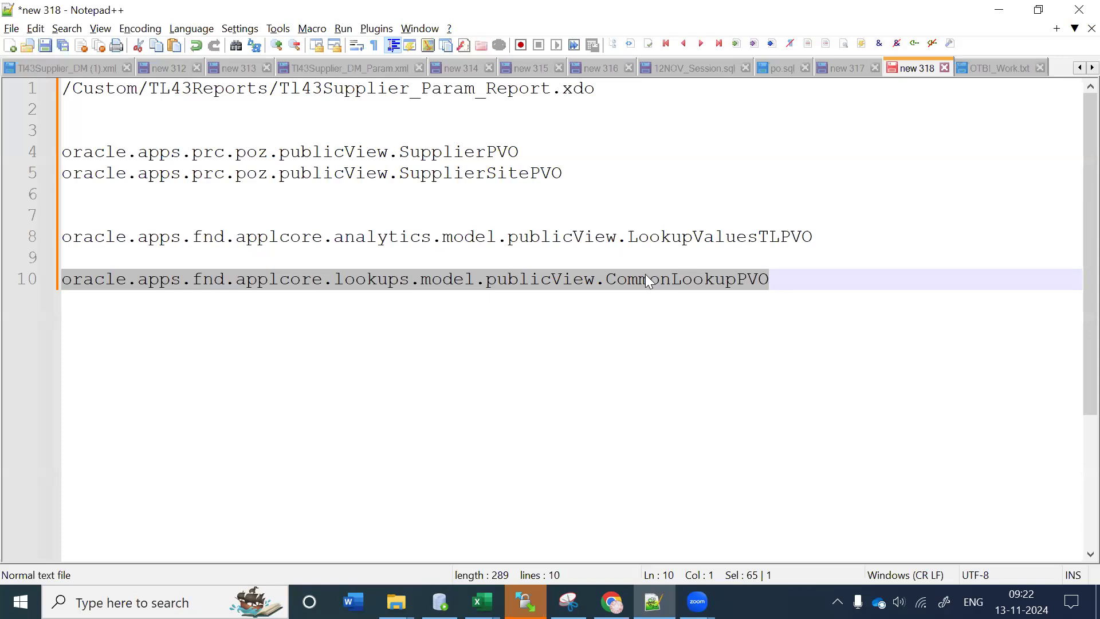
click(783, 282)
text(-->)
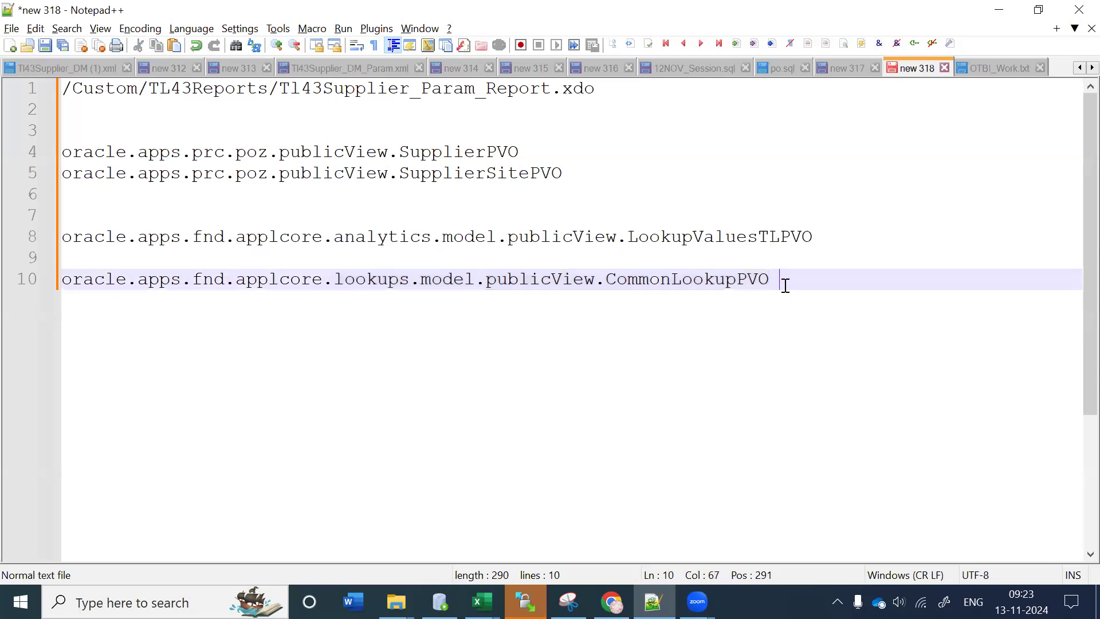
text( NATIONALITY)
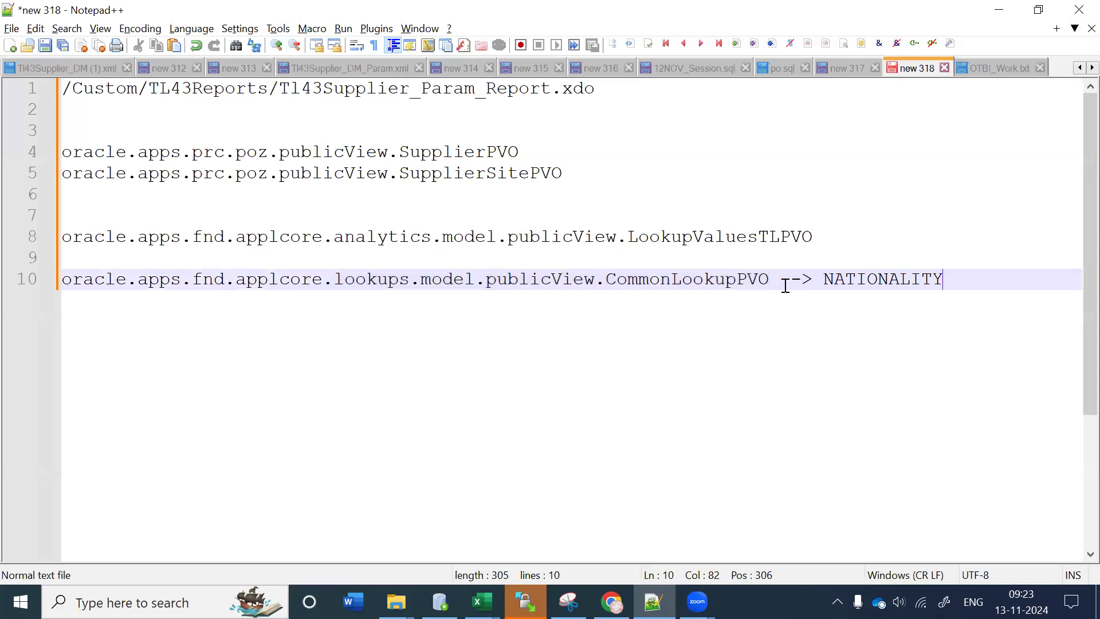
double_click(836, 278)
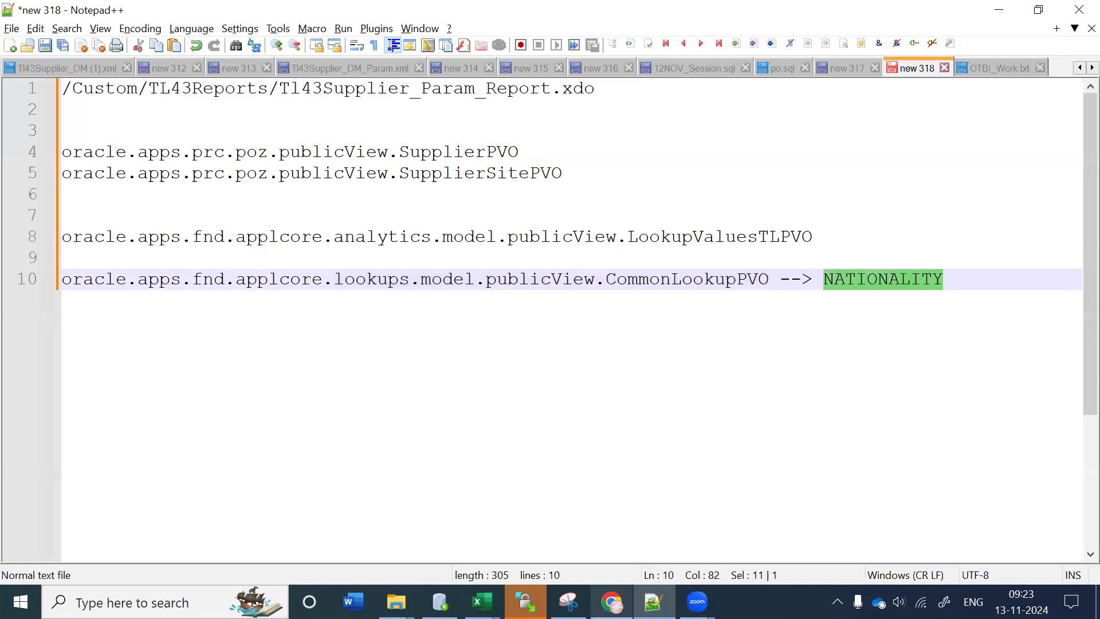
key(alt+Tab)
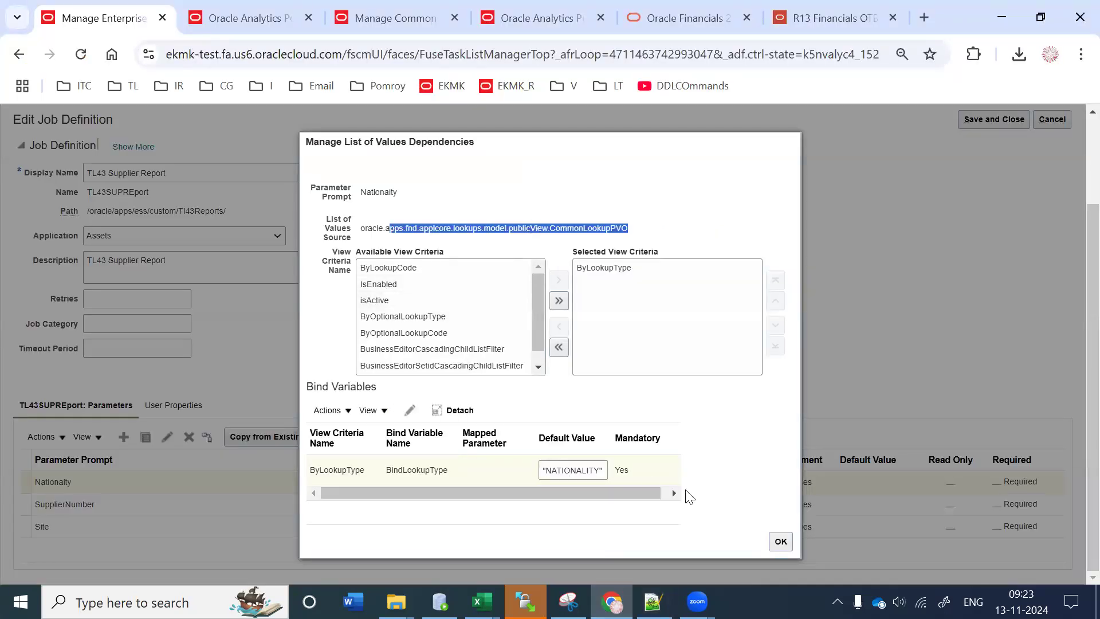
Step: Confirm the NATIONALITY bind default, accept the dependencies, and save TL43 Supplier Report
double_click(567, 470)
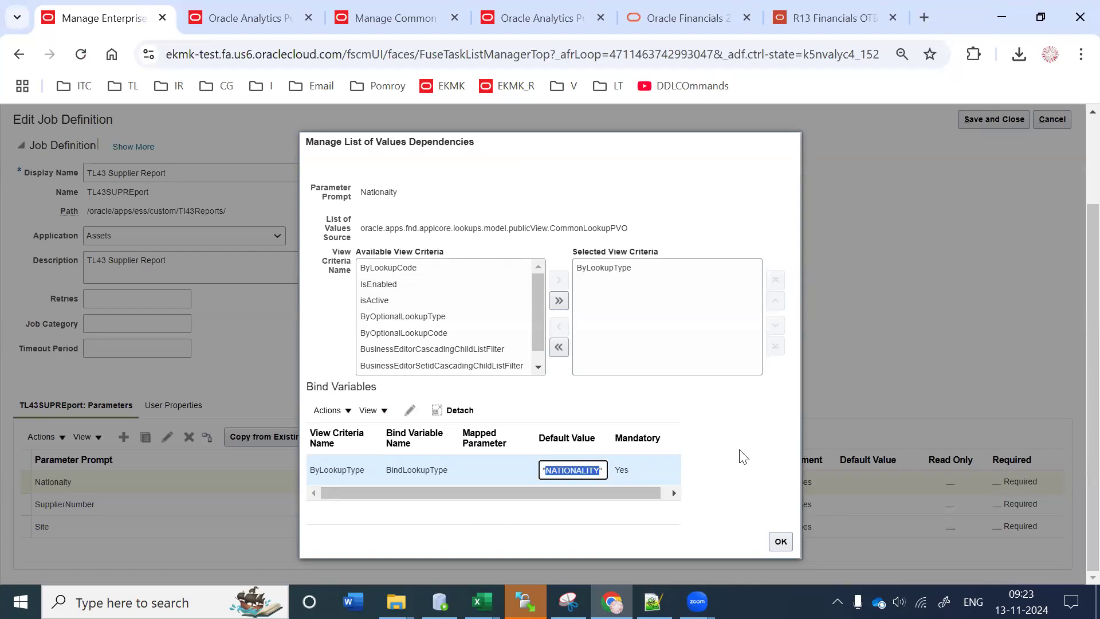
click(780, 542)
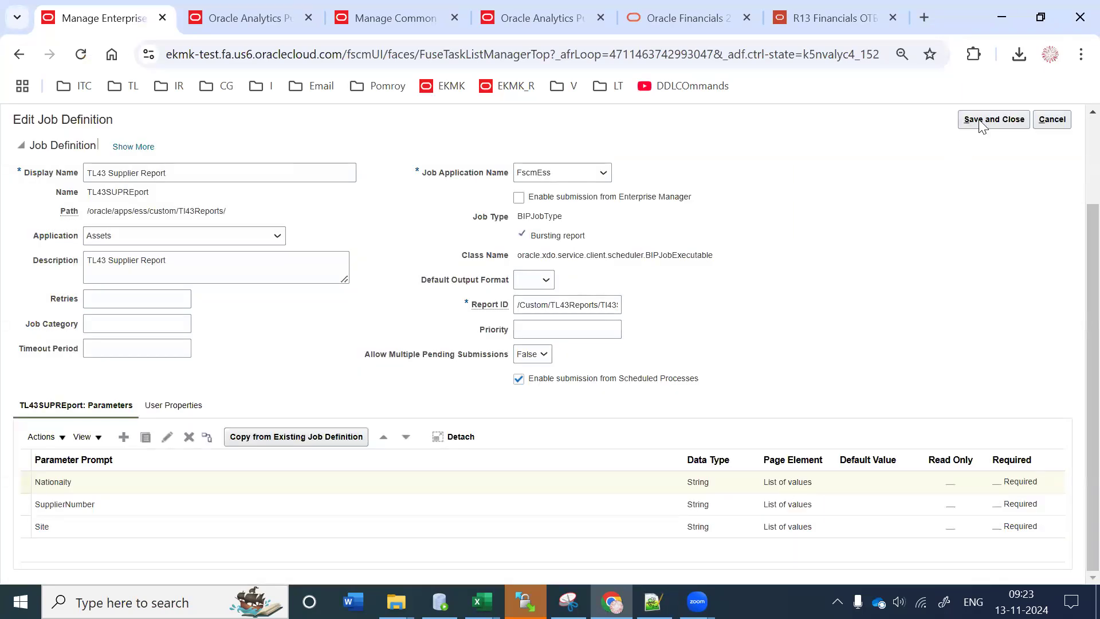
click(987, 120)
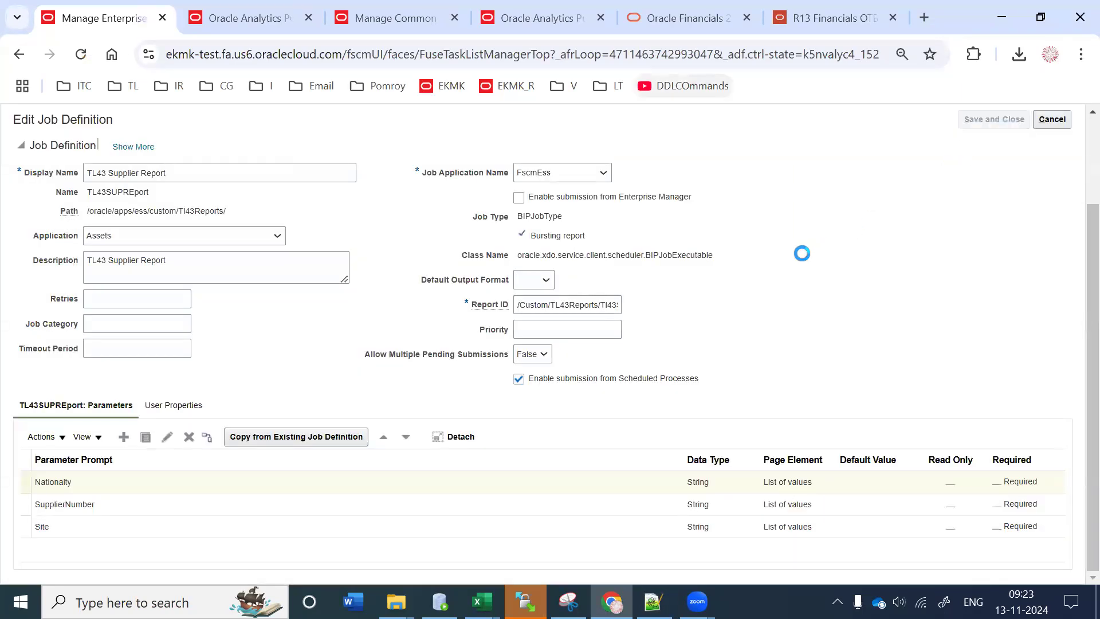
click(346, 17)
click(241, 11)
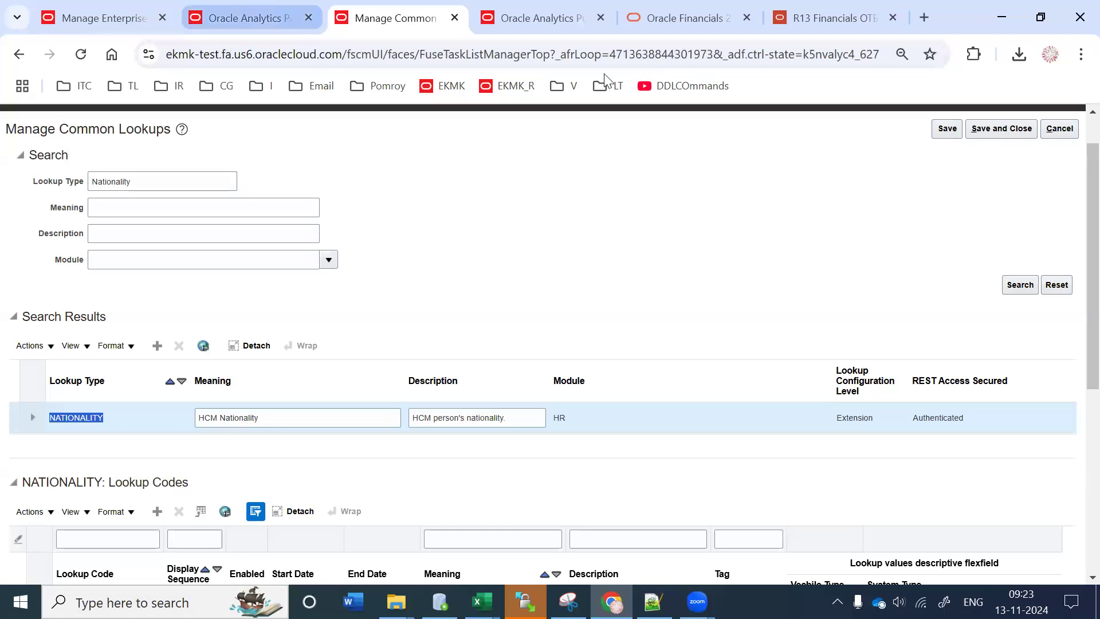
click(441, 12)
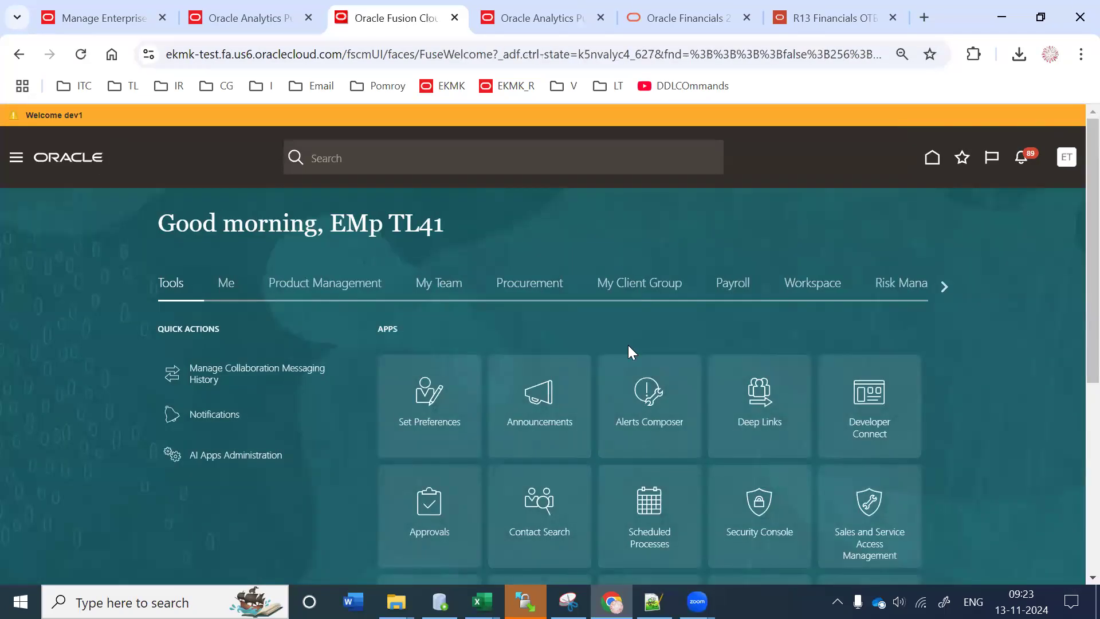
Step: Schedule a TL43 Supplier Report process, check Nationaity lists nationalities like Afghan, then close unsubmitted
scroll(623, 355, down, 3)
click(623, 355)
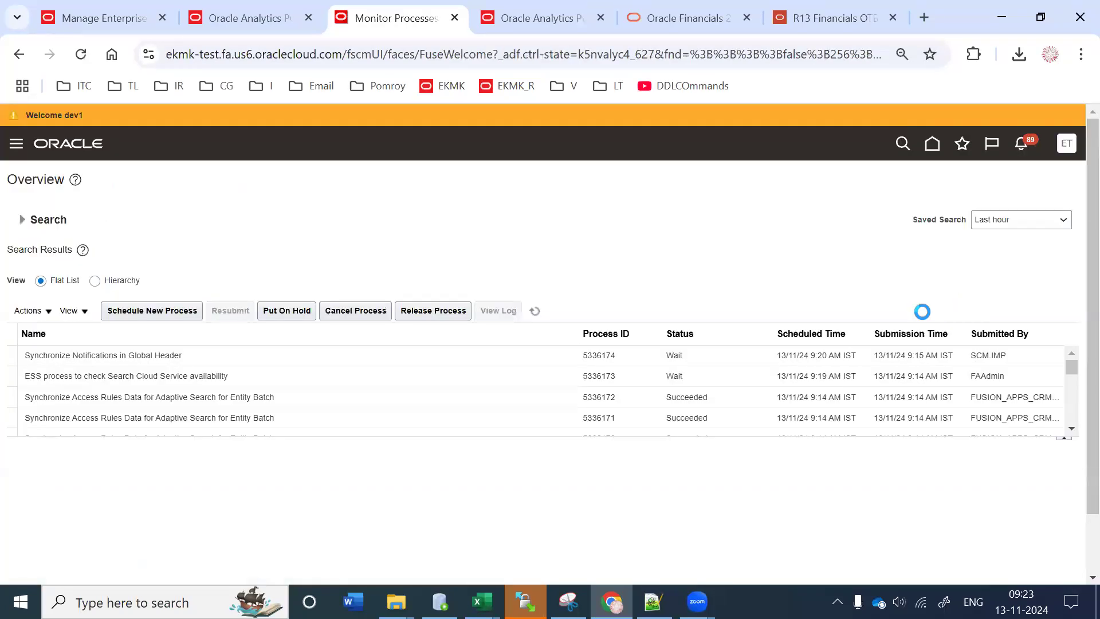
click(154, 309)
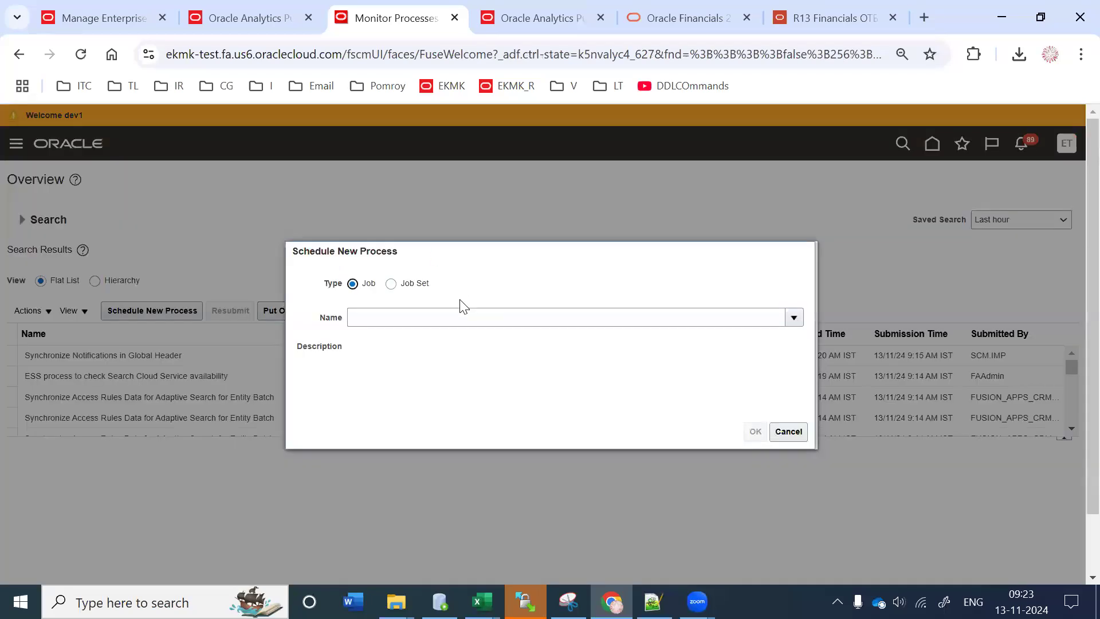
click(462, 318)
text(TI43)
key(Tab)
click(755, 431)
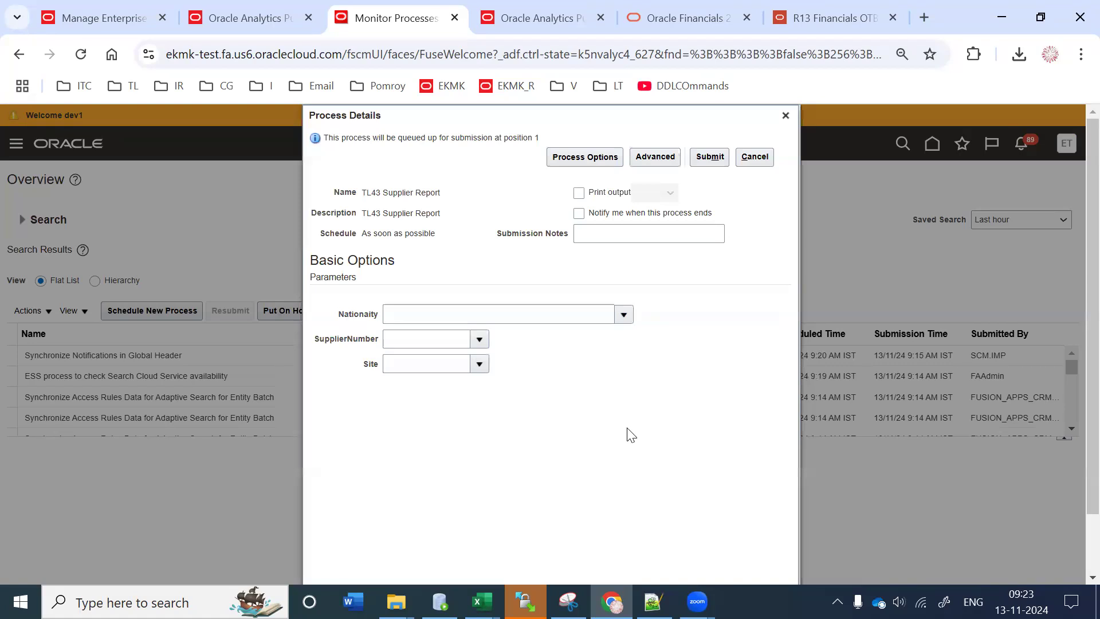
scroll(444, 432, down, 1)
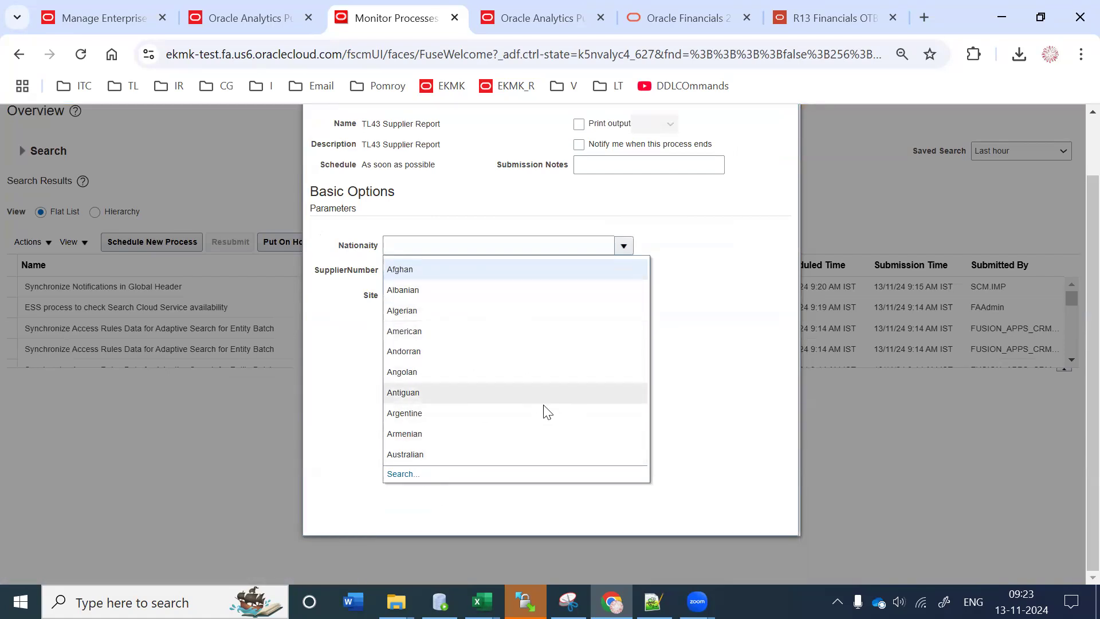
click(721, 282)
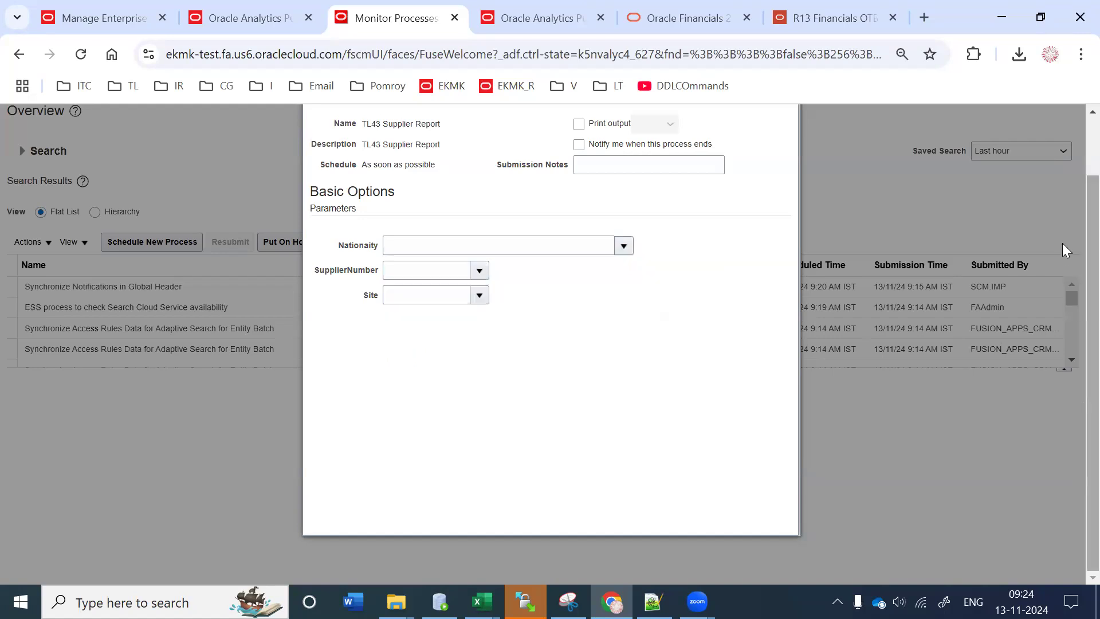
scroll(1064, 248, up, 2)
click(784, 115)
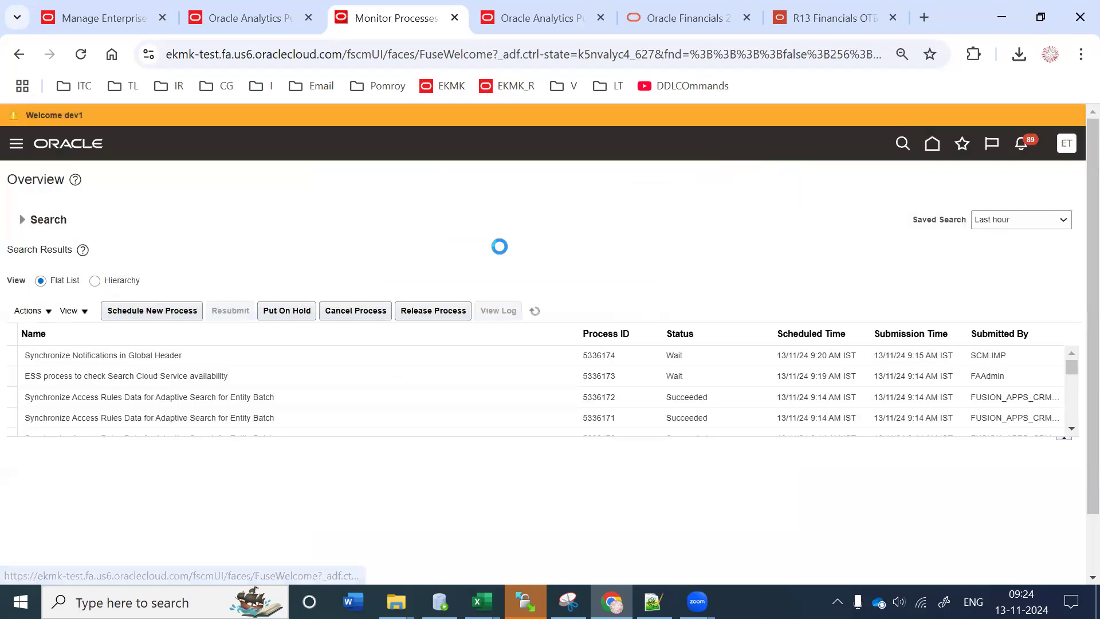
Step: Find the 'Manage Common' task in Setup and Maintenance and open Manage Common Lookups
click(84, 7)
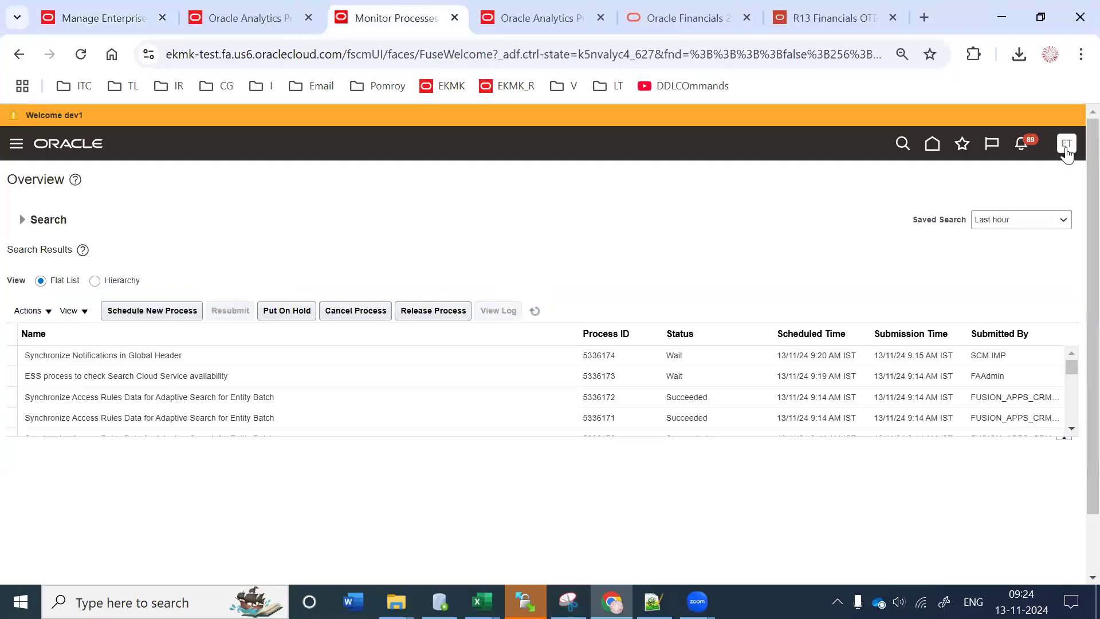
click(1066, 143)
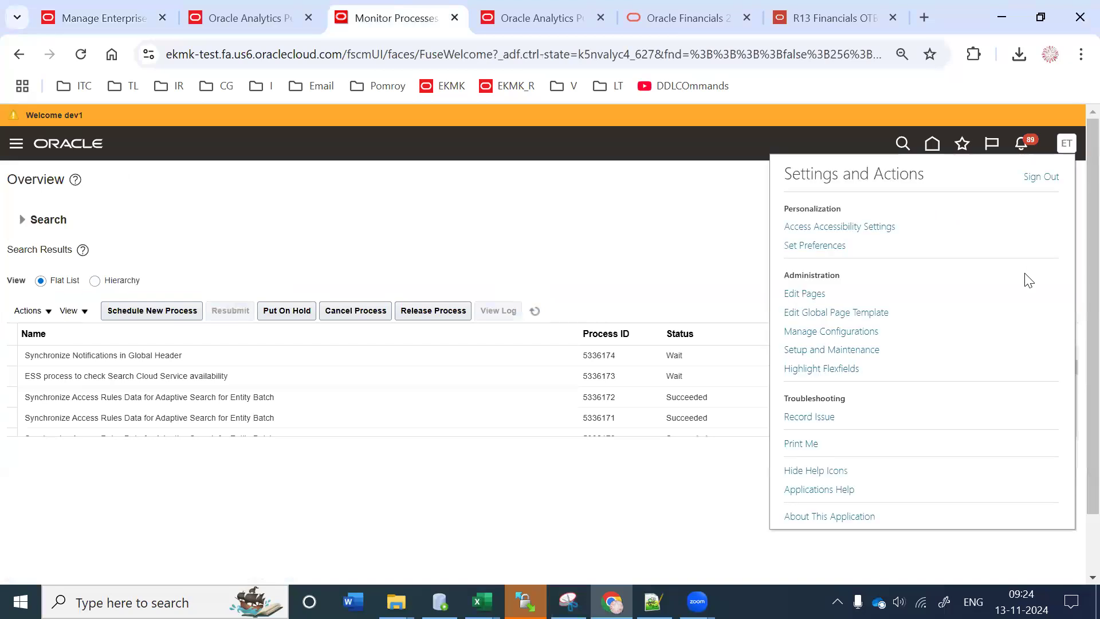
click(866, 350)
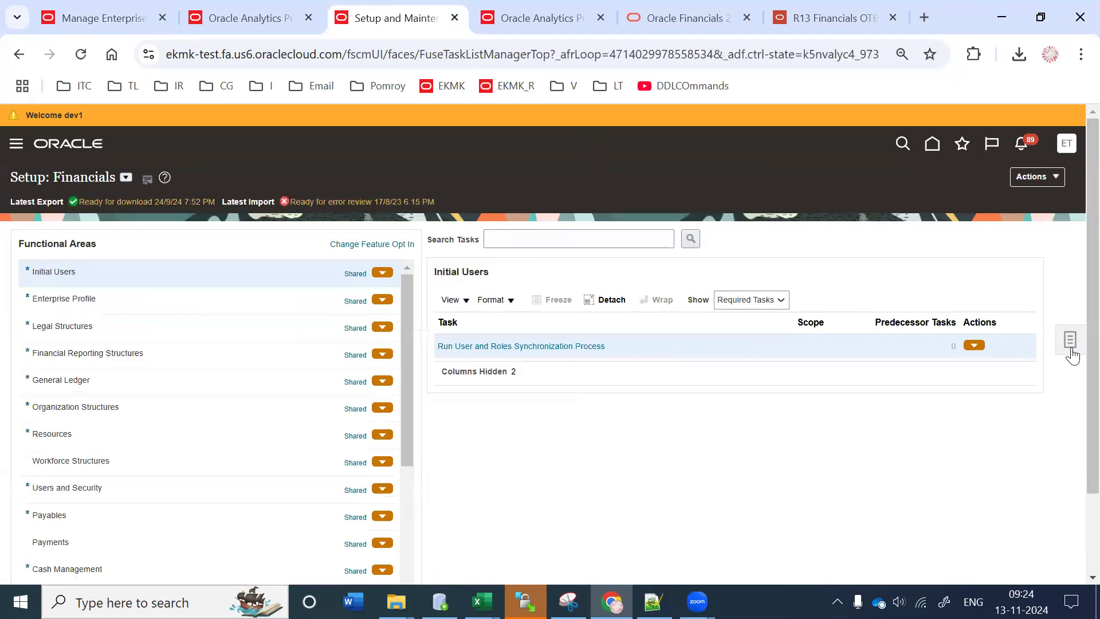
click(1069, 340)
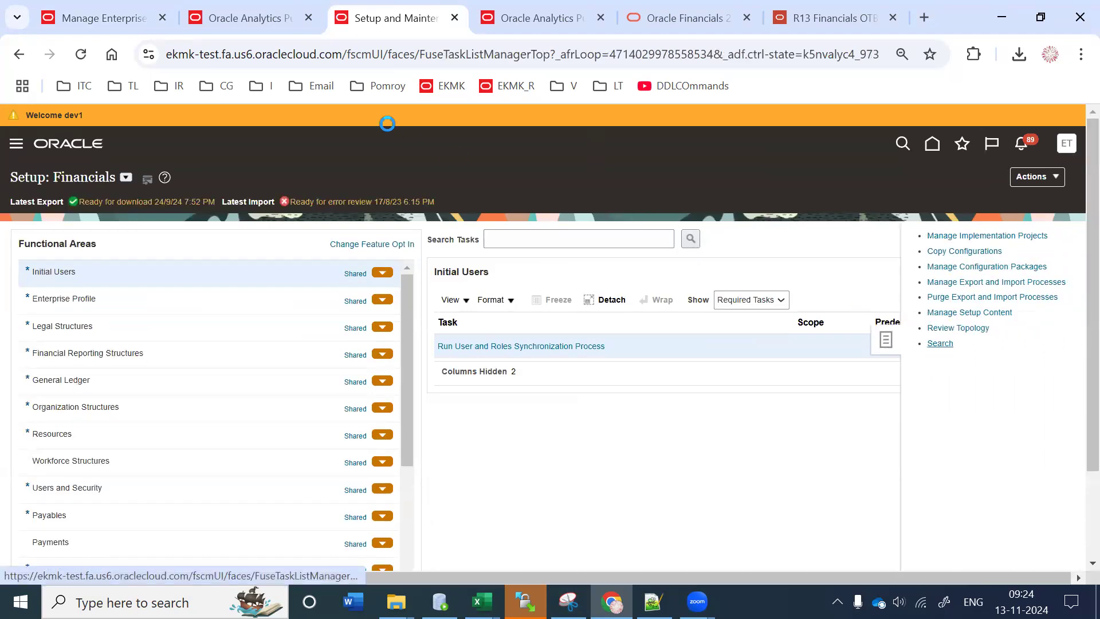
click(938, 345)
click(348, 219)
text(Mange)
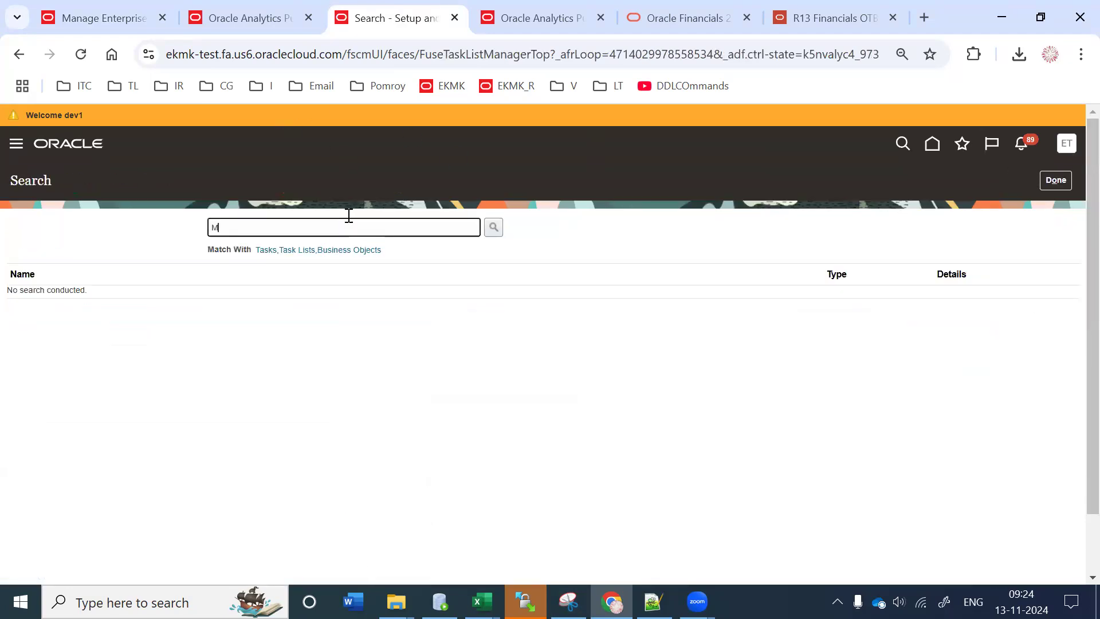
key(BackSpace)
key(BackSpace)
key(BackSpace)
text(age Common)
key(Return)
click(47, 316)
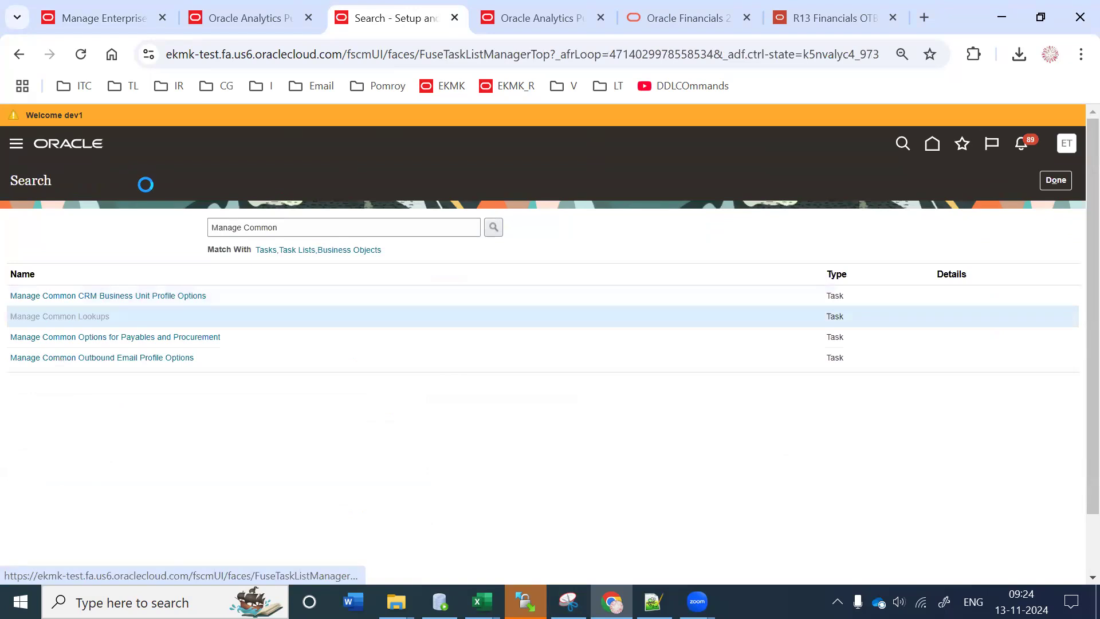
Step: Search lookup types for 'XX' and show the XXSJ_BU_NAME lookup codes 10–40
click(143, 232)
text(XX)
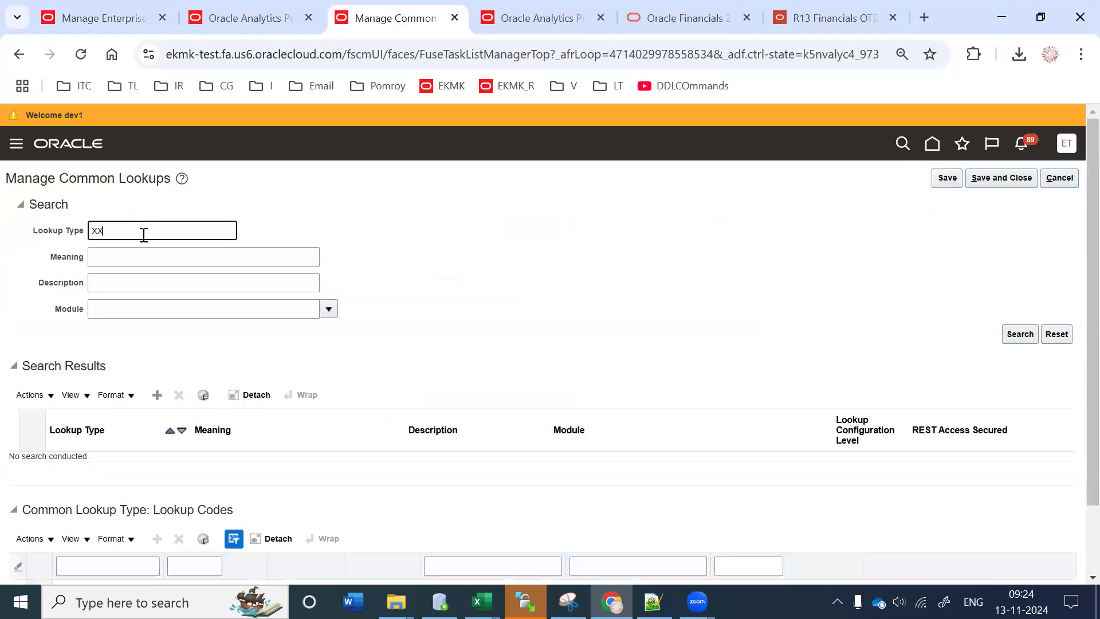
key(Return)
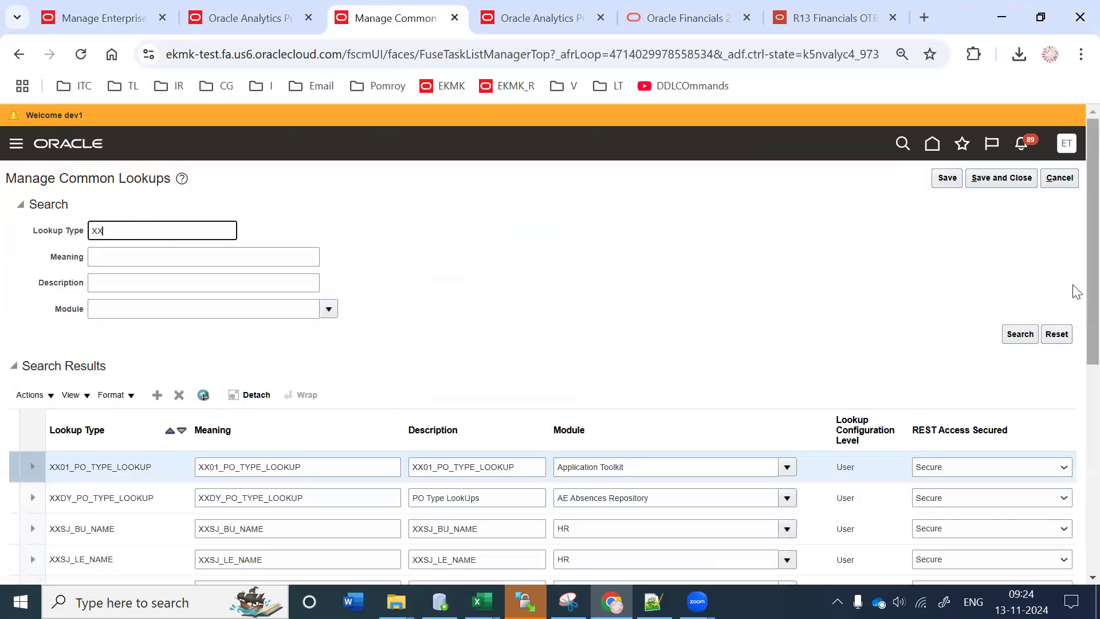
scroll(184, 261, down, 5)
double_click(88, 265)
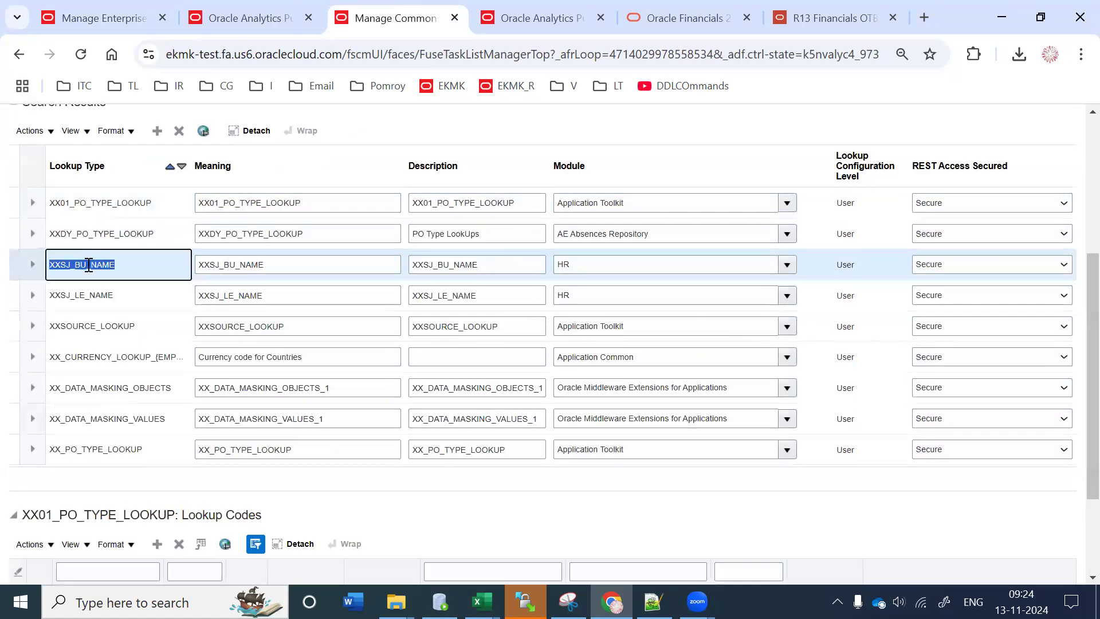
click(89, 264)
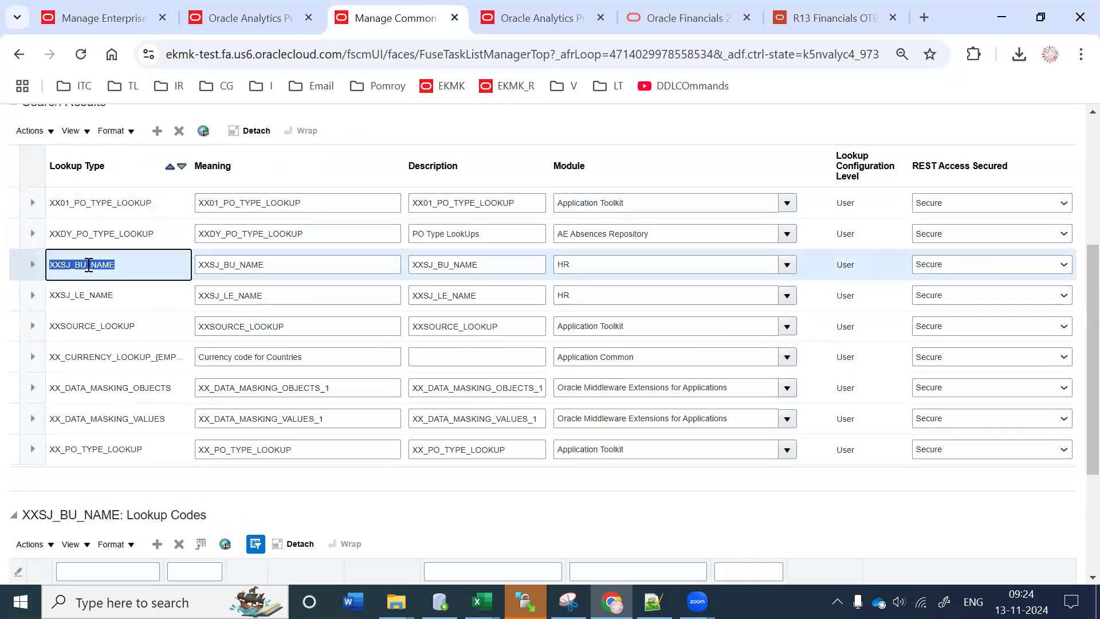
scroll(86, 545, down, 4)
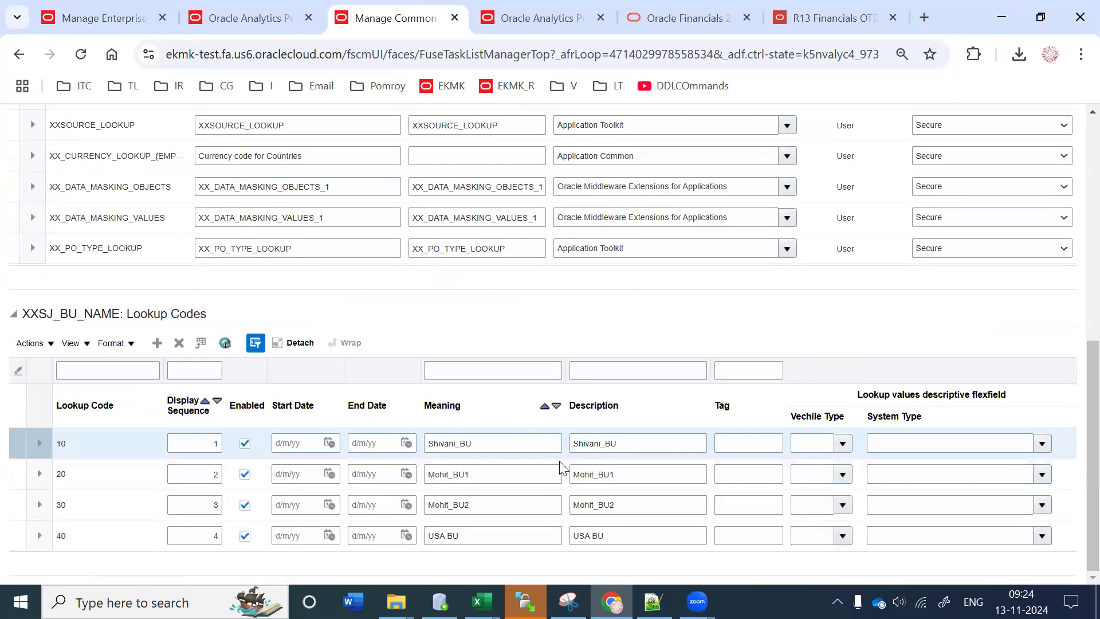
scroll(1076, 319, up, 1)
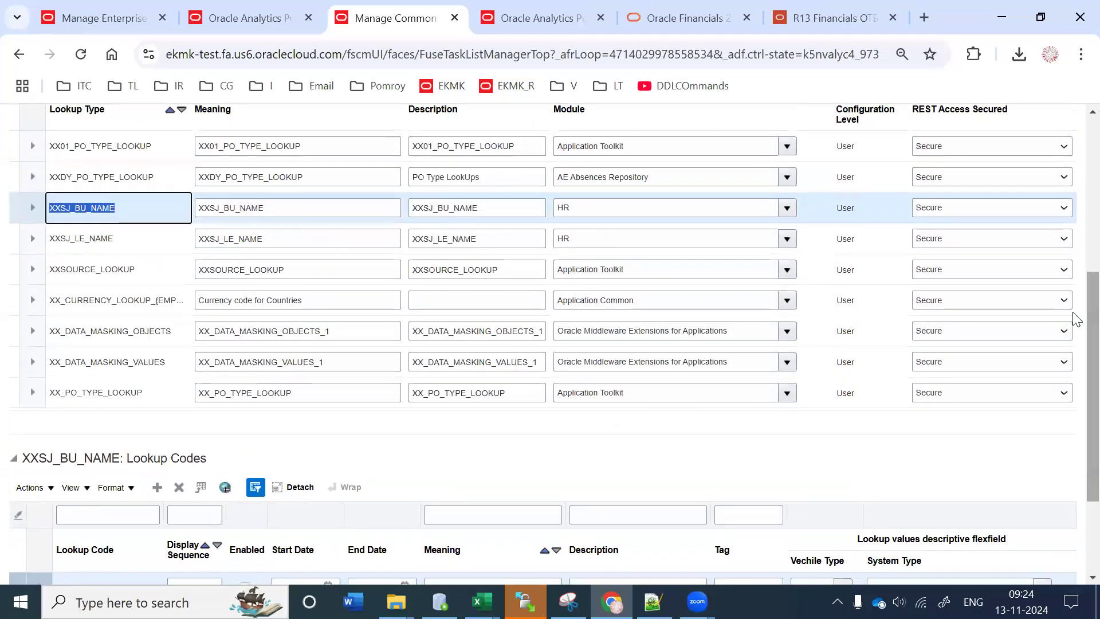